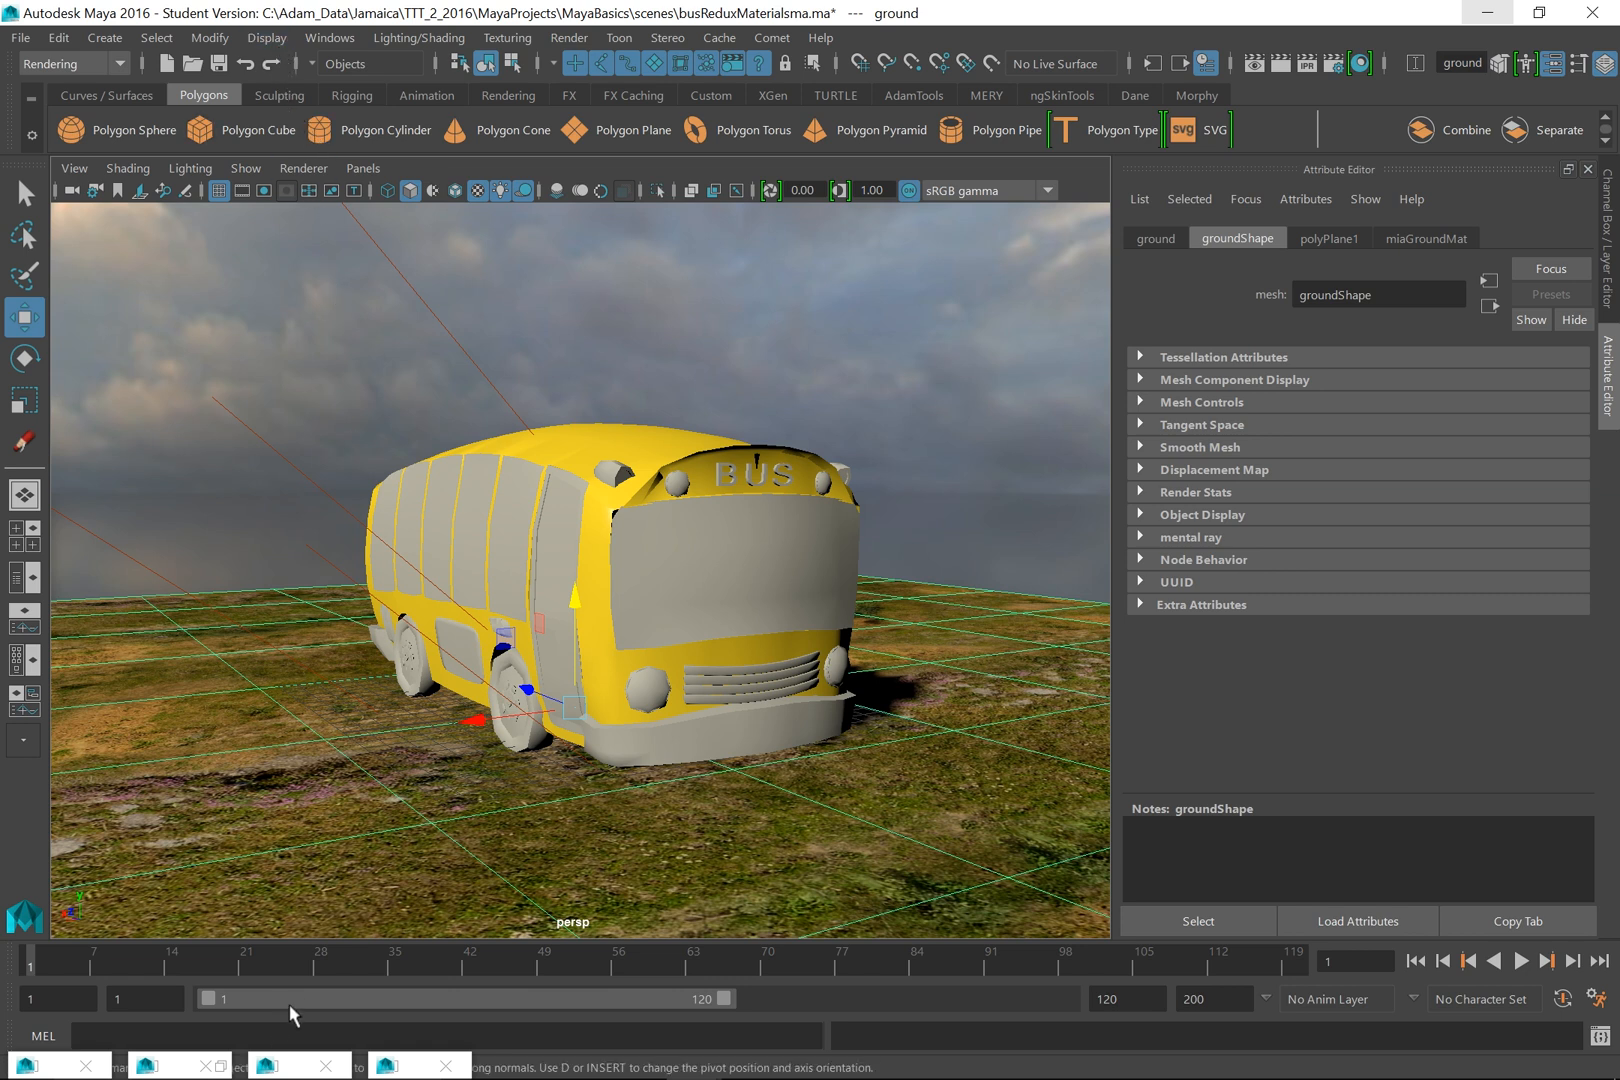
# - Open the Outliner and select the mentalrayIbl1 environment to show its image-based lighting attributes
pyautogui.click(326, 38)
pyautogui.click(362, 238)
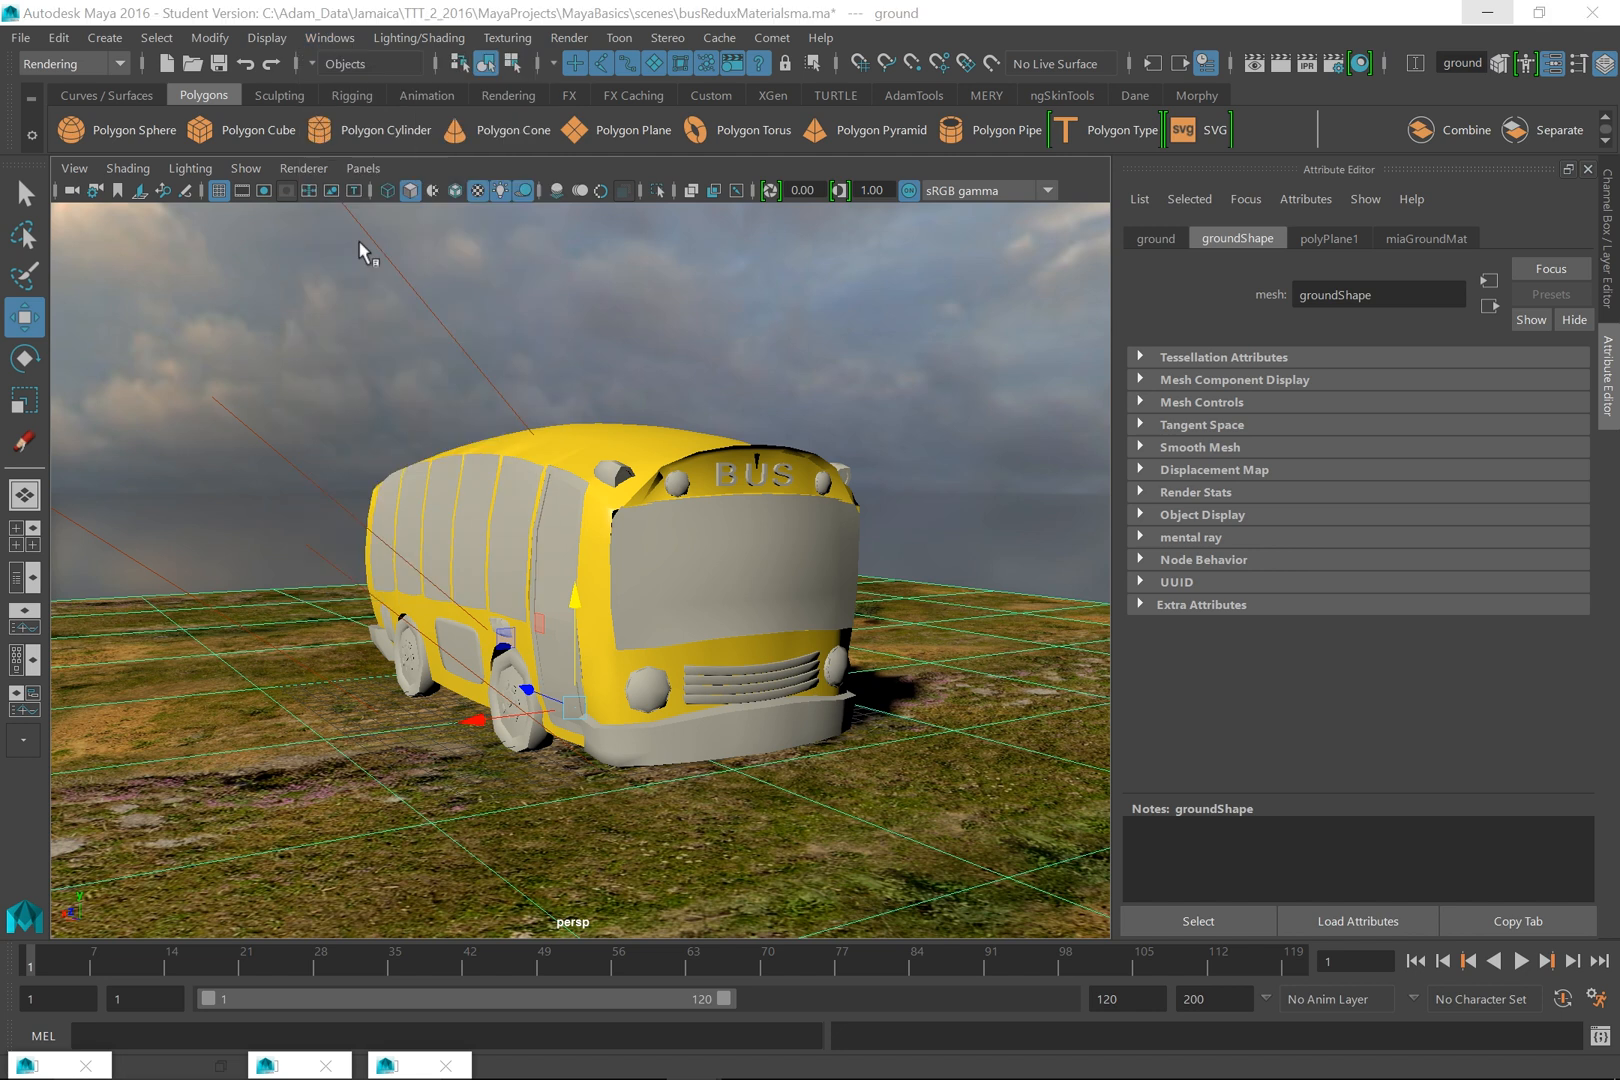
pyautogui.moveTo(190, 47); pyautogui.dragTo(890, 114)
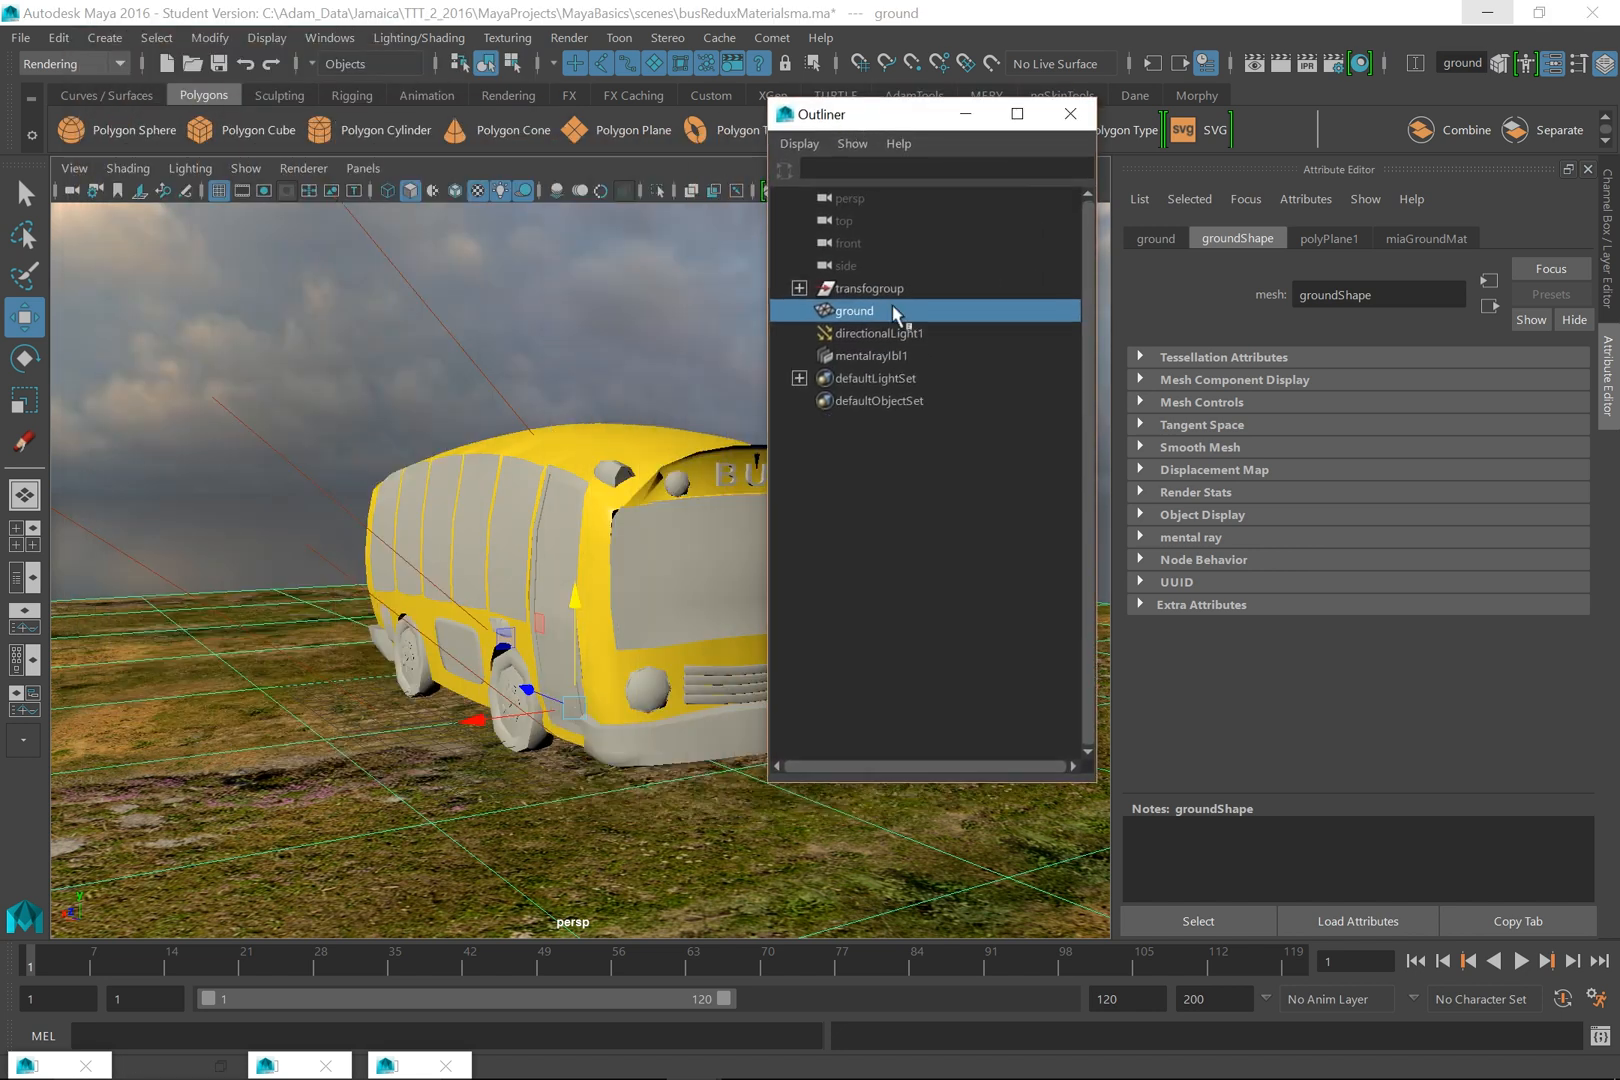
pyautogui.click(857, 356)
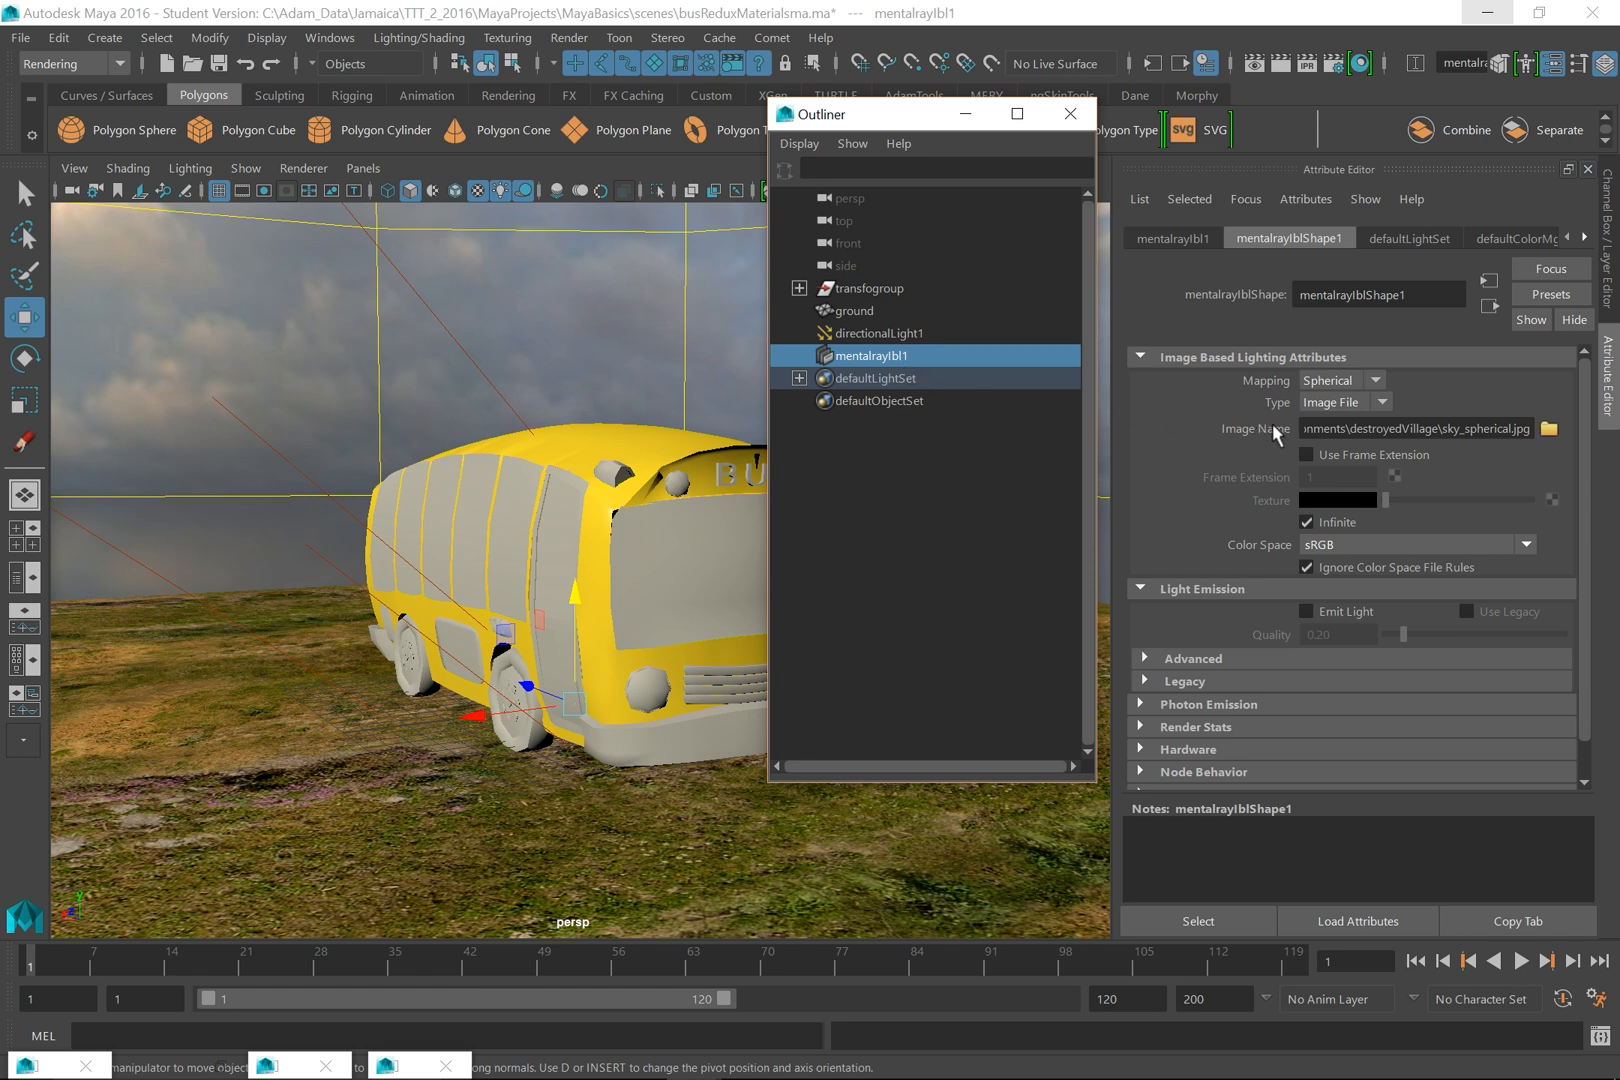
pyautogui.click(1535, 432)
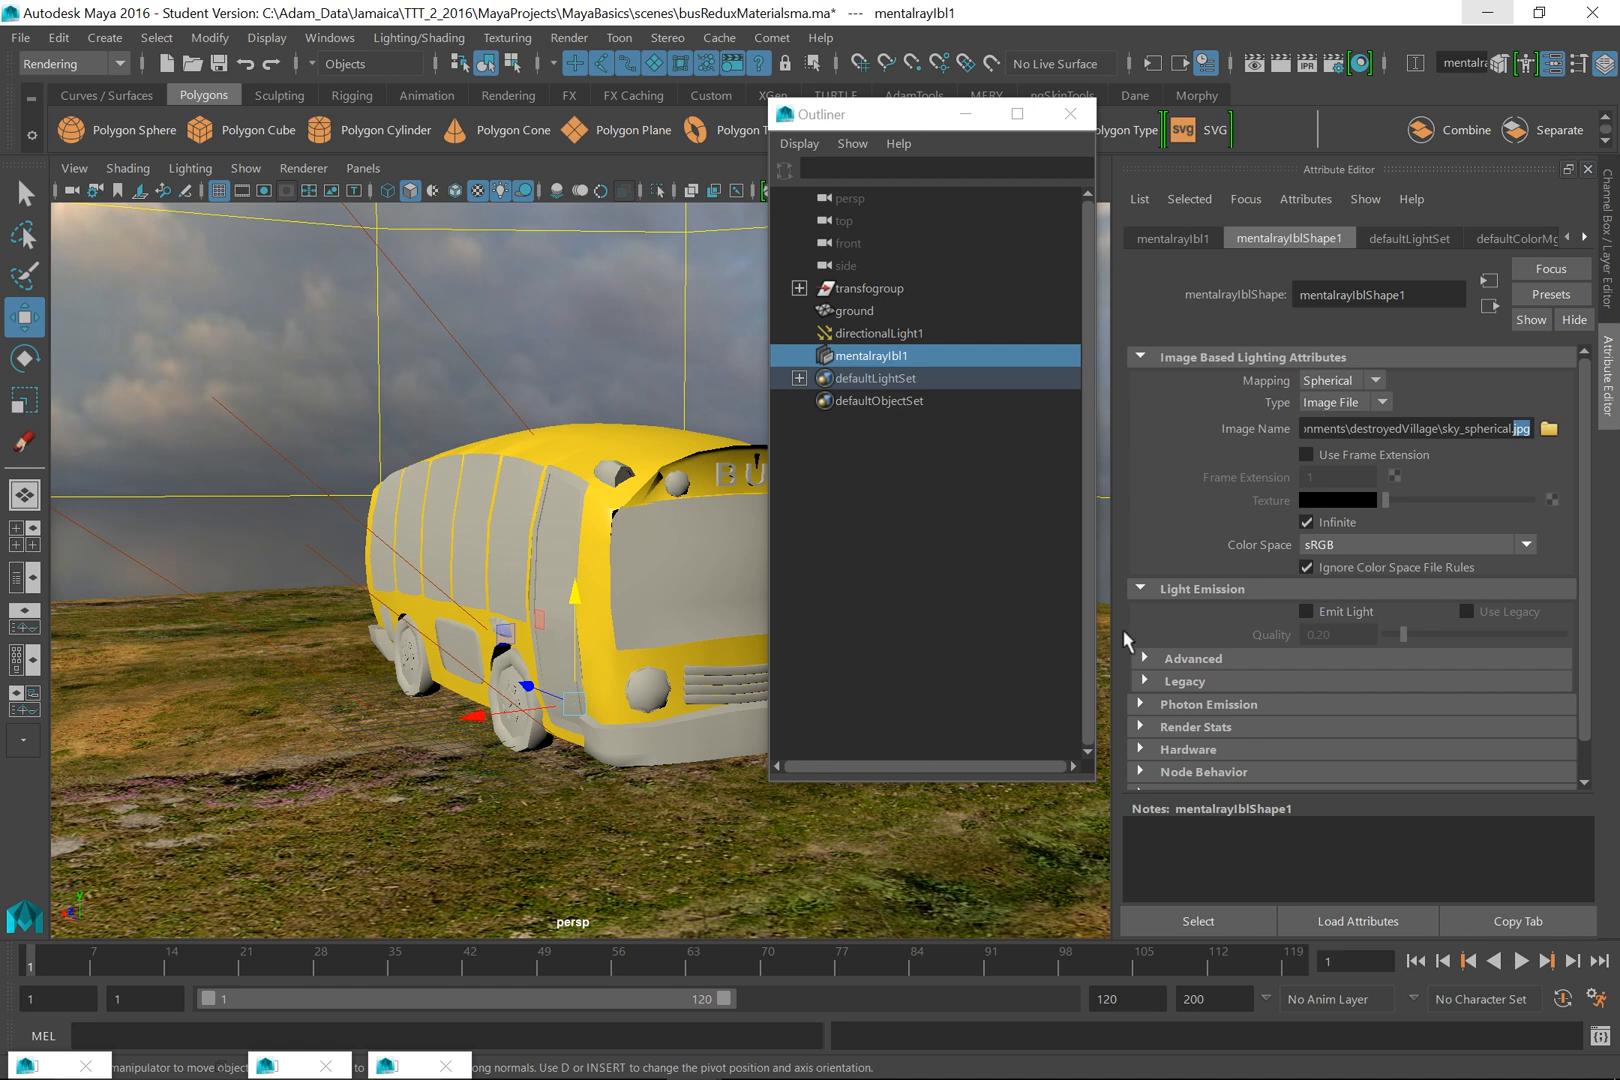
# - Set the color space of the mentalrayIbl1 sky image to Raw and view the sky dome from farther out
pyautogui.click(1331, 545)
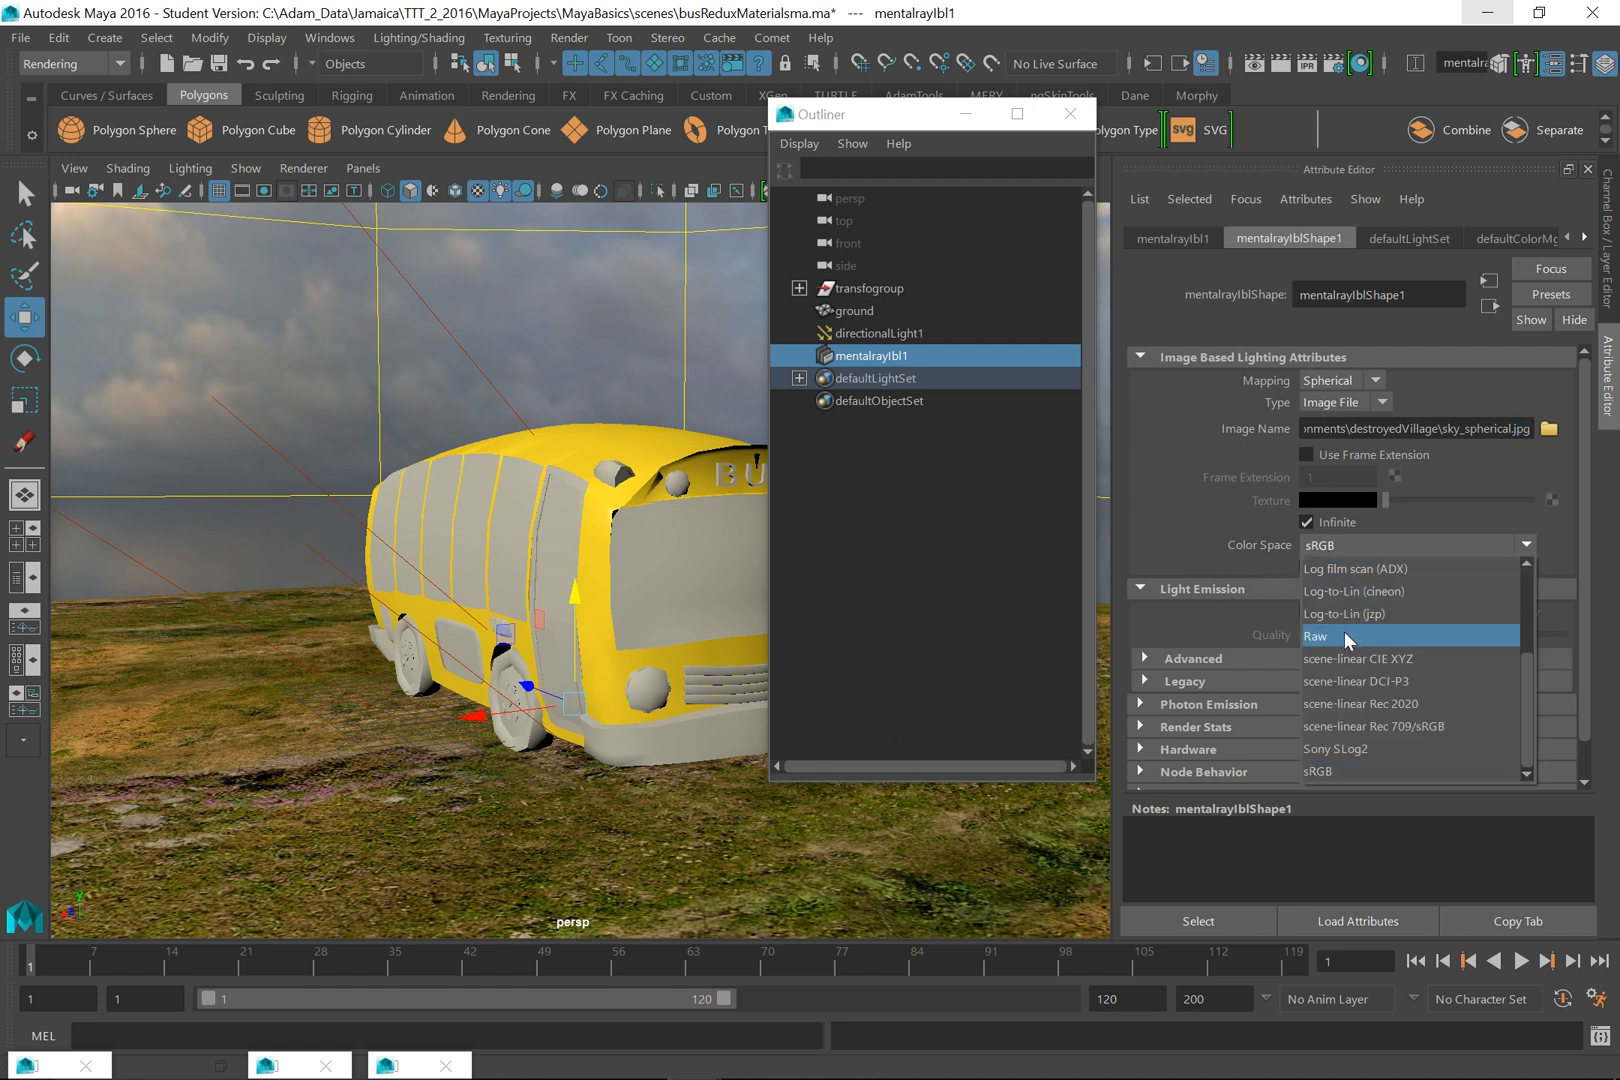
pyautogui.click(1344, 637)
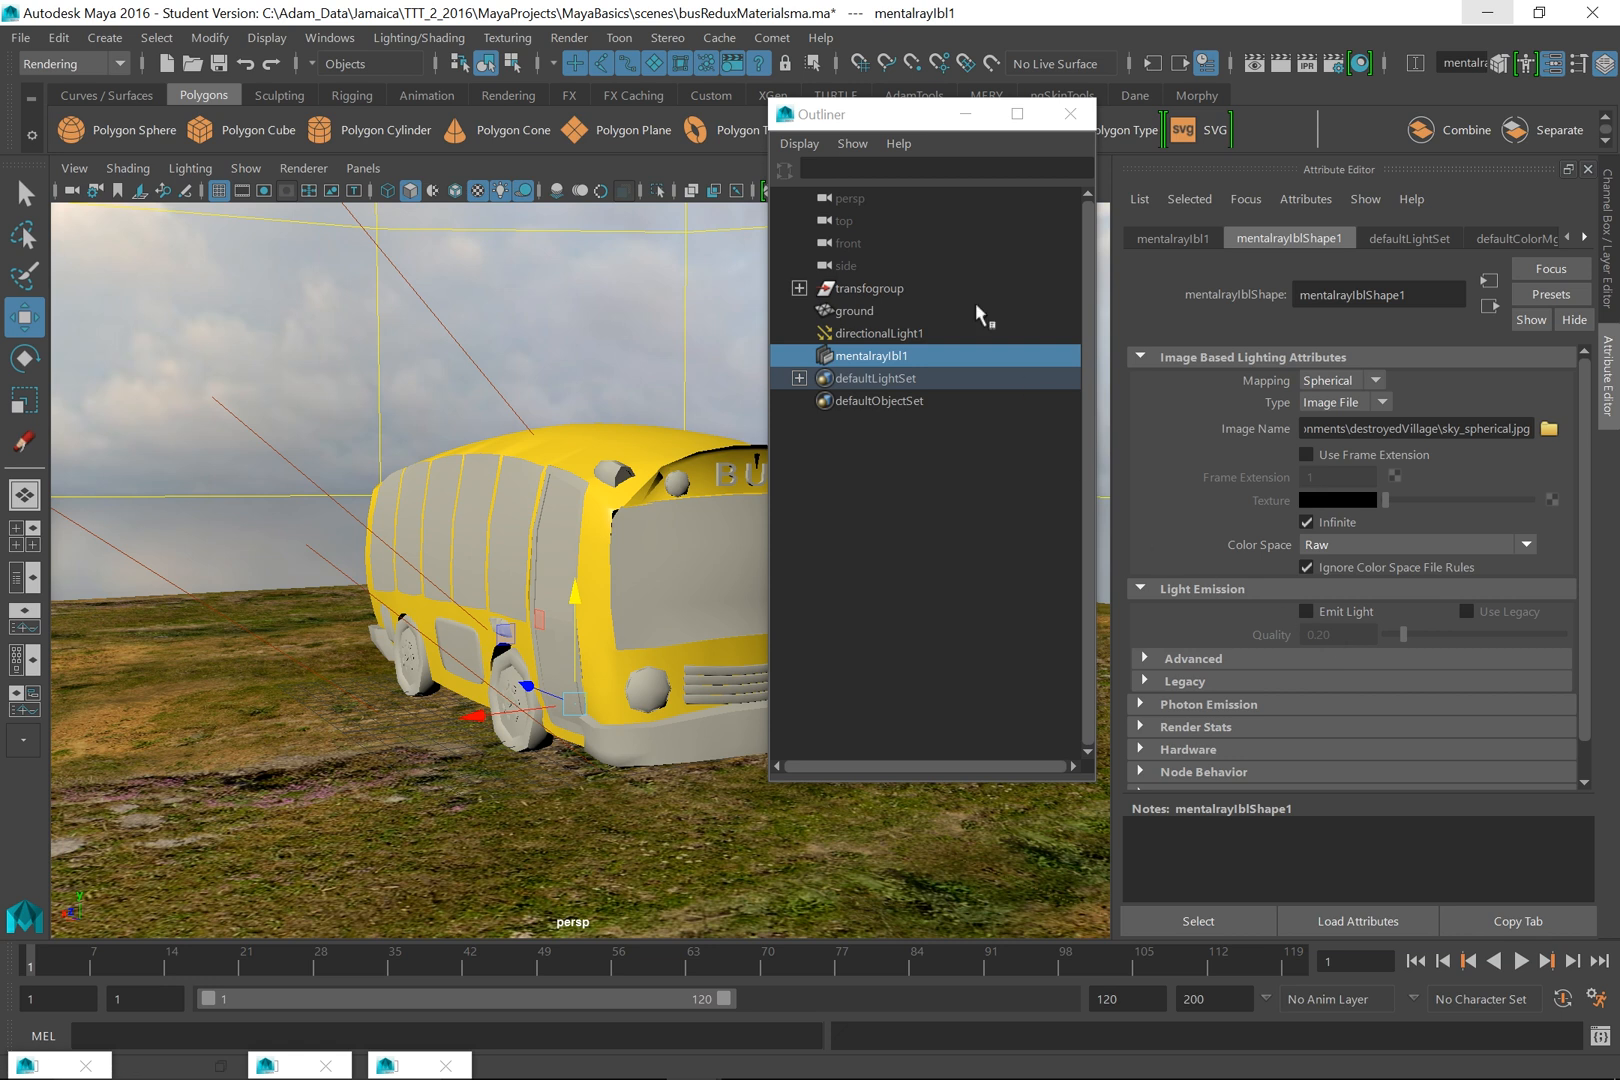
pyautogui.moveTo(854, 117); pyautogui.dragTo(1050, 62)
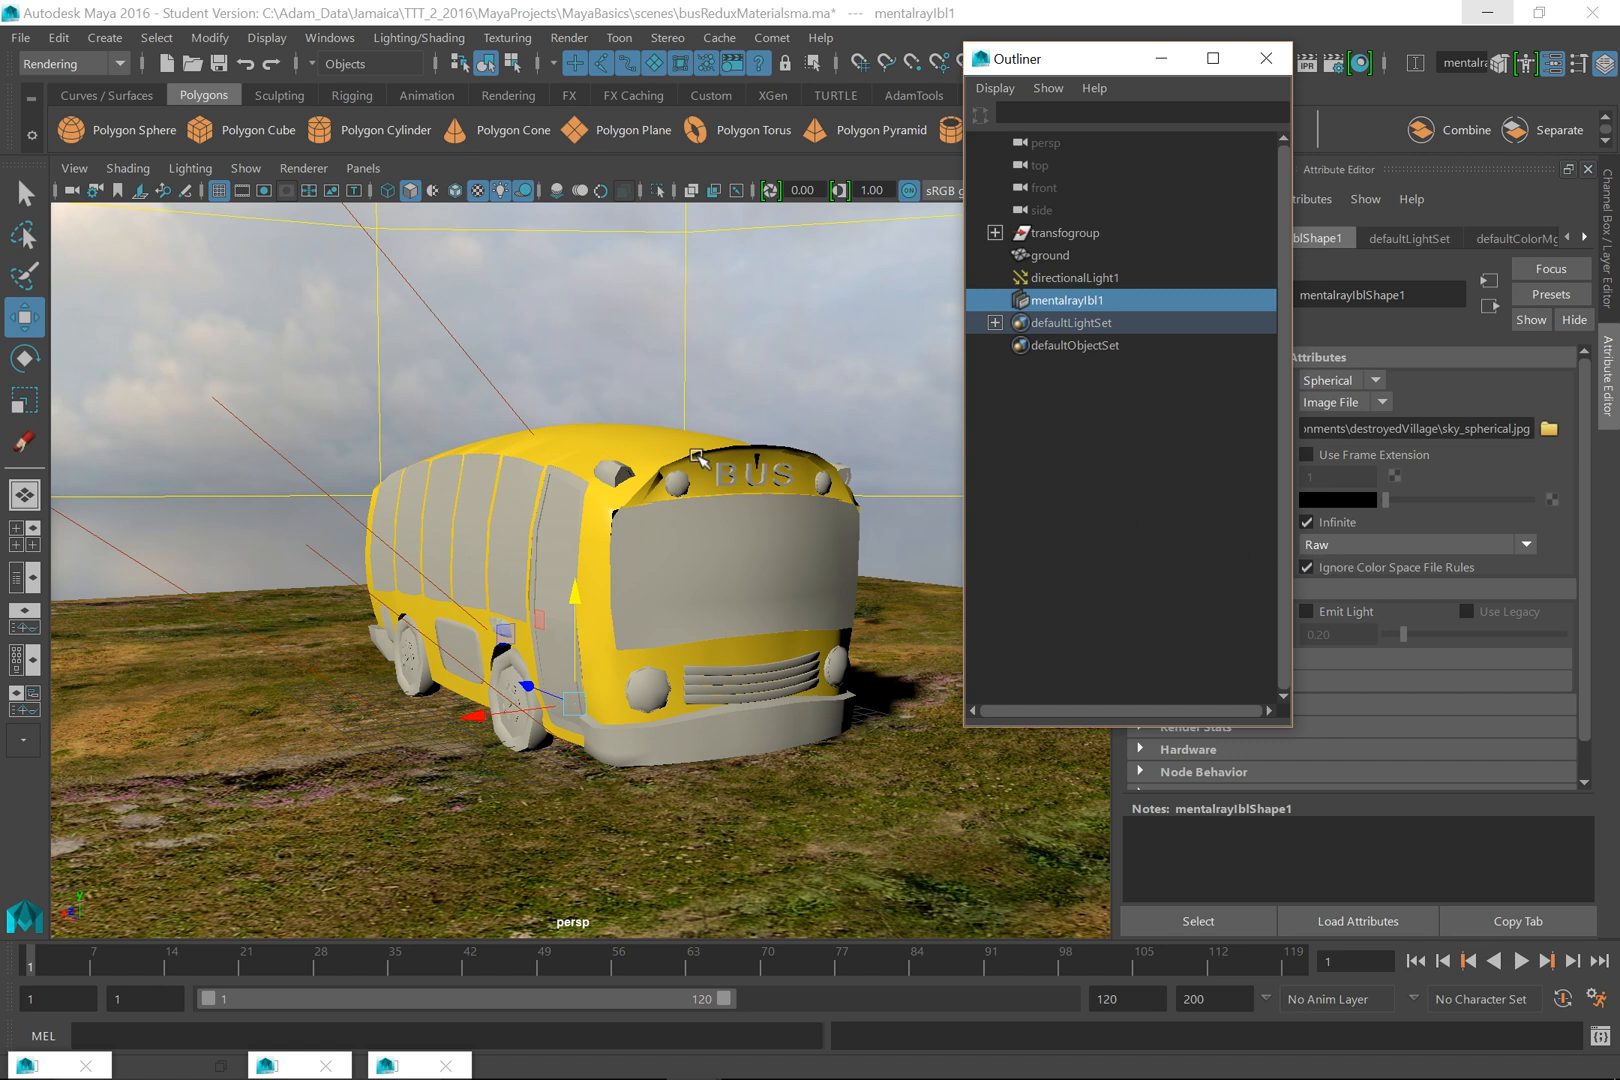
pyautogui.click(462, 405)
pyautogui.keyDown('alt'); pyautogui.moveTo(454, 425); pyautogui.dragTo(262, 340, button='right'); pyautogui.keyUp('alt')
pyautogui.keyDown('alt'); pyautogui.moveTo(460, 420); pyautogui.dragTo(215, 225, button='right'); pyautogui.keyUp('alt')
pyautogui.keyDown('alt'); pyautogui.moveTo(390, 377); pyautogui.dragTo(330, 330, button='right'); pyautogui.keyUp('alt')
pyautogui.keyDown('alt'); pyautogui.moveTo(425, 508); pyautogui.dragTo(590, 478); pyautogui.keyUp('alt')
pyautogui.keyDown('alt'); pyautogui.moveTo(586, 467); pyautogui.dragTo(632, 560, button='right'); pyautogui.keyUp('alt')
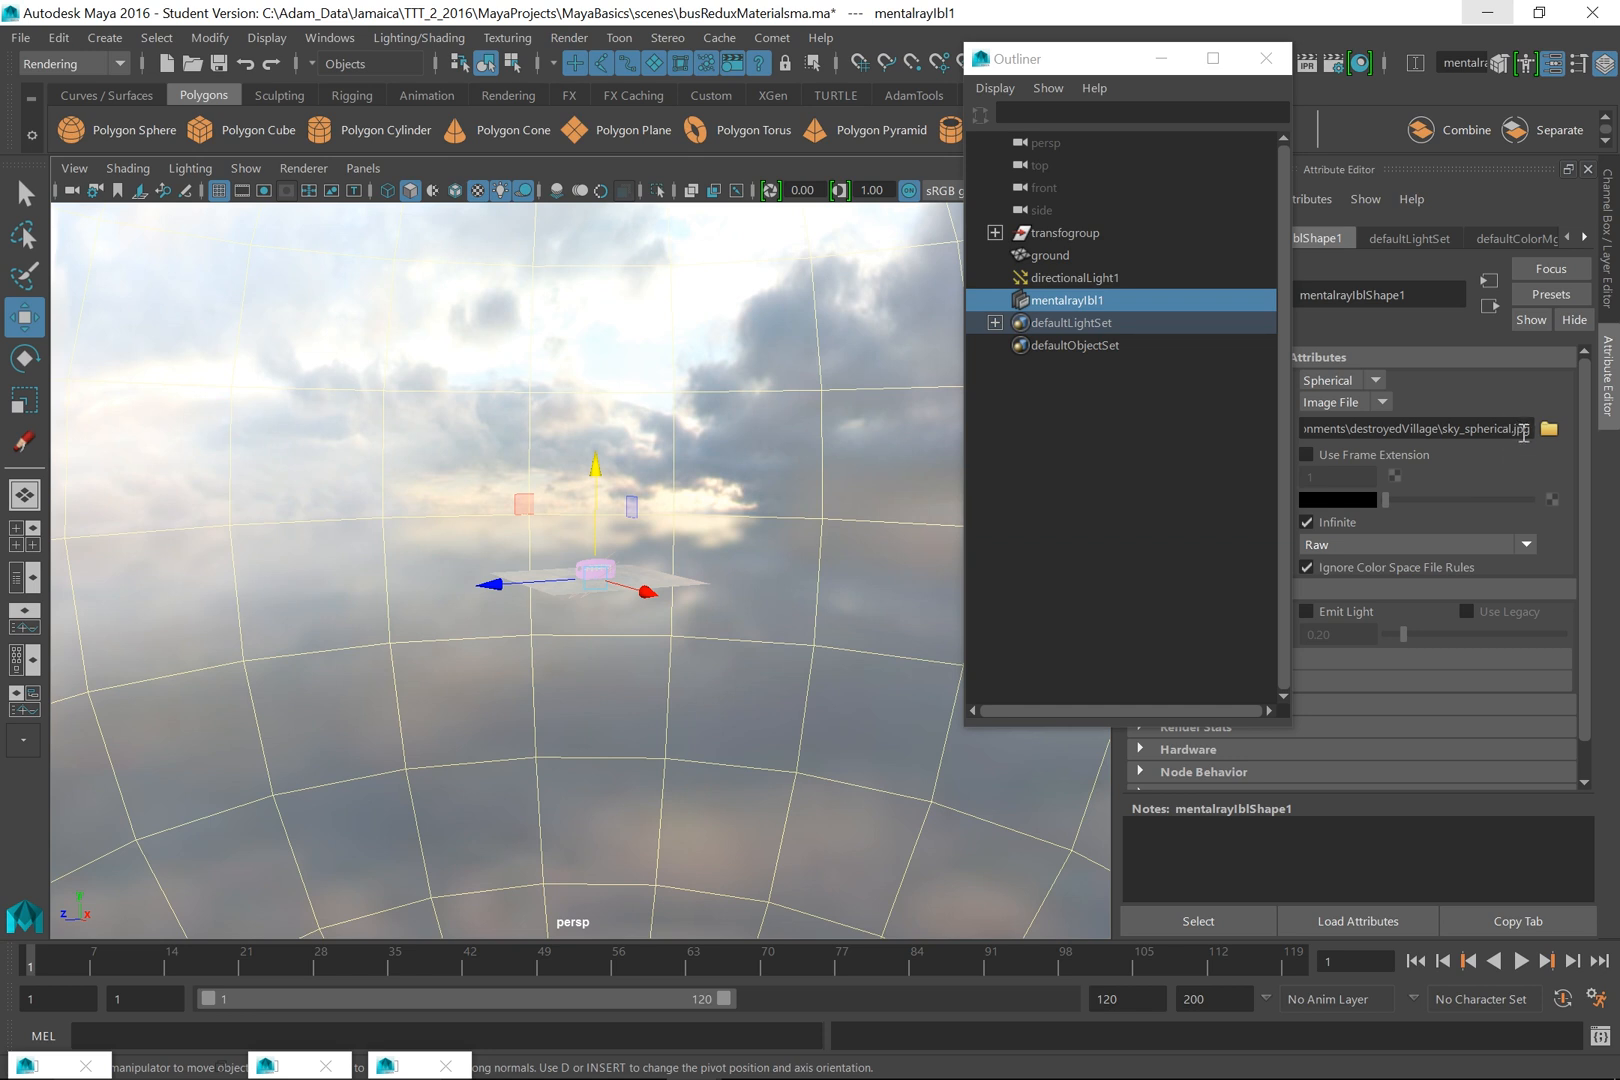
# - Set the sky image's color space back to sRGB and look around the dome
pyautogui.click(1326, 549)
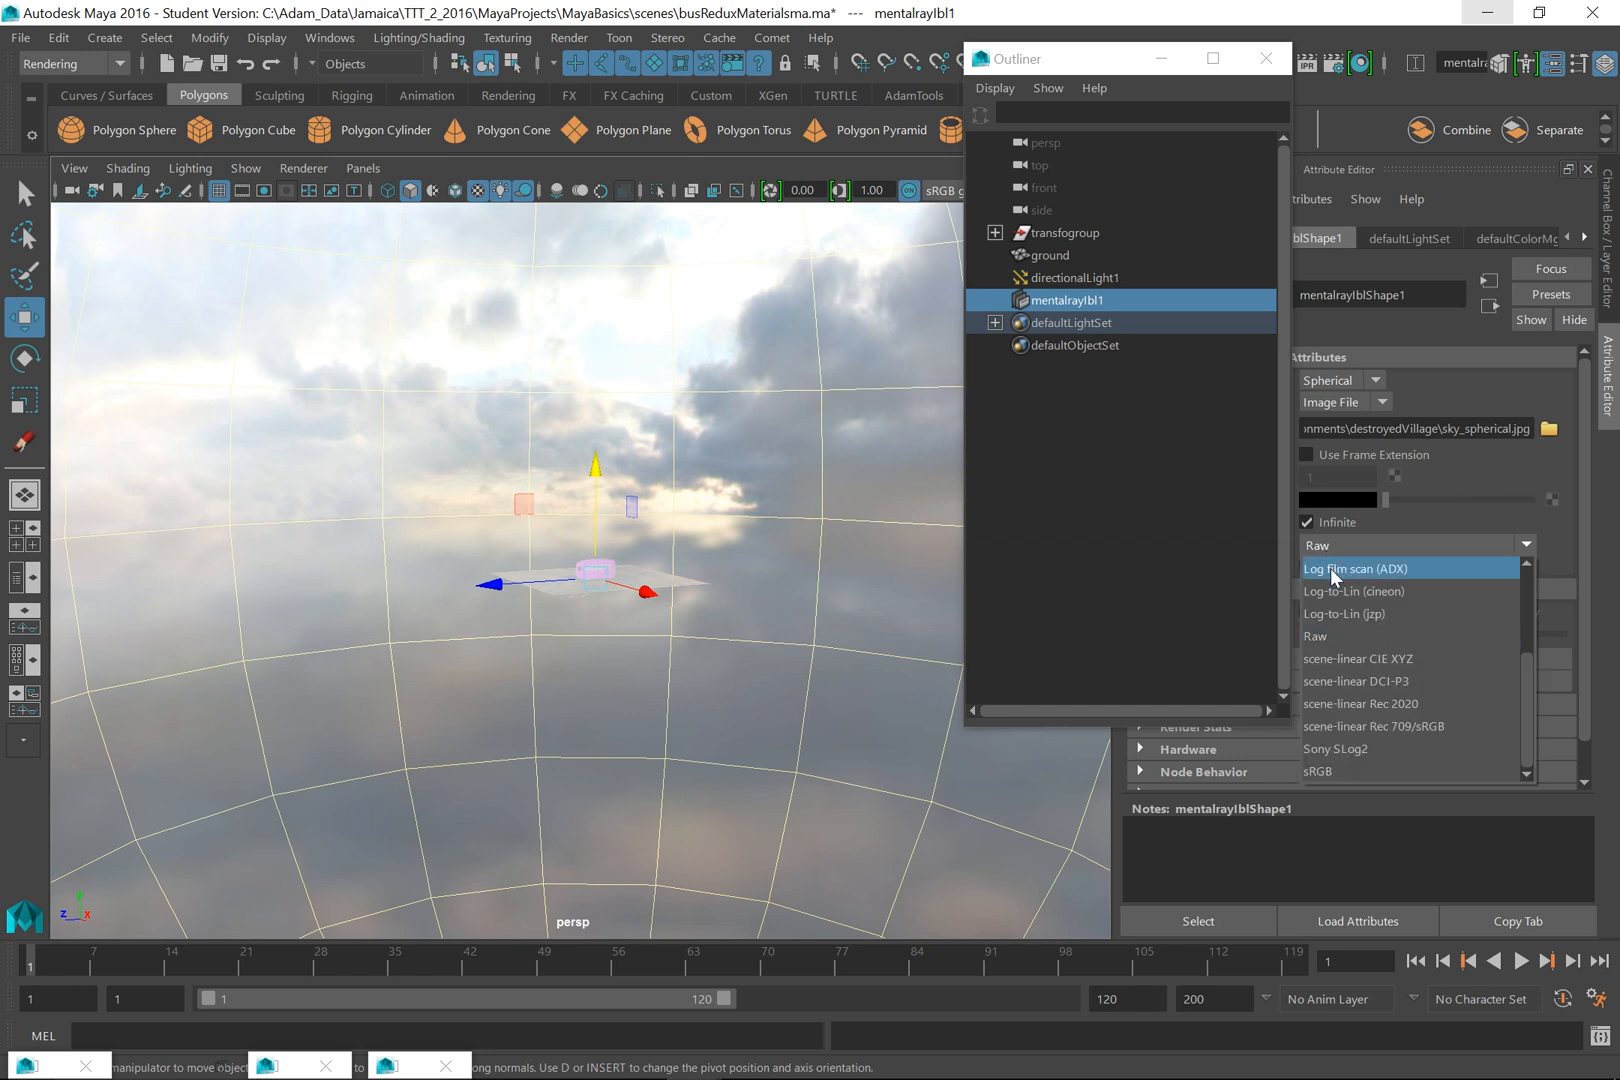
pyautogui.click(1342, 770)
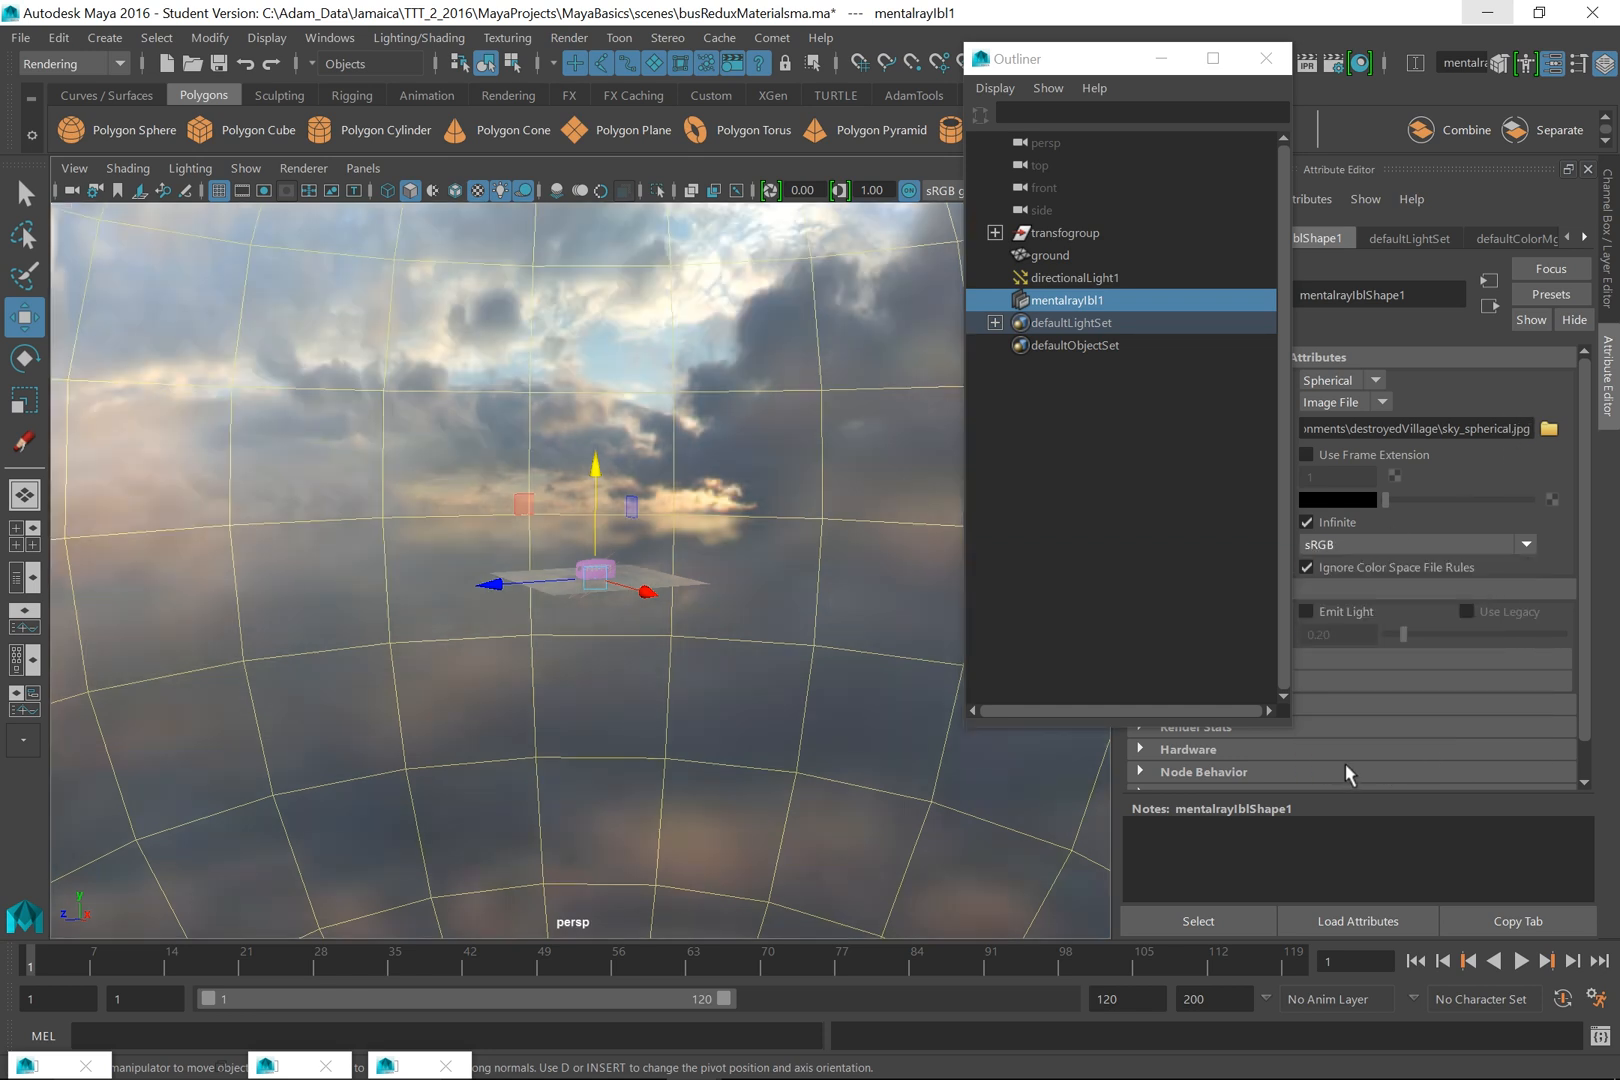
pyautogui.keyDown('alt'); pyautogui.moveTo(687, 596); pyautogui.dragTo(785, 628); pyautogui.keyUp('alt')
pyautogui.keyDown('alt'); pyautogui.moveTo(492, 456); pyautogui.dragTo(493, 465); pyautogui.keyUp('alt')
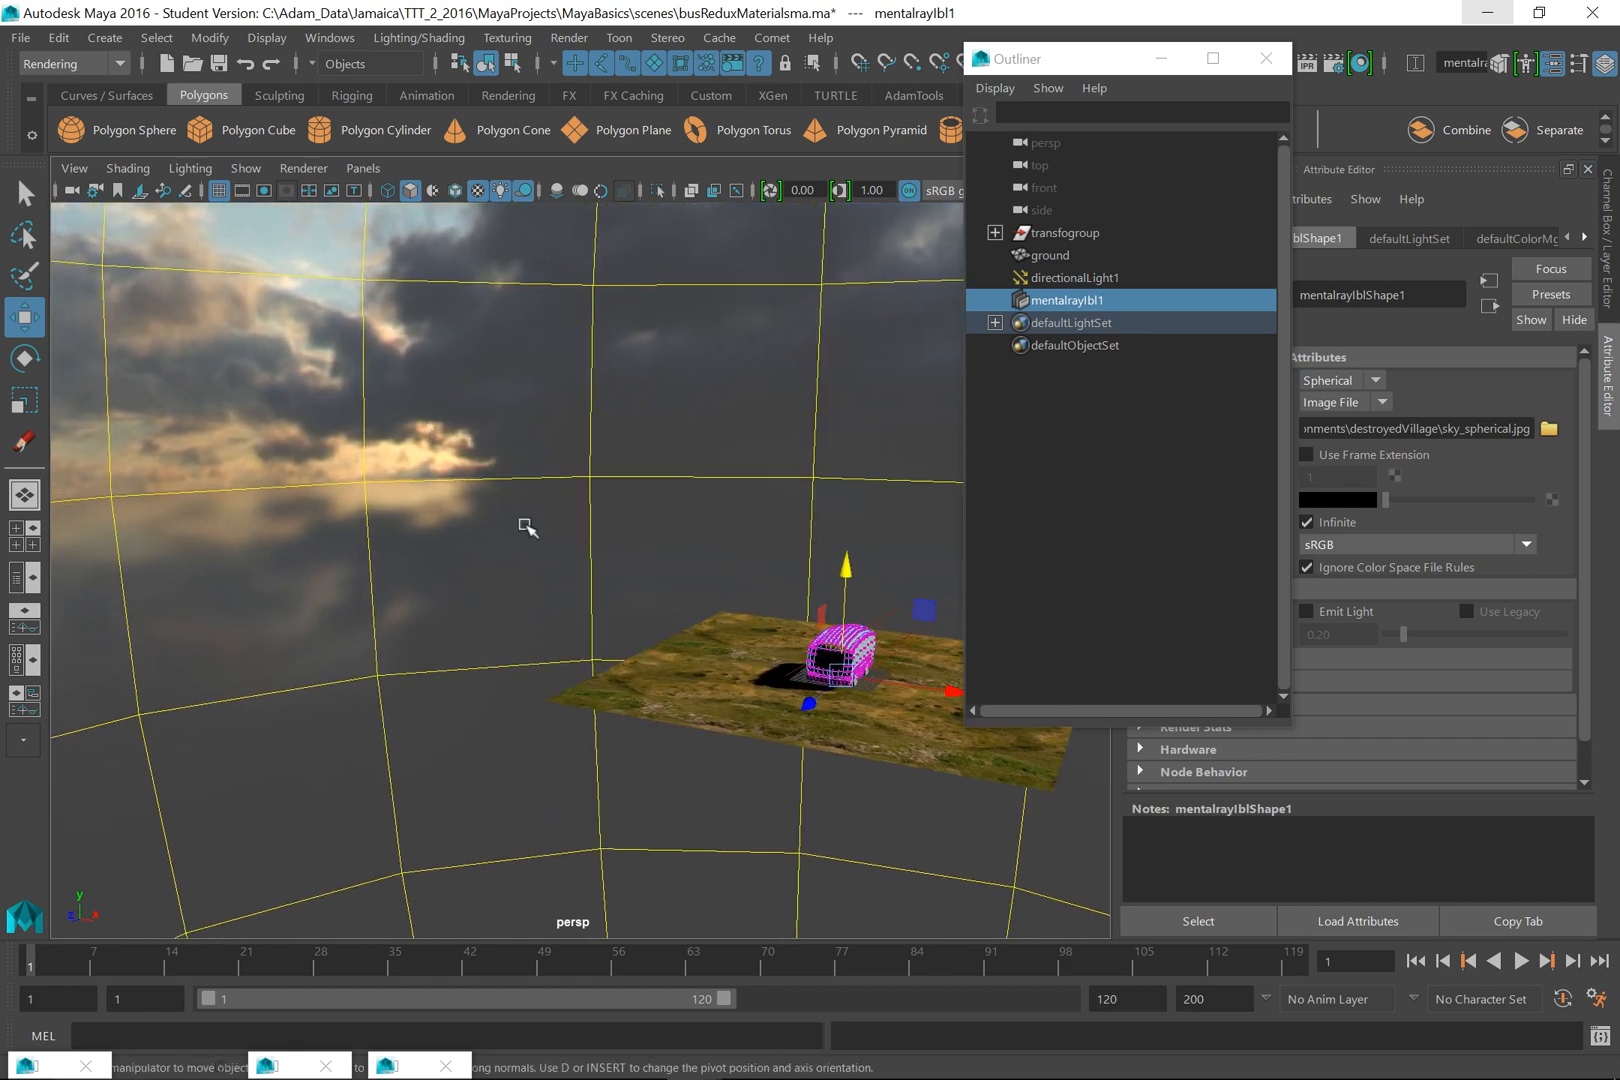
# - Scale the ground plane up uniformly until it fills the view around the bus
pyautogui.keyDown('alt'); pyautogui.moveTo(698, 716); pyautogui.dragTo(663, 625); pyautogui.keyUp('alt')
pyautogui.click(560, 712)
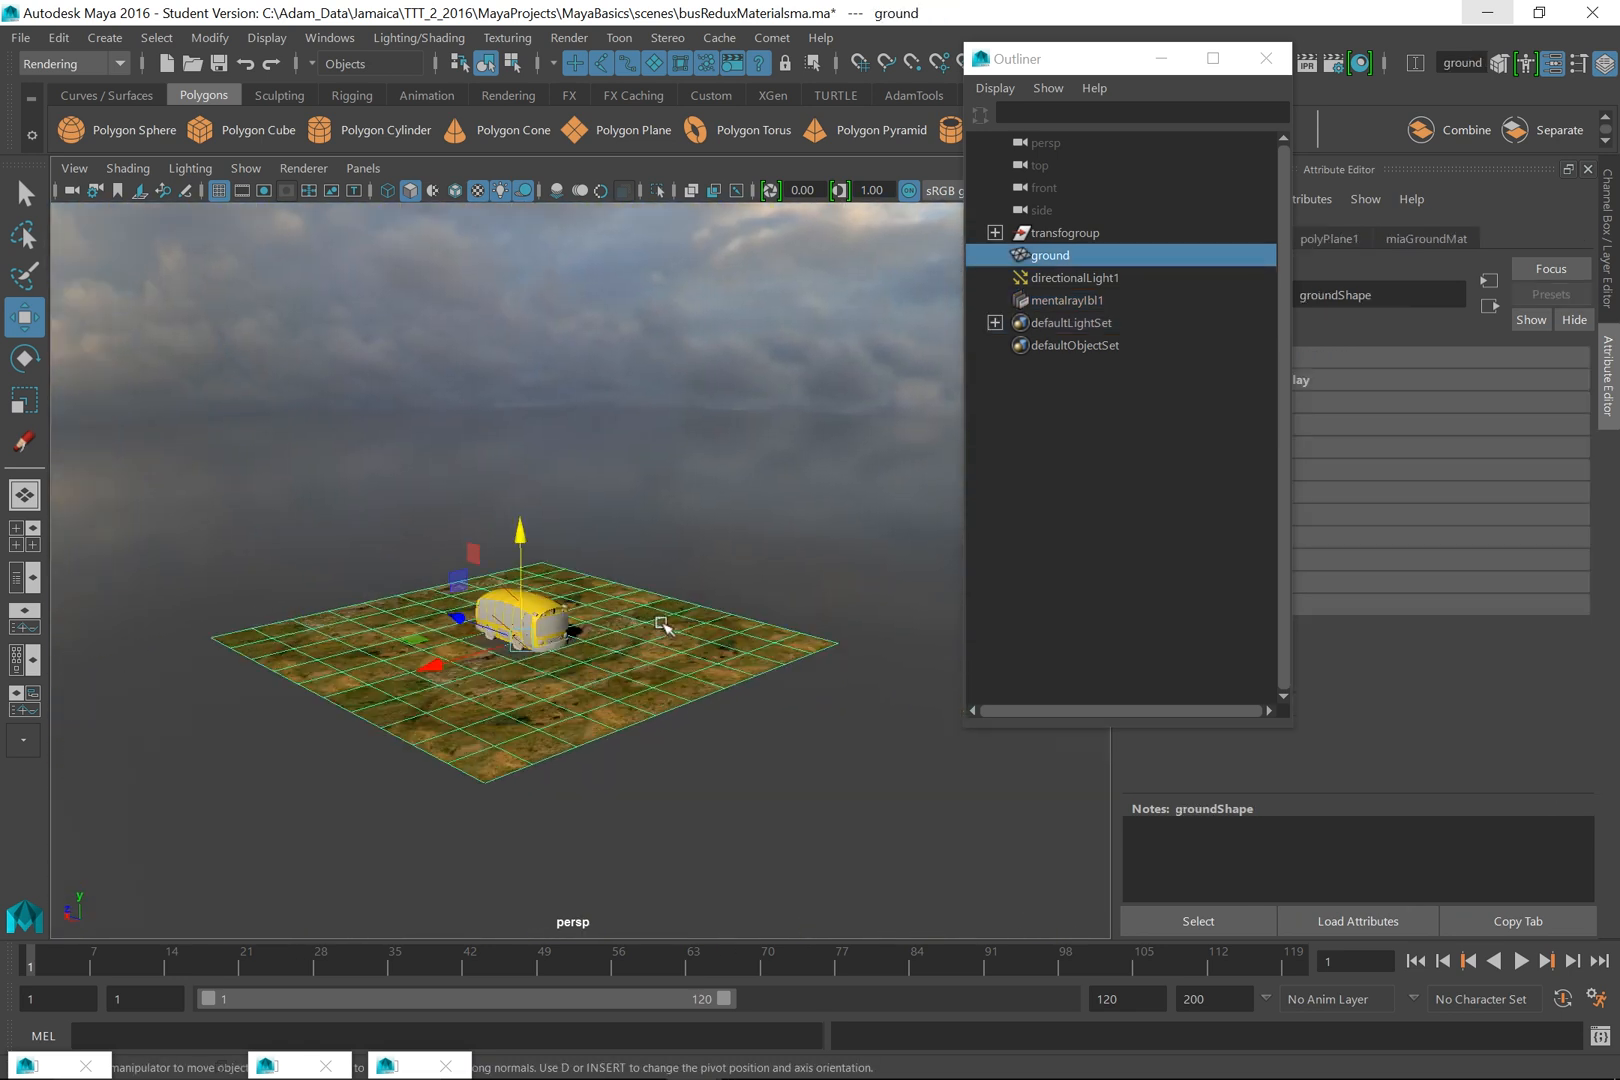
pyautogui.press('r')
pyautogui.moveTo(520, 638); pyautogui.dragTo(1053, 628)
pyautogui.press('e')
pyautogui.press('w')
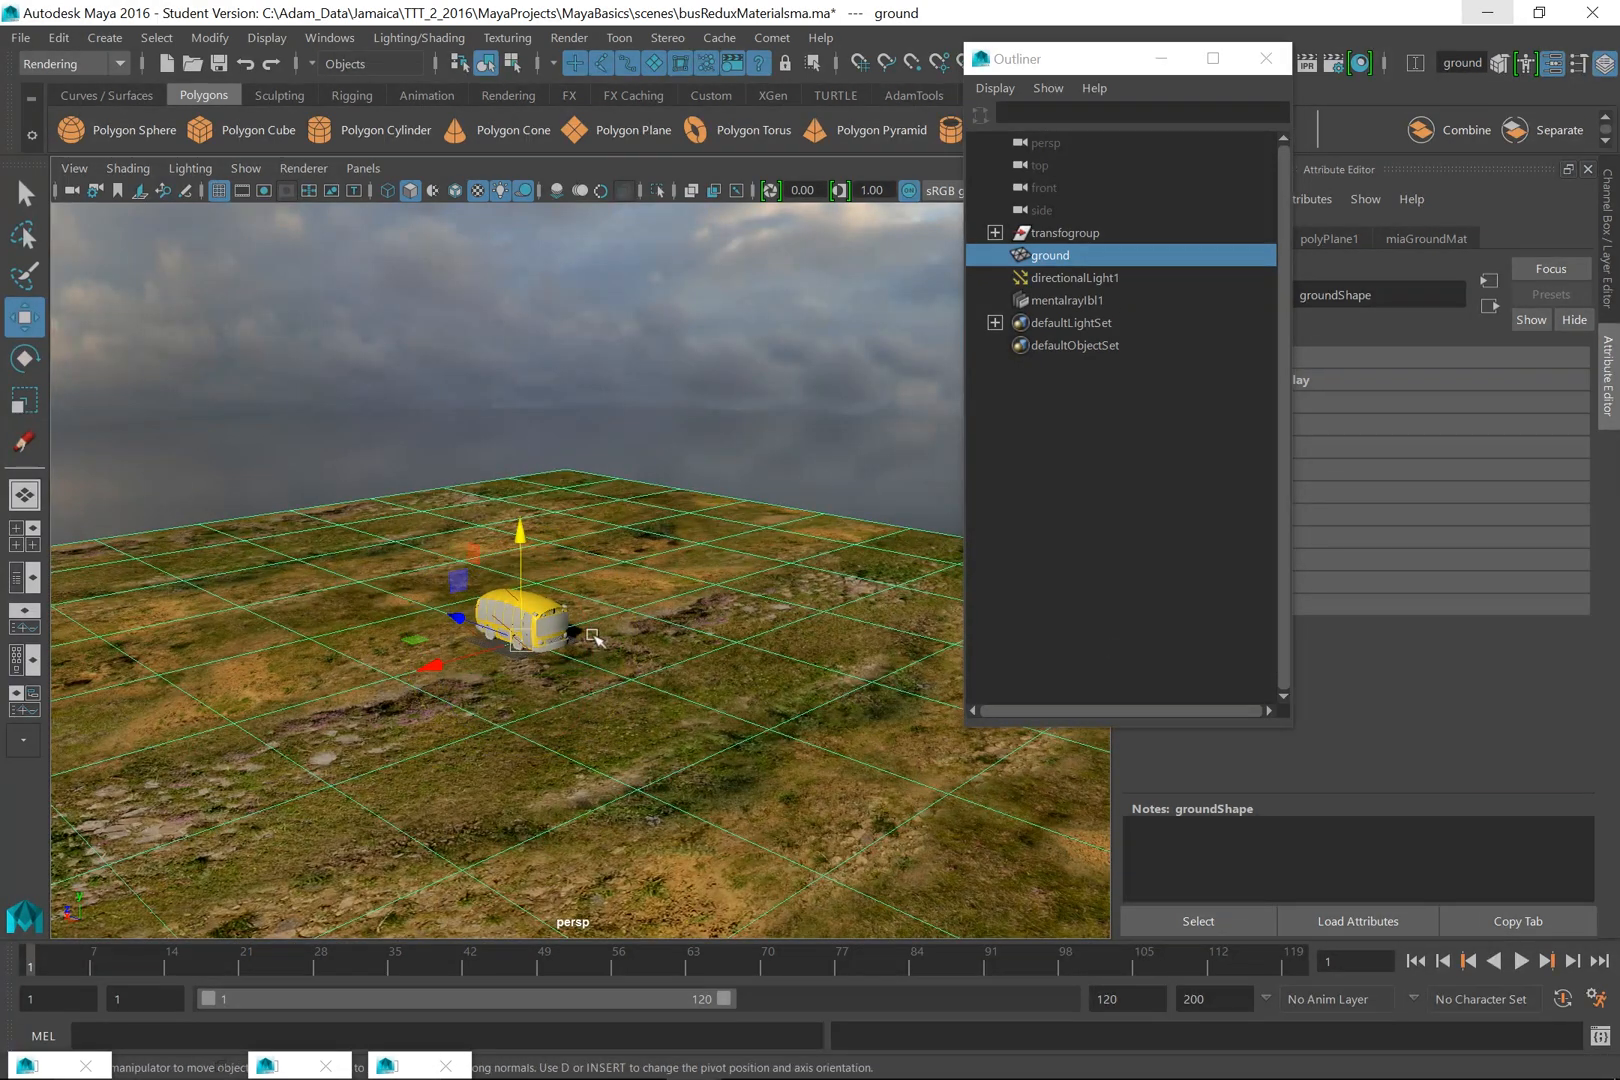
pyautogui.keyDown('alt'); pyautogui.moveTo(470, 676); pyautogui.dragTo(549, 675, button='middle'); pyautogui.keyUp('alt')
pyautogui.scroll(2, 547, 690)
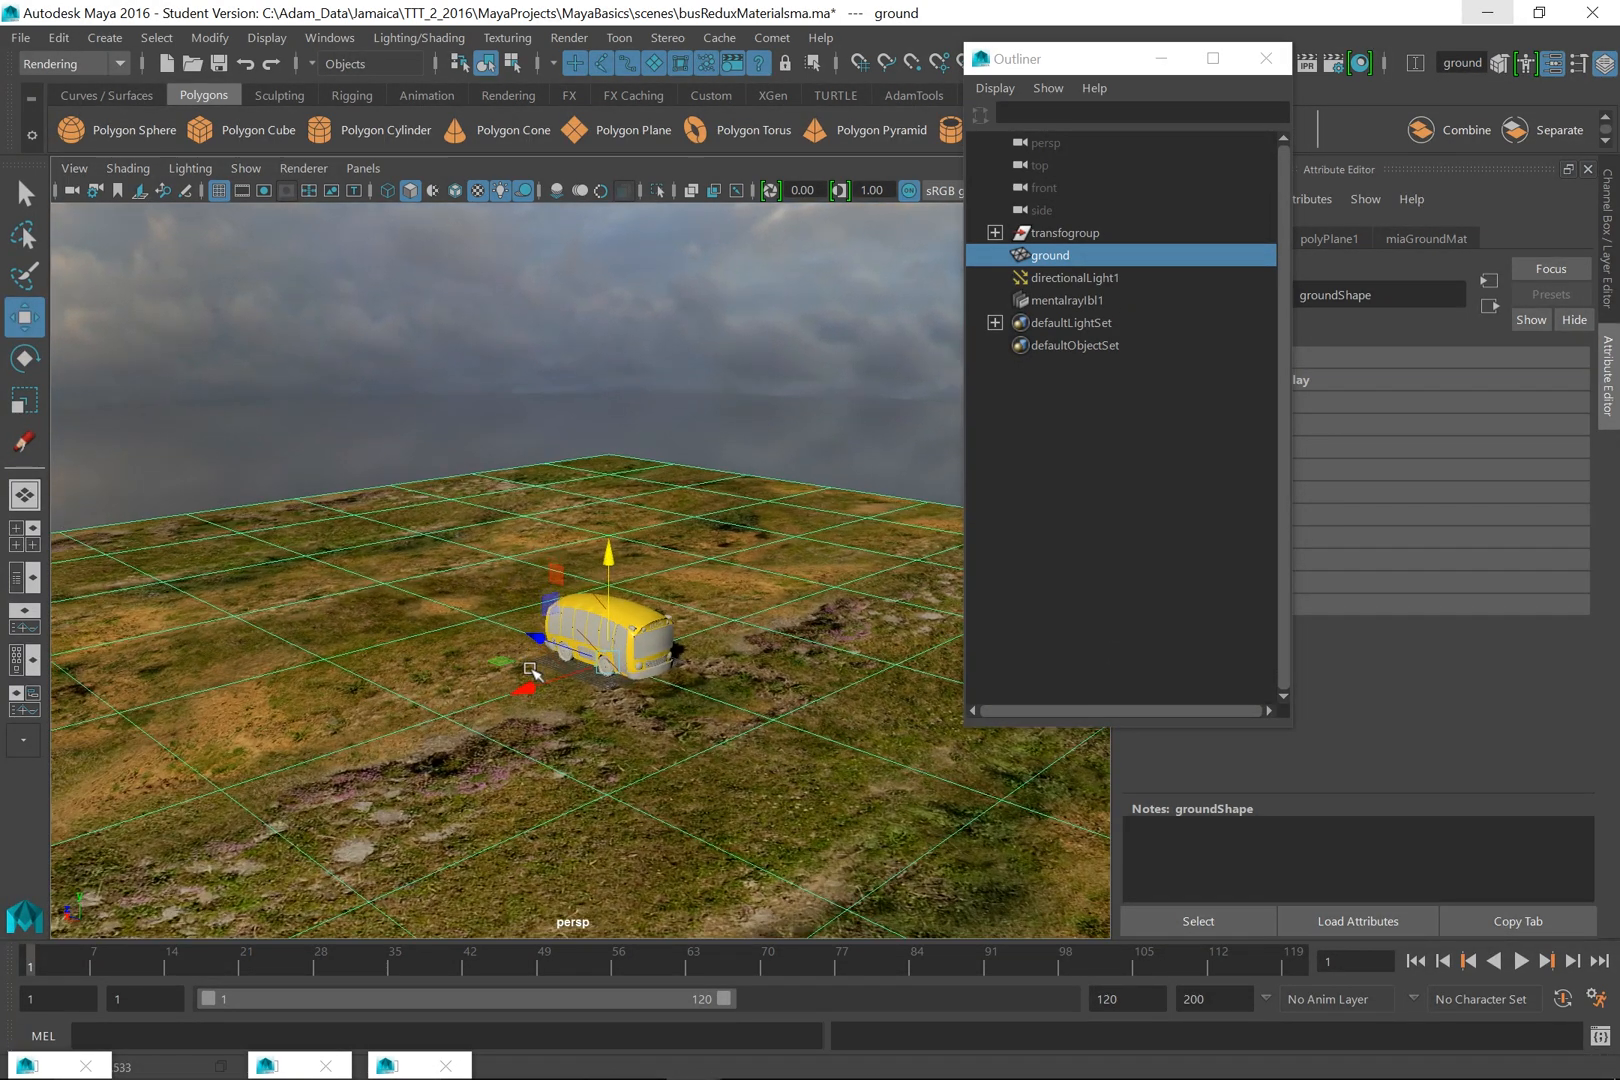
# - Select mentalrayIbl1 and review its color space options, choosing sRGB
pyautogui.click(1076, 298)
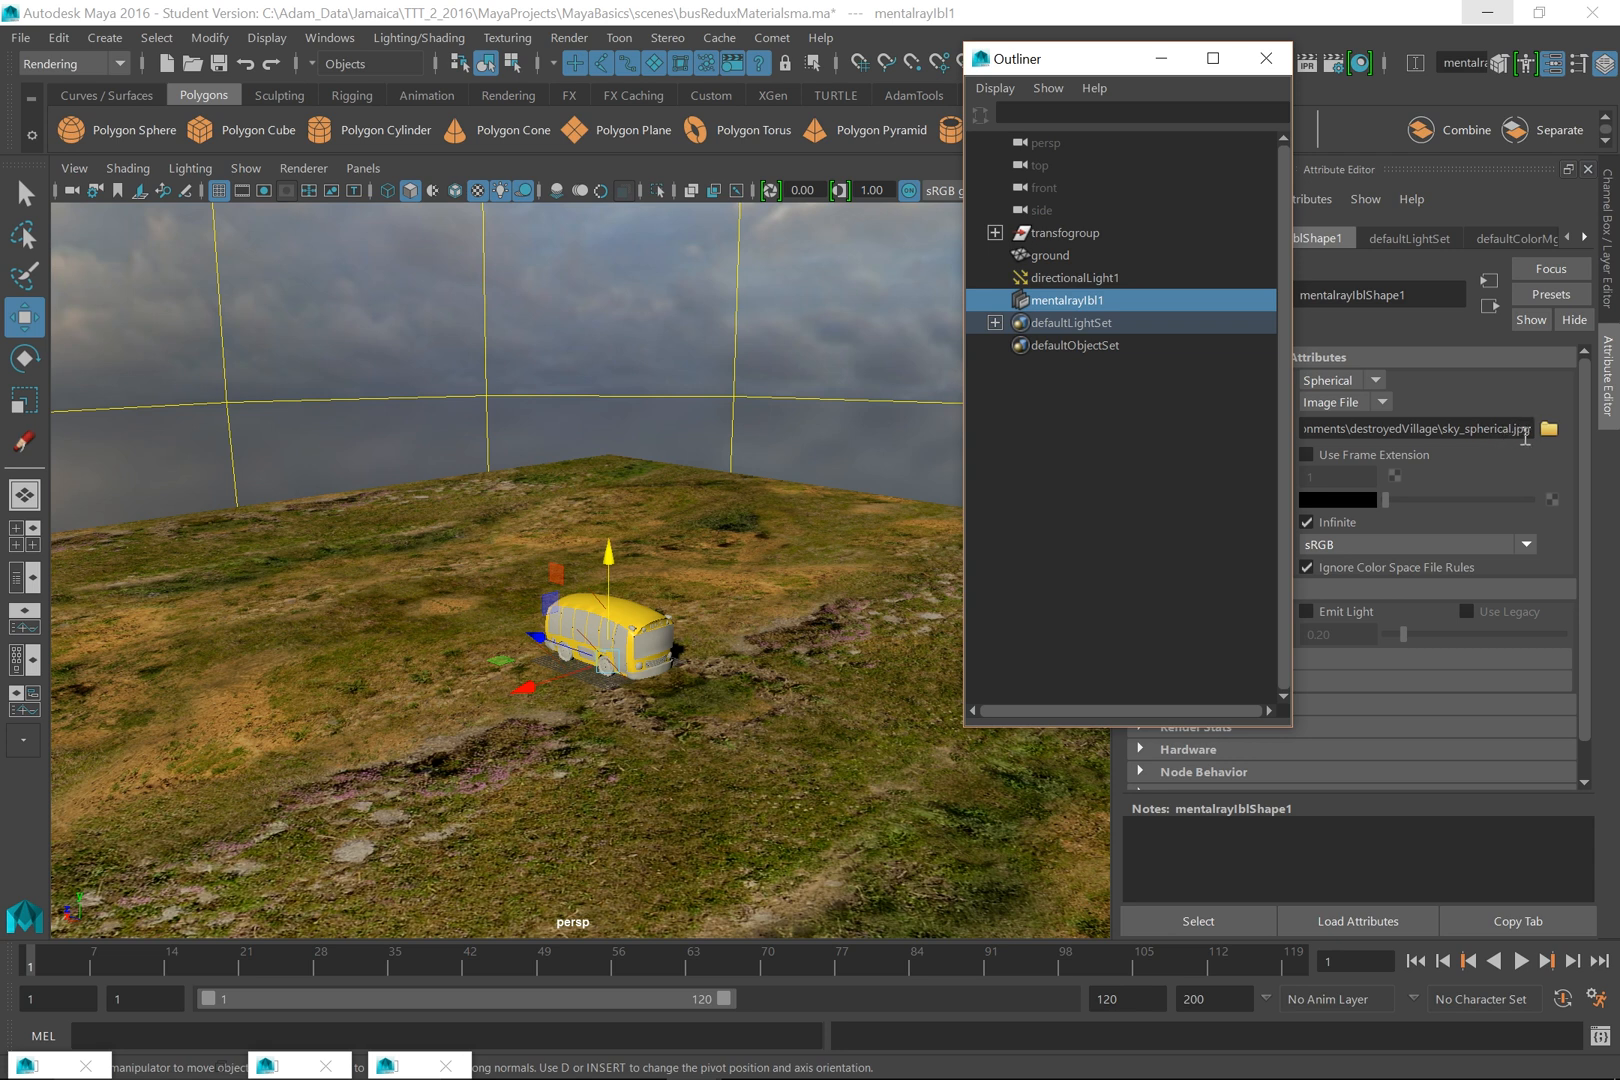
pyautogui.click(1328, 547)
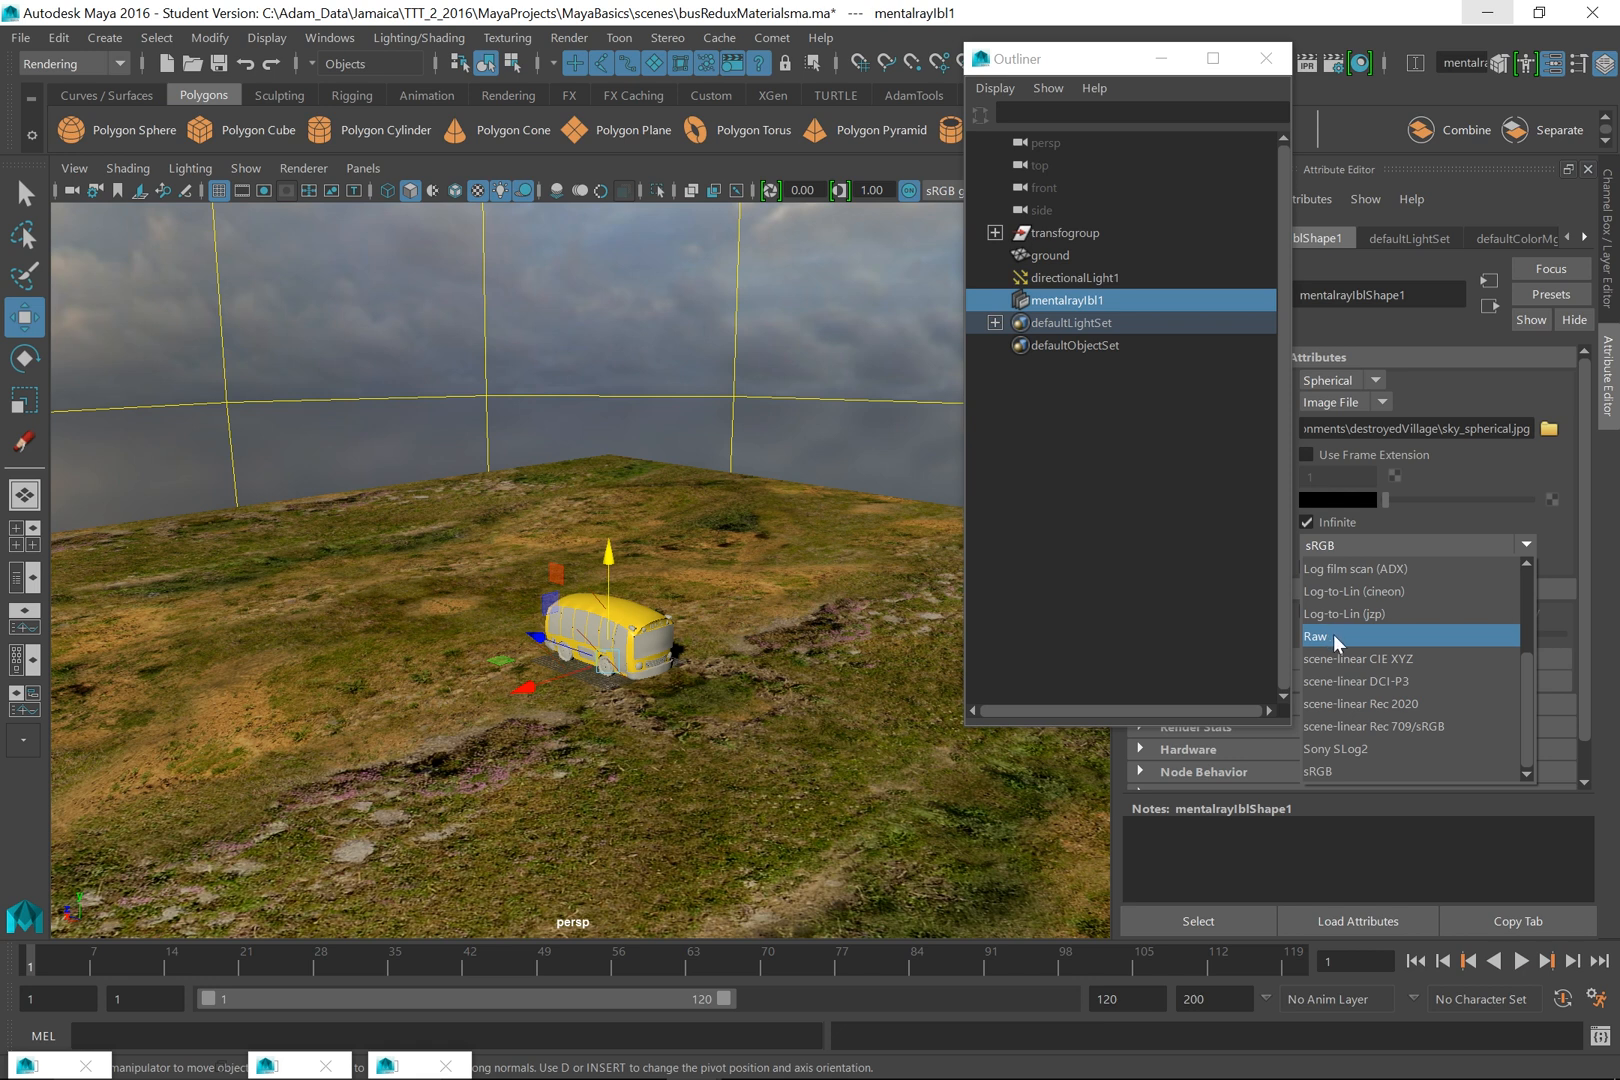
pyautogui.click(1338, 768)
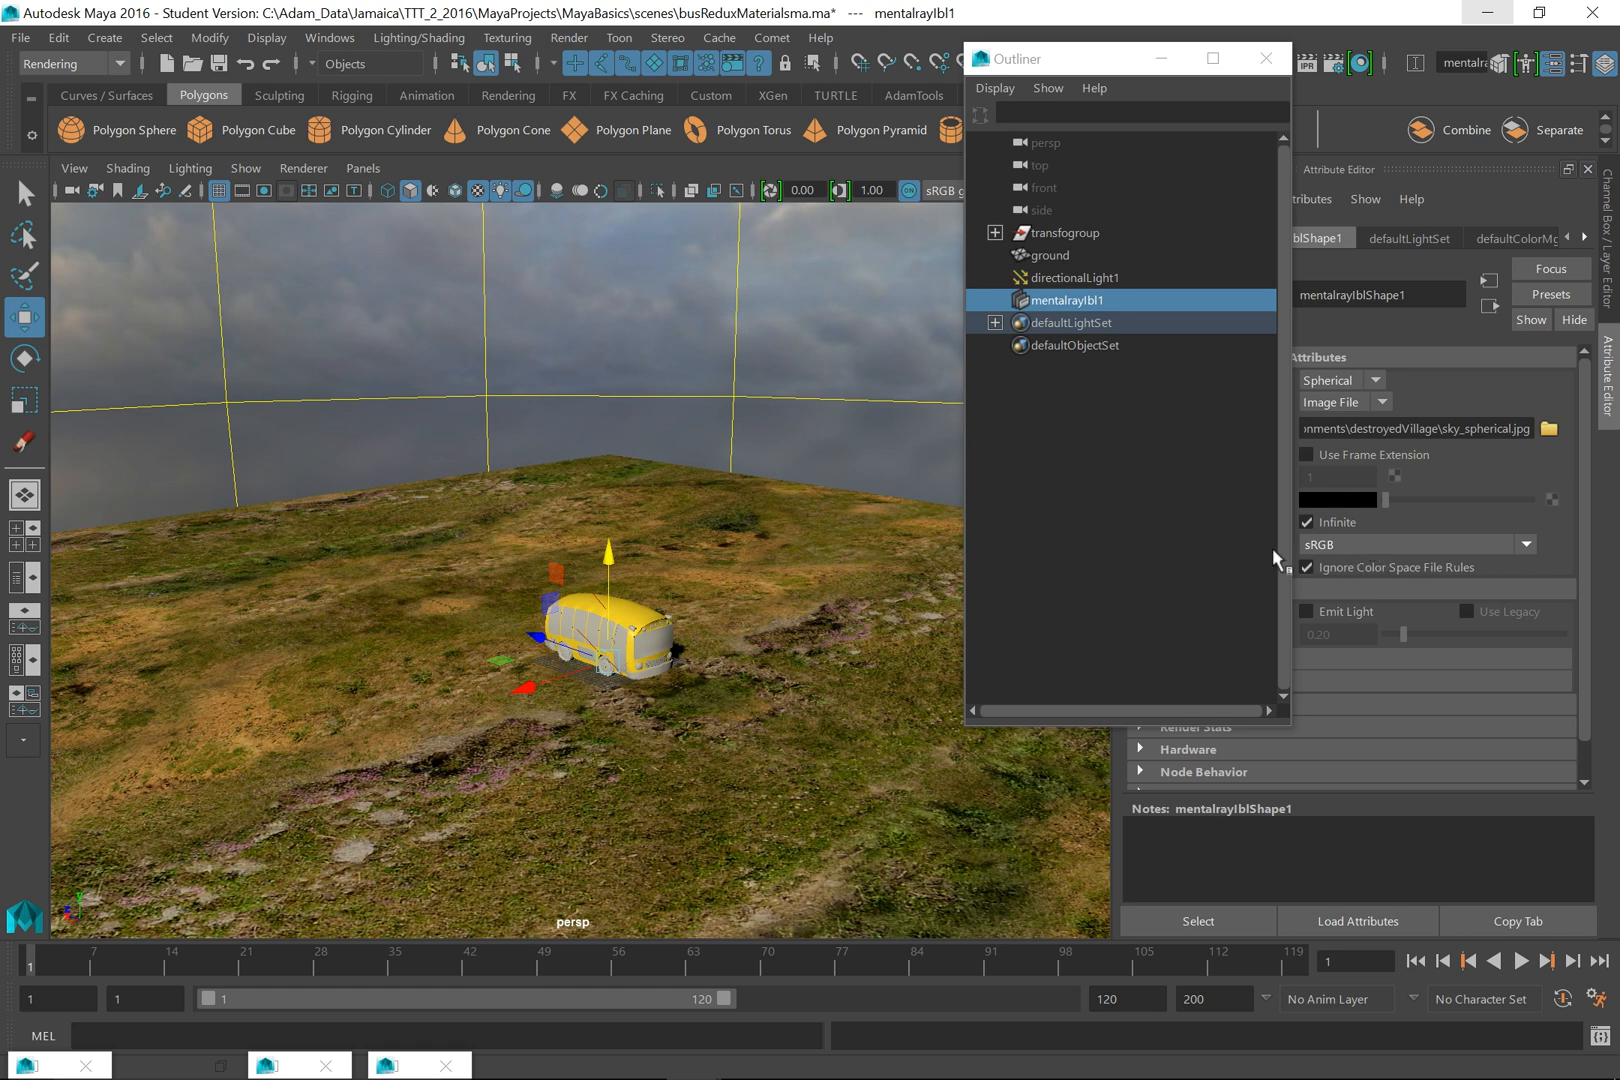
# - Rename the mentalrayIbl1 node as skyDomeIBL
pyautogui.keyDown('alt'); pyautogui.moveTo(687, 607); pyautogui.dragTo(680, 503, button='middle'); pyautogui.keyUp('alt')
pyautogui.keyDown('alt'); pyautogui.moveTo(680, 503); pyautogui.dragTo(694, 783, button='right'); pyautogui.keyUp('alt')
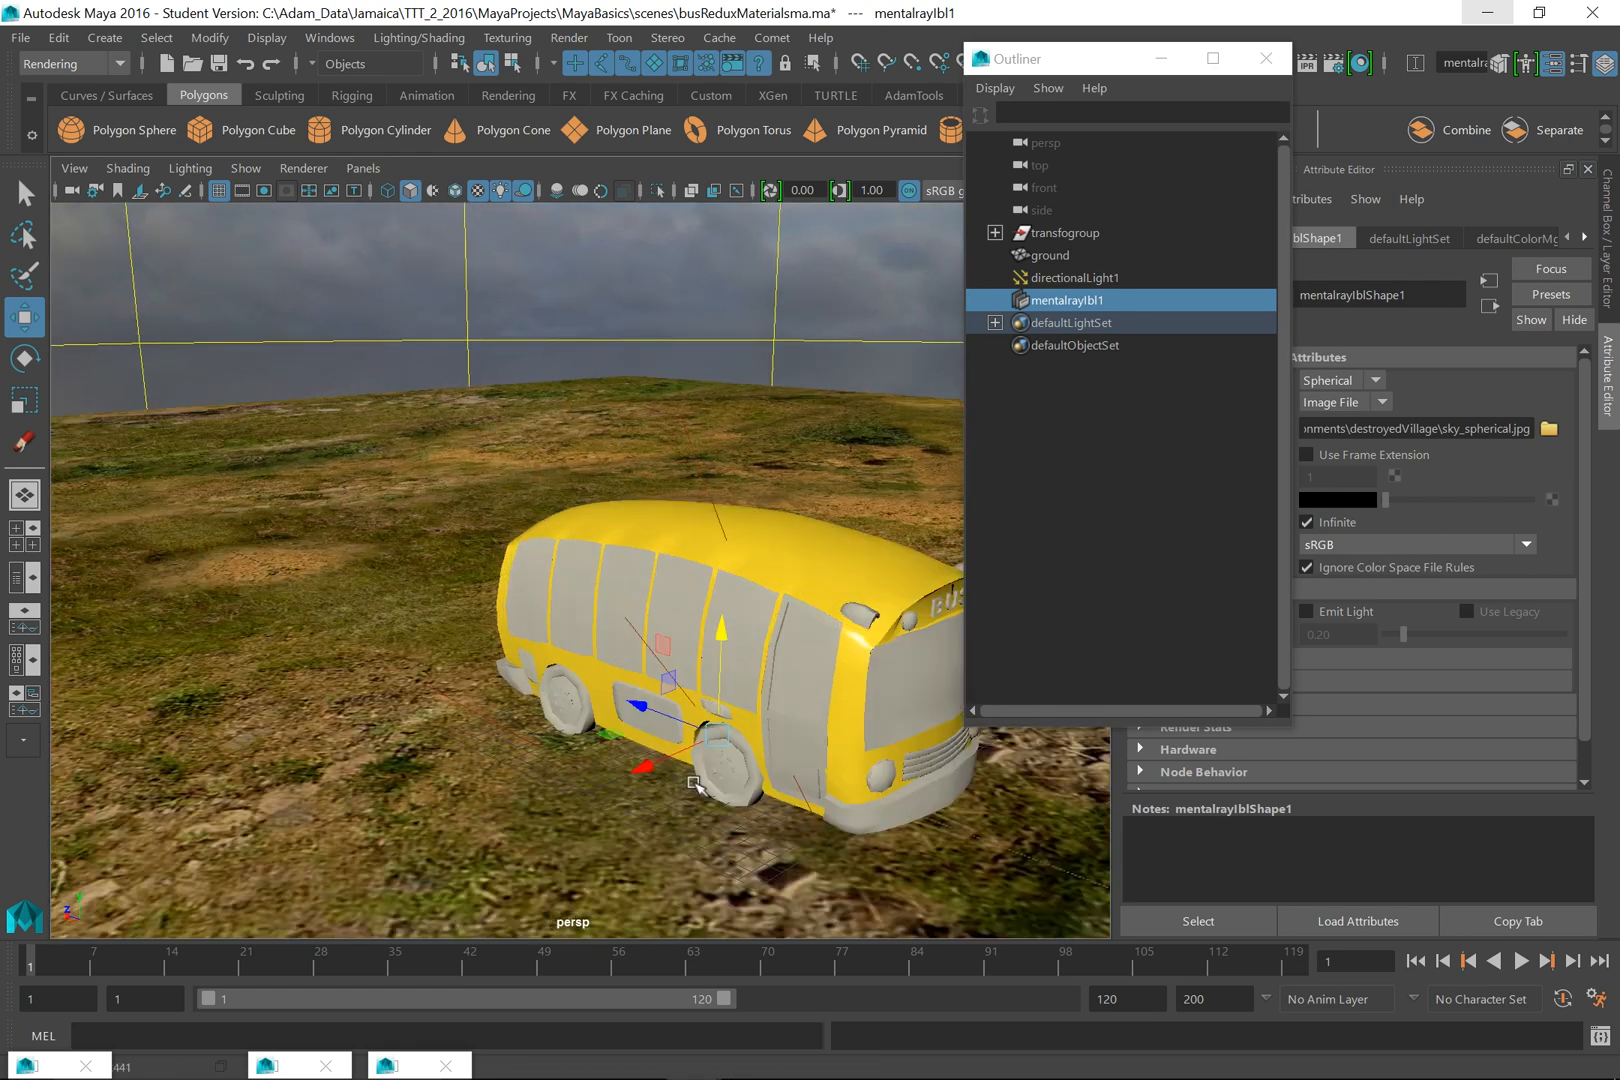
pyautogui.keyDown('alt'); pyautogui.moveTo(694, 783); pyautogui.dragTo(540, 545, button='middle'); pyautogui.keyUp('alt')
pyautogui.keyDown('alt'); pyautogui.moveTo(540, 545); pyautogui.dragTo(572, 553, button='right'); pyautogui.keyUp('alt')
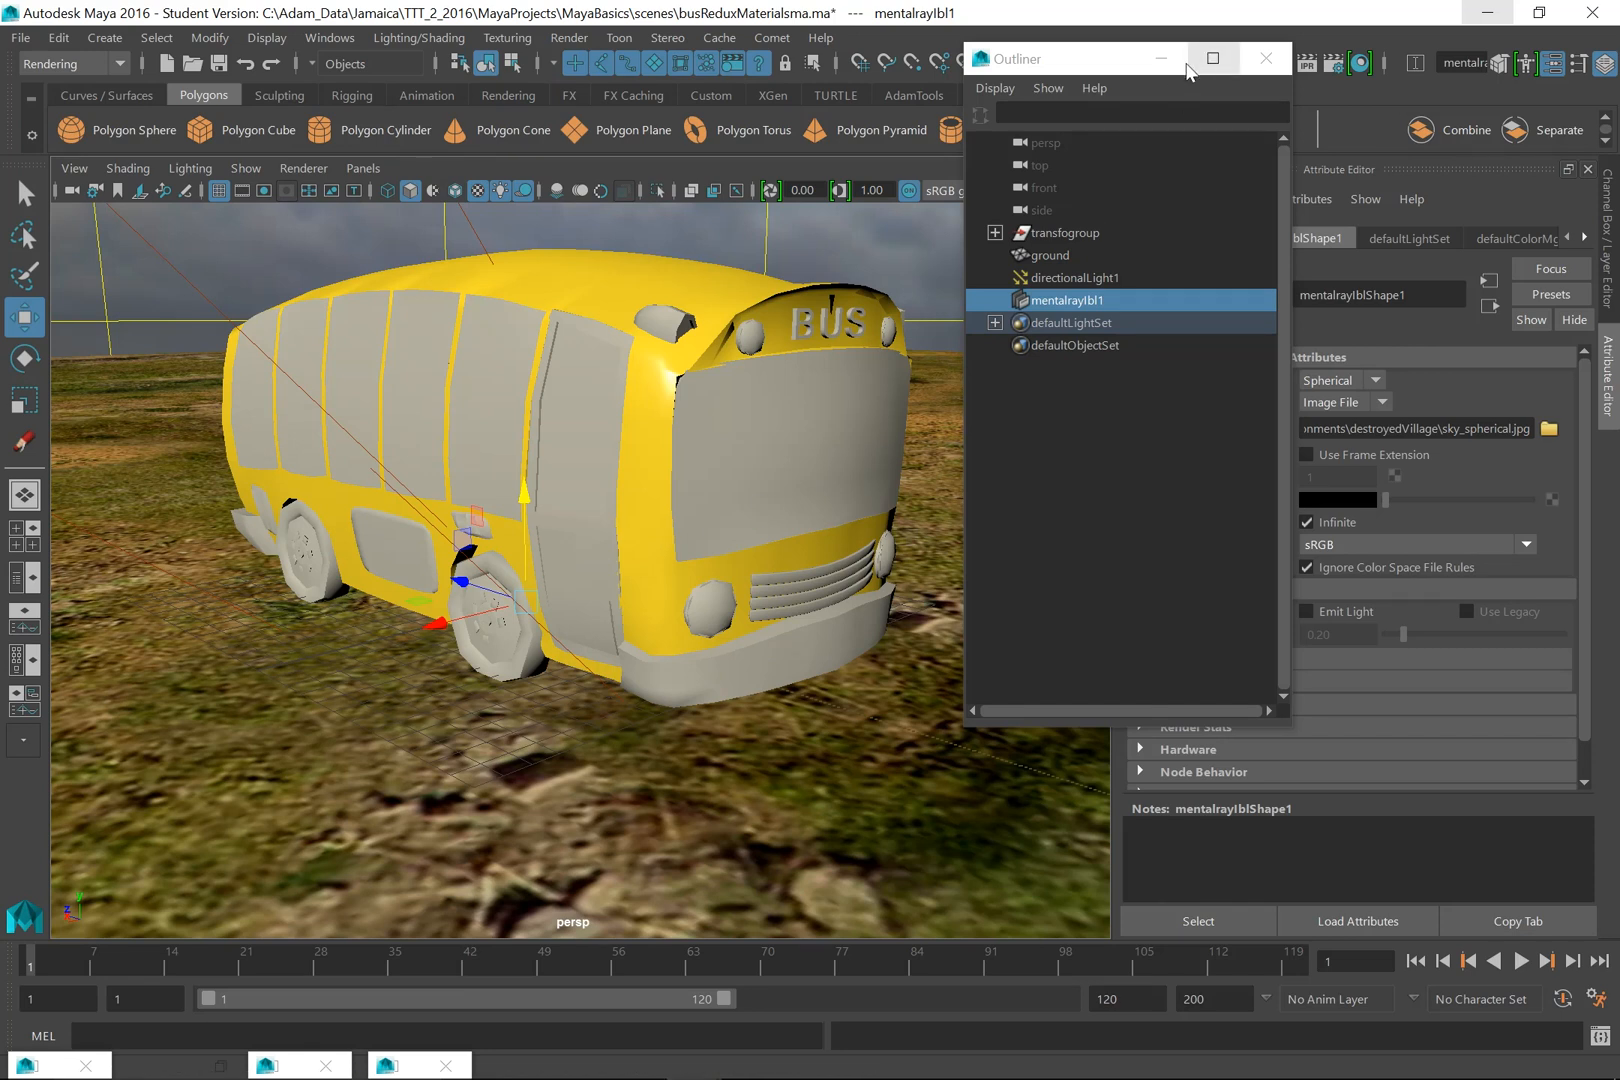
pyautogui.doubleClick(1087, 309)
pyautogui.write('skyDomeIBL')
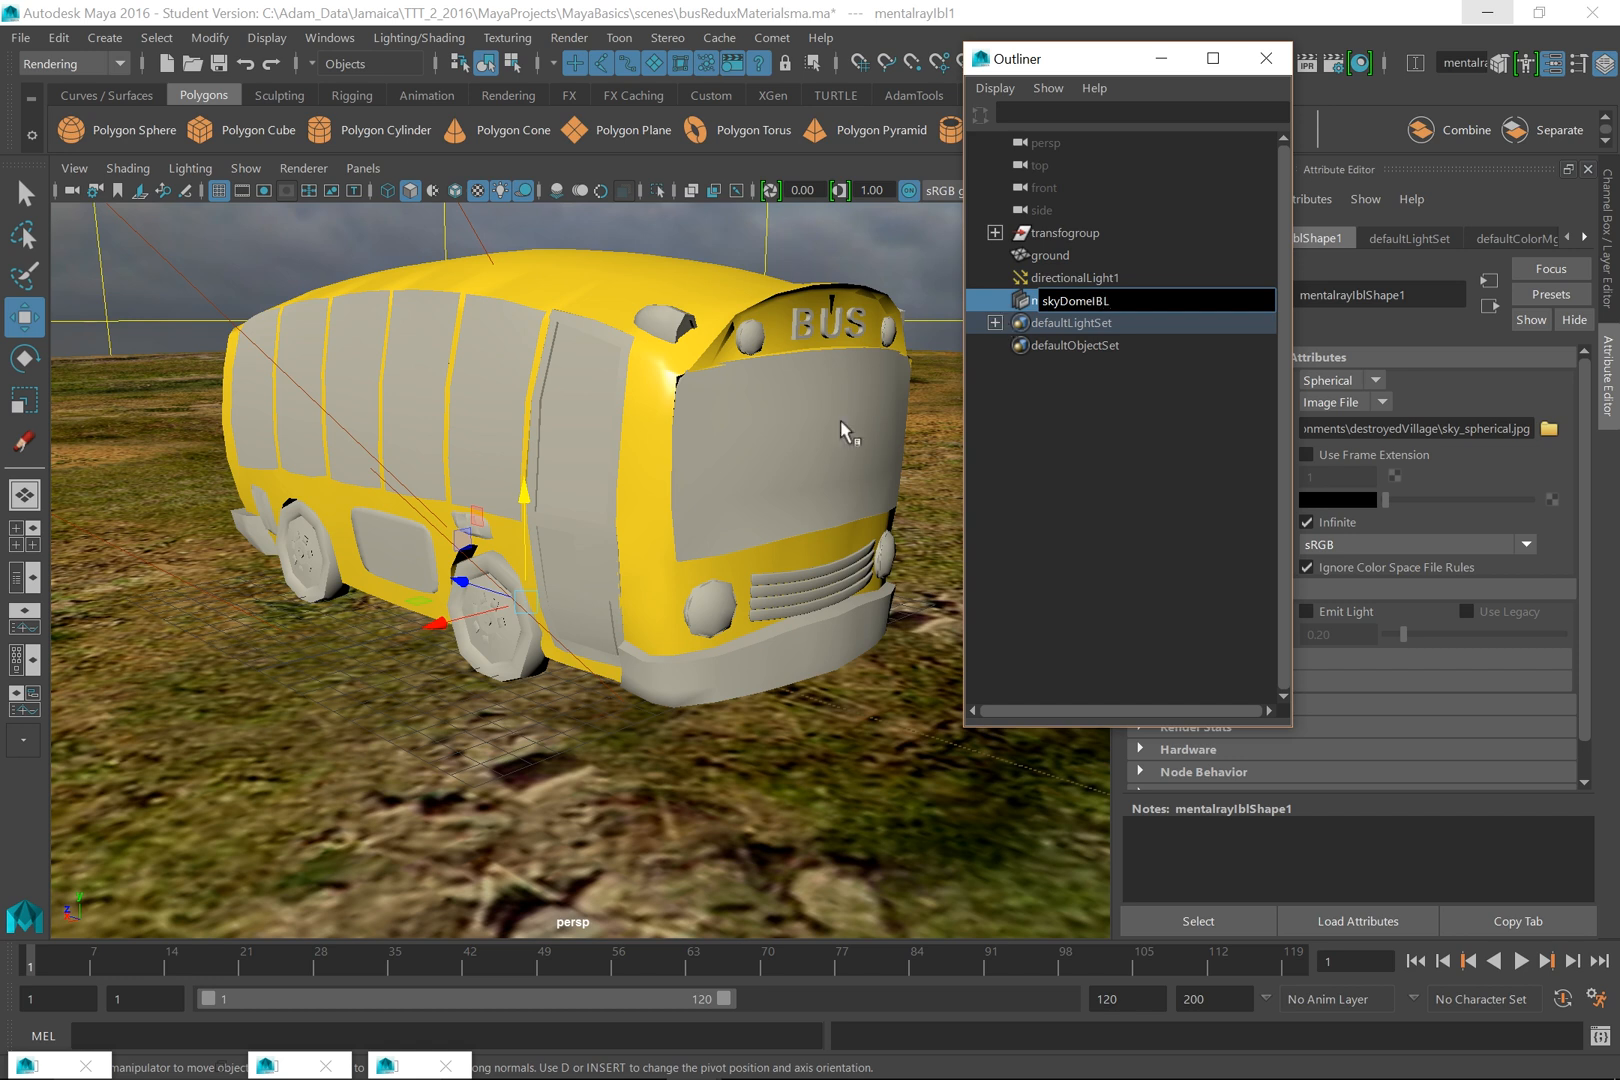
pyautogui.press('Return')
# - Rename the directionalLight1 node as sunLight
pyautogui.doubleClick(1085, 280)
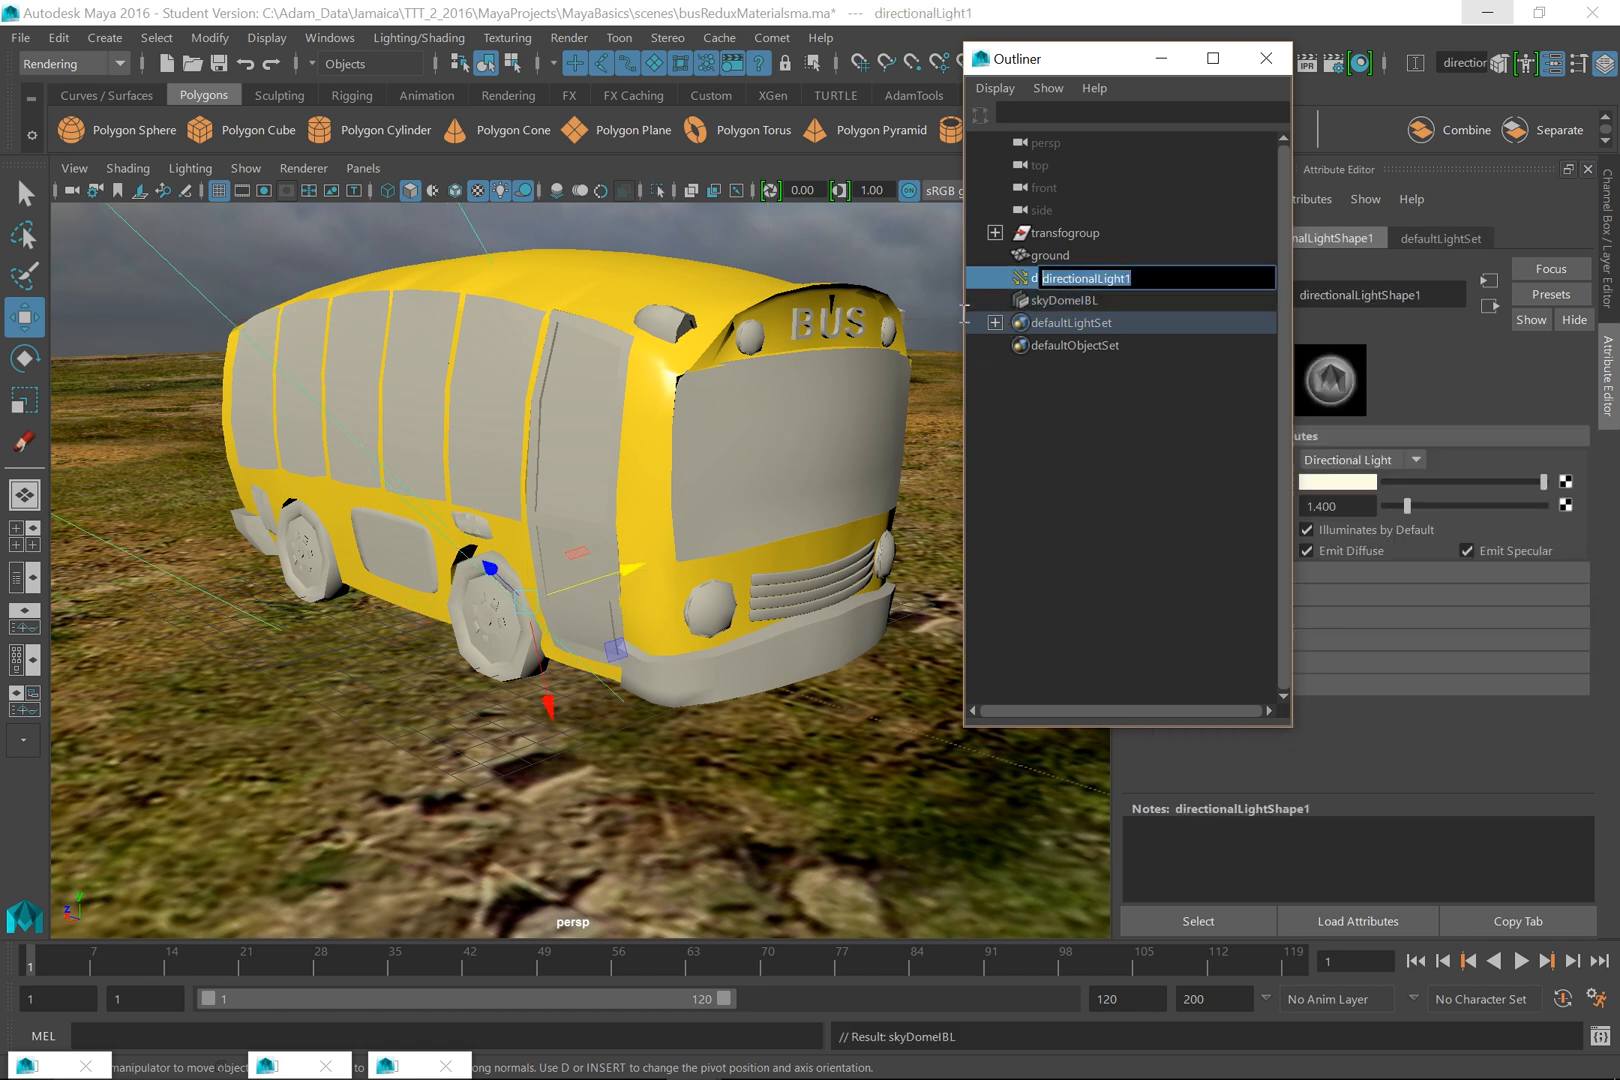
pyautogui.write('su')
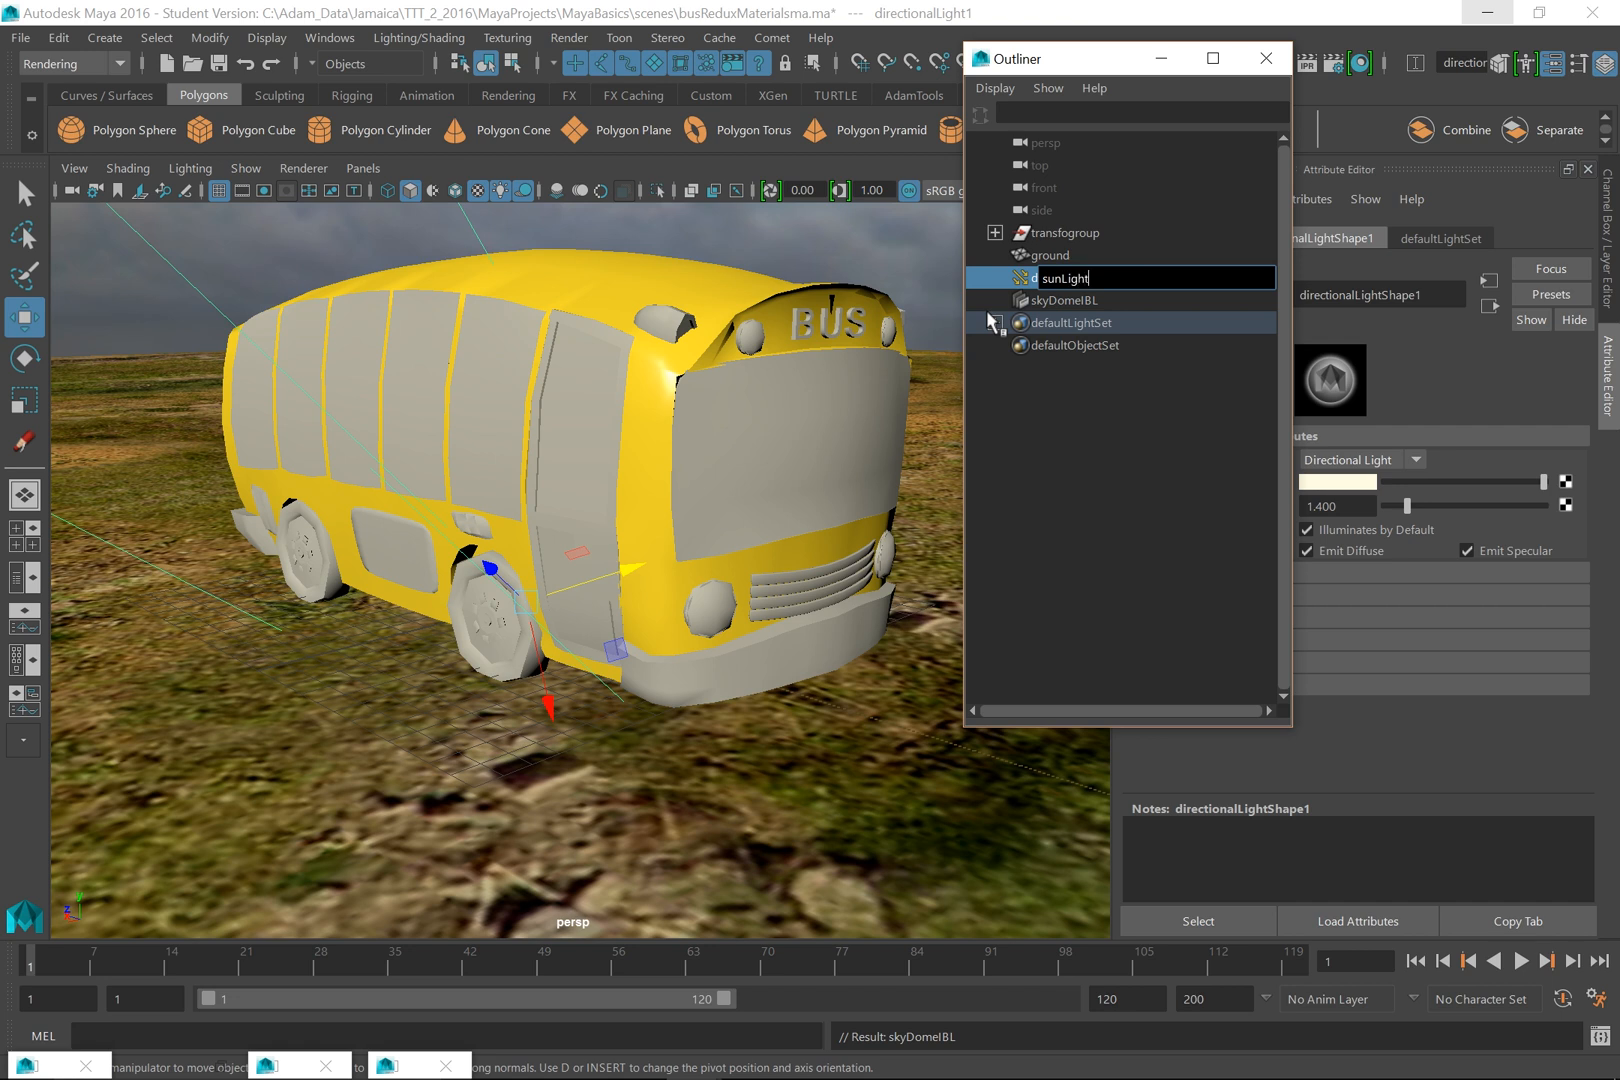
pyautogui.write('nLight')
pyautogui.press('Return')
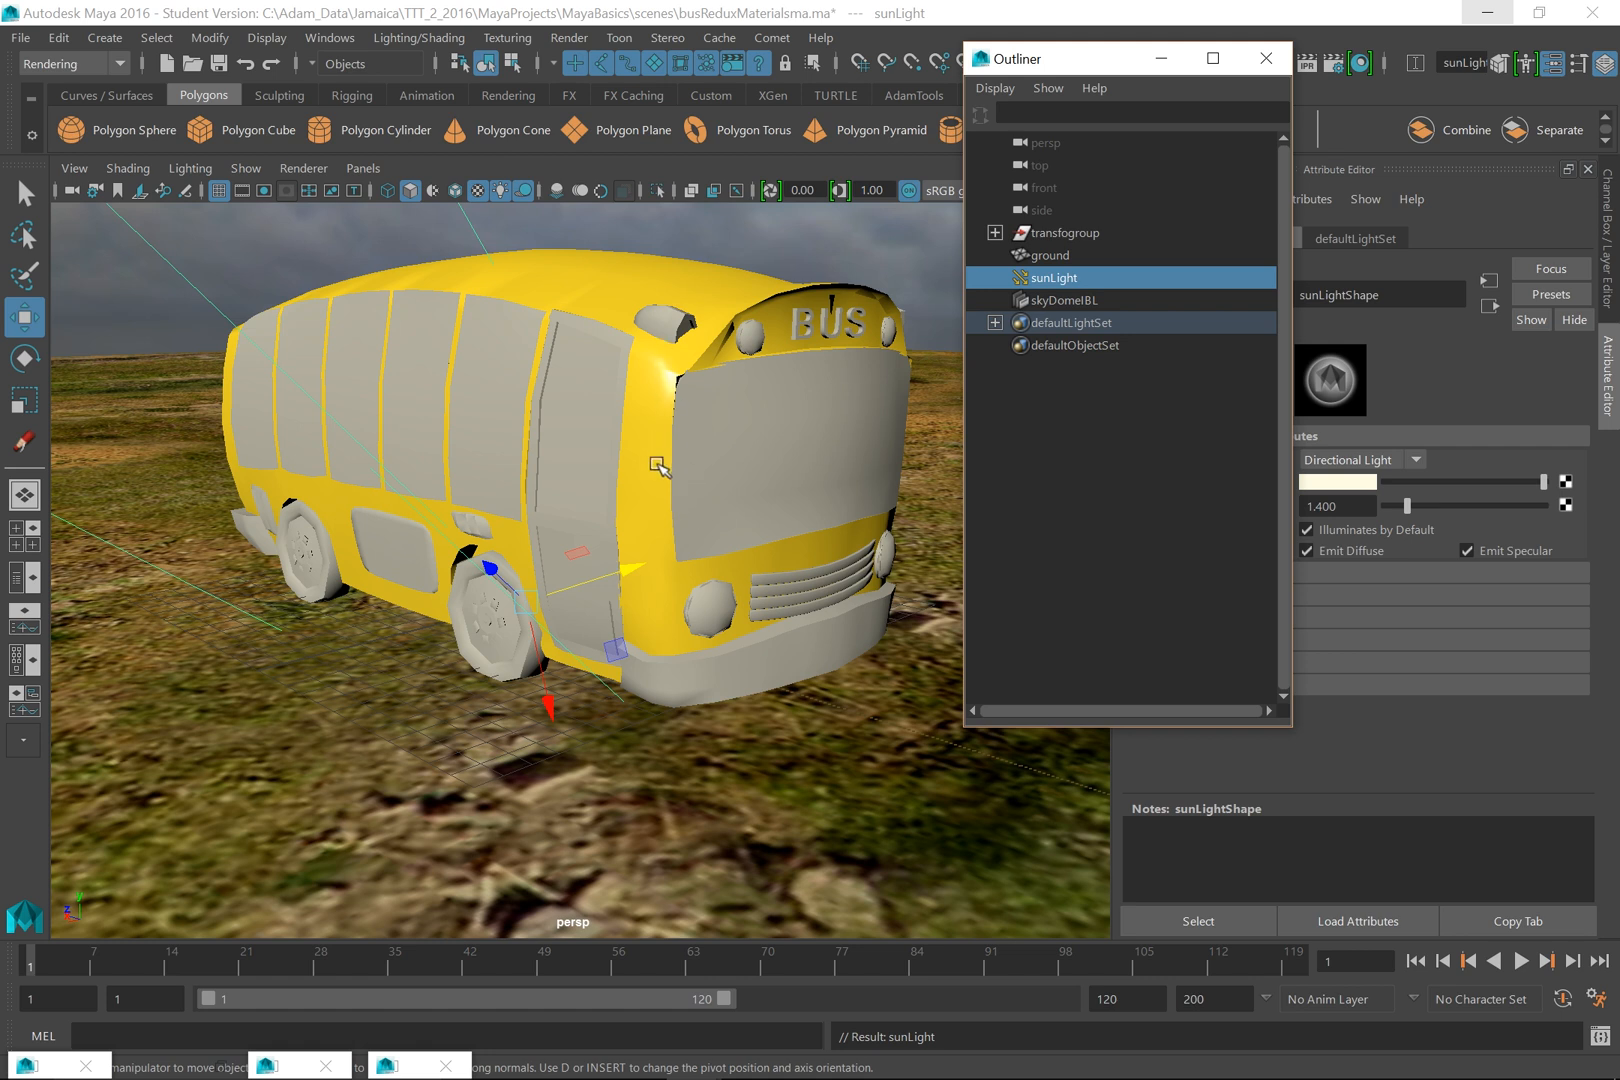
# - Assign a new mental ray mia_material_x_passes material to the bus windows and show its attributes
pyautogui.click(790, 440)
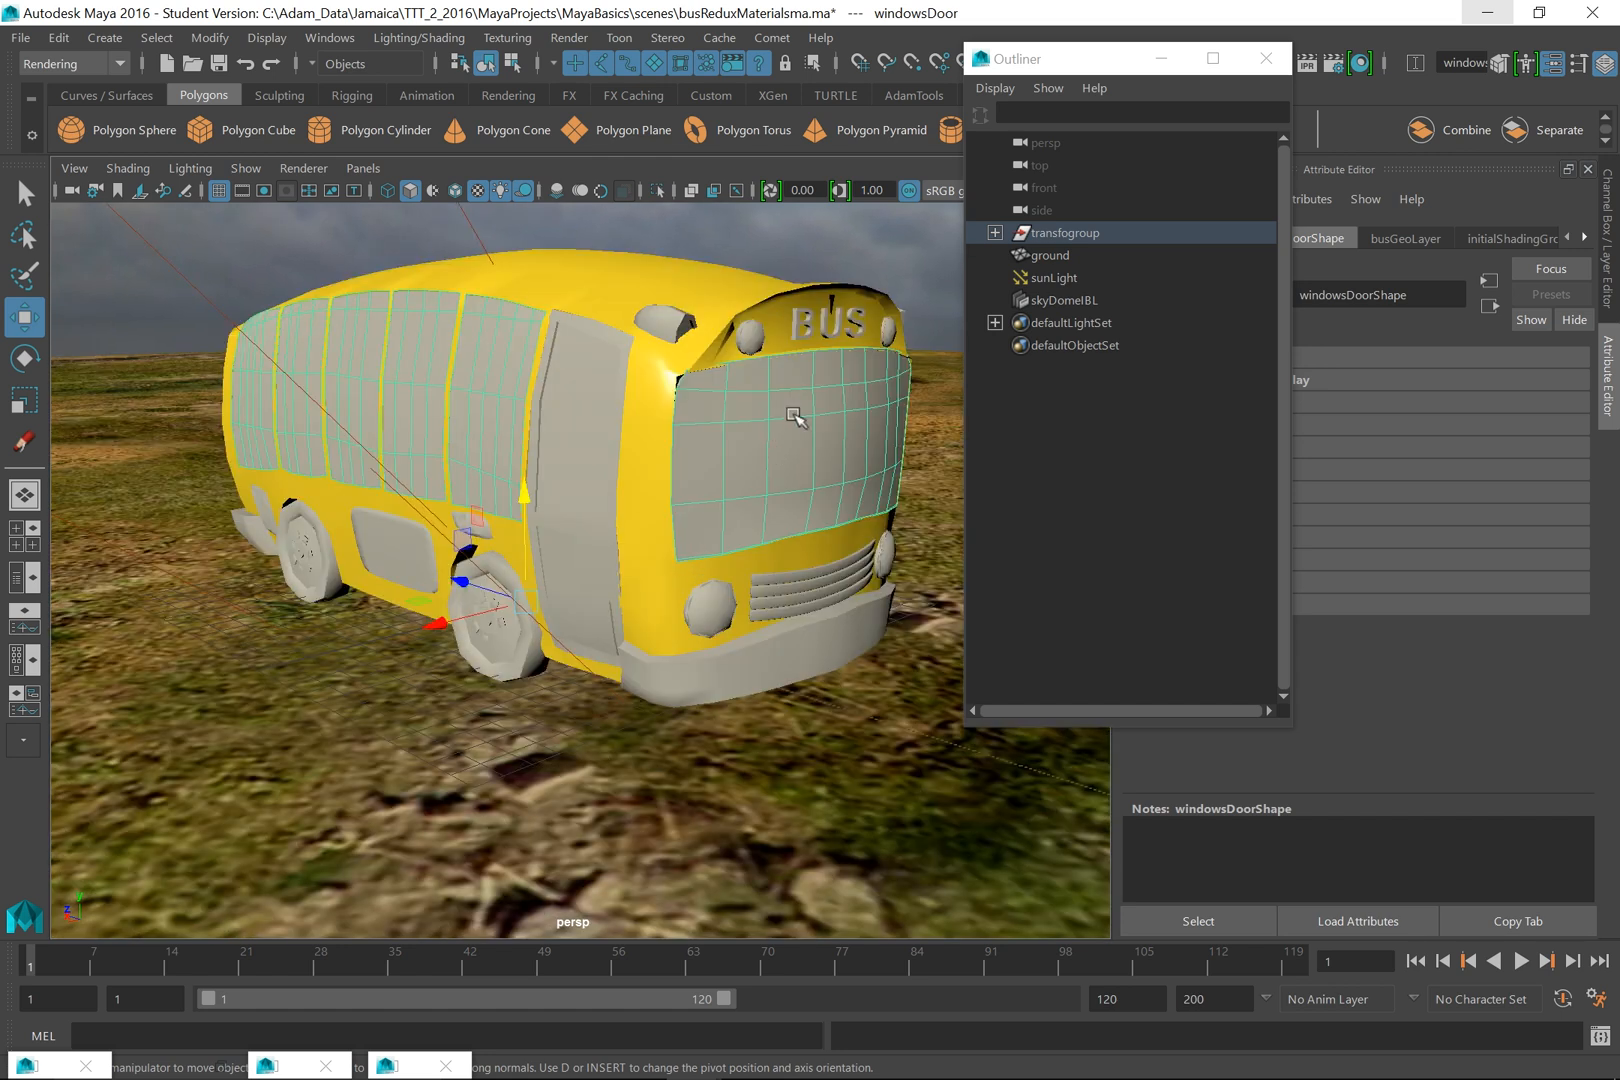
pyautogui.moveTo(832, 408); pyautogui.dragTo(881, 953, button='right')
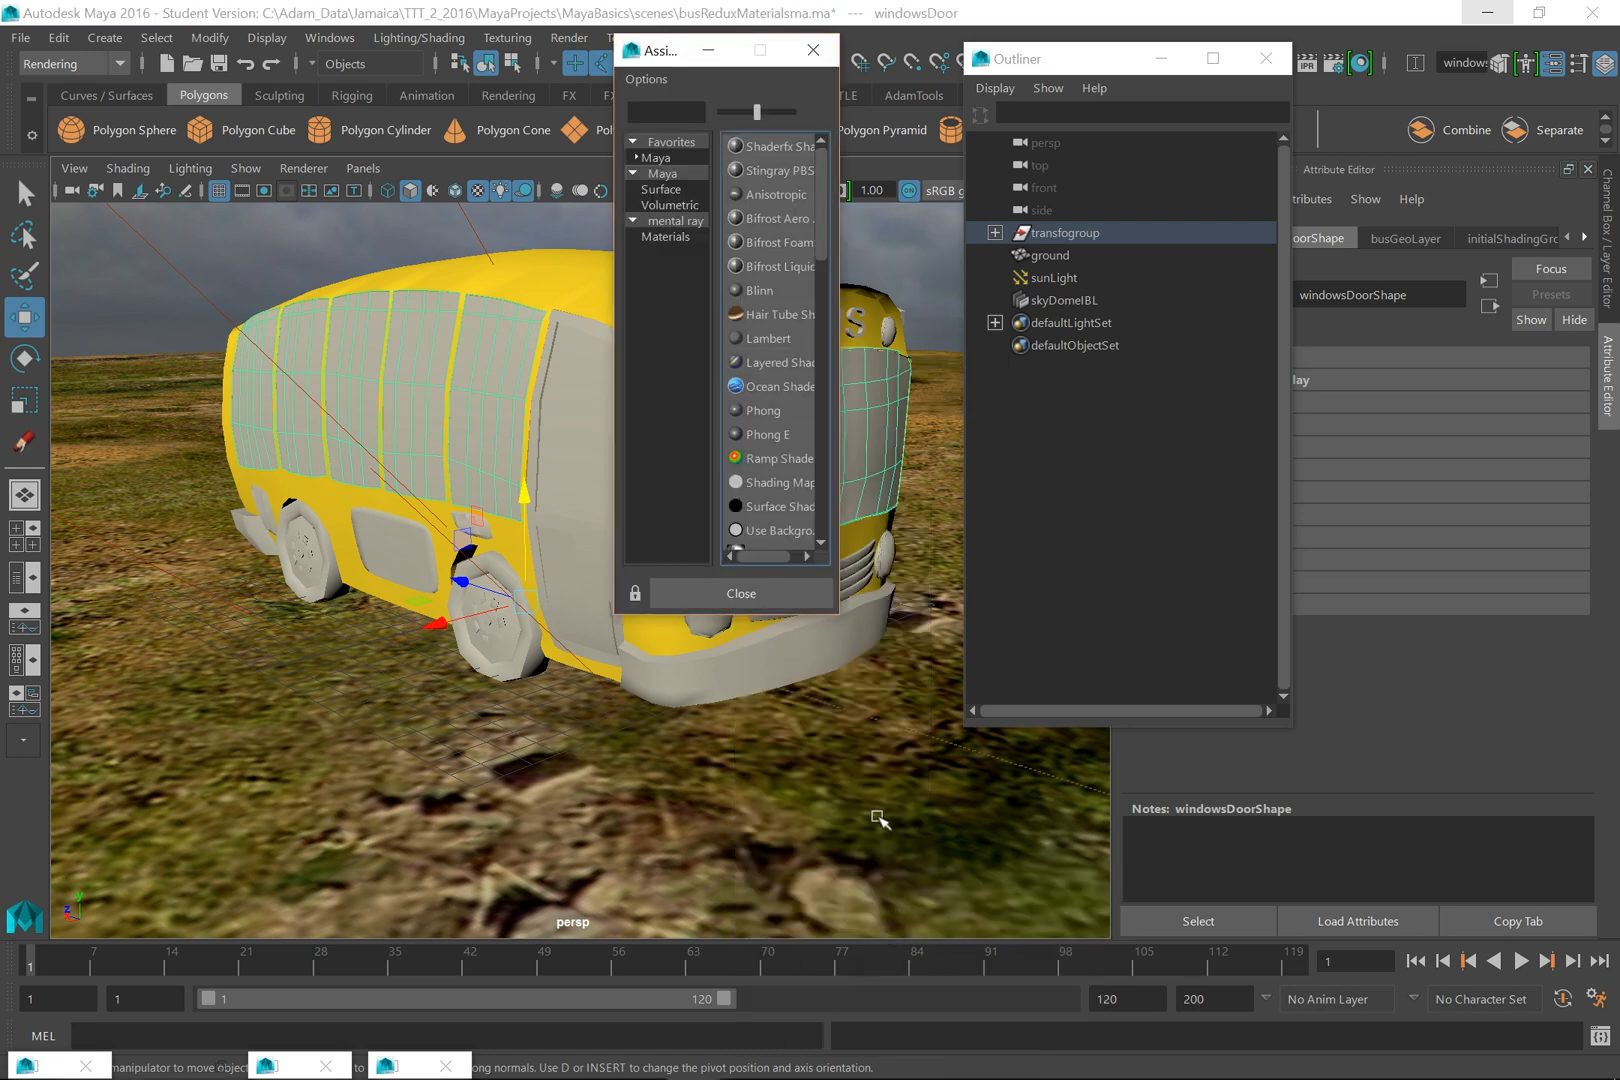
pyautogui.click(672, 241)
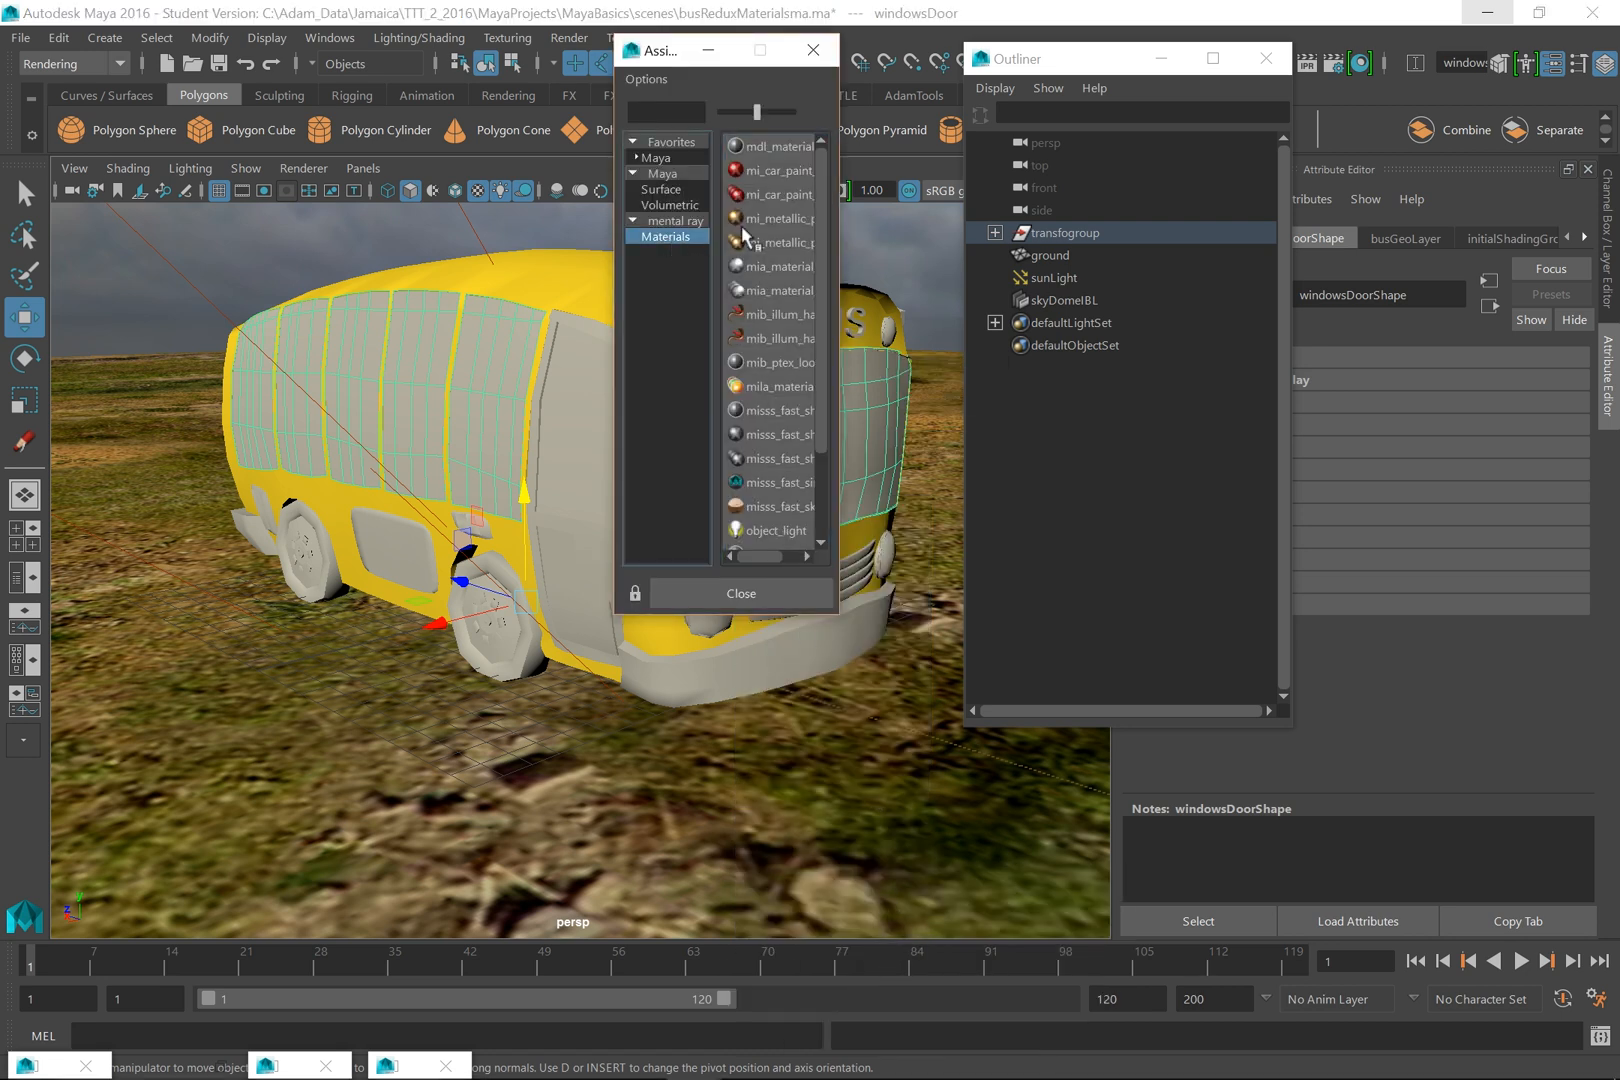
pyautogui.moveTo(838, 350); pyautogui.dragTo(992, 360)
pyautogui.click(806, 291)
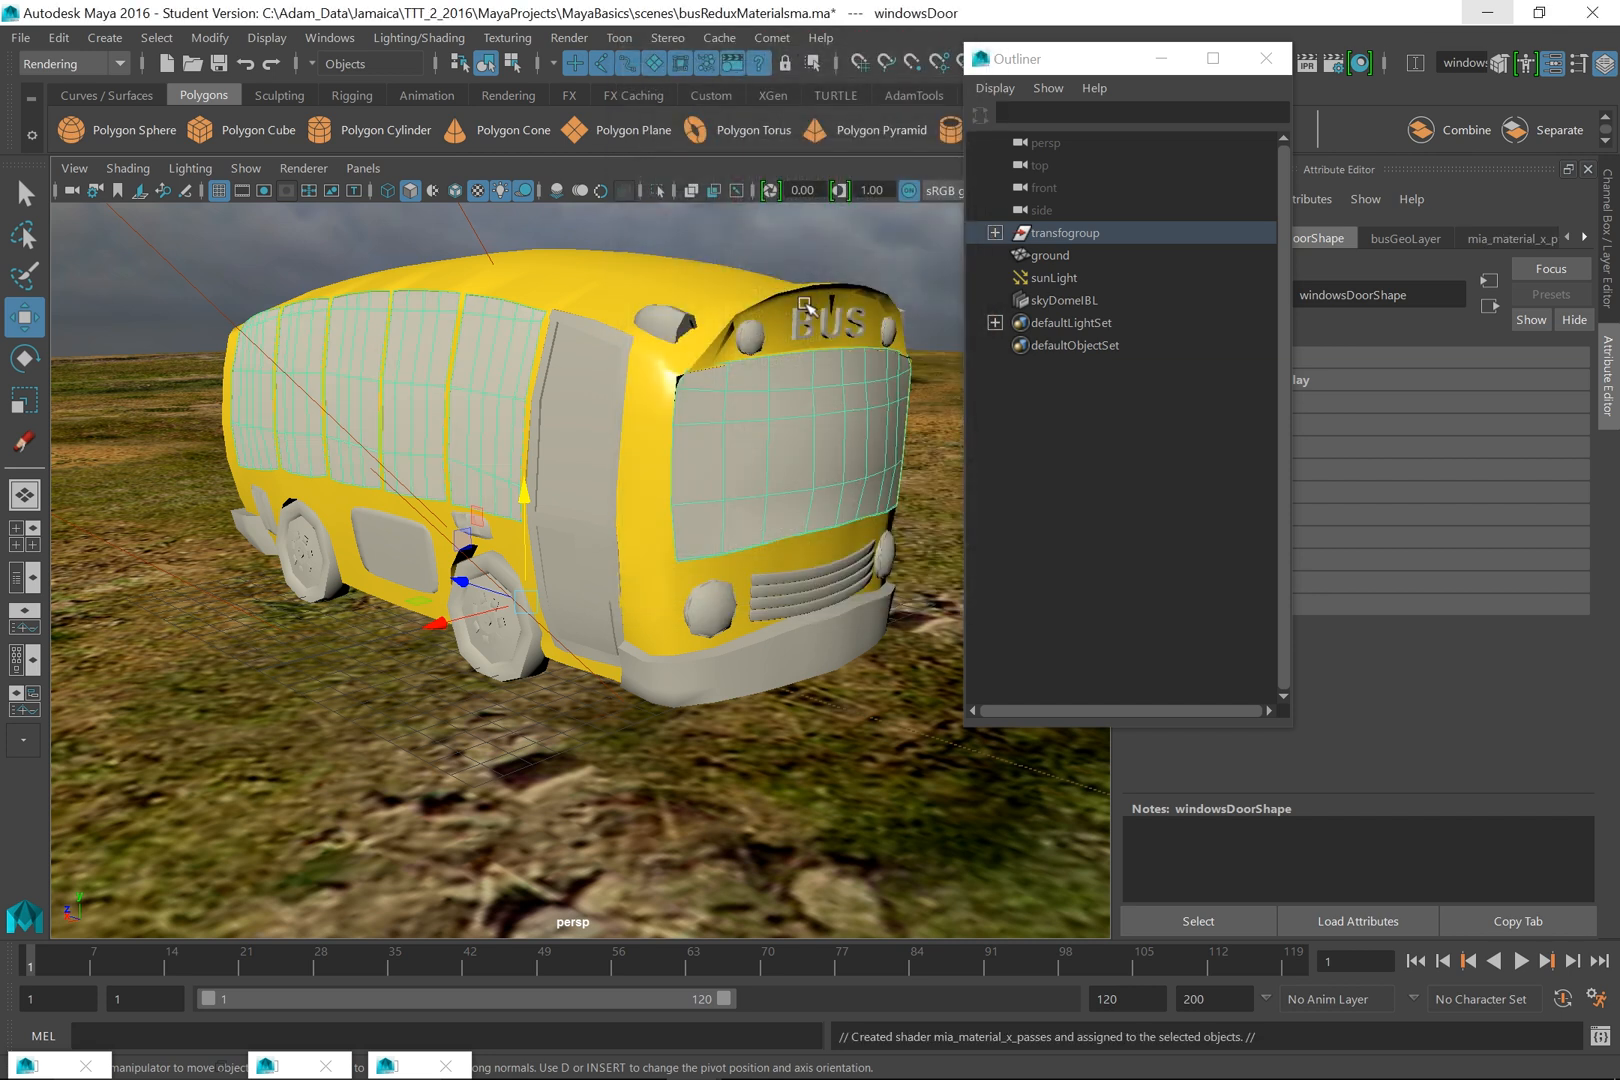
pyautogui.moveTo(1090, 58); pyautogui.dragTo(907, 107)
pyautogui.click(1316, 239)
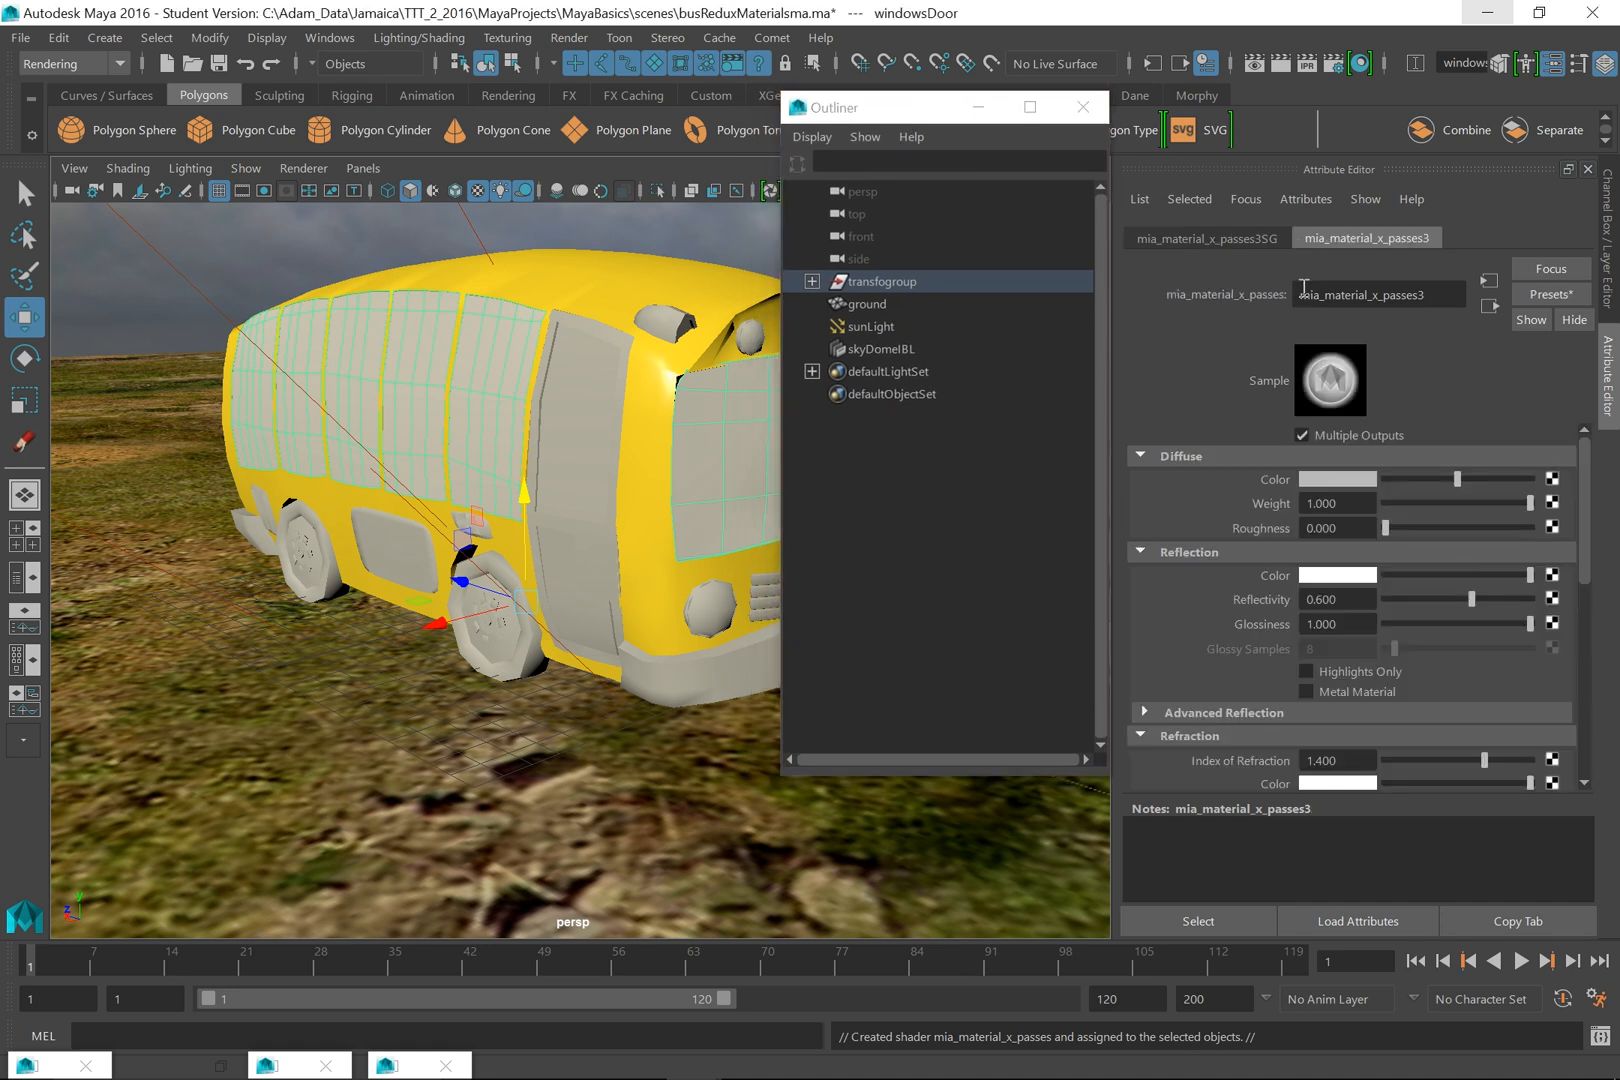
# - Try renaming the window material's shading group as miaWindowMat, and undo the rename
pyautogui.click(1227, 239)
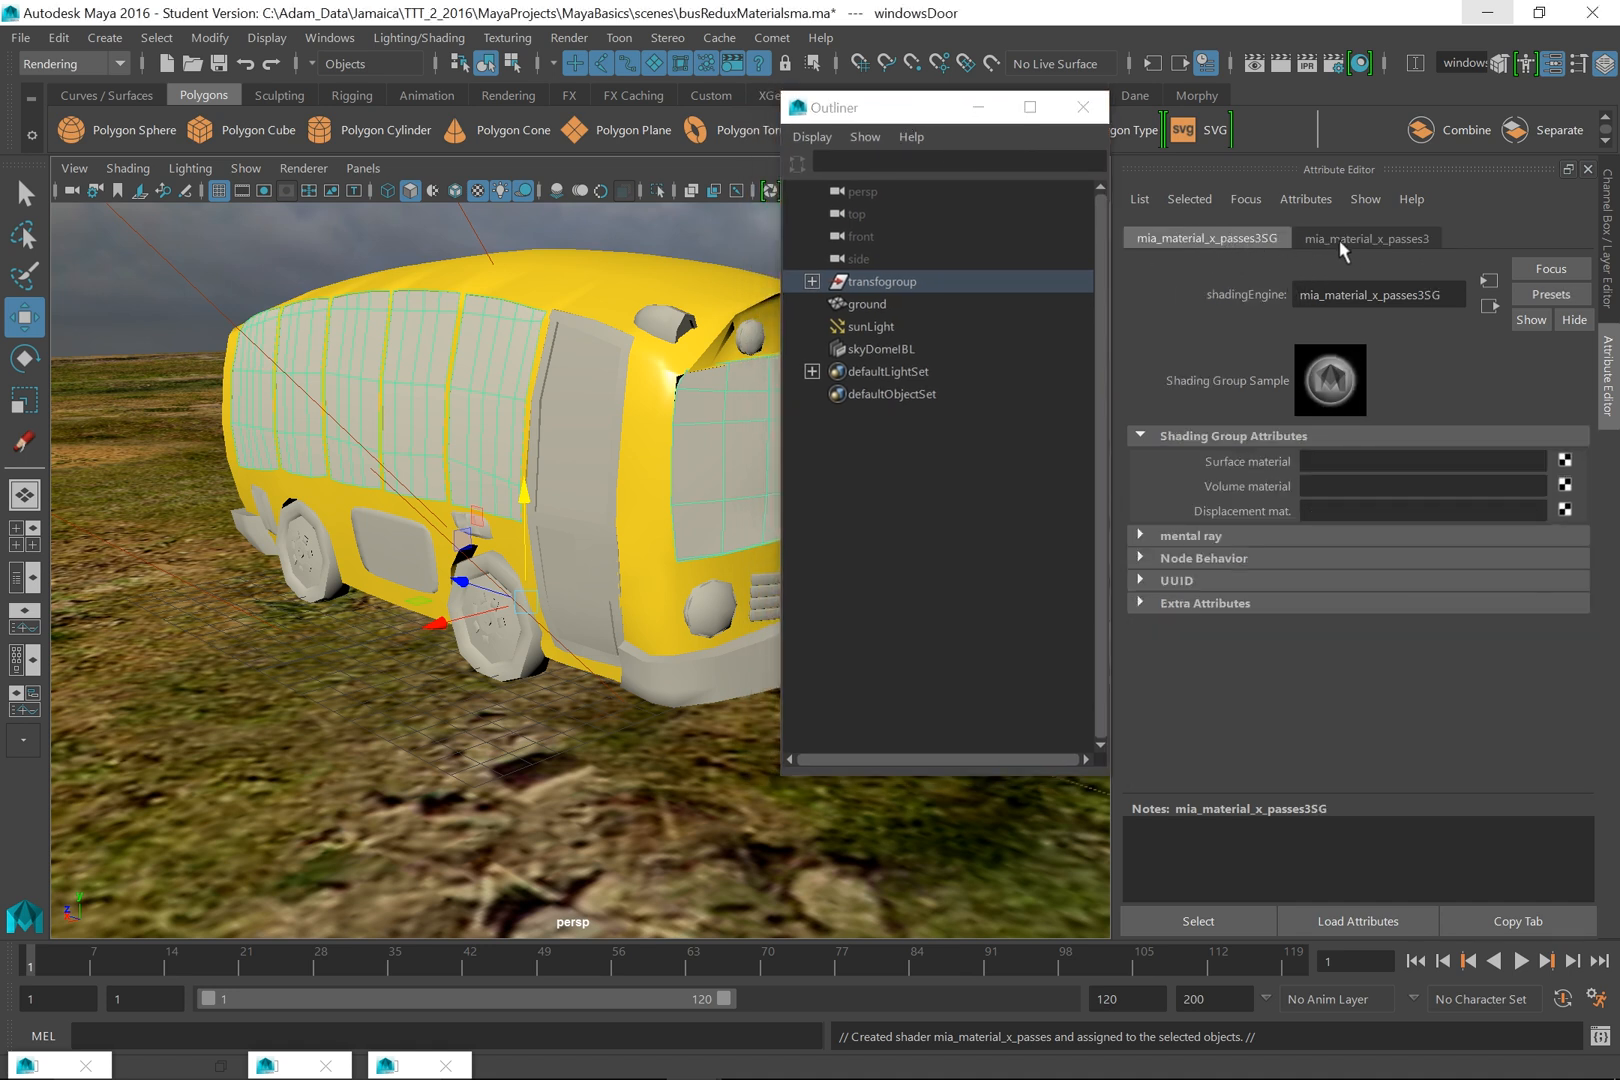
pyautogui.moveTo(1448, 296); pyautogui.dragTo(1311, 322)
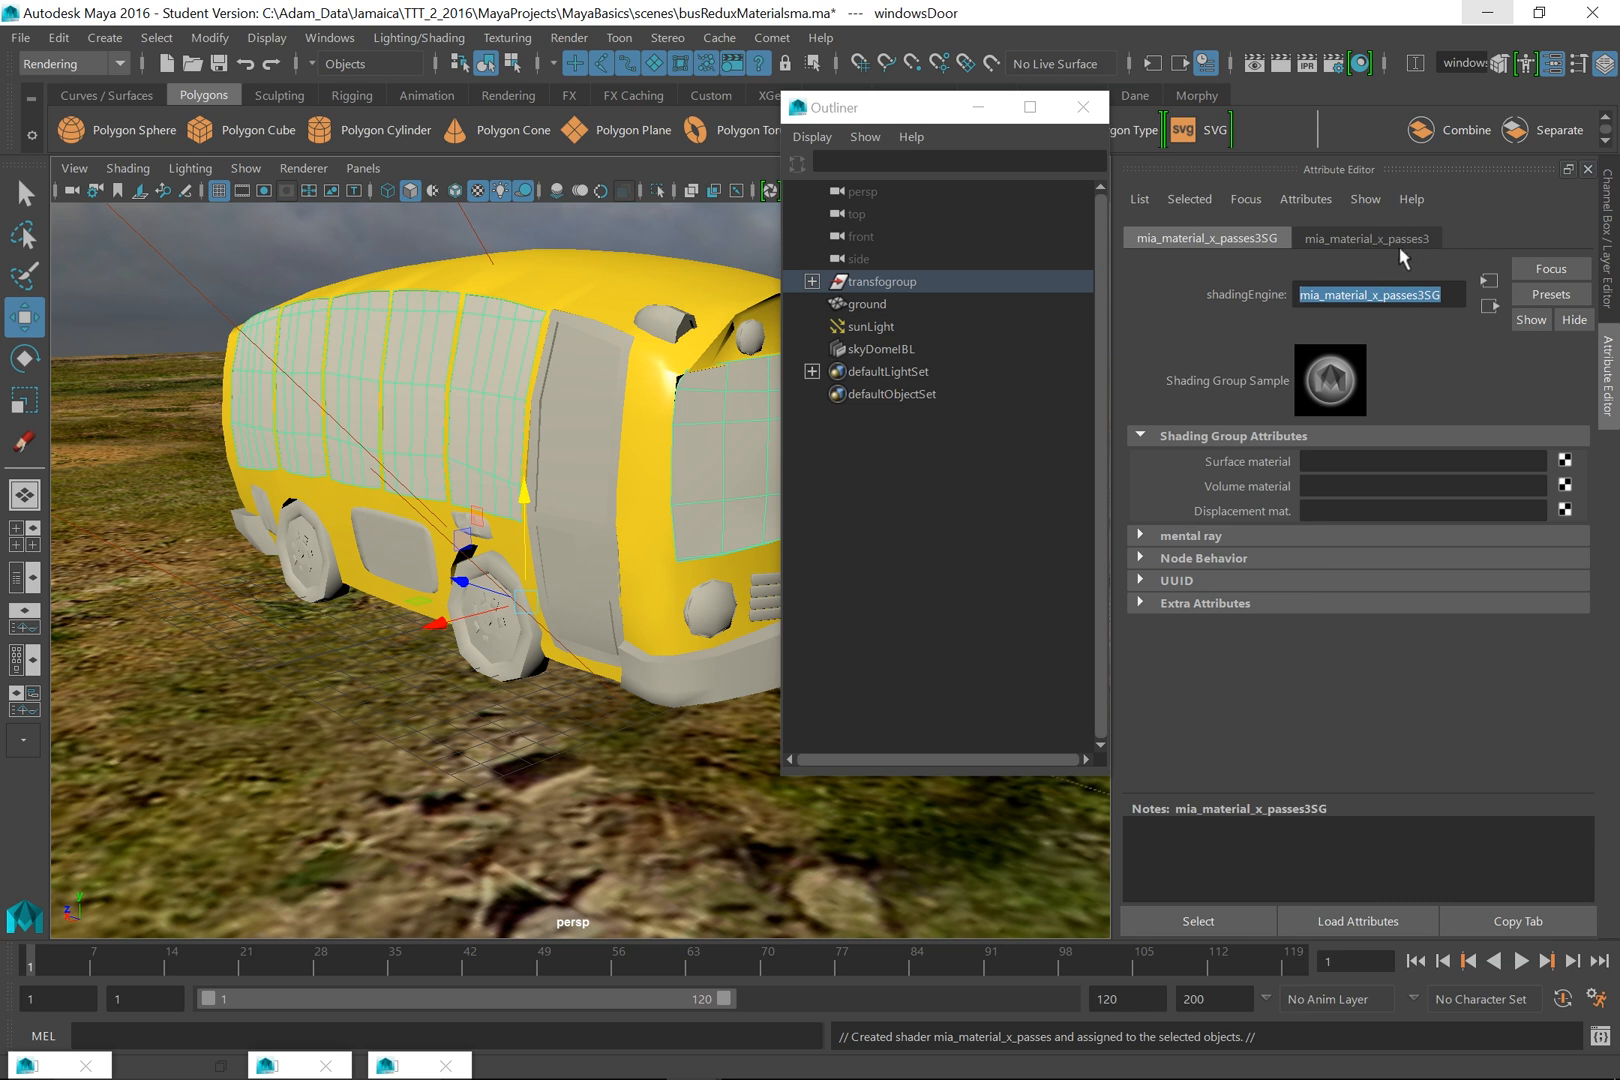
pyautogui.write('mia')
pyautogui.write('E')
pyautogui.write('W')
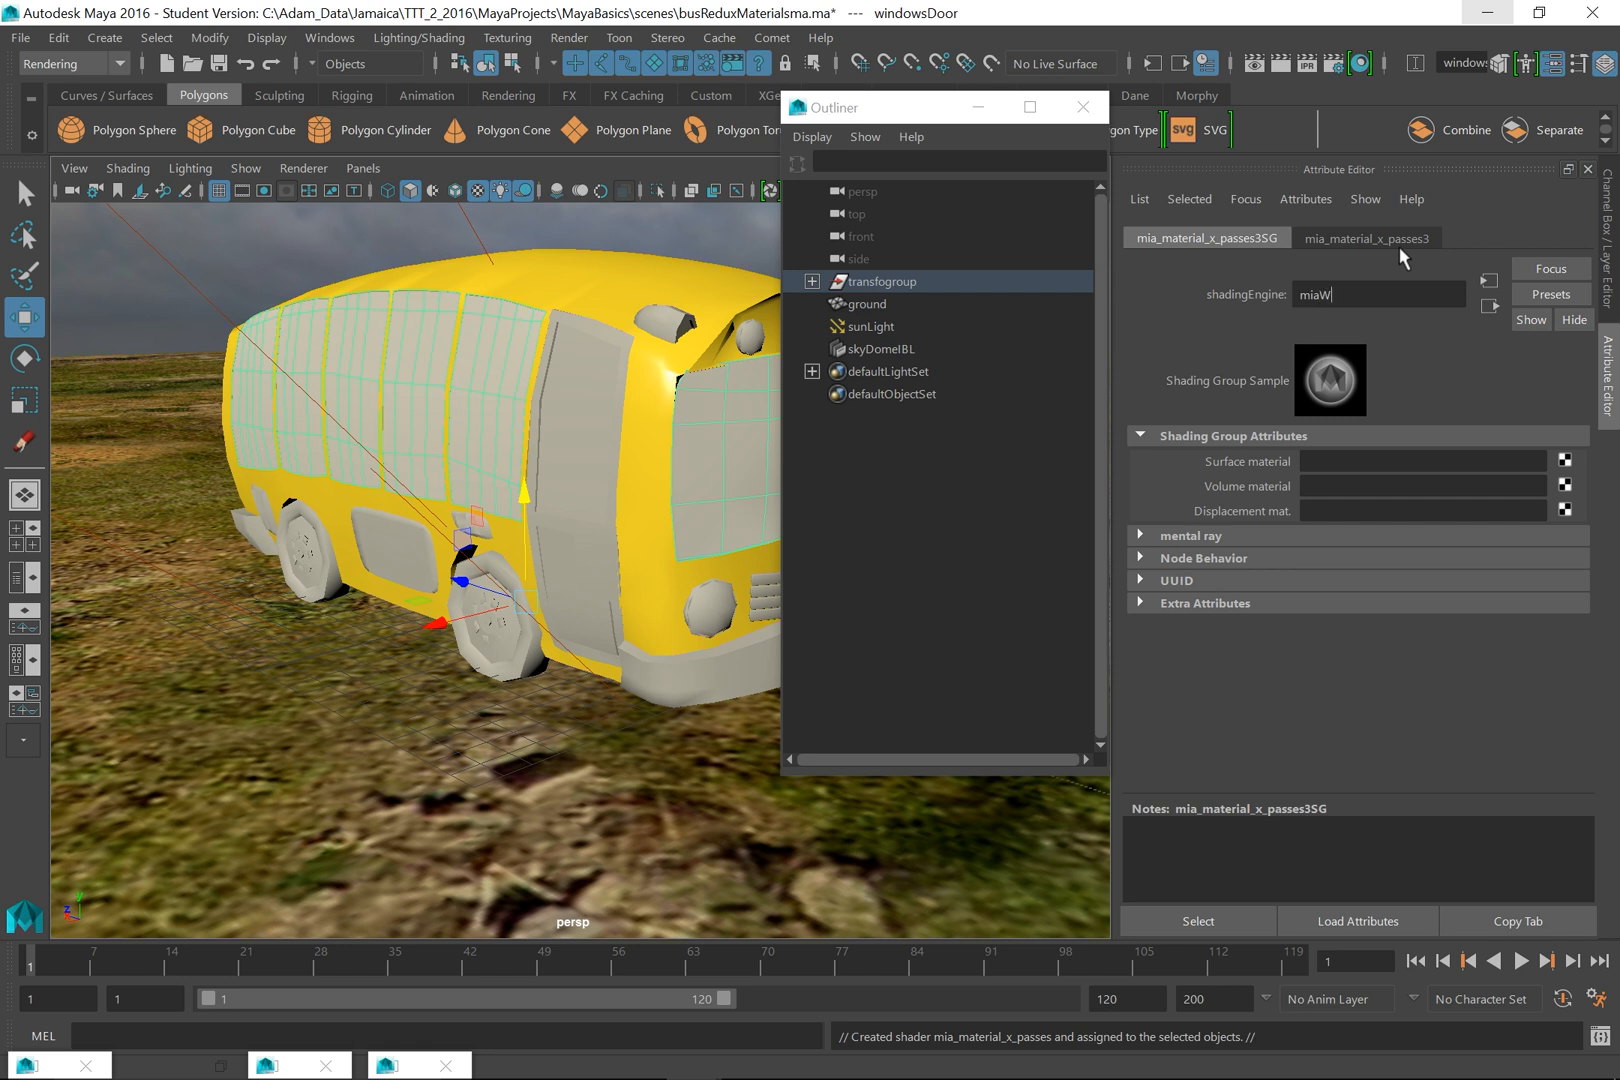
pyautogui.write('indowMat')
pyautogui.press('Return')
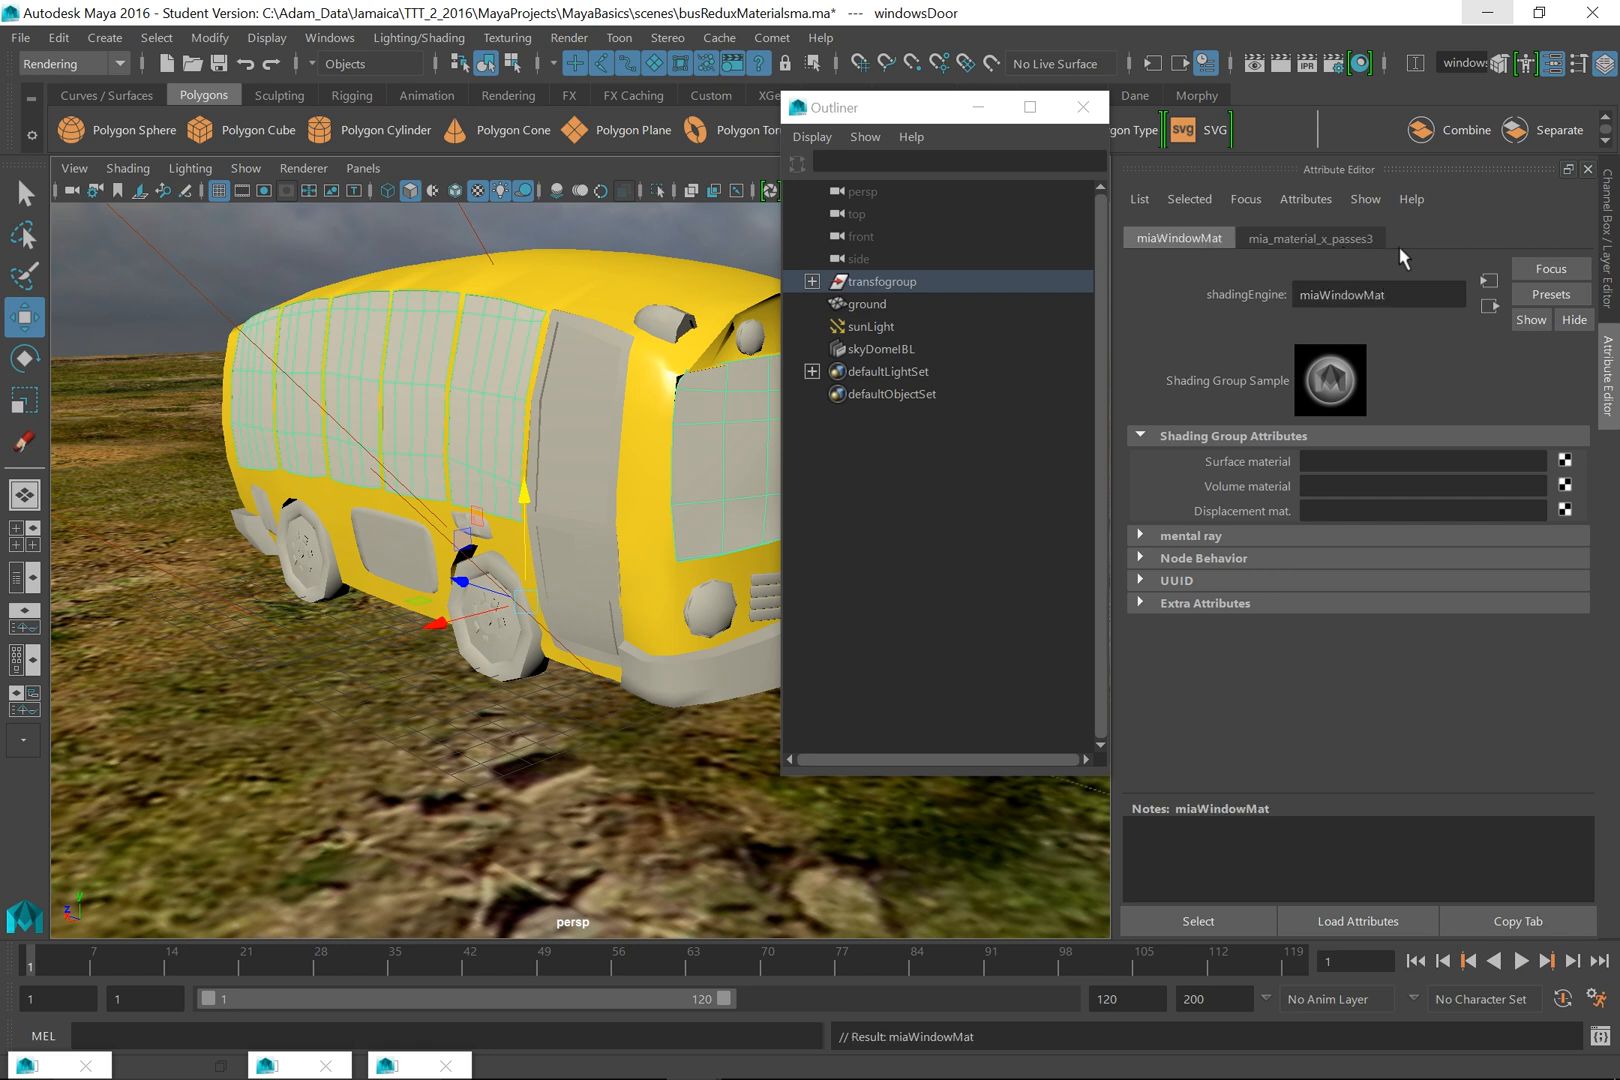
pyautogui.hotkey('ctrl', 'z')
# - Rename the window material itself as miaWindowMat and move the Outliner clear of the bus windows
pyautogui.click(1370, 238)
pyautogui.doubleClick(1360, 294)
pyautogui.write('miaW')
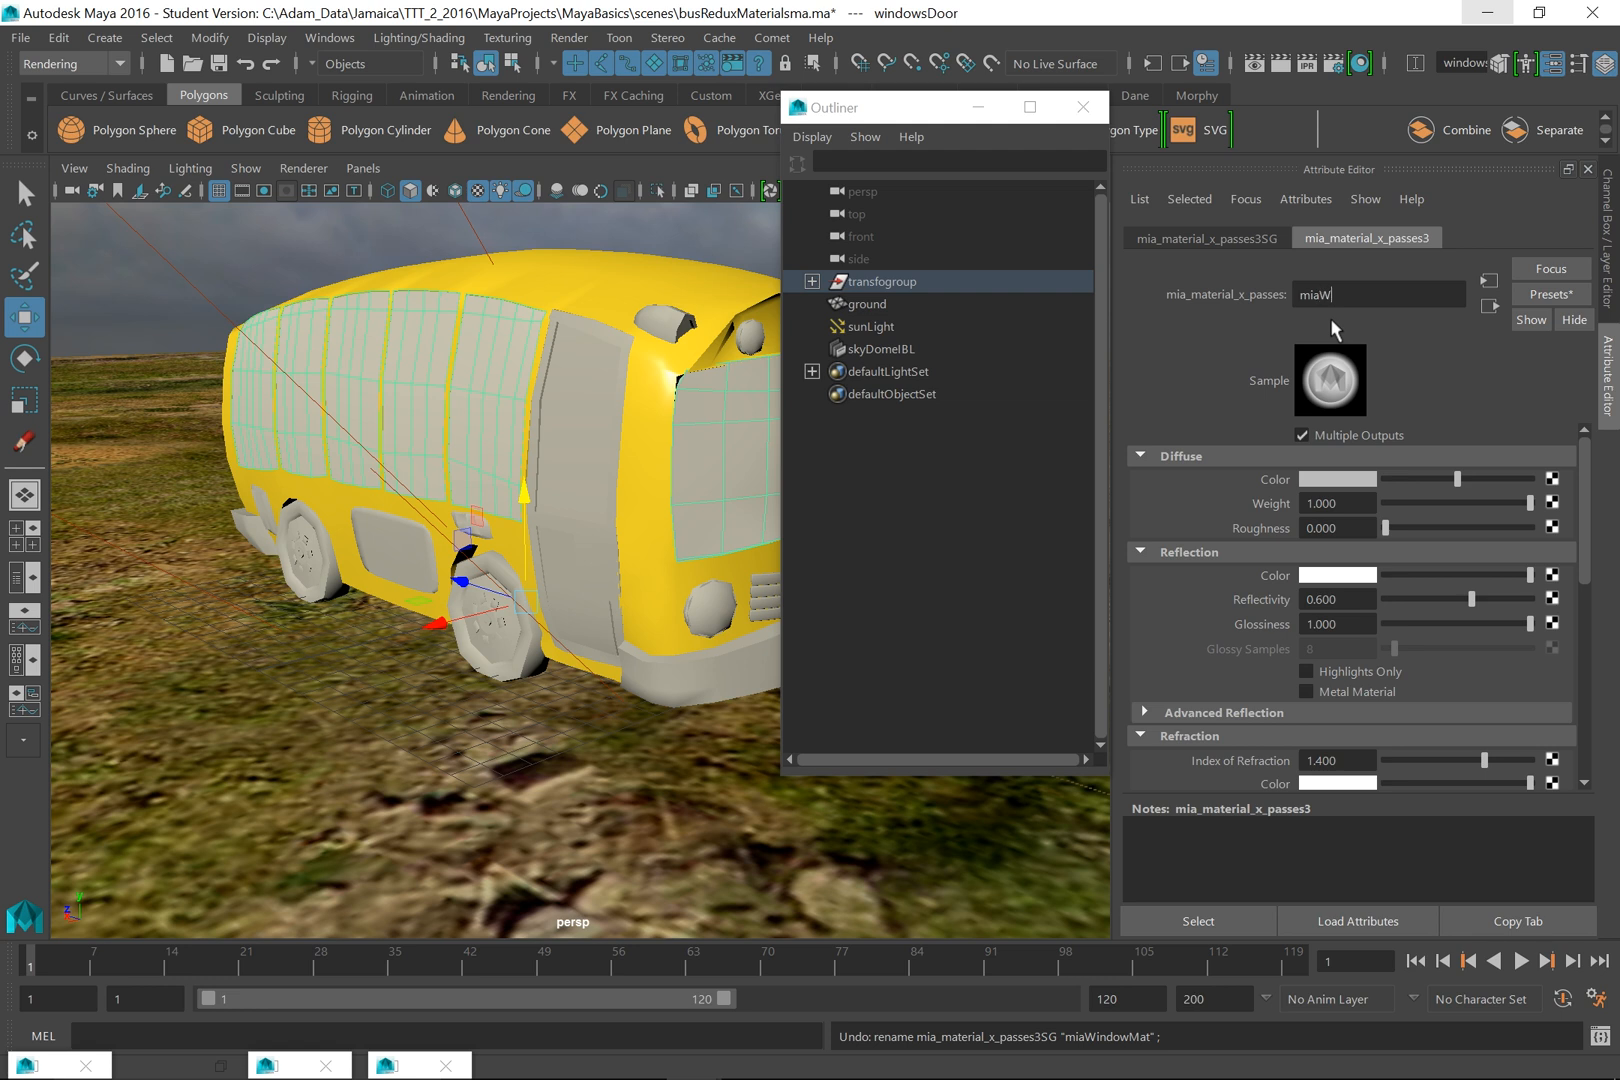
pyautogui.write('indowMat')
pyautogui.press('Return')
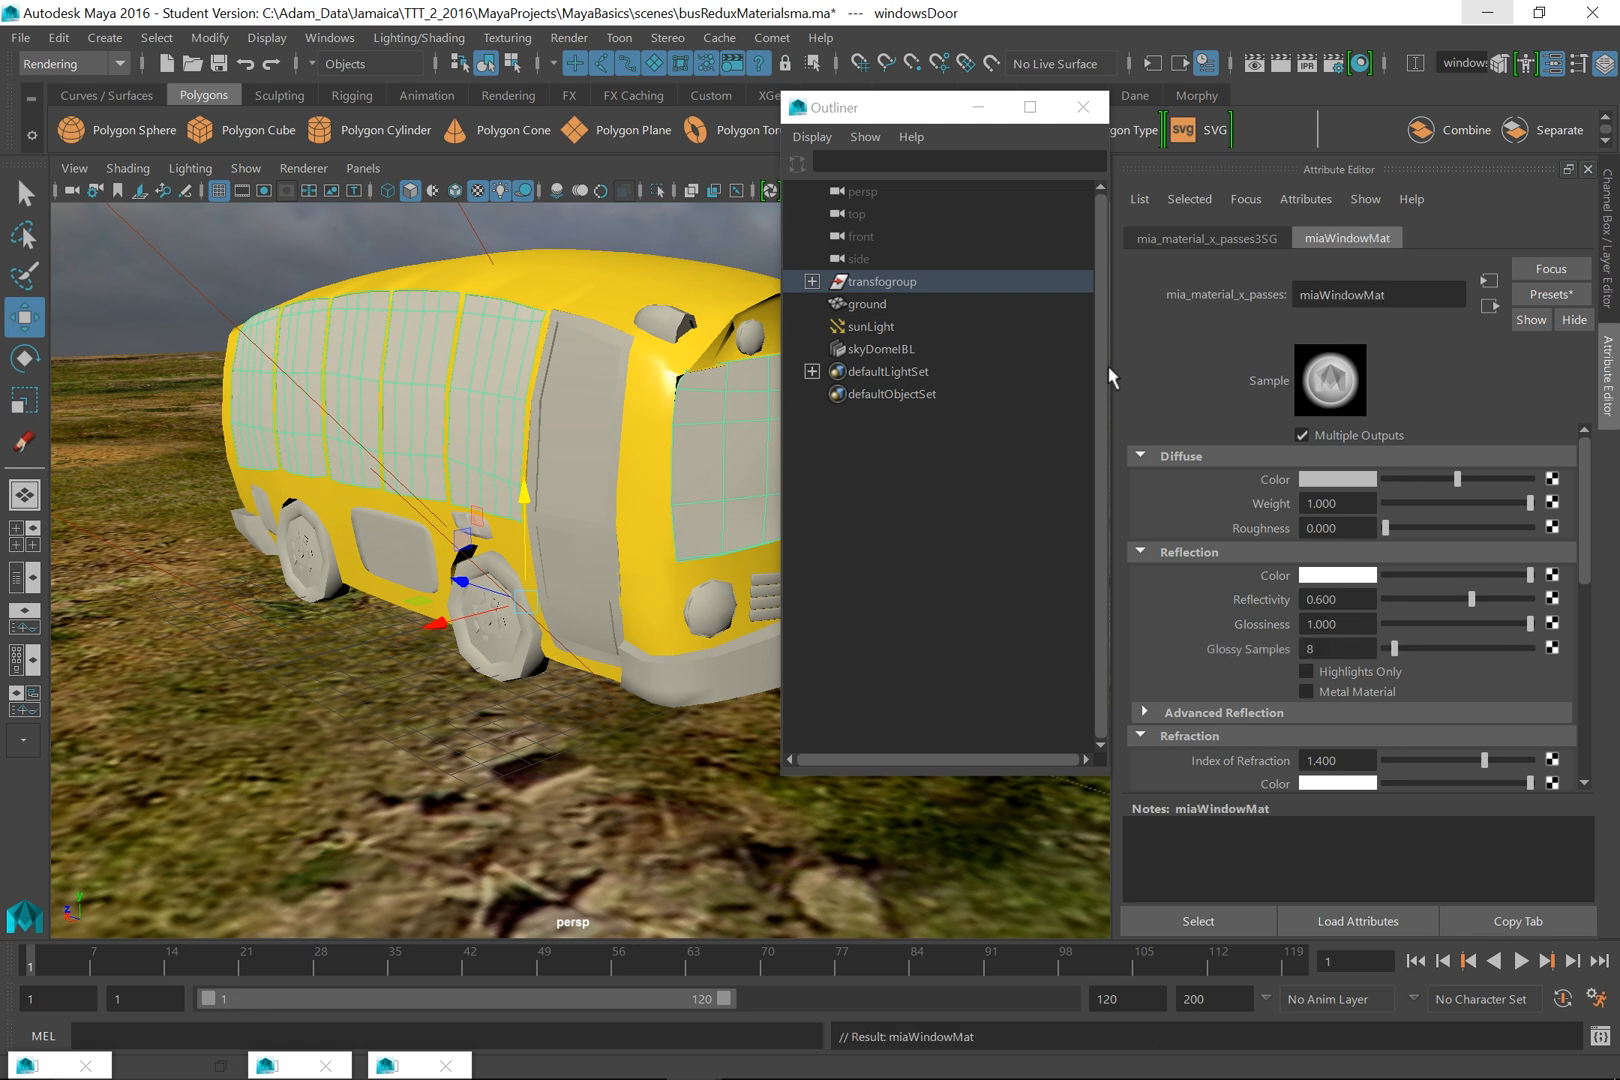
pyautogui.moveTo(892, 115); pyautogui.dragTo(454, 613)
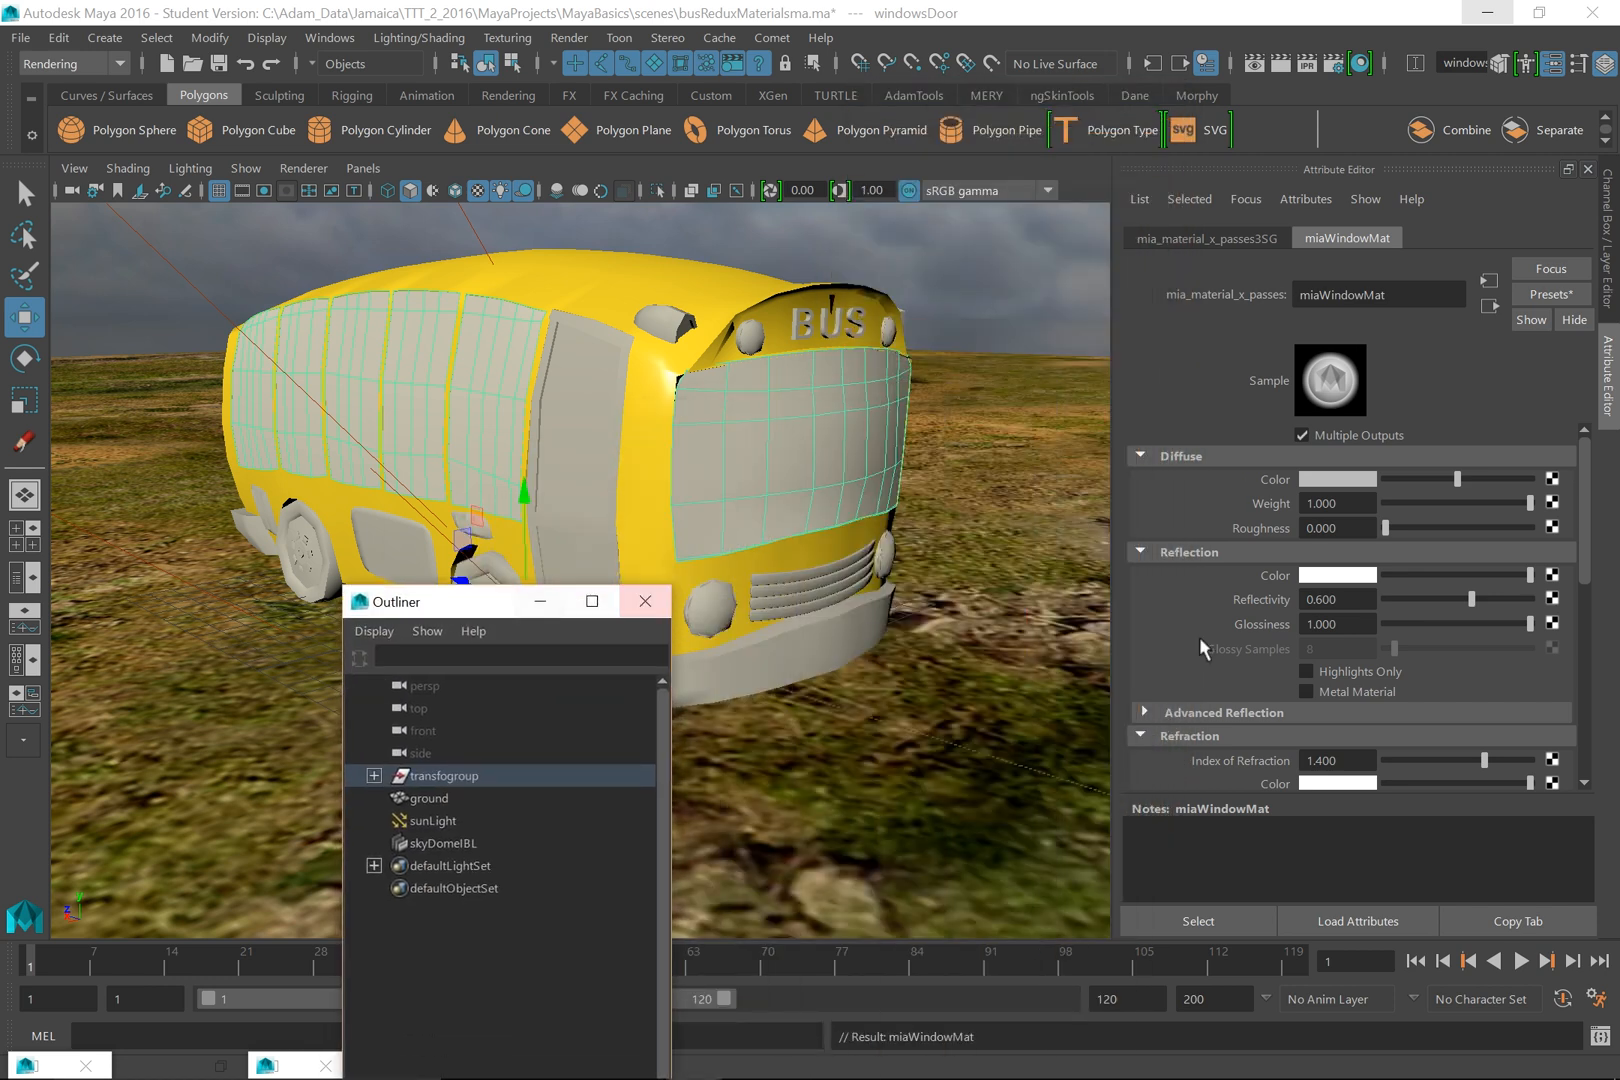
# - Set miaWindowMat's Reflectivity to 0.772 and its refraction Transparency to 0.979
pyautogui.moveTo(1472, 602); pyautogui.dragTo(1497, 603)
pyautogui.moveTo(1583, 530); pyautogui.dragTo(1581, 590)
pyautogui.moveTo(1387, 651); pyautogui.dragTo(1532, 674)
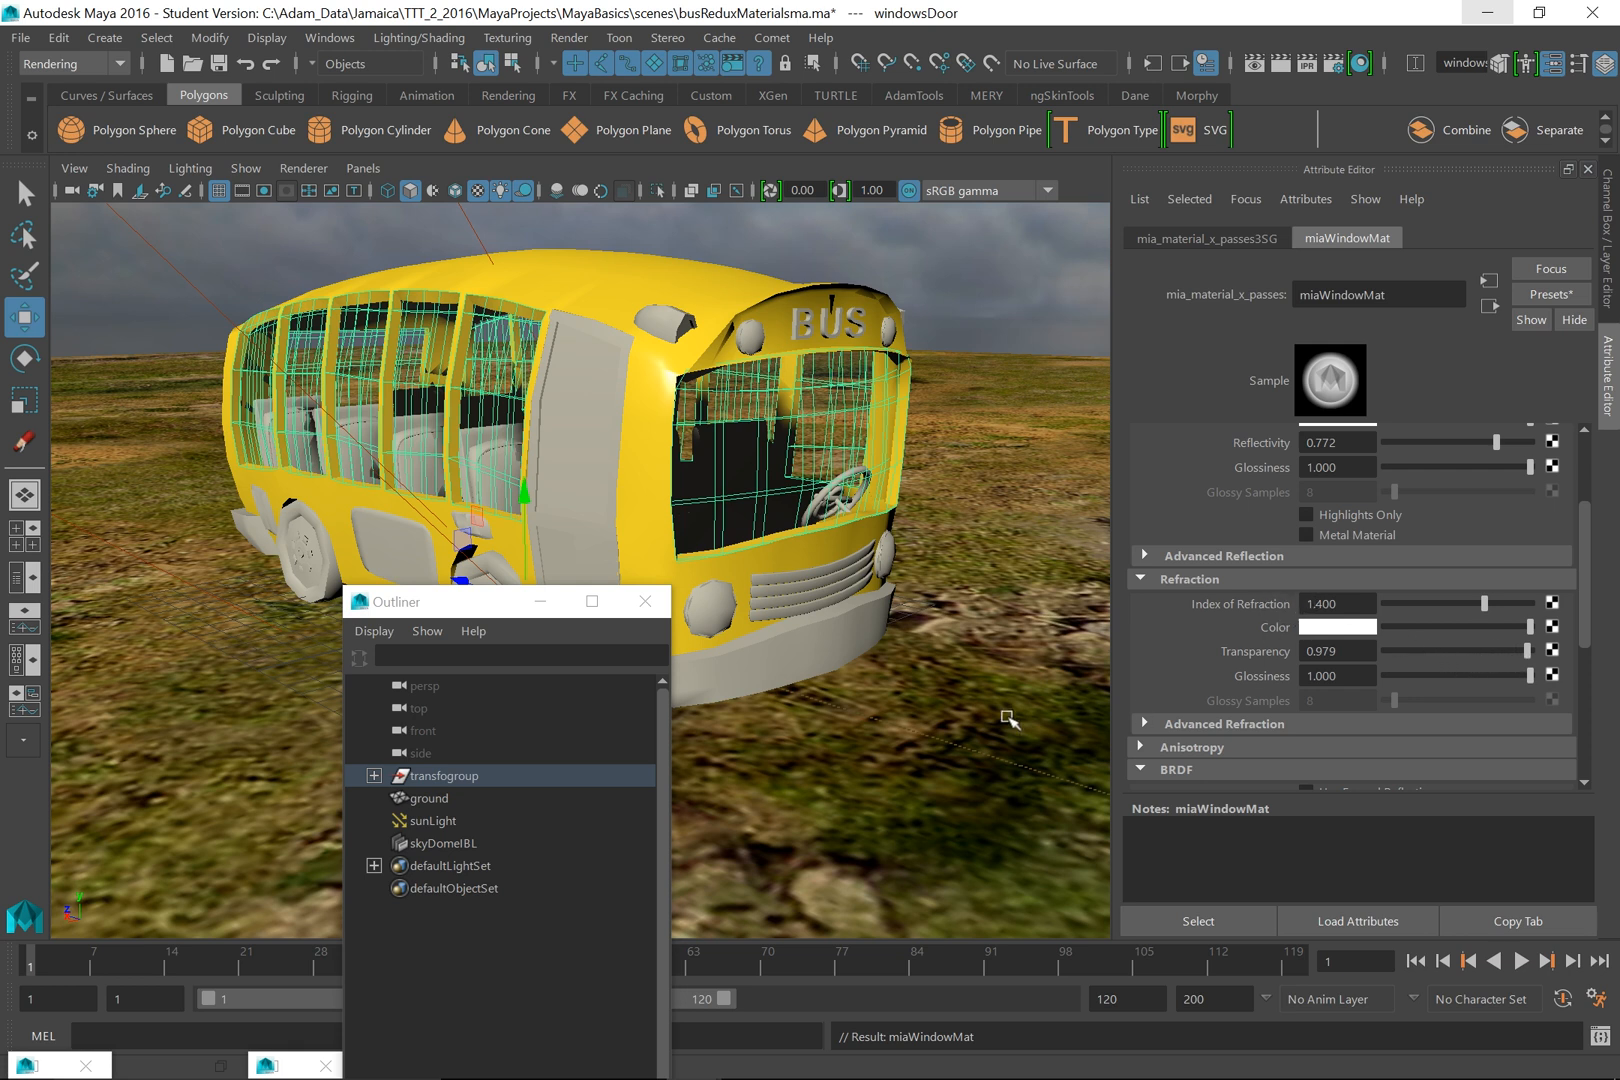
# - Switch to Firefox, close the sIBL Archive page and bring up the robot_model_sheet.jpg page
pyautogui.moveTo(548, 1065)
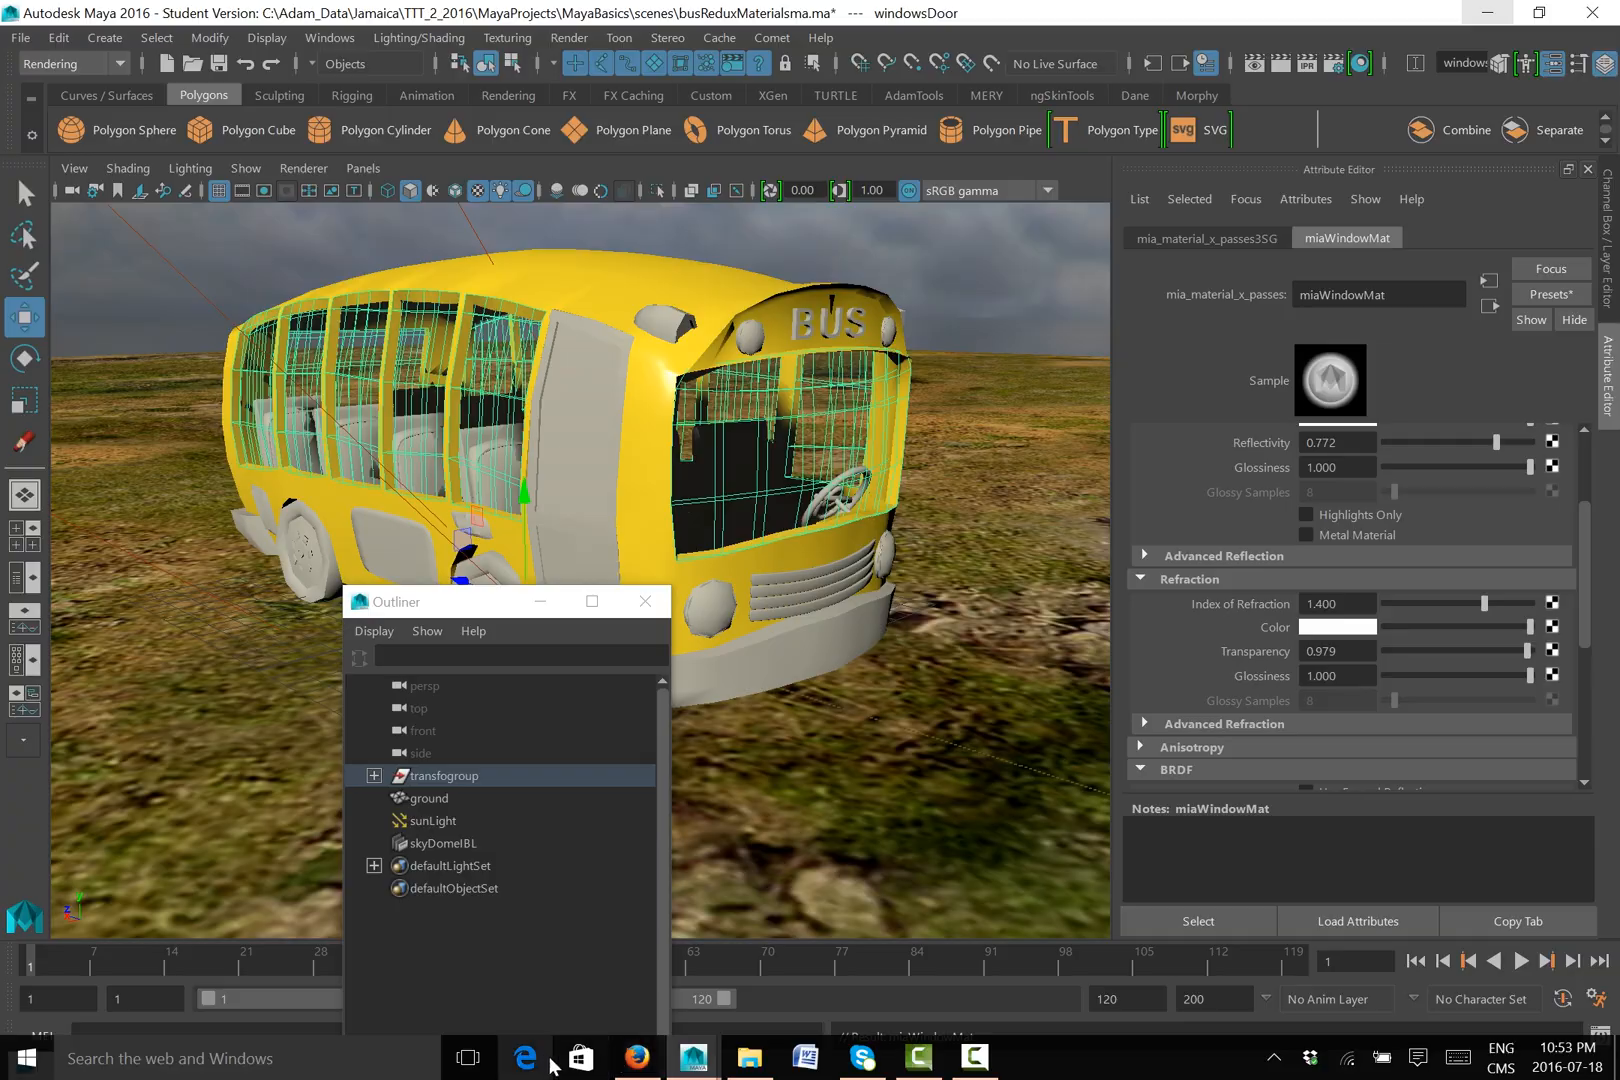
pyautogui.click(637, 1057)
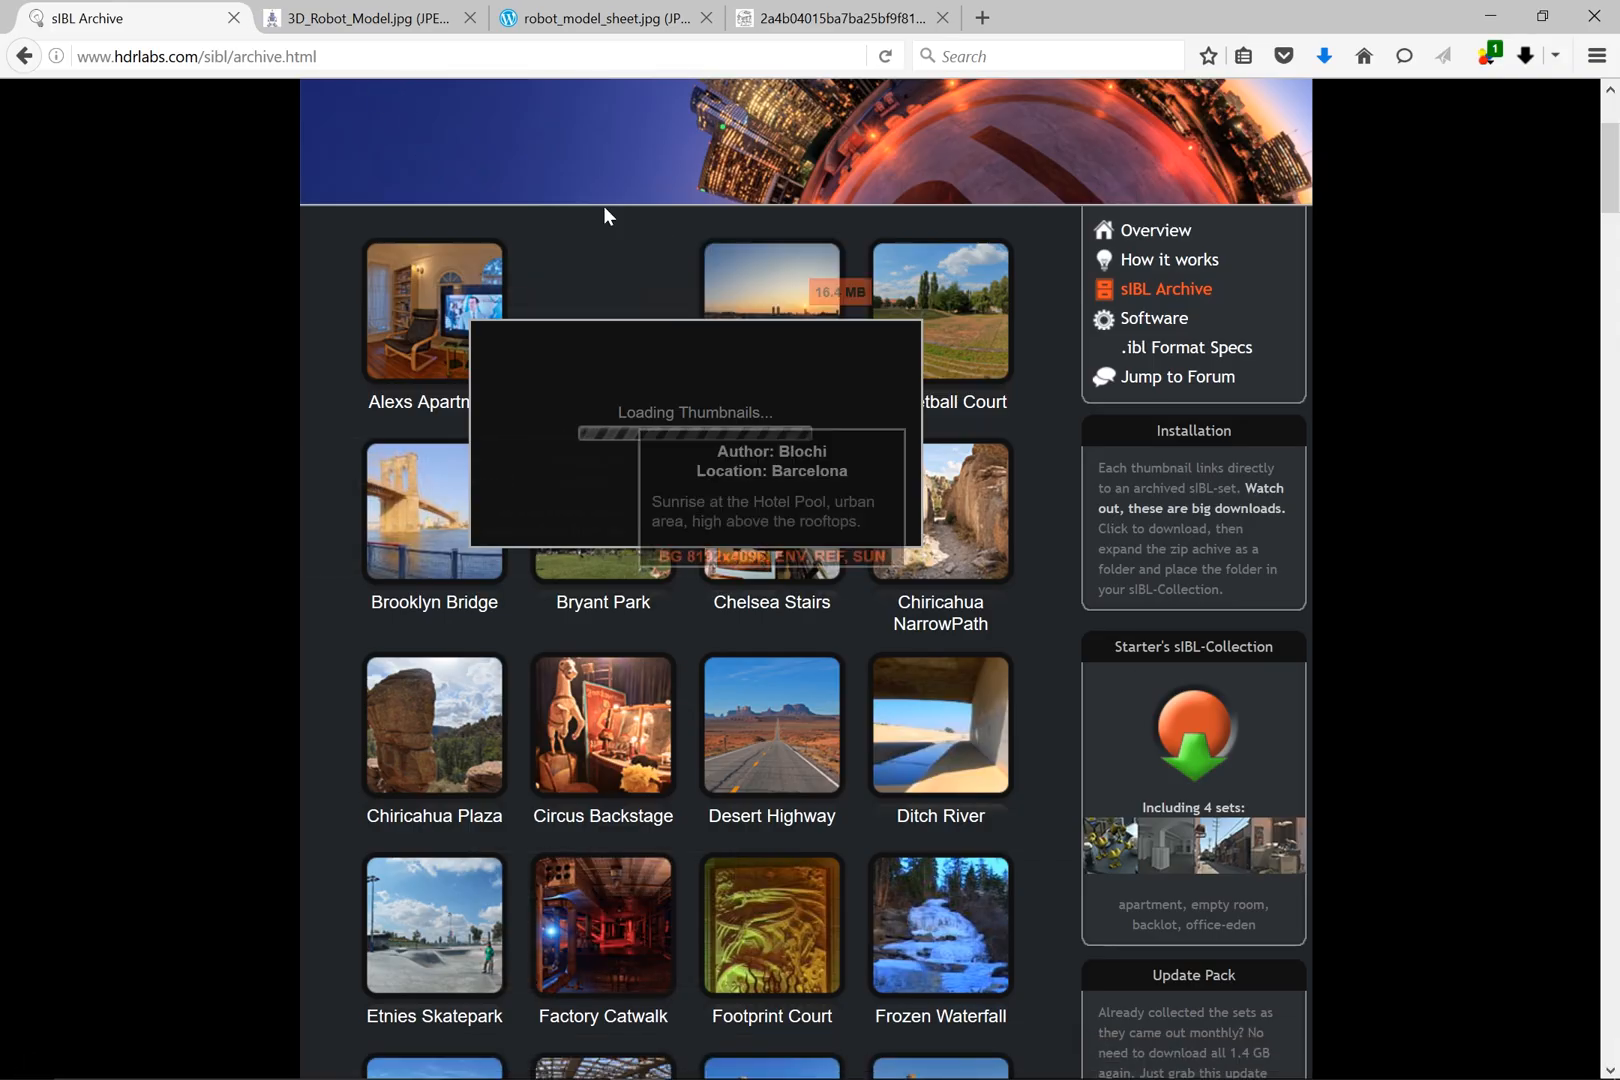
pyautogui.click(233, 17)
pyautogui.click(368, 18)
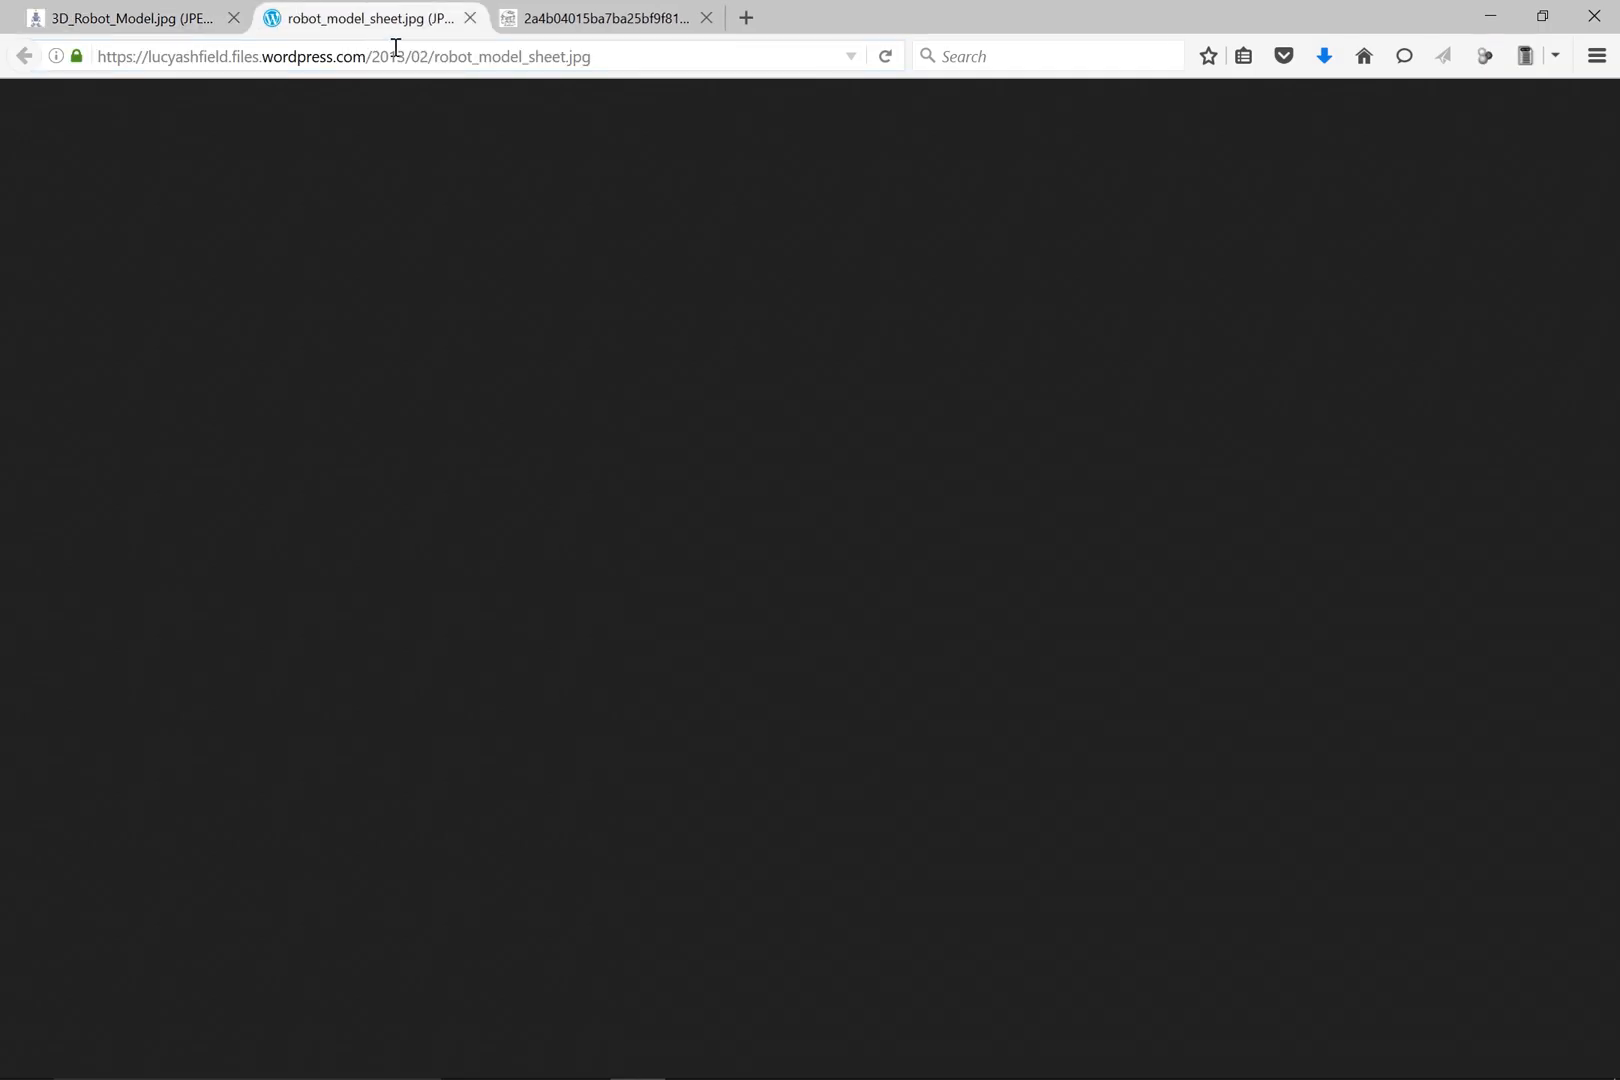
# - Search the web for refractive index charts, examine the Useful Refraction Values chart for glass, and return to Maya
pyautogui.moveTo(598, 58); pyautogui.dragTo(14, 105)
pyautogui.write('refractuive')
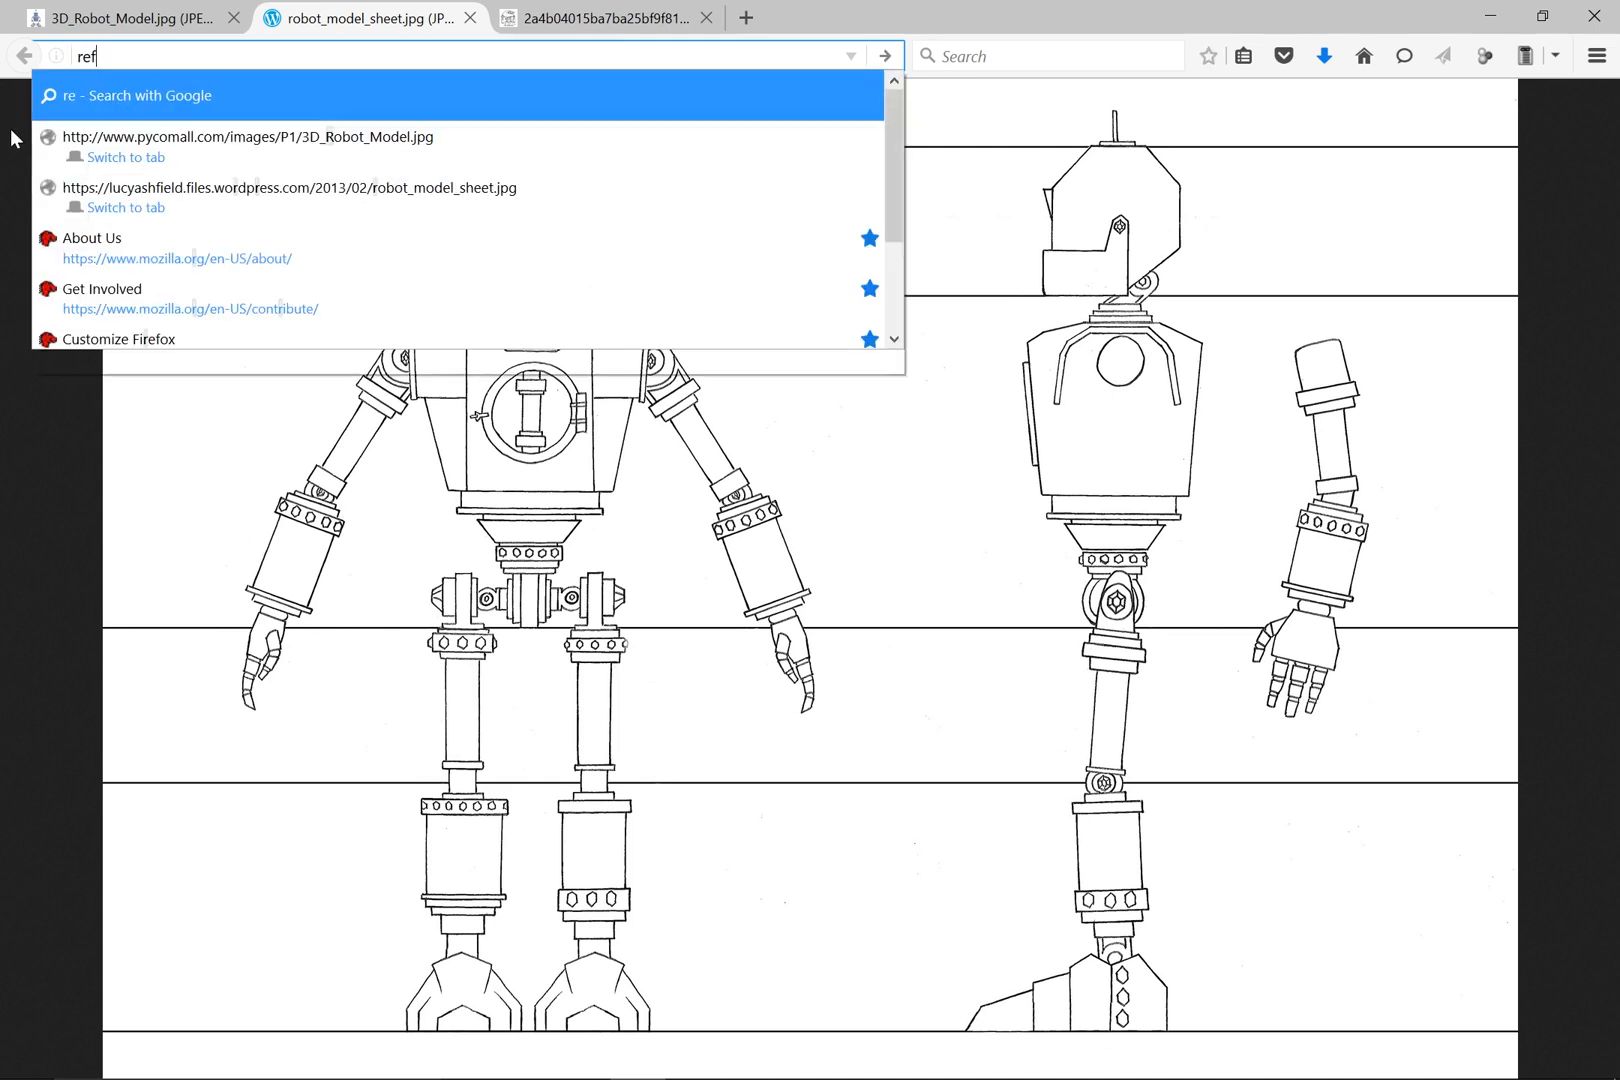
pyautogui.press('BackSpace')
pyautogui.press('BackSpace')
pyautogui.press('BackSpace')
pyautogui.press('BackSpace')
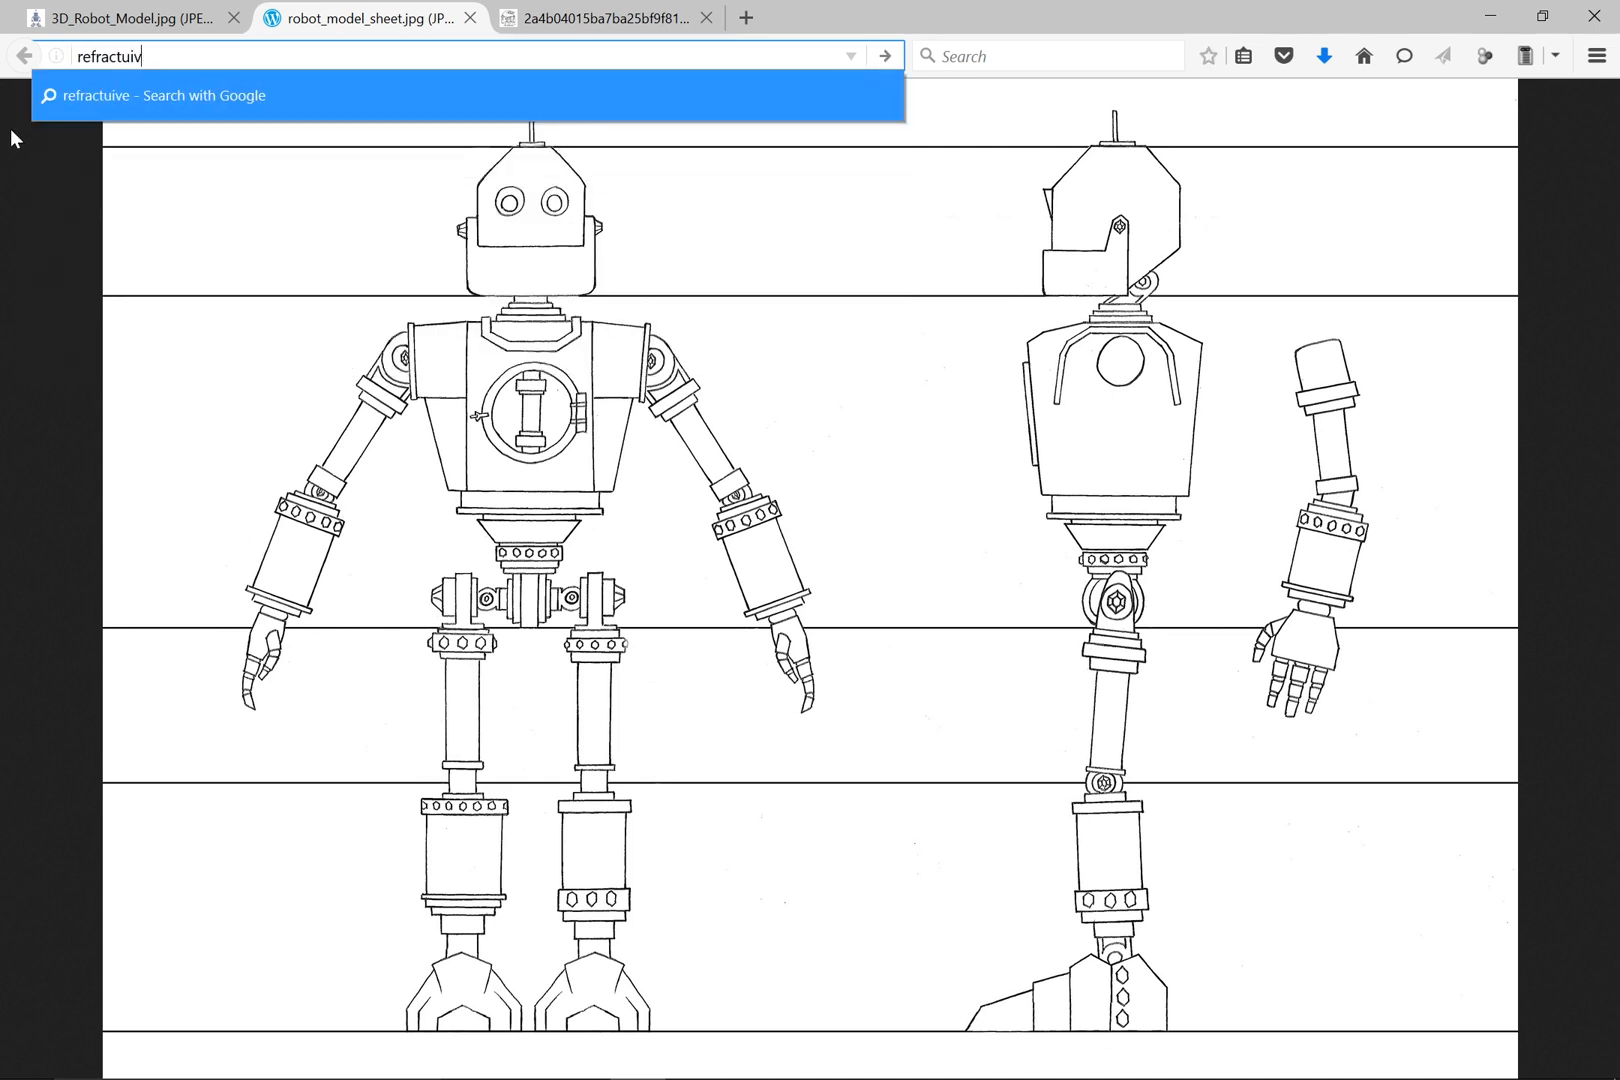
pyautogui.write('ive index charts')
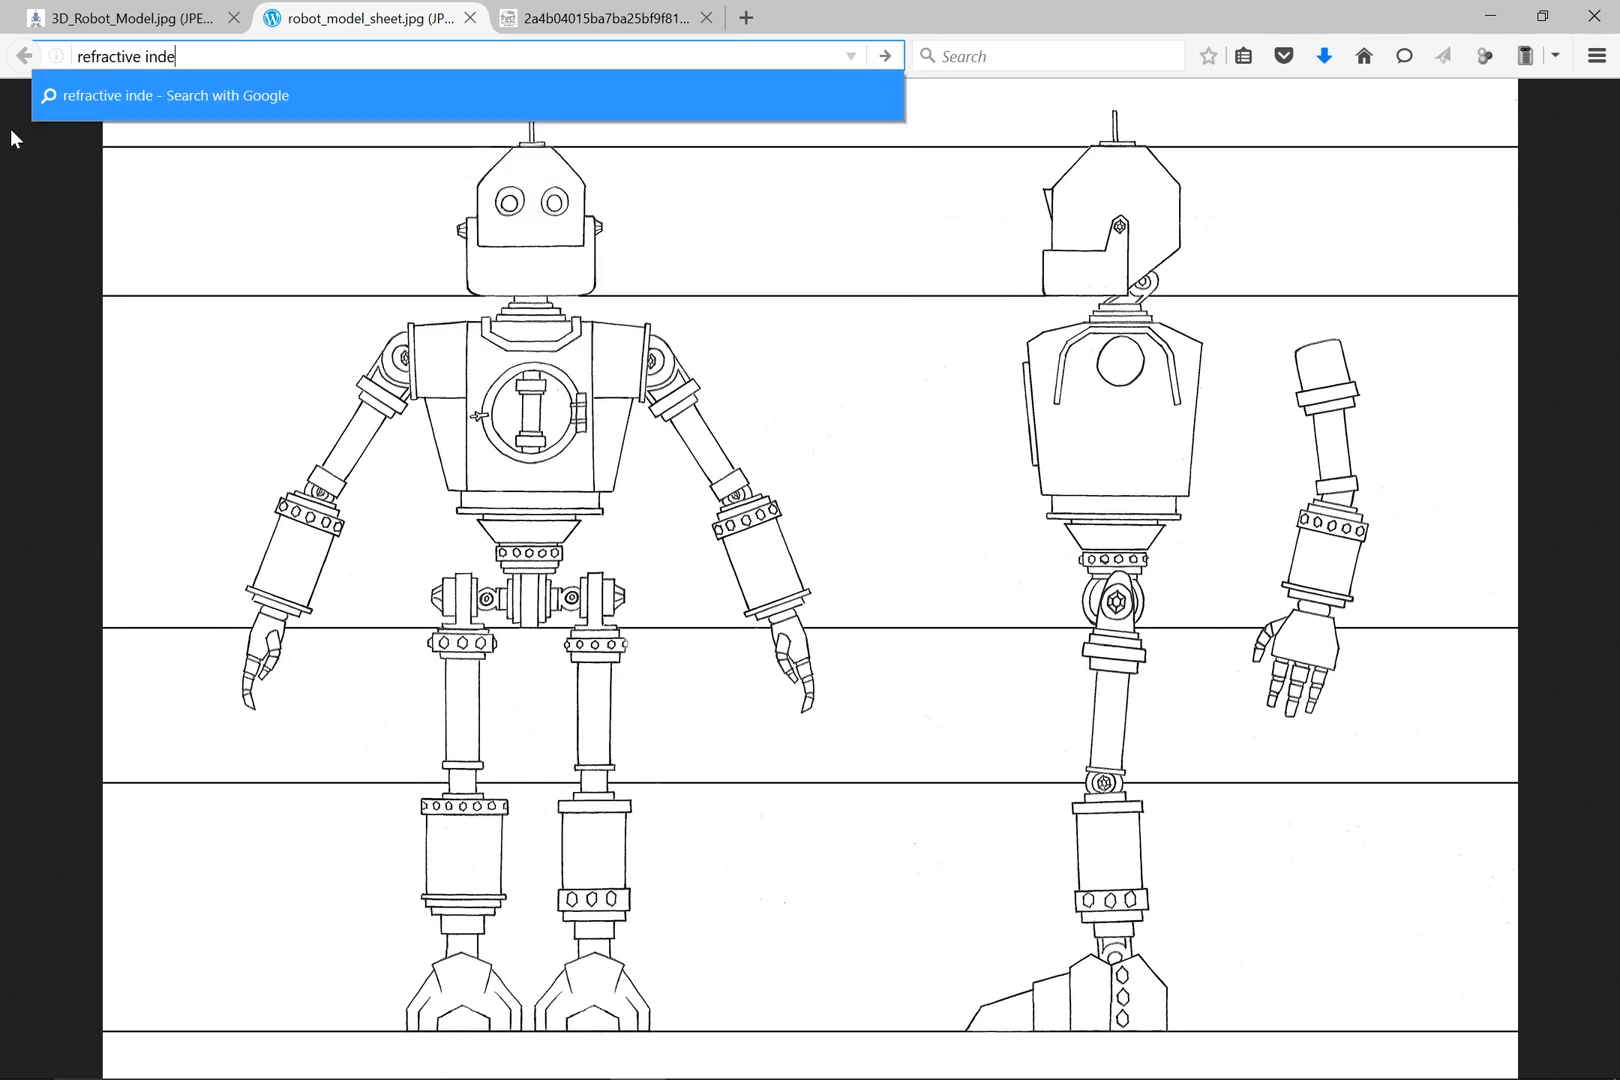
pyautogui.press('Return')
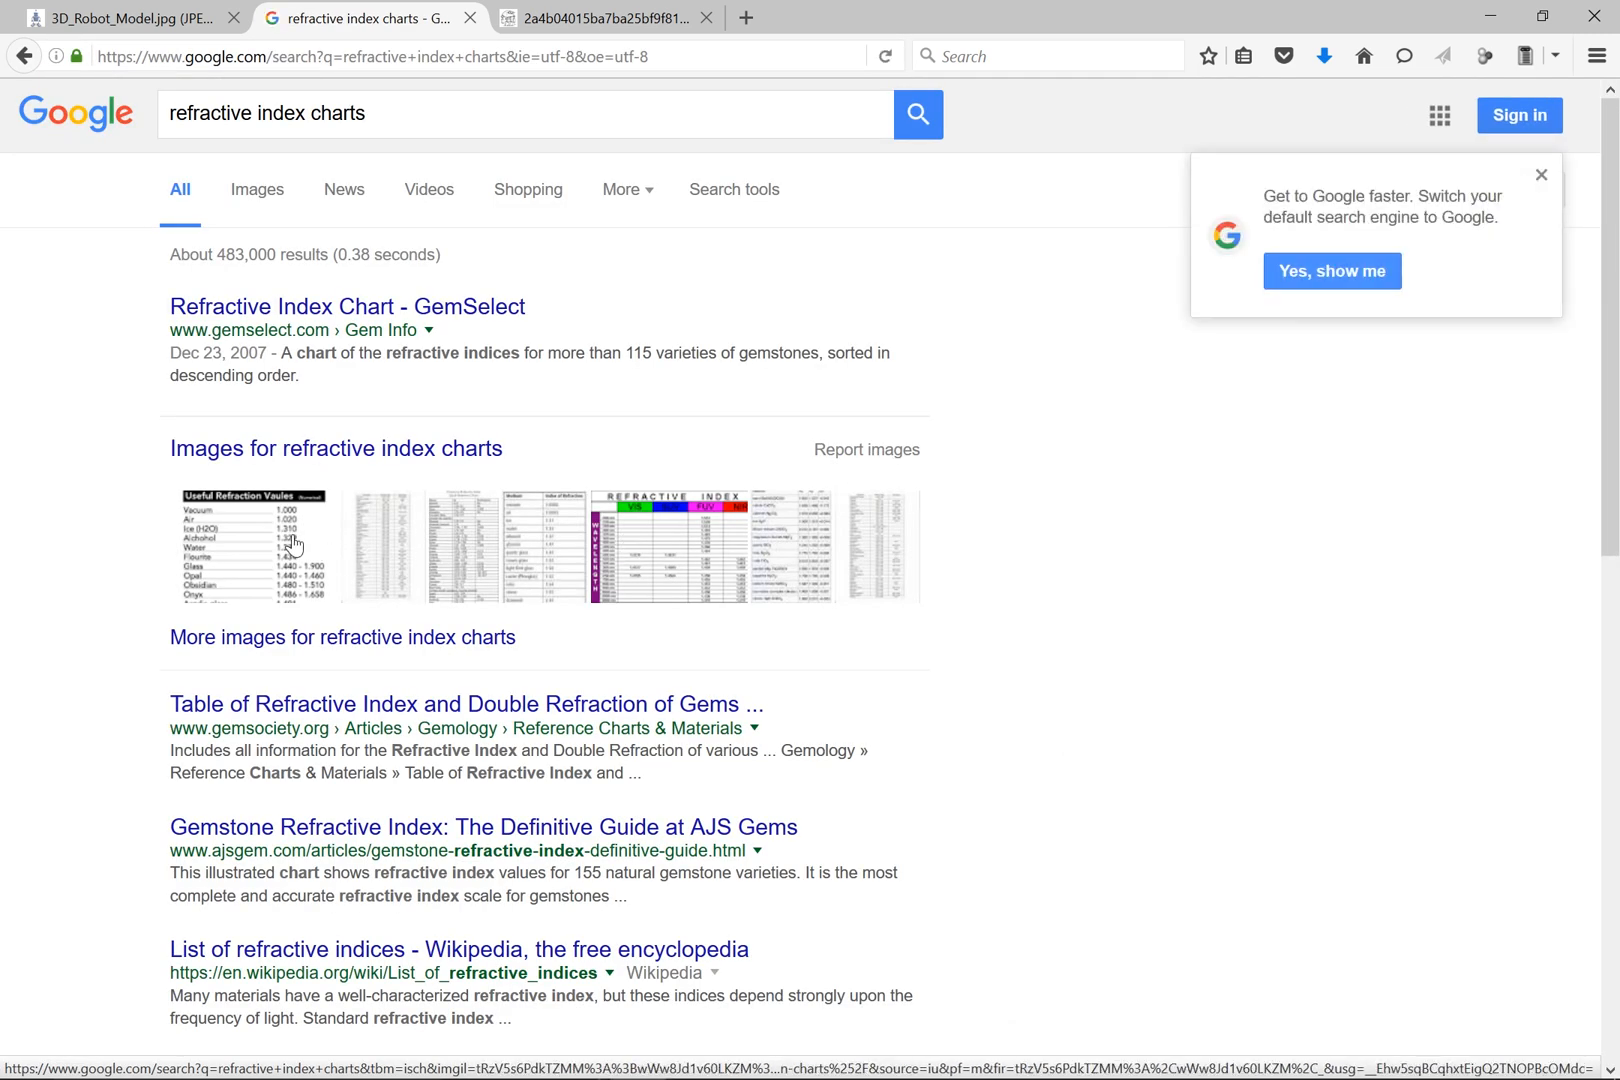
pyautogui.click(393, 587)
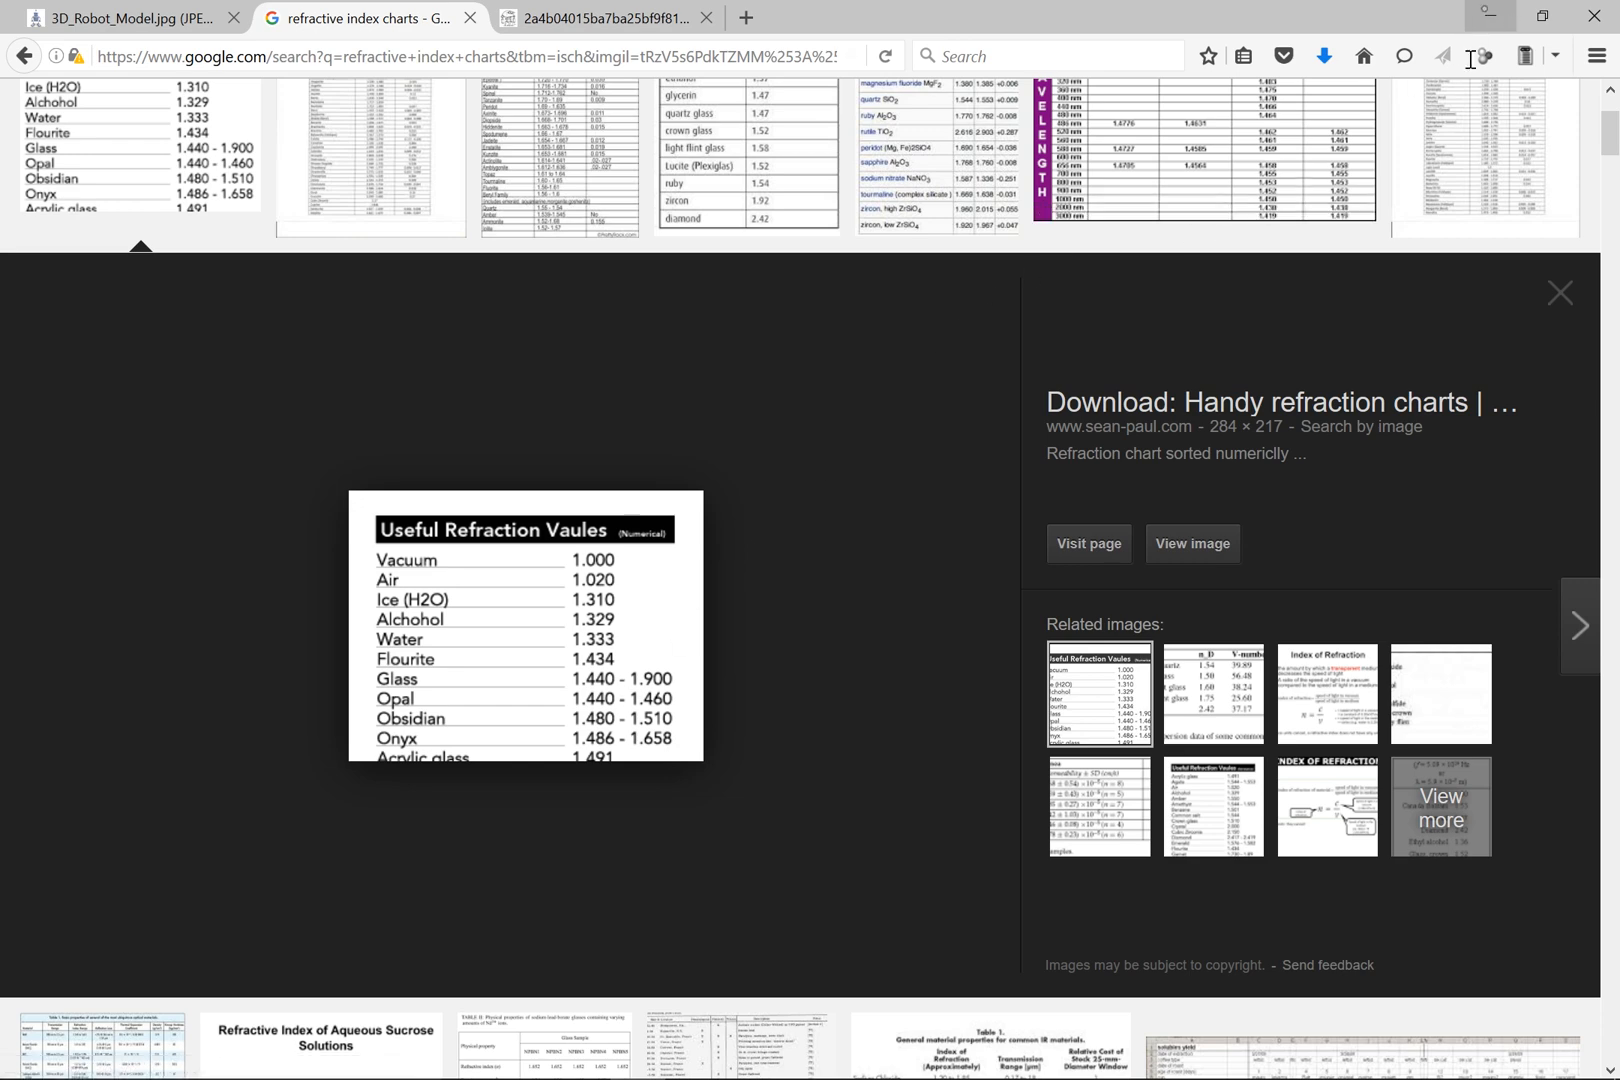
pyautogui.click(1490, 18)
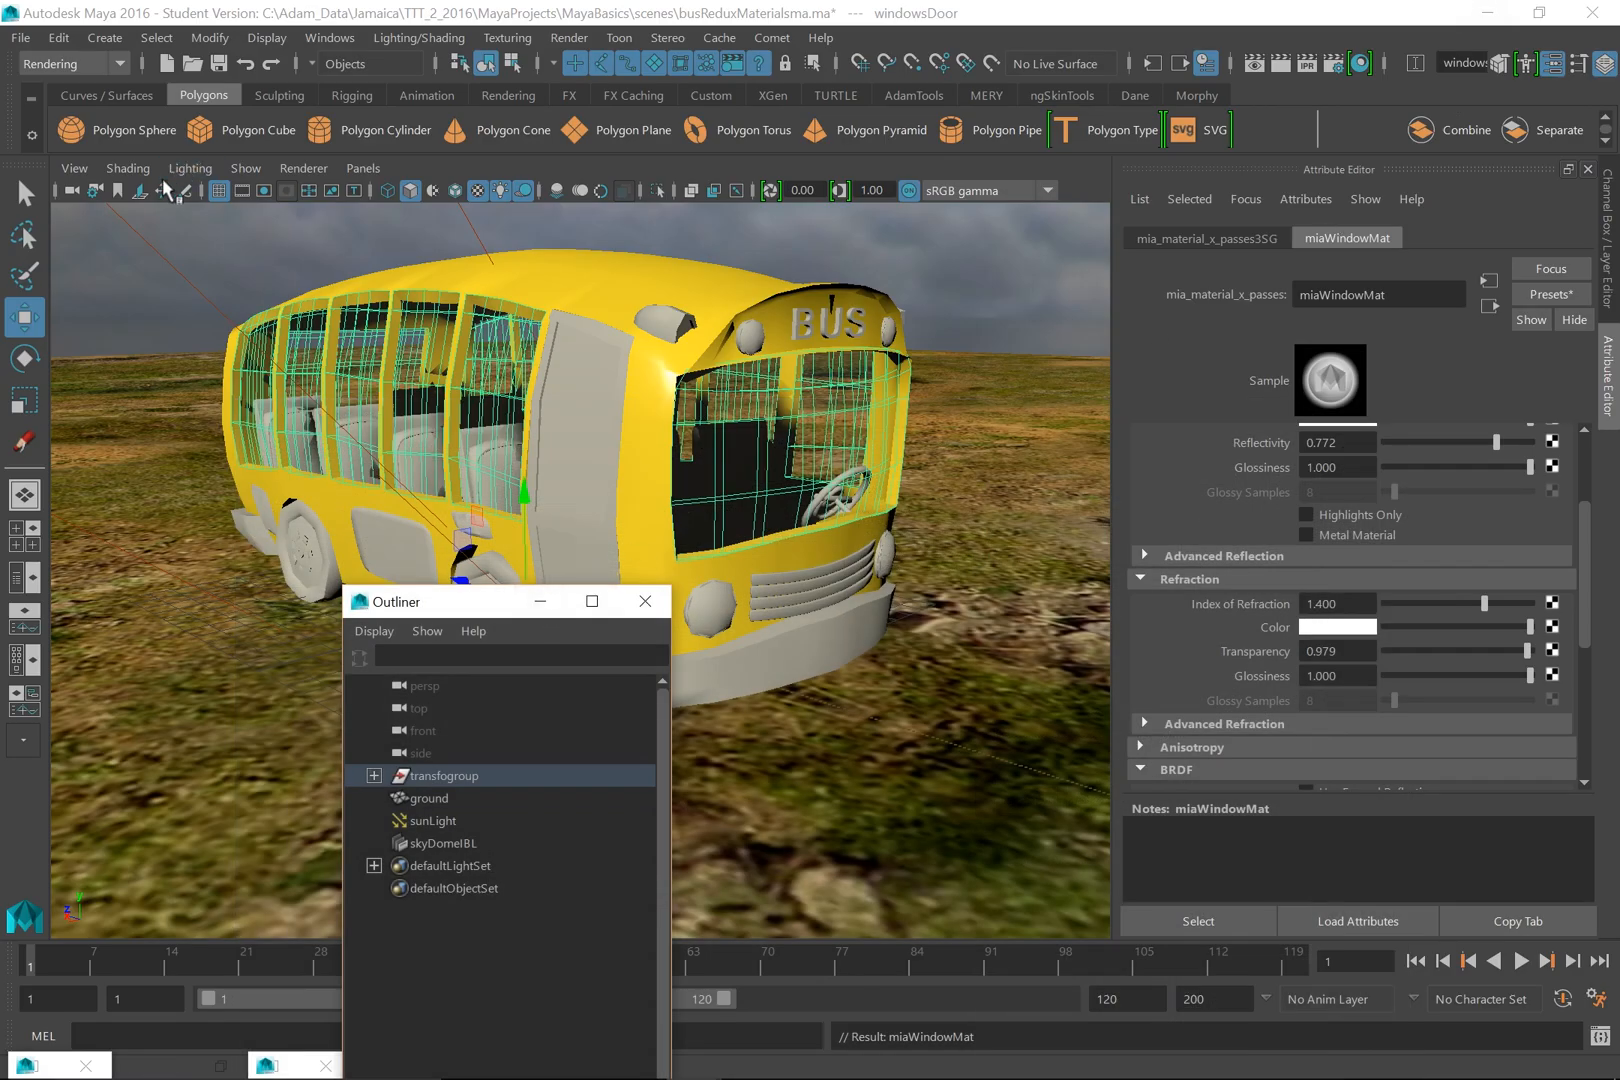
# - Sketch explanatory arrows and lines over the ground beside the bus with the Grease Pencil, and delete the sketch frame
pyautogui.click(186, 192)
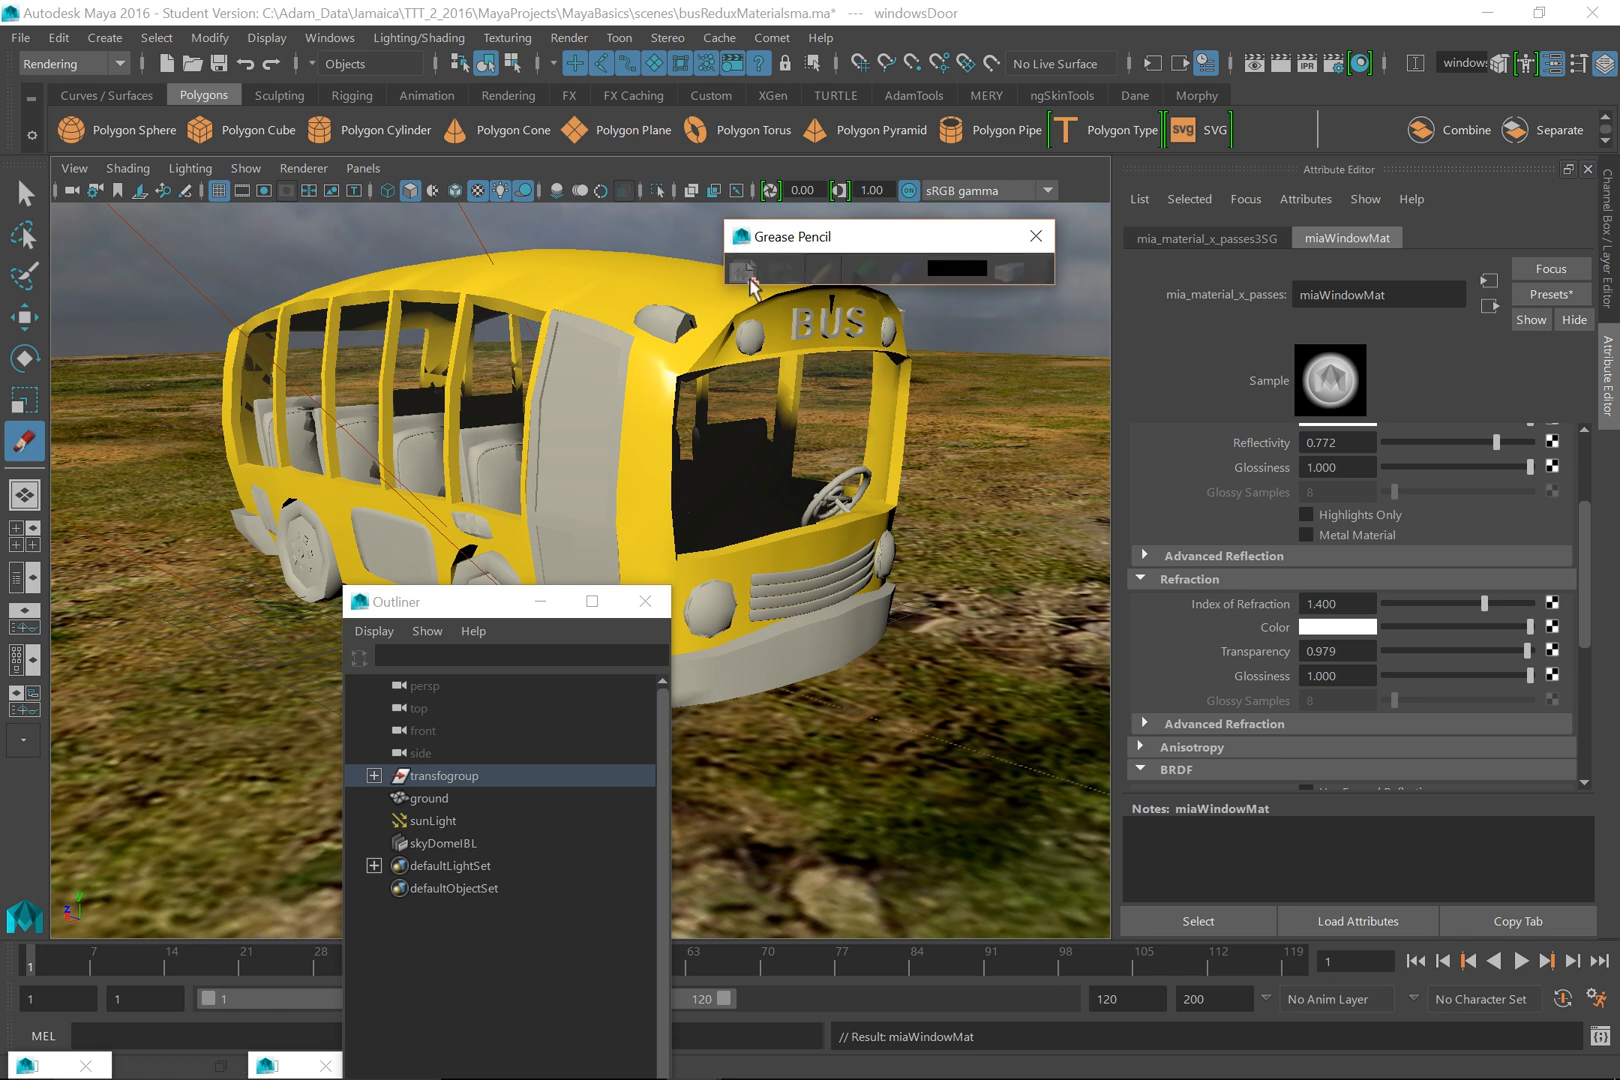
pyautogui.moveTo(435, 605)
pyautogui.mouseDown()
pyautogui.moveTo(479, 586)
pyautogui.moveTo(989, 586)
pyautogui.mouseUp()
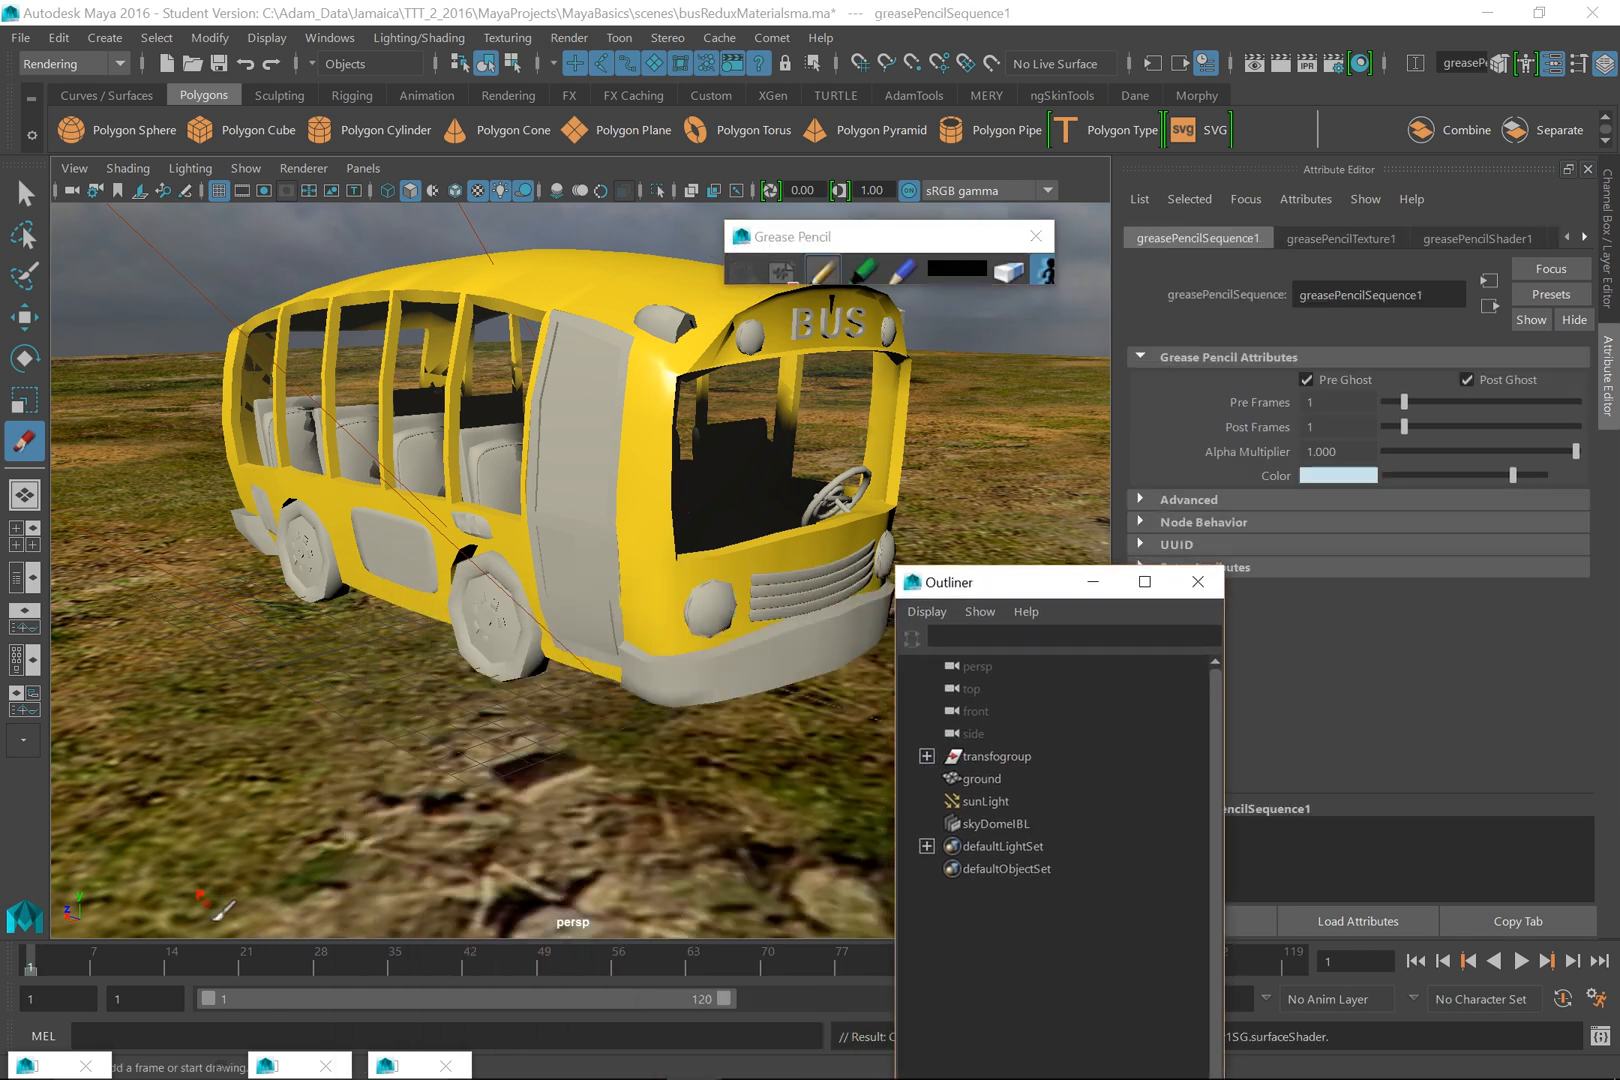
pyautogui.click(210, 839)
pyautogui.moveTo(209, 841)
pyautogui.mouseDown()
pyautogui.moveTo(201, 741)
pyautogui.moveTo(179, 734)
pyautogui.moveTo(213, 740)
pyautogui.mouseUp()
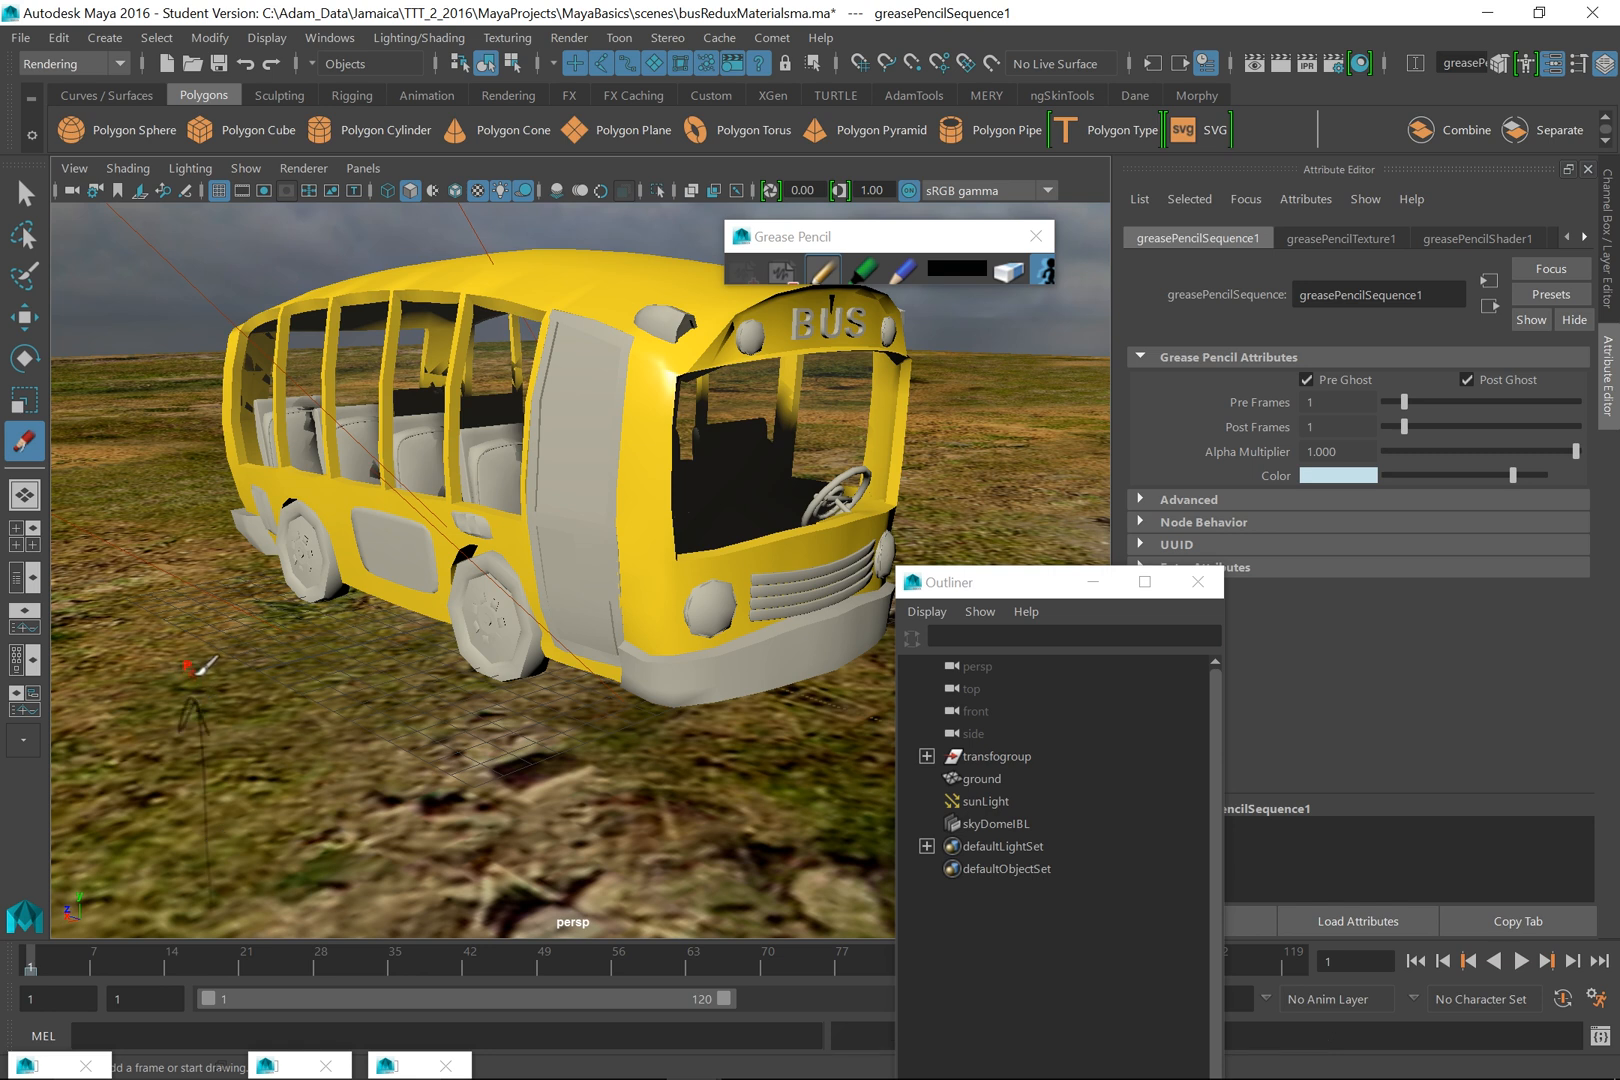
pyautogui.moveTo(184, 678)
pyautogui.mouseDown()
pyautogui.moveTo(117, 574)
pyautogui.moveTo(143, 595)
pyautogui.mouseUp()
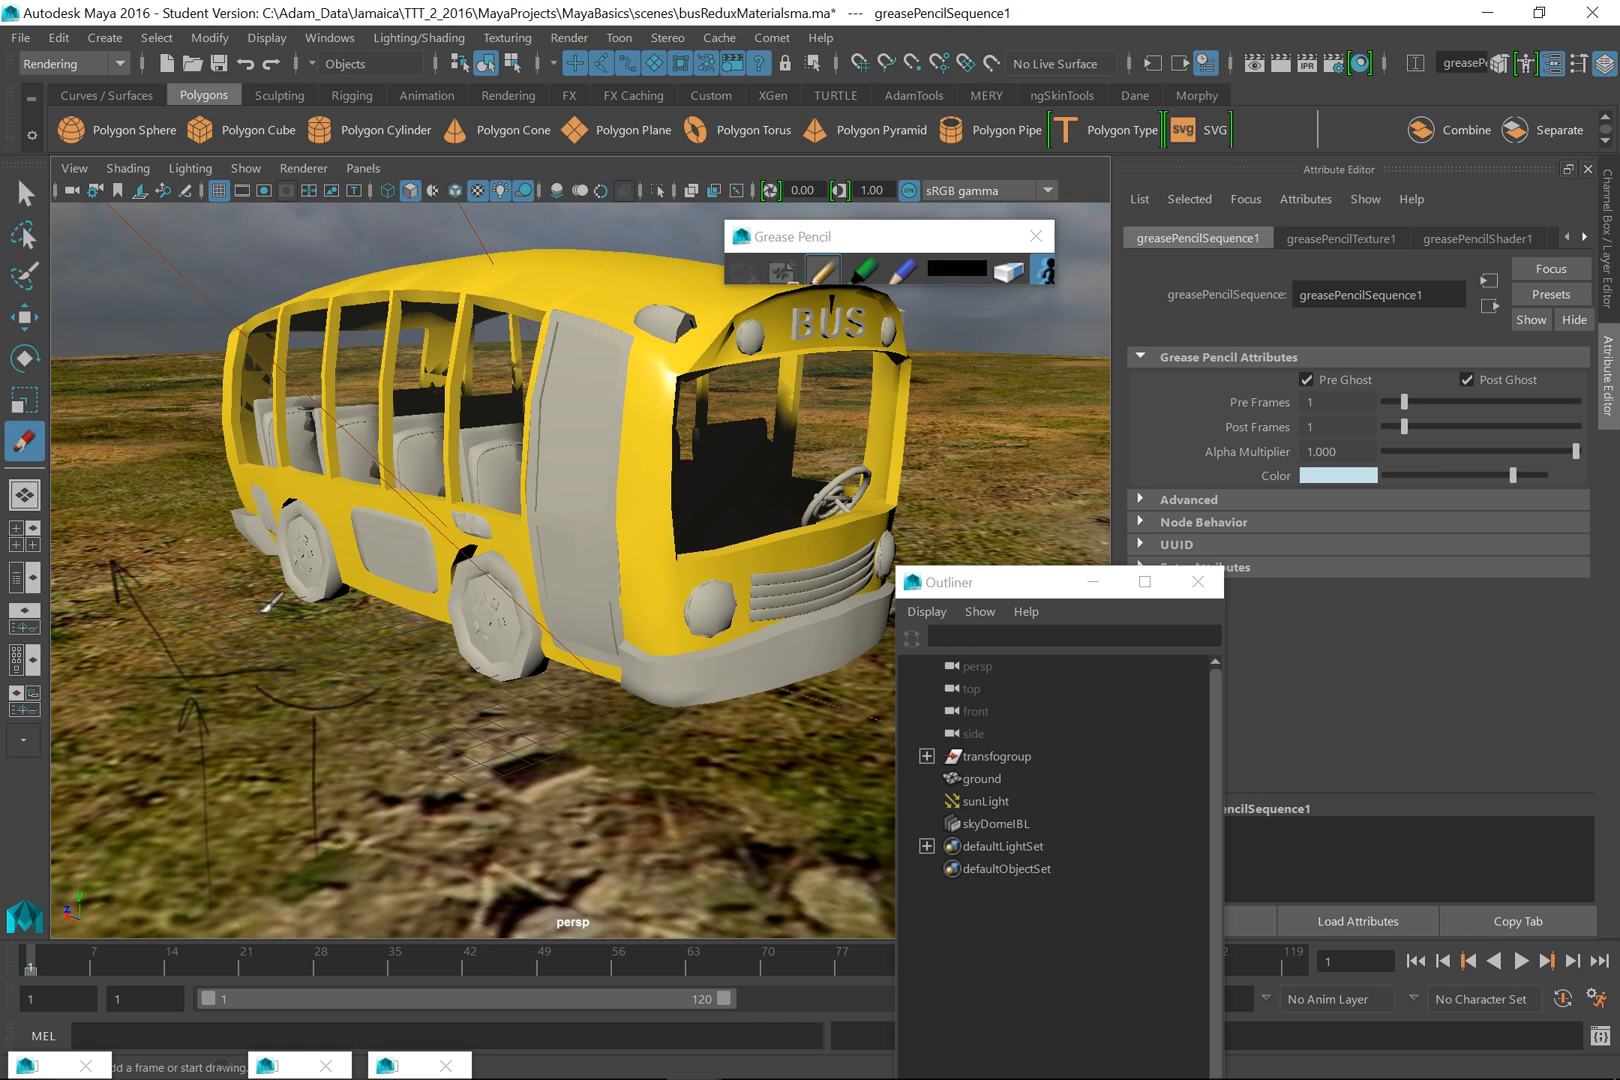
pyautogui.moveTo(368, 550); pyautogui.dragTo(336, 664)
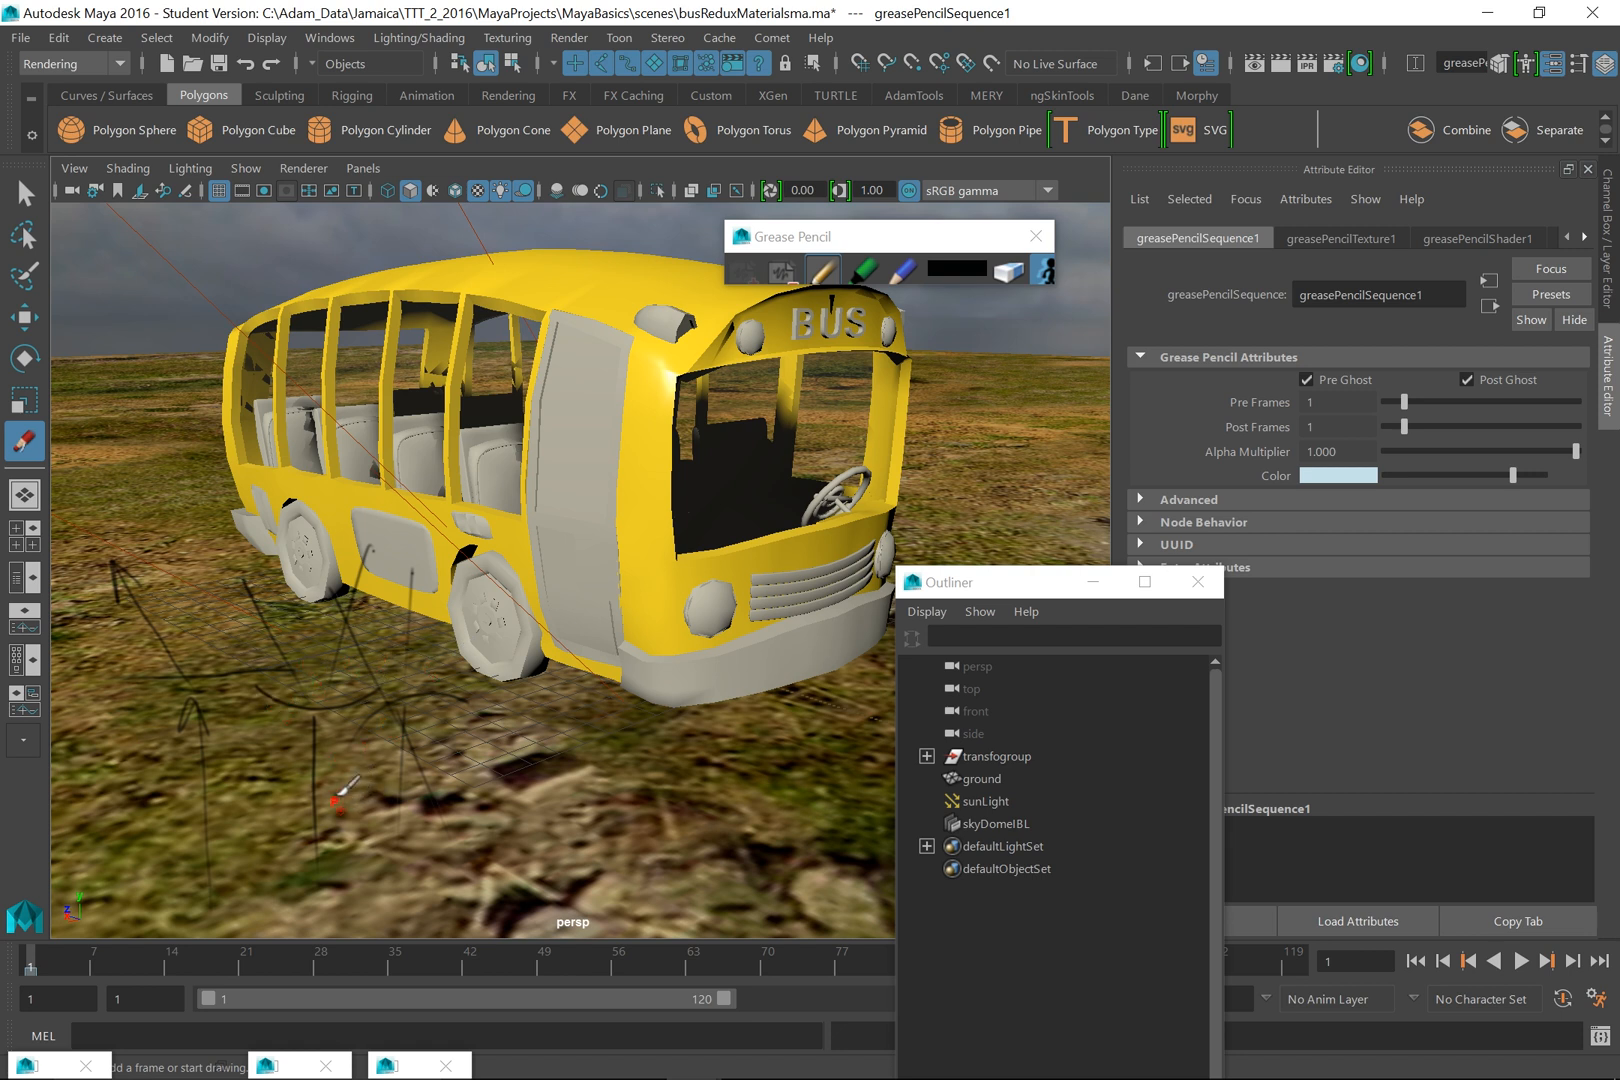
pyautogui.click(780, 268)
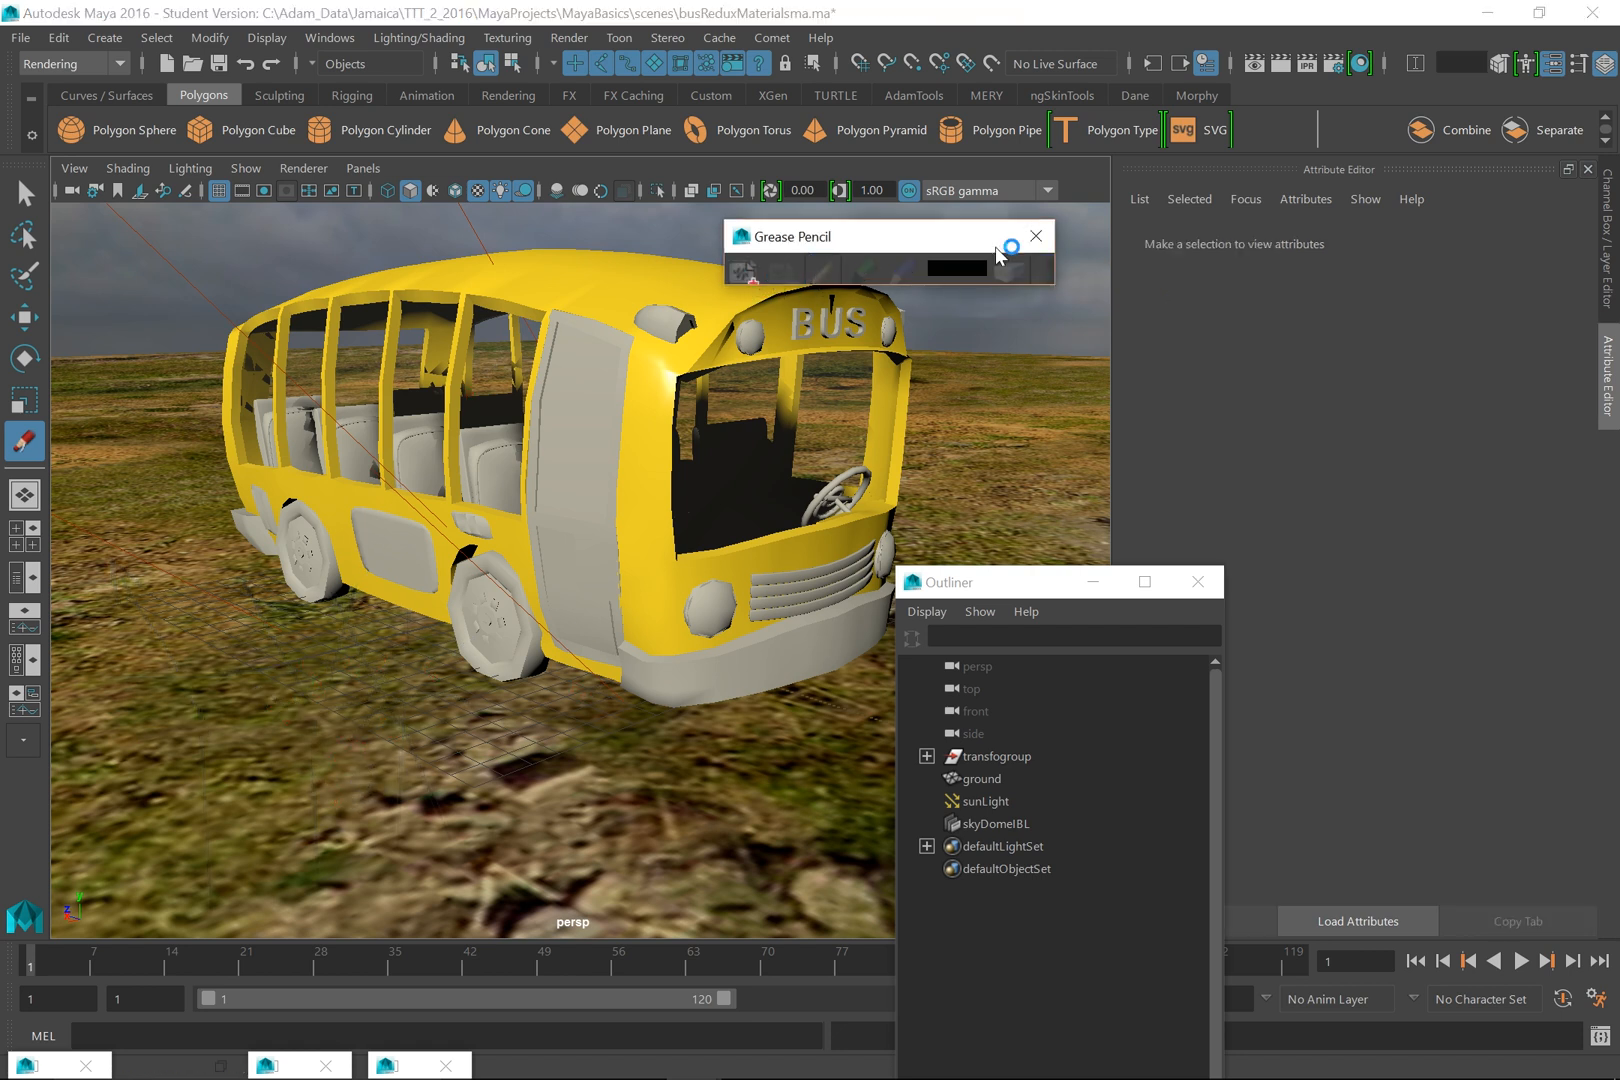
pyautogui.click(1034, 236)
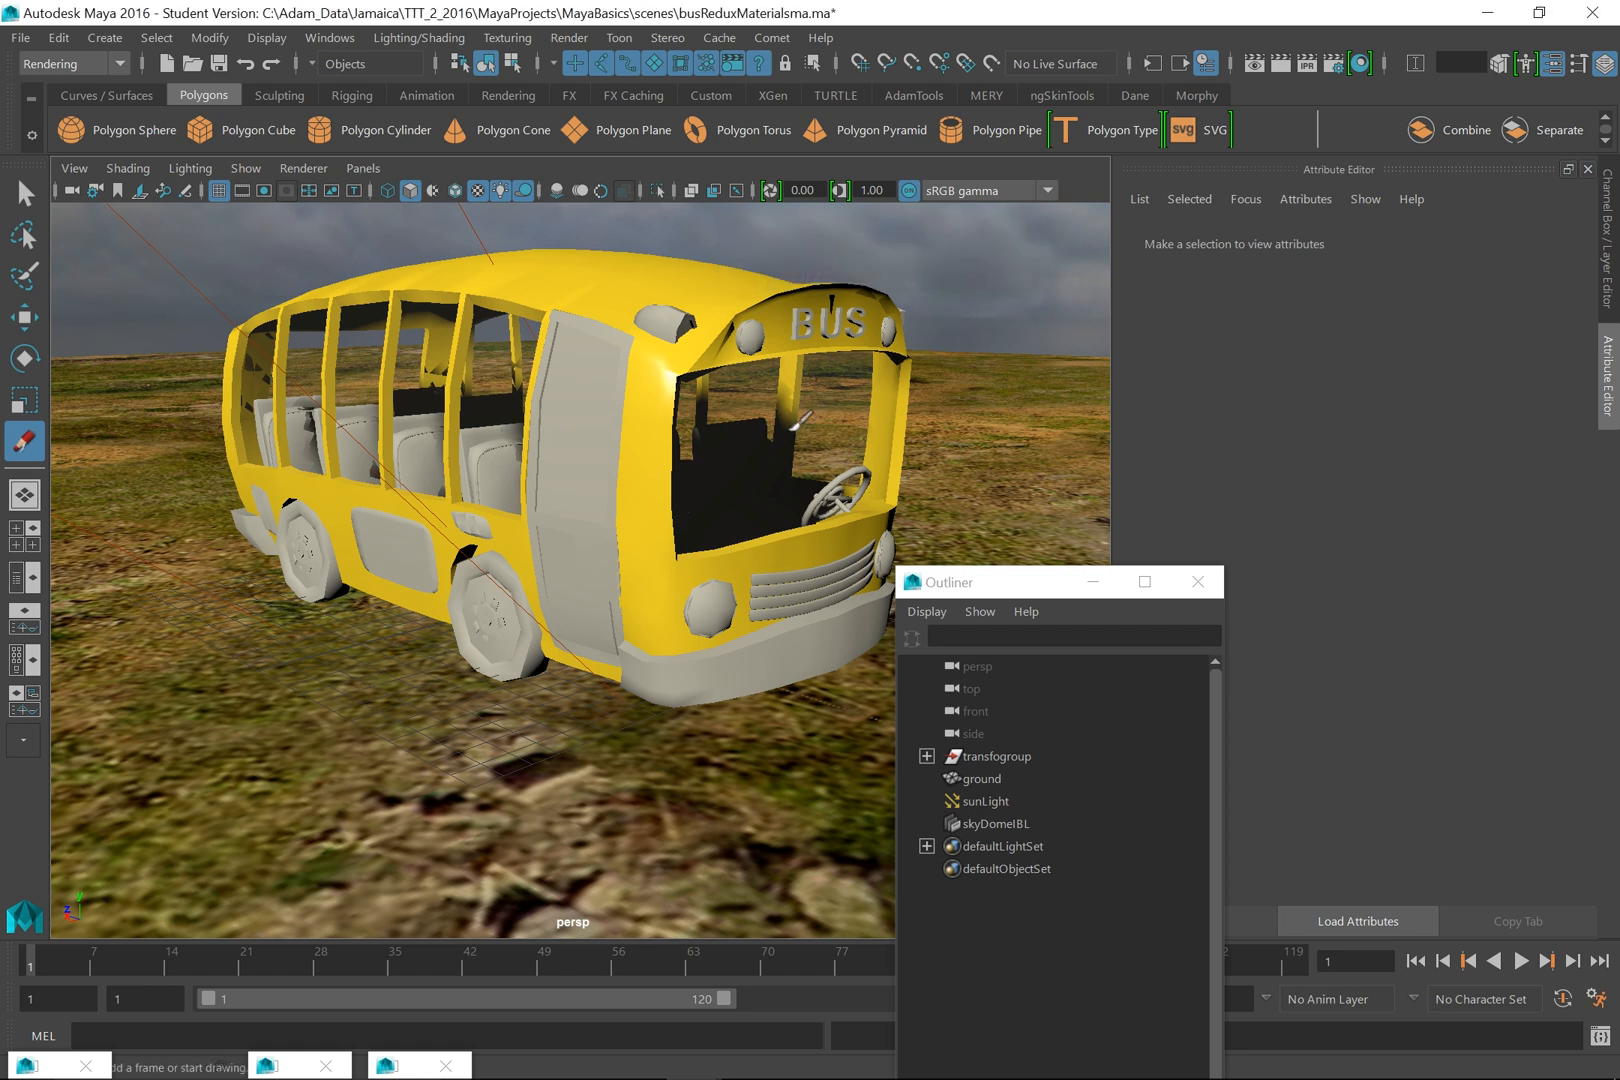
# - Reselect the bus windows, show their miaWindowMat attributes and move the Outliner off the Attribute Editor
pyautogui.press('q')
pyautogui.click(838, 404)
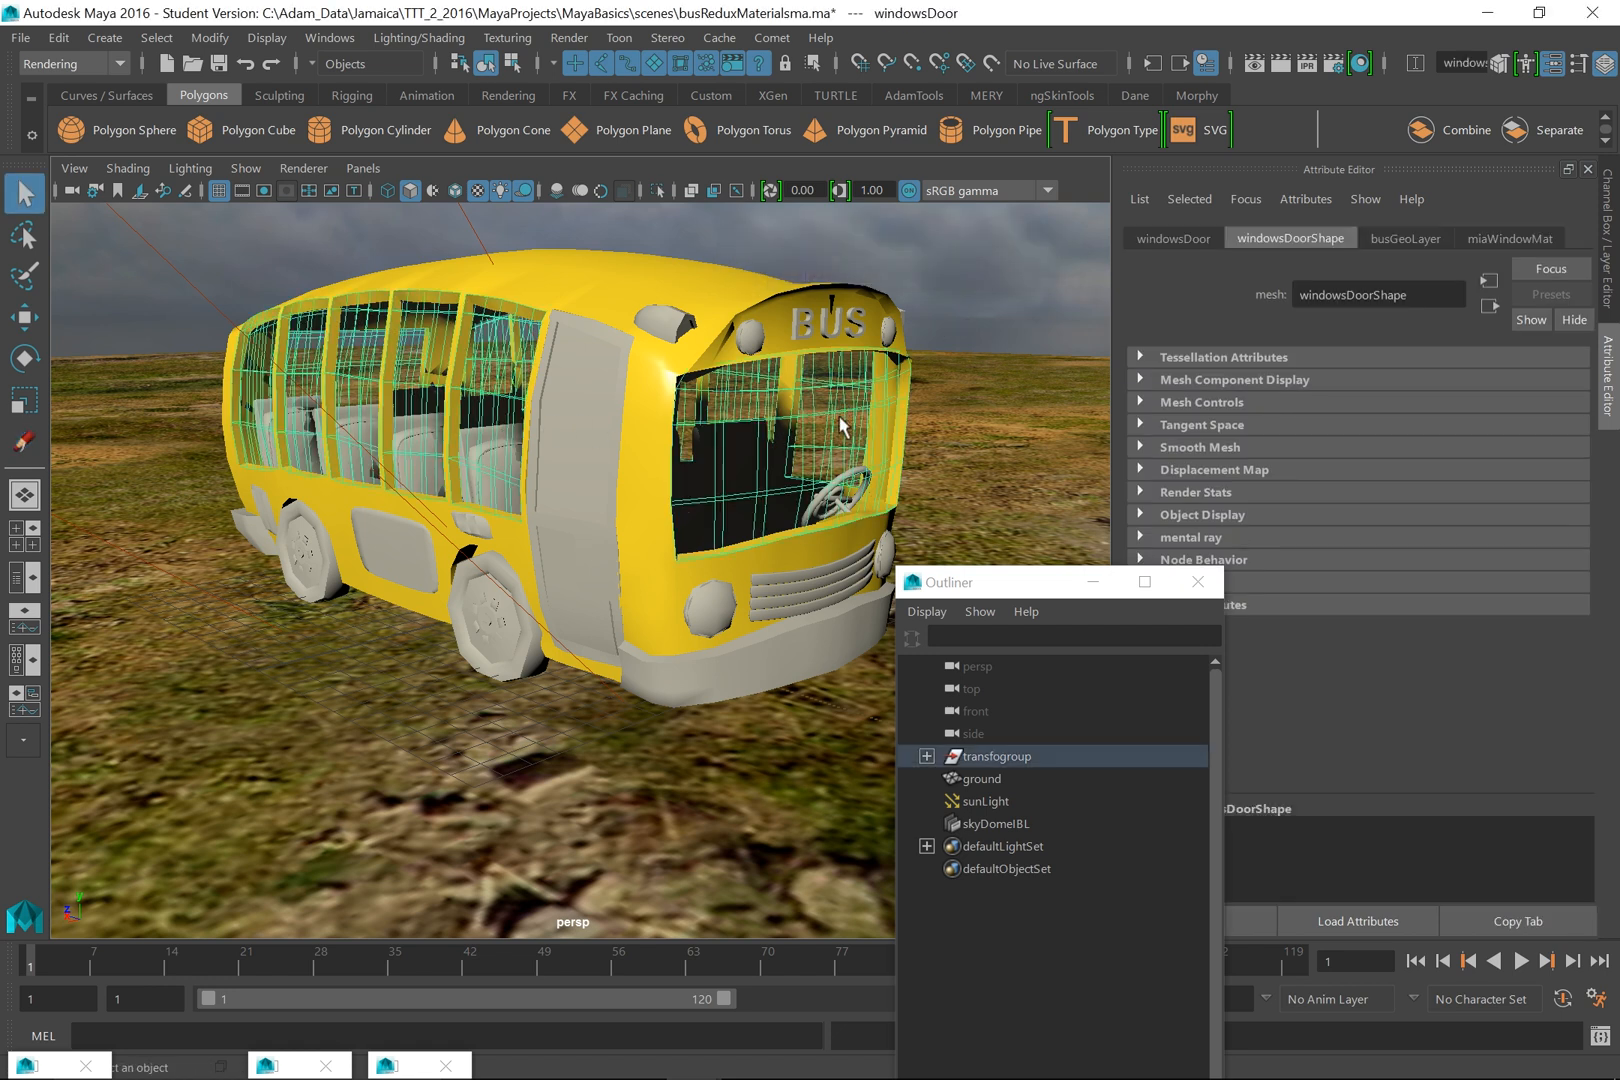
pyautogui.click(1498, 238)
pyautogui.moveTo(995, 585); pyautogui.dragTo(231, 749)
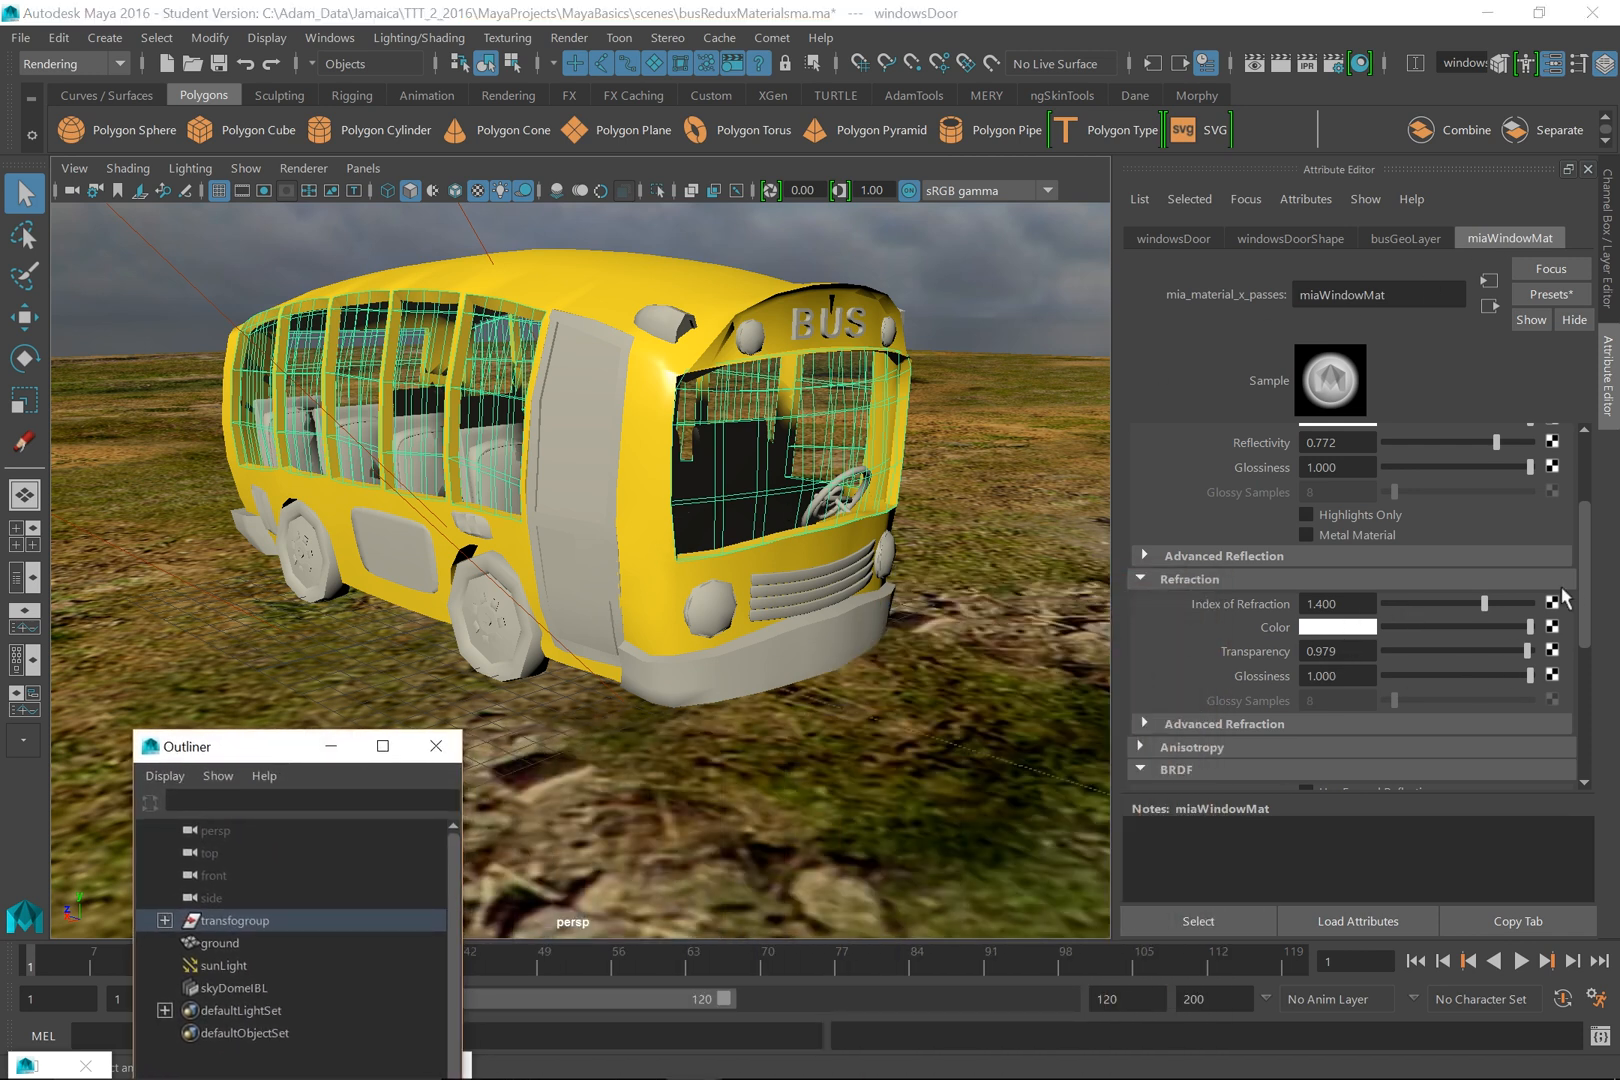
# - Tint the window material's refraction color a very pale blue
pyautogui.scroll(-2, 1581, 585)
pyautogui.click(1344, 534)
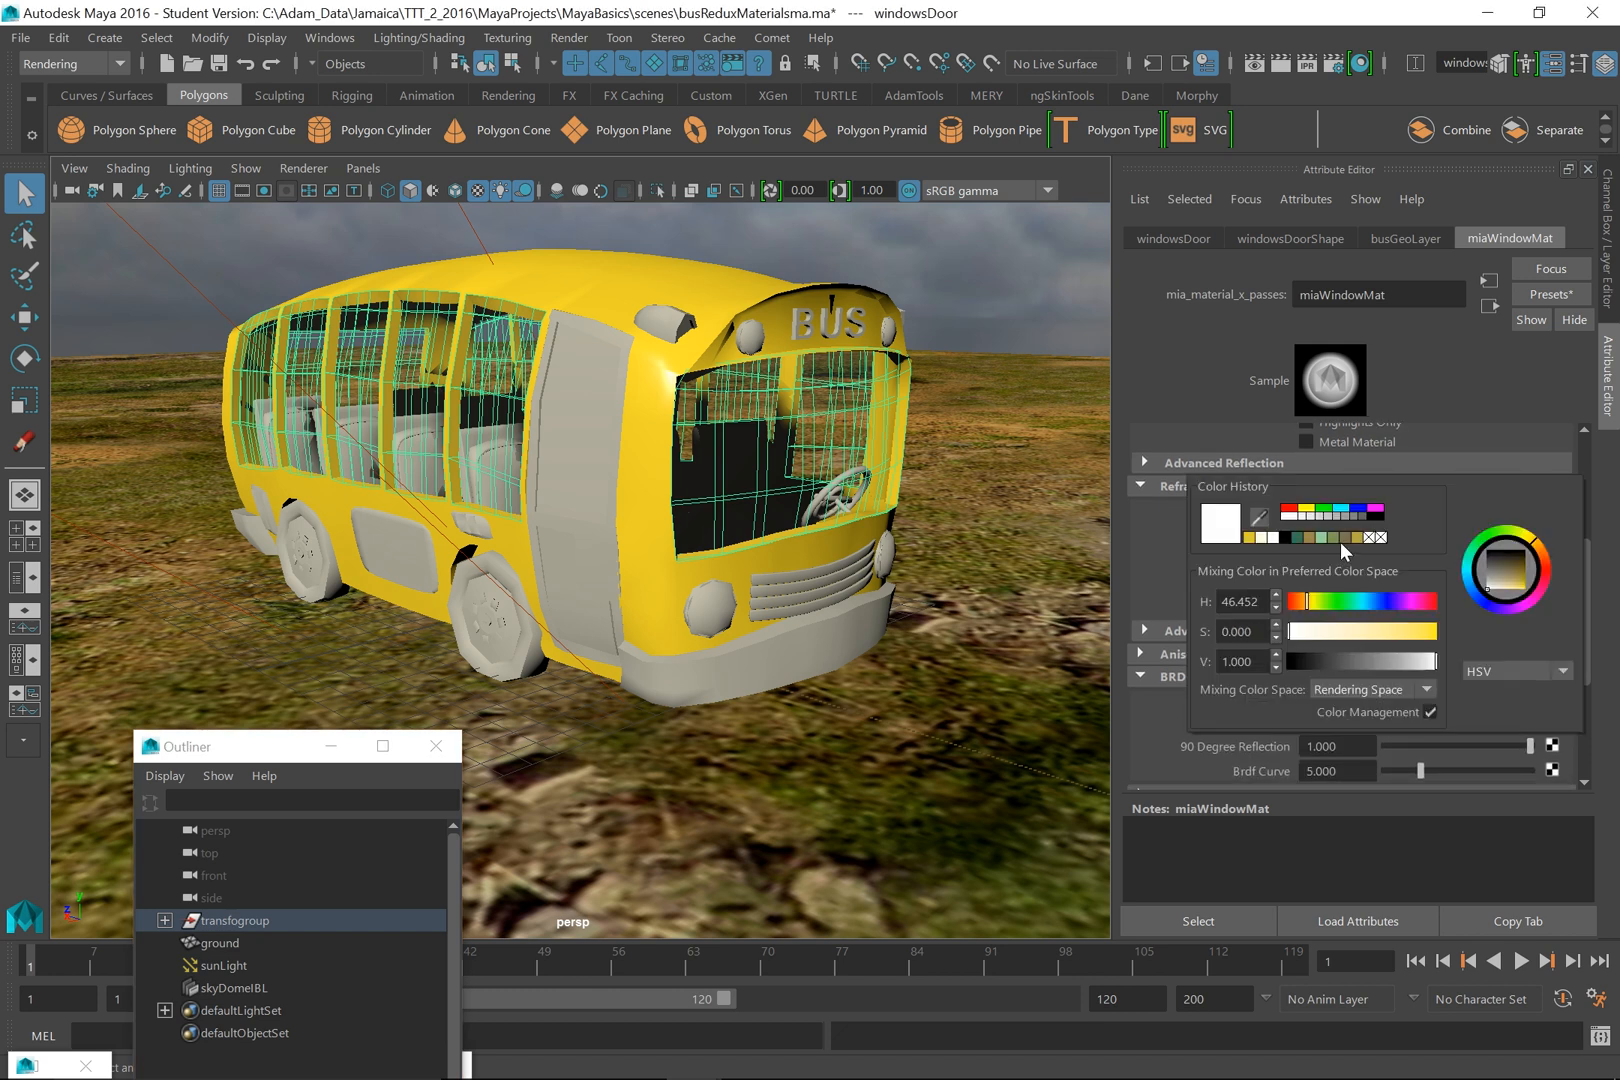
pyautogui.moveTo(1355, 599)
pyautogui.mouseDown()
pyautogui.moveTo(1368, 612)
pyautogui.moveTo(1360, 601)
pyautogui.mouseUp()
pyautogui.click(1296, 632)
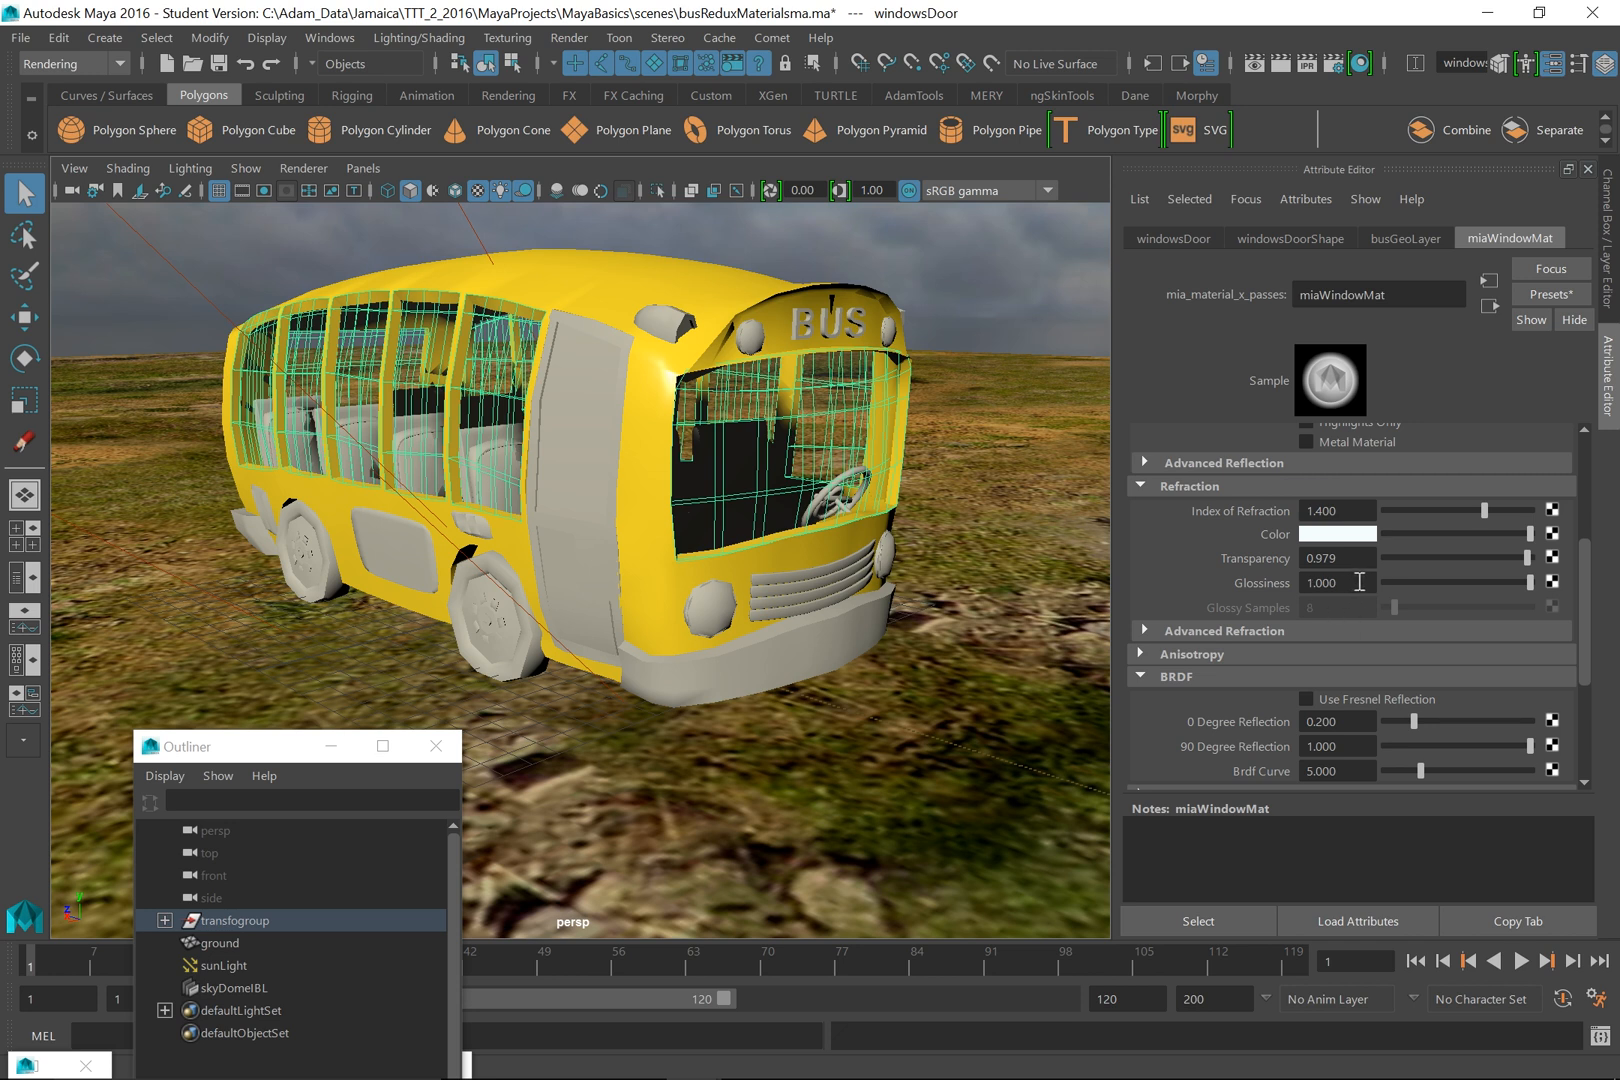
# - Review miaWindowMat's BRDF settings and set its Index of Refraction to 1.5
pyautogui.moveTo(1590, 576); pyautogui.dragTo(1589, 630)
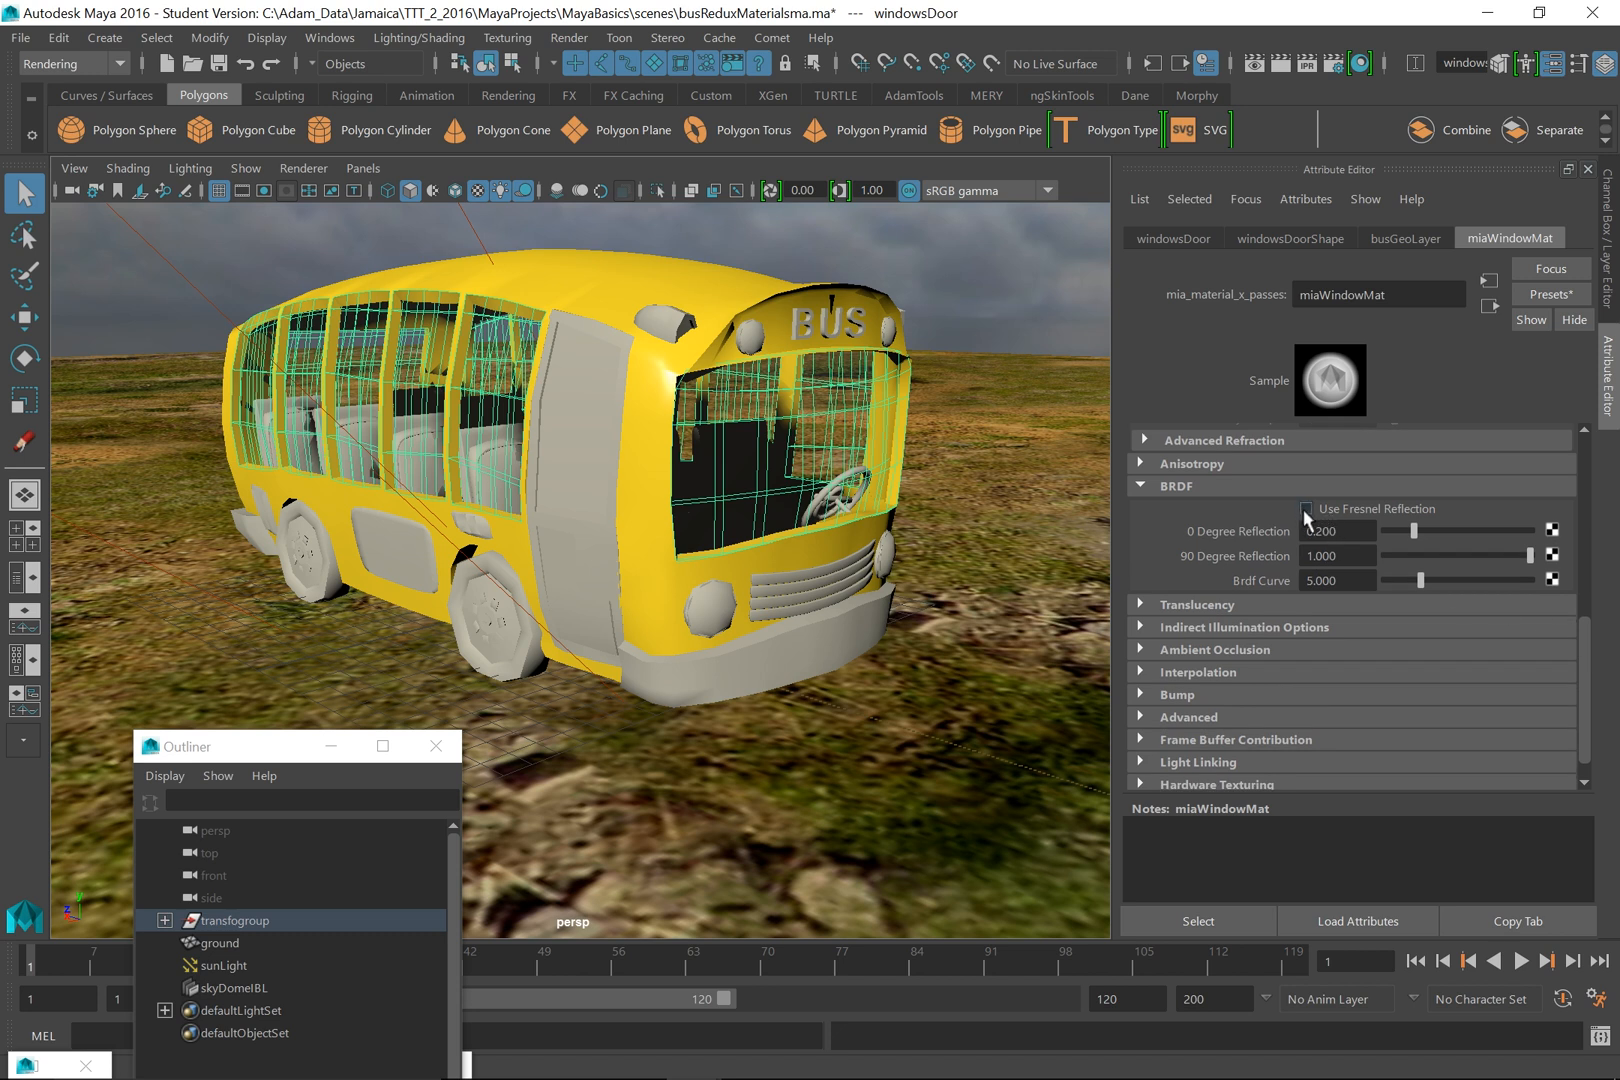
pyautogui.moveTo(1584, 630)
pyautogui.mouseDown()
pyautogui.moveTo(1594, 660)
pyautogui.moveTo(1591, 621)
pyautogui.mouseUp()
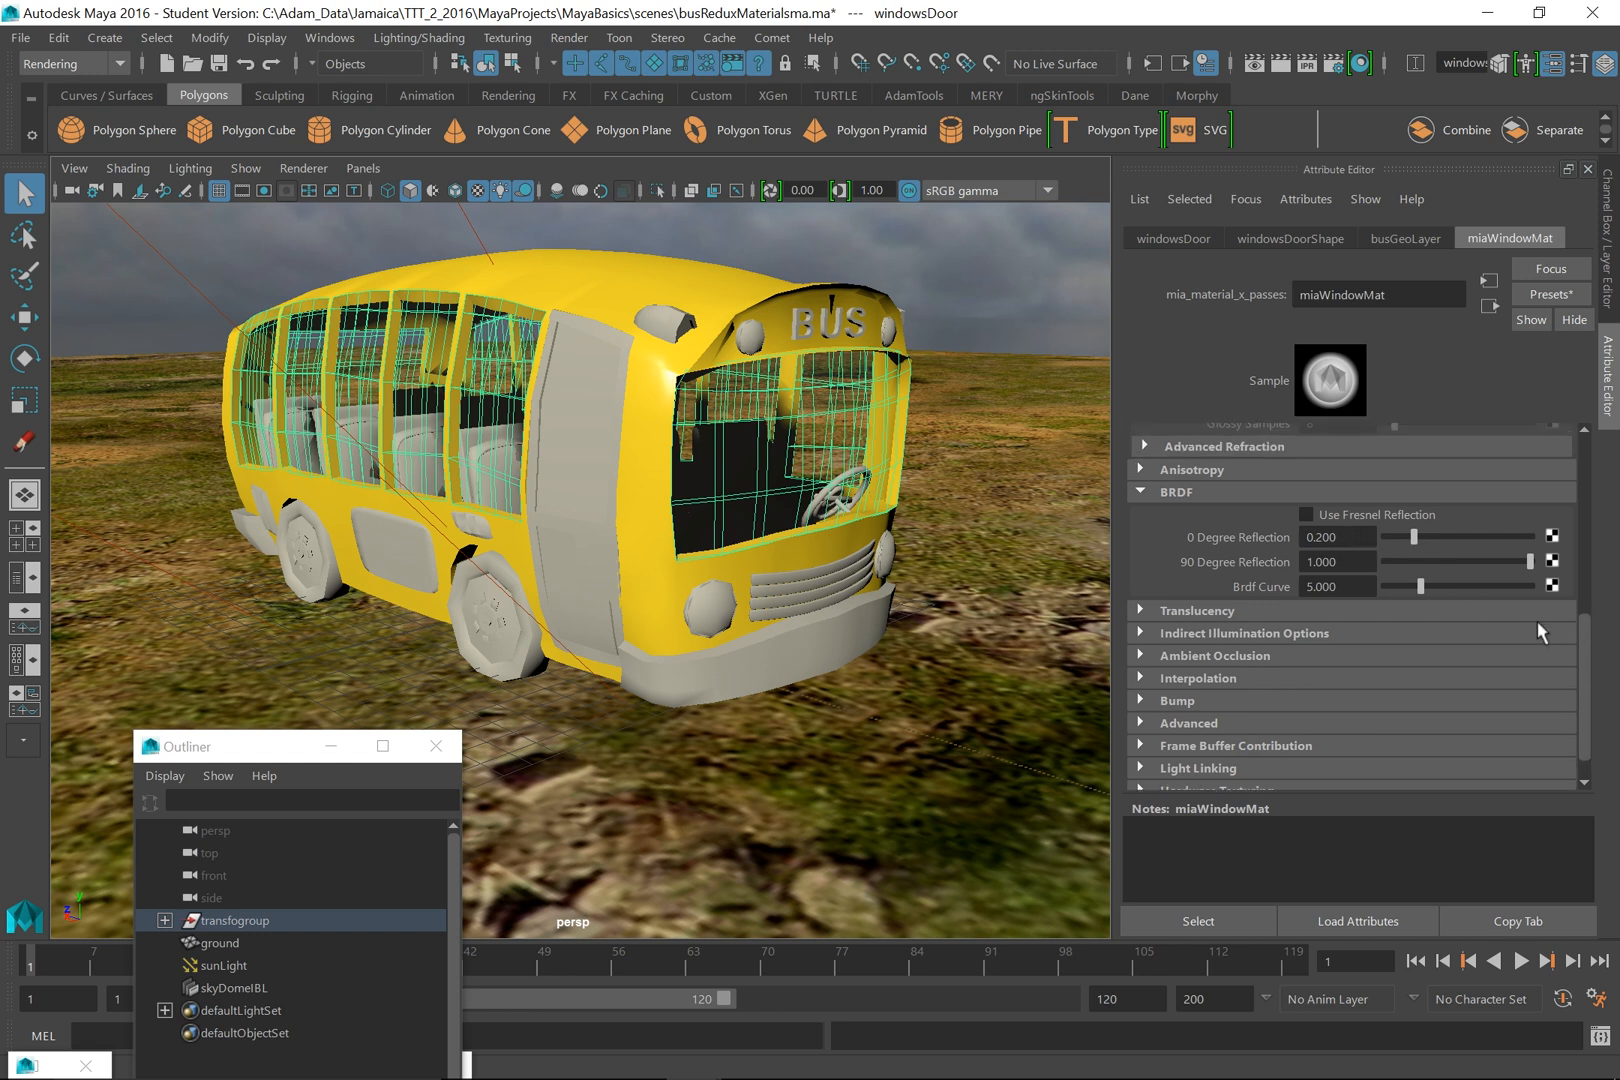
pyautogui.moveTo(1585, 651); pyautogui.dragTo(1574, 537)
pyautogui.click(1308, 598)
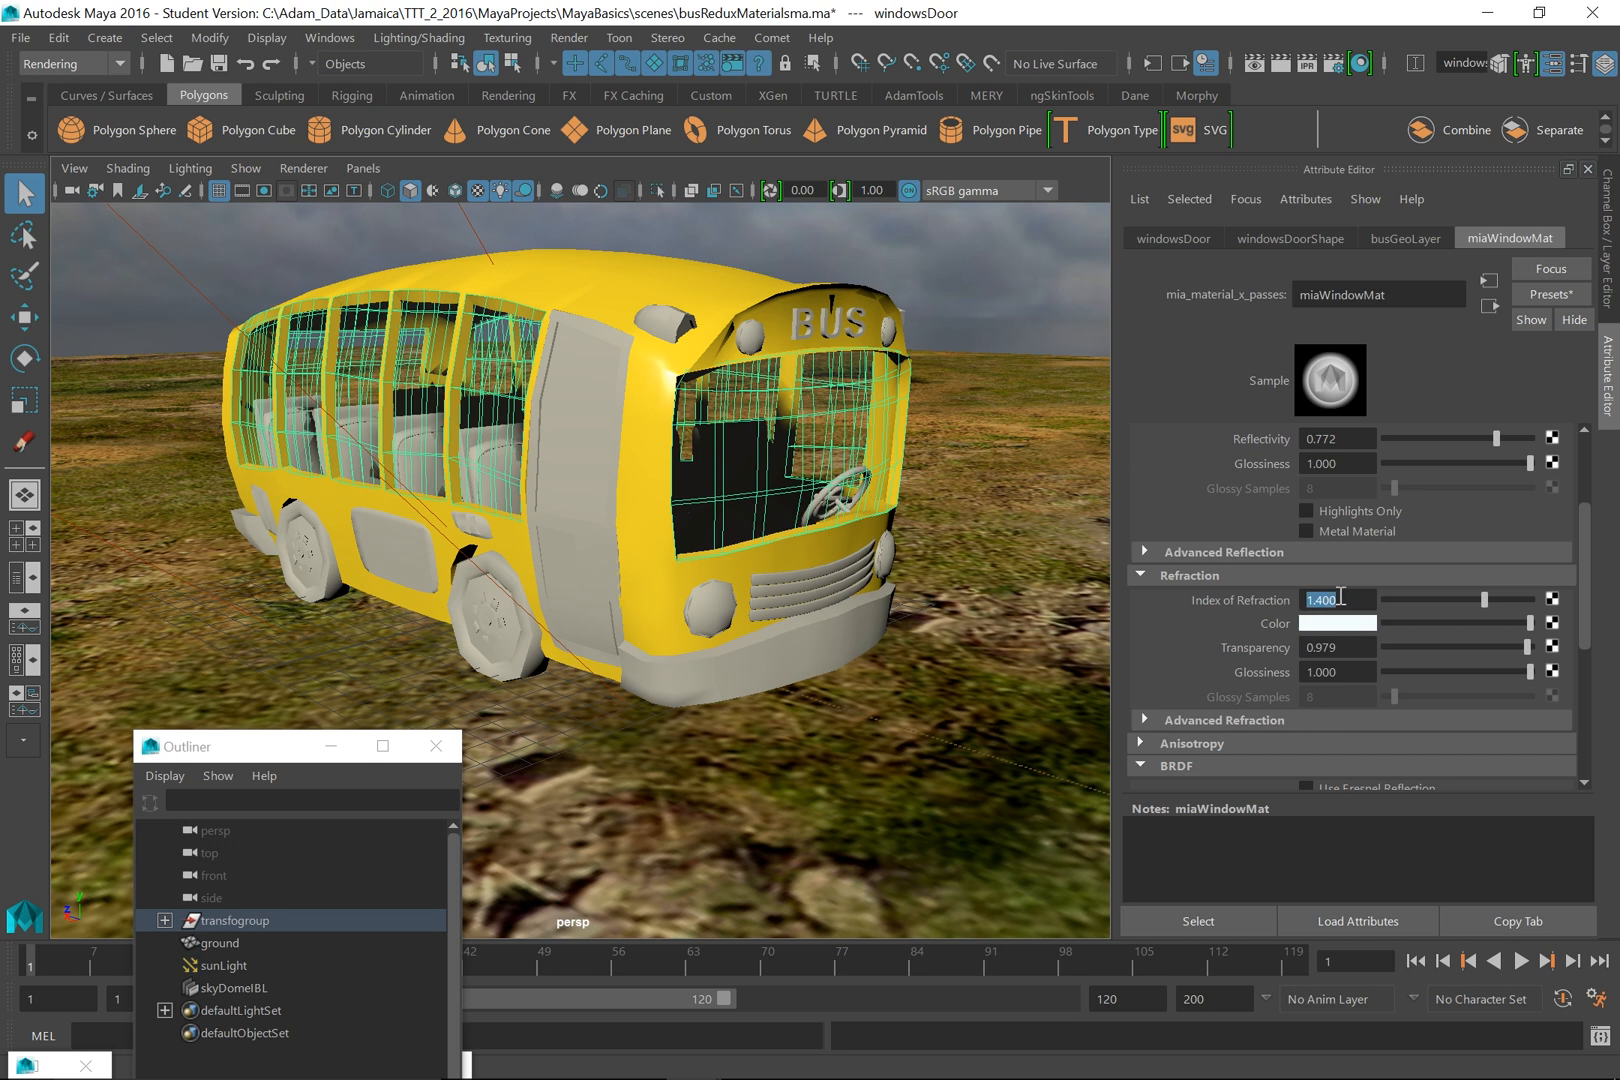
pyautogui.write('1.5')
pyautogui.press('Return')
# - Render the perspective view with mental ray, keep the image in the Render View and minimize that window
pyautogui.click(1280, 66)
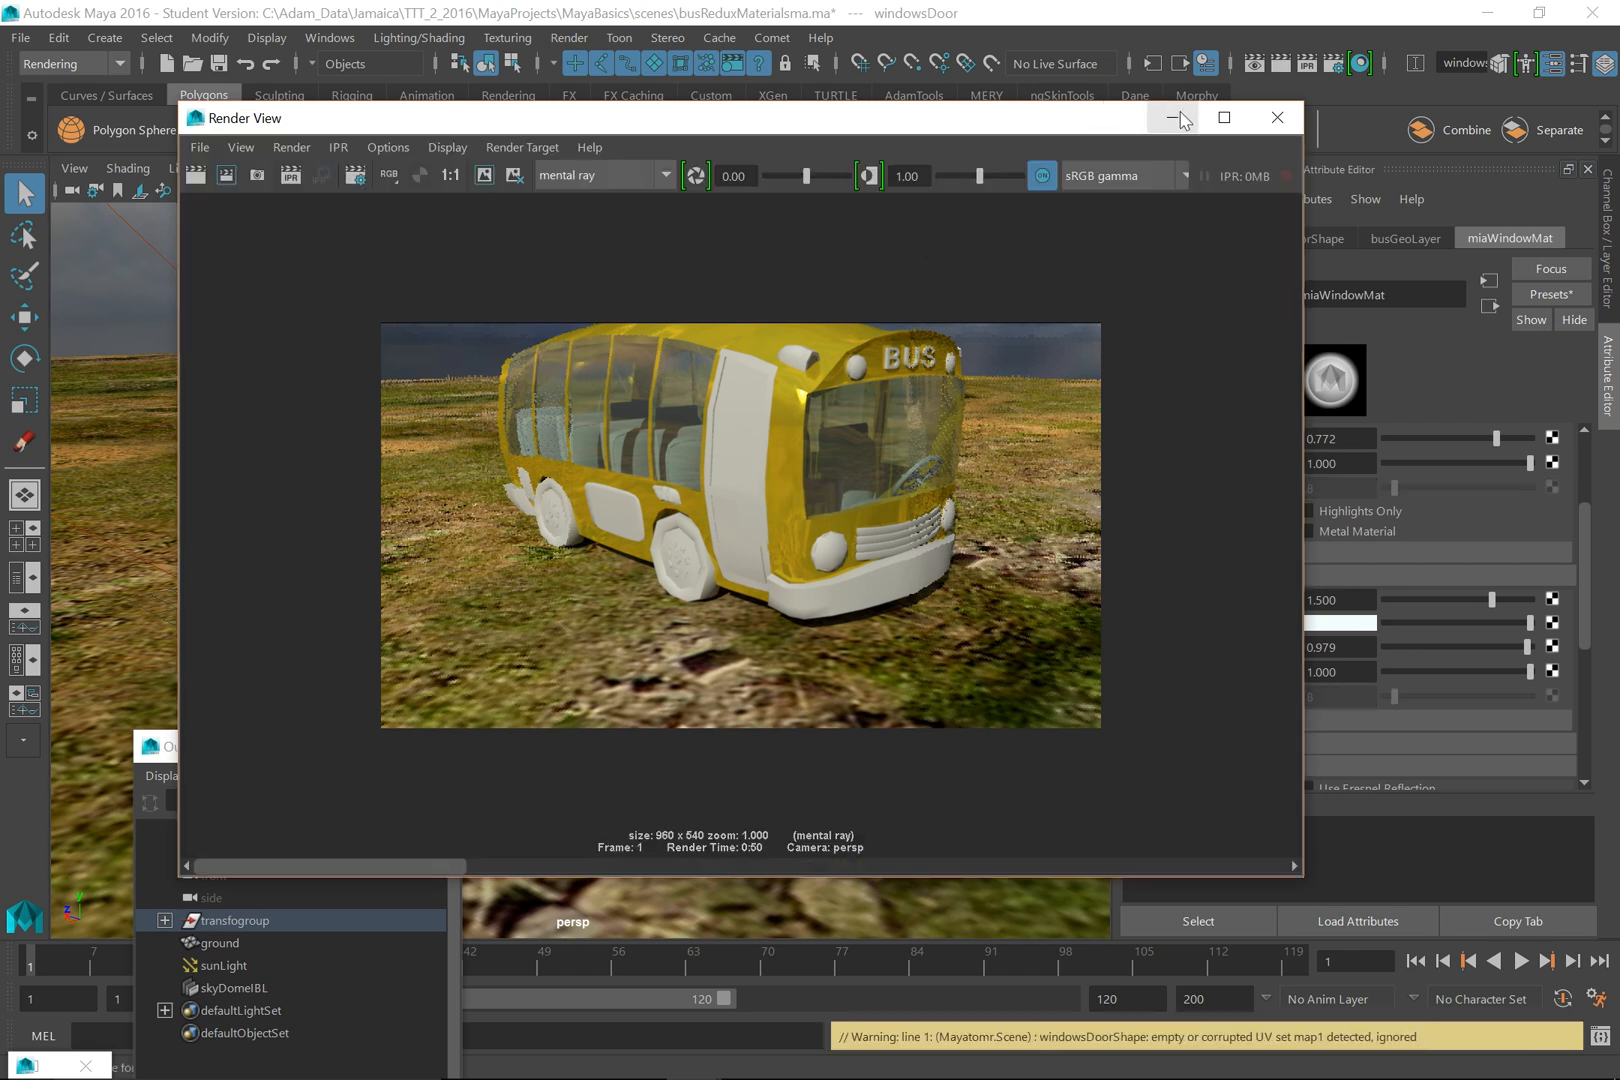
pyautogui.click(484, 177)
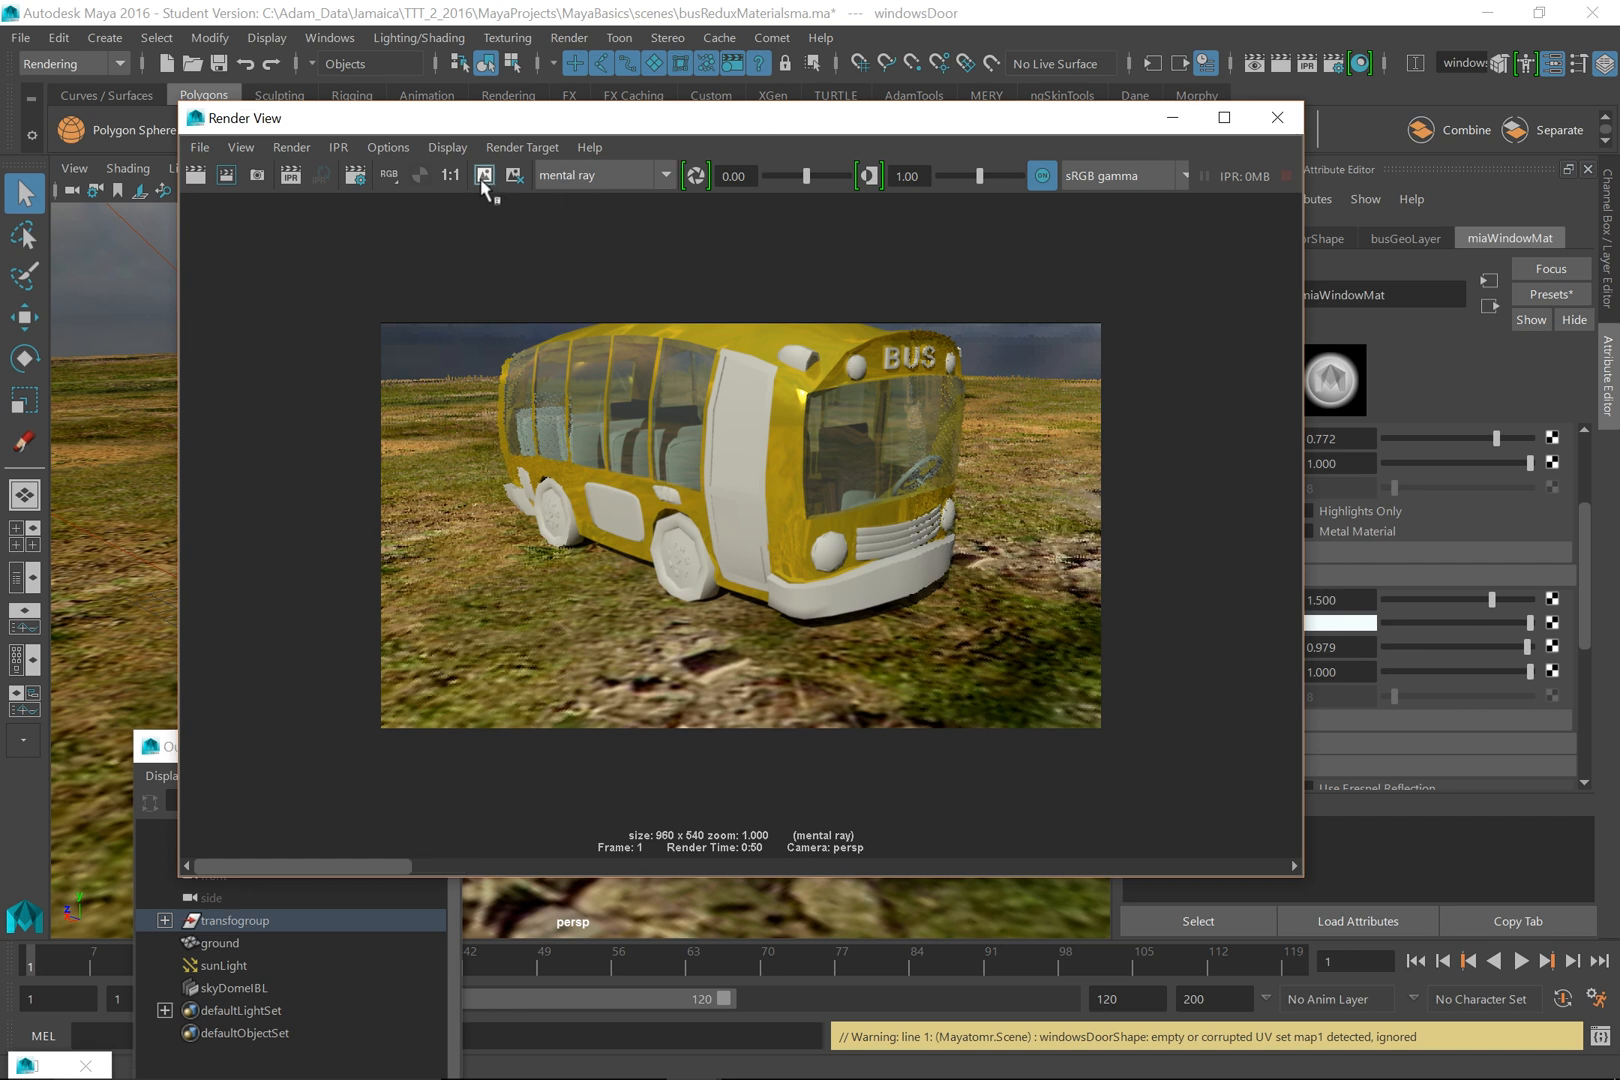
pyautogui.click(1172, 122)
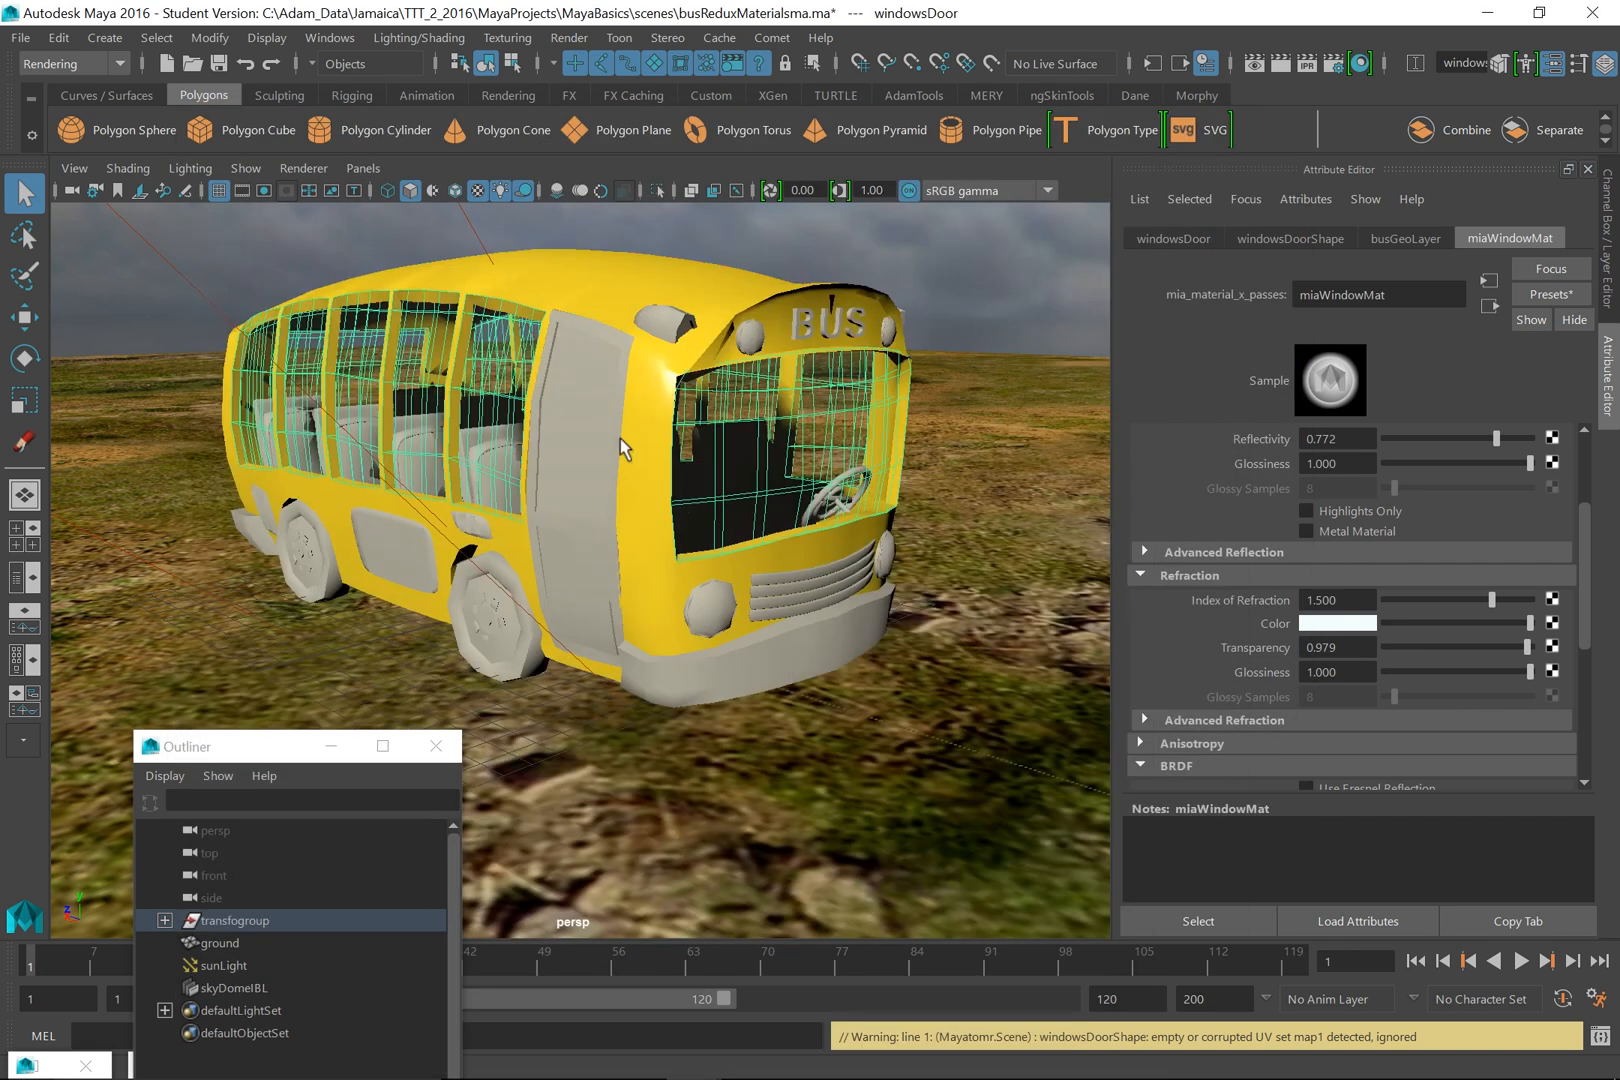
# - Assign the existing miaWindowMat material to the door window and the existing miaBusFrameMat material to the door frame
pyautogui.click(574, 452)
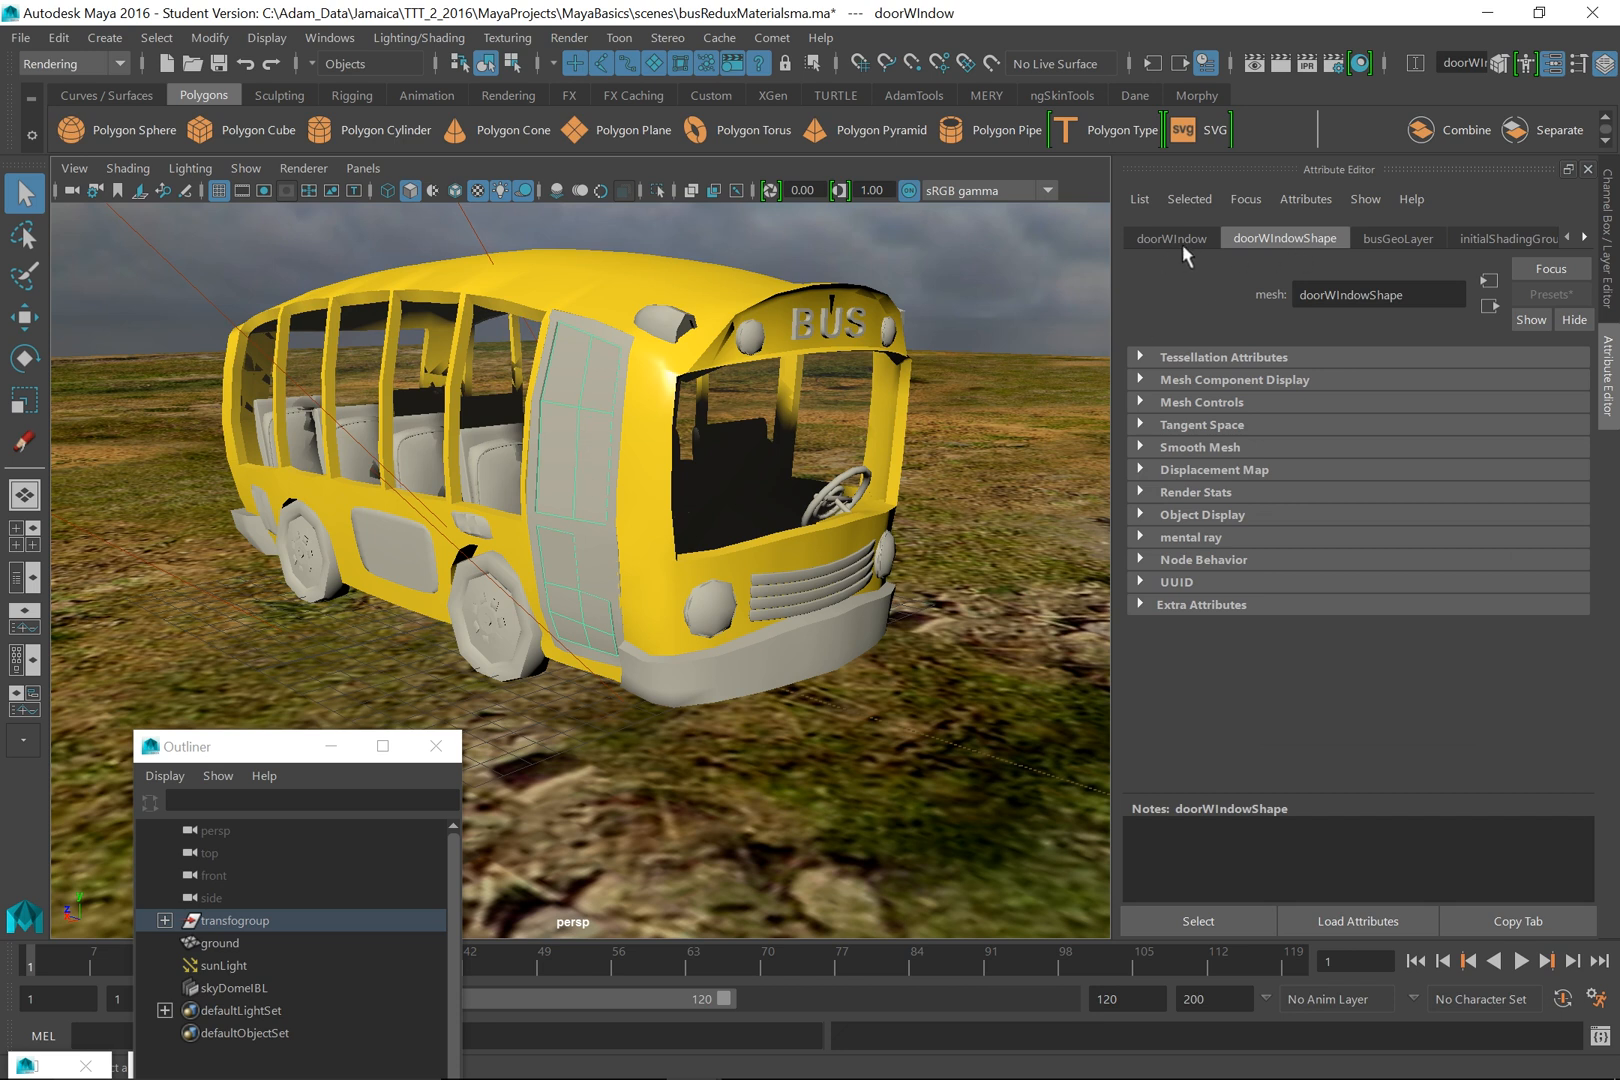
pyautogui.click(1583, 237)
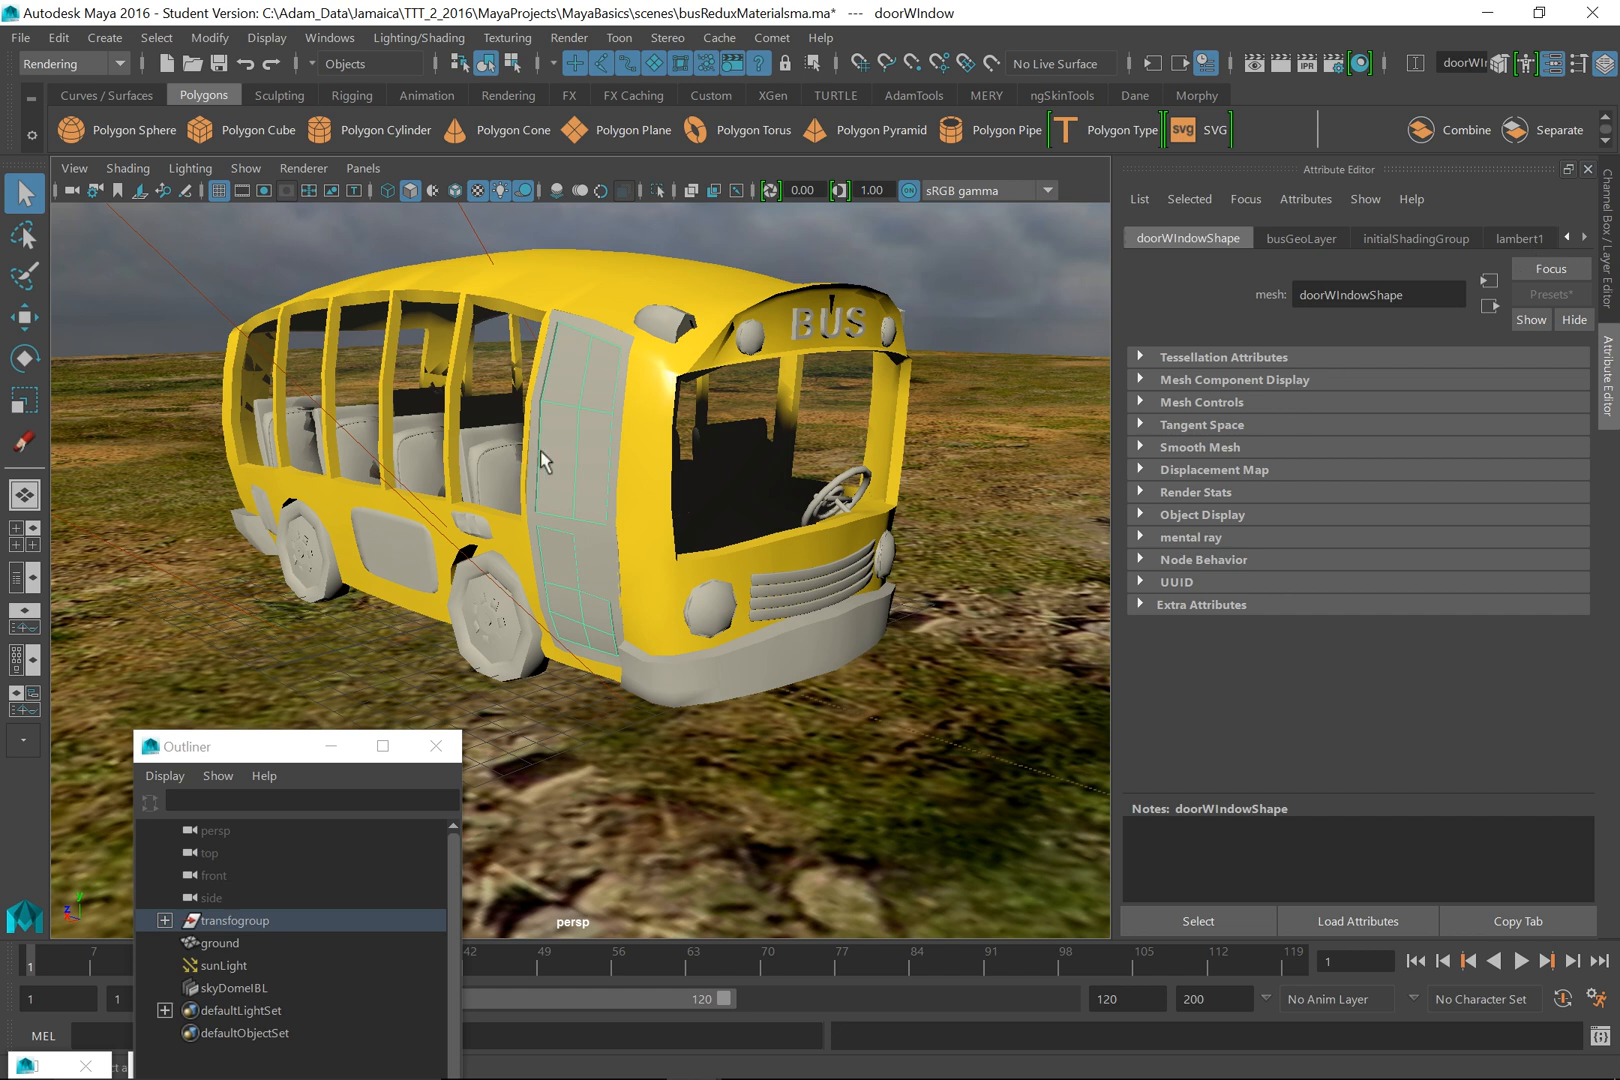
pyautogui.rightClick(577, 415)
pyautogui.moveTo(613, 998)
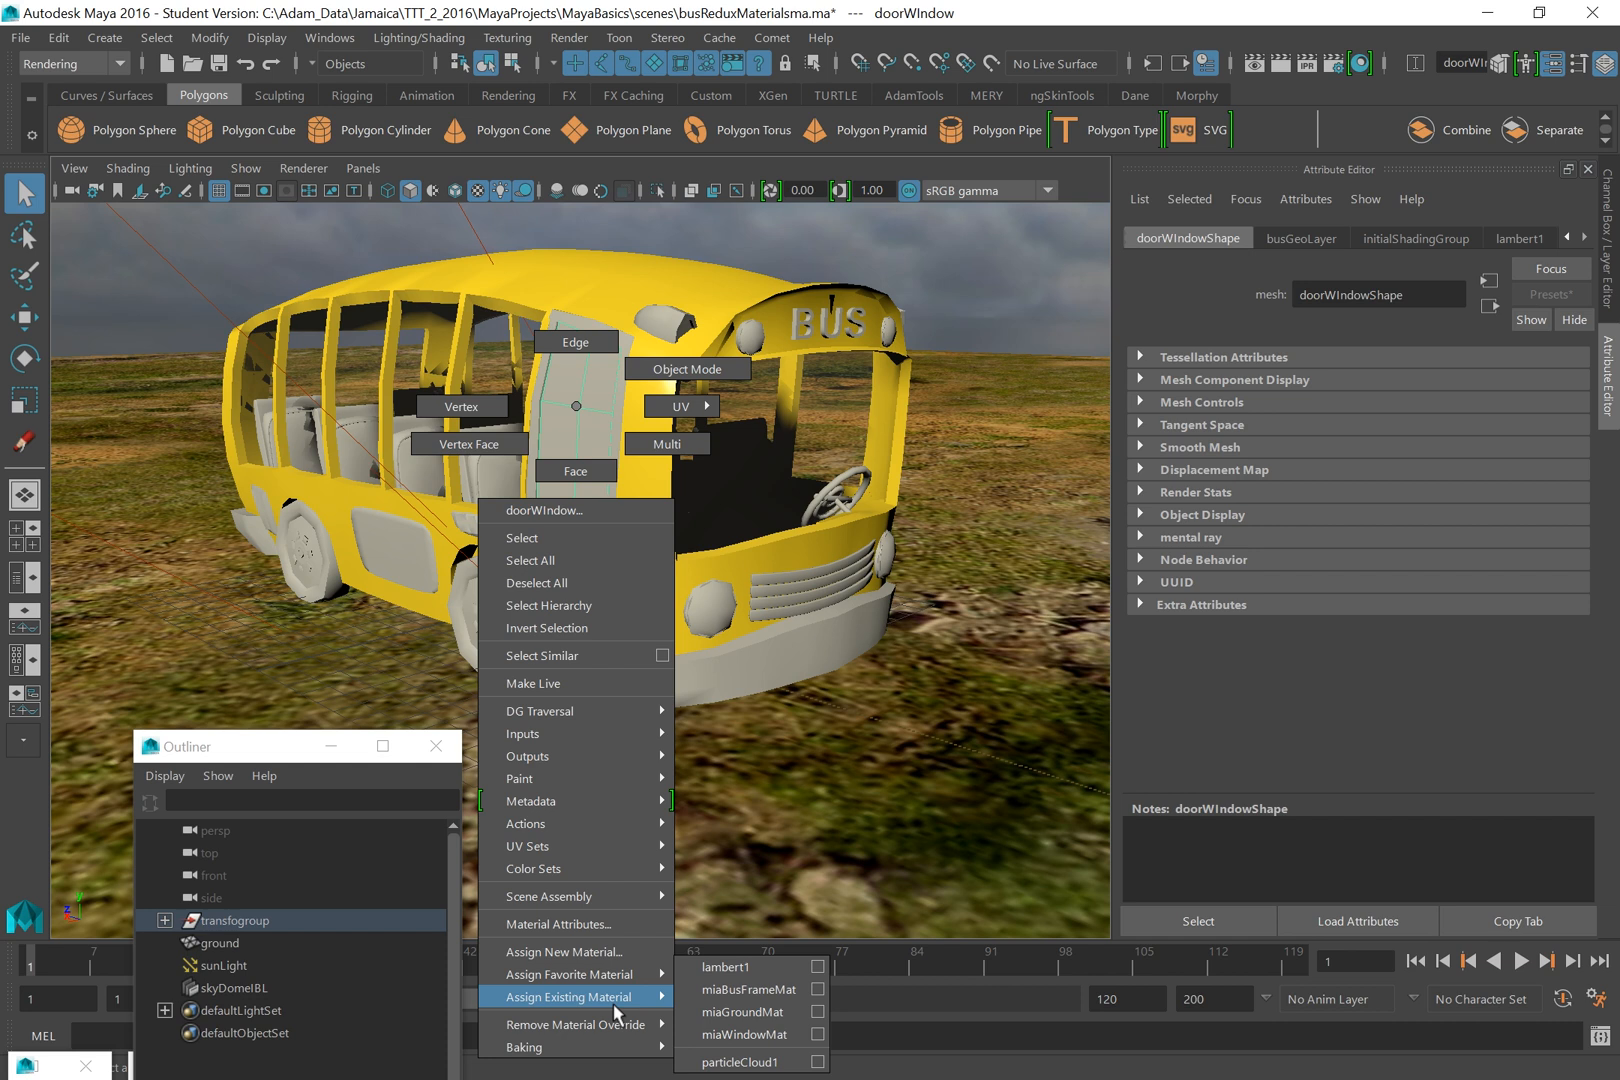
pyautogui.click(750, 1036)
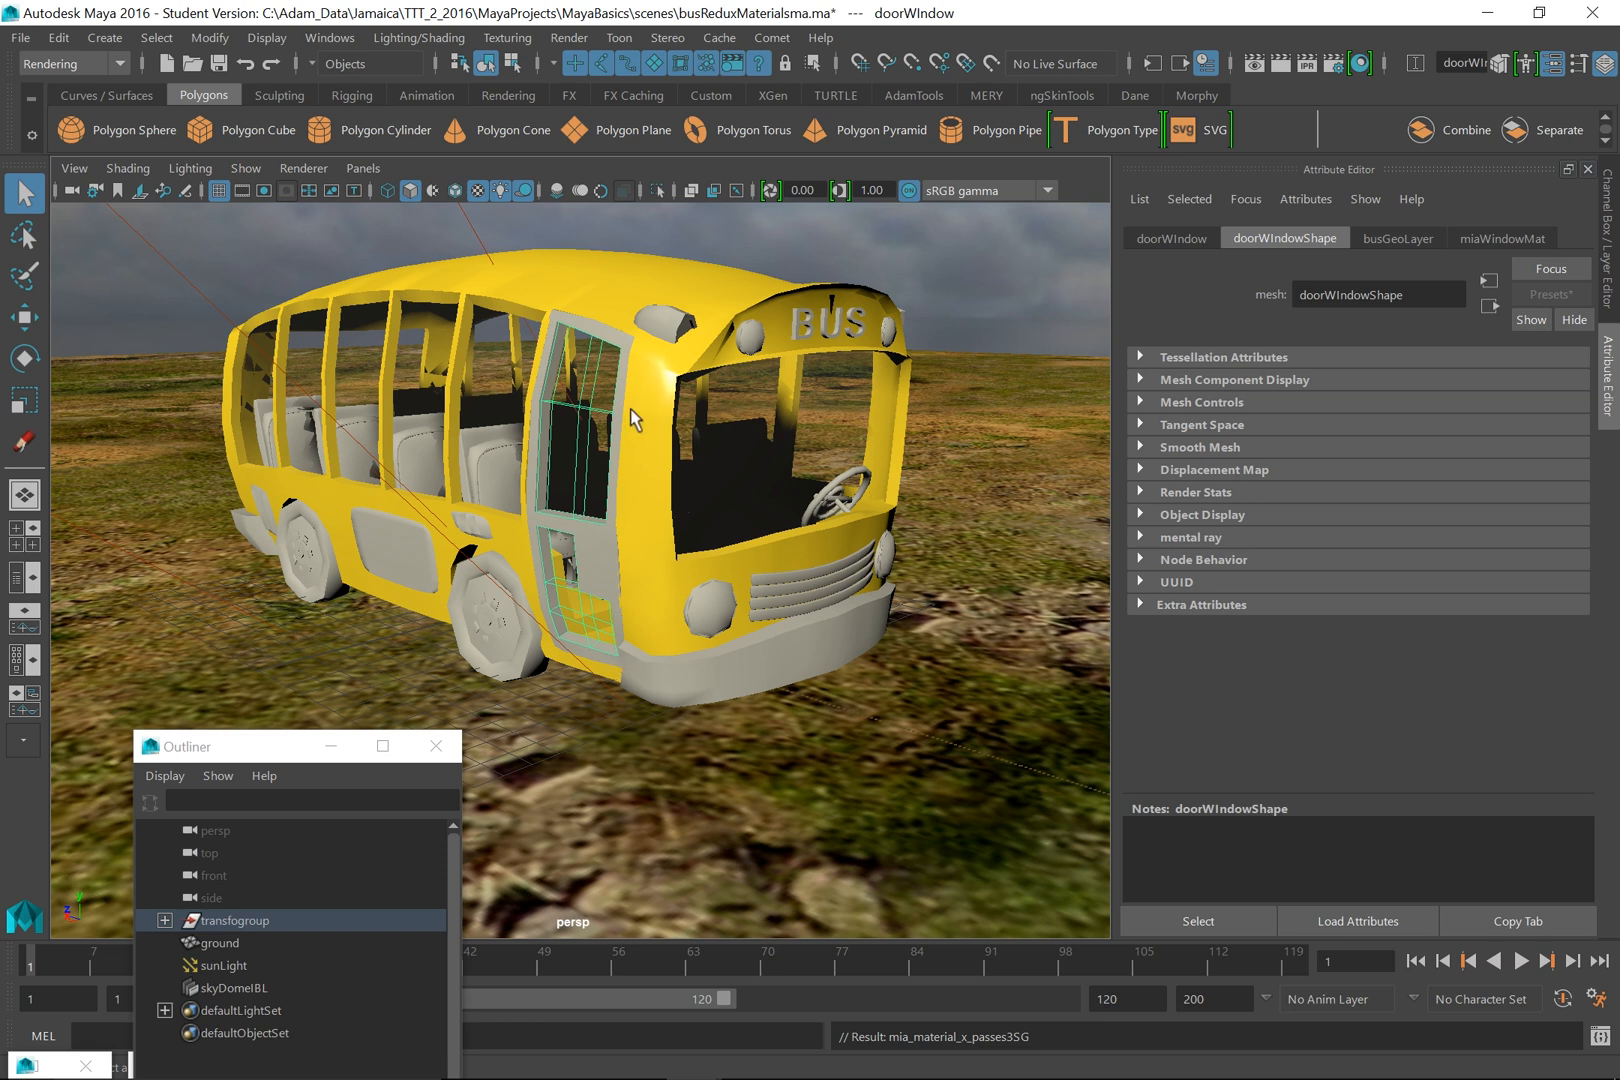
pyautogui.click(616, 350)
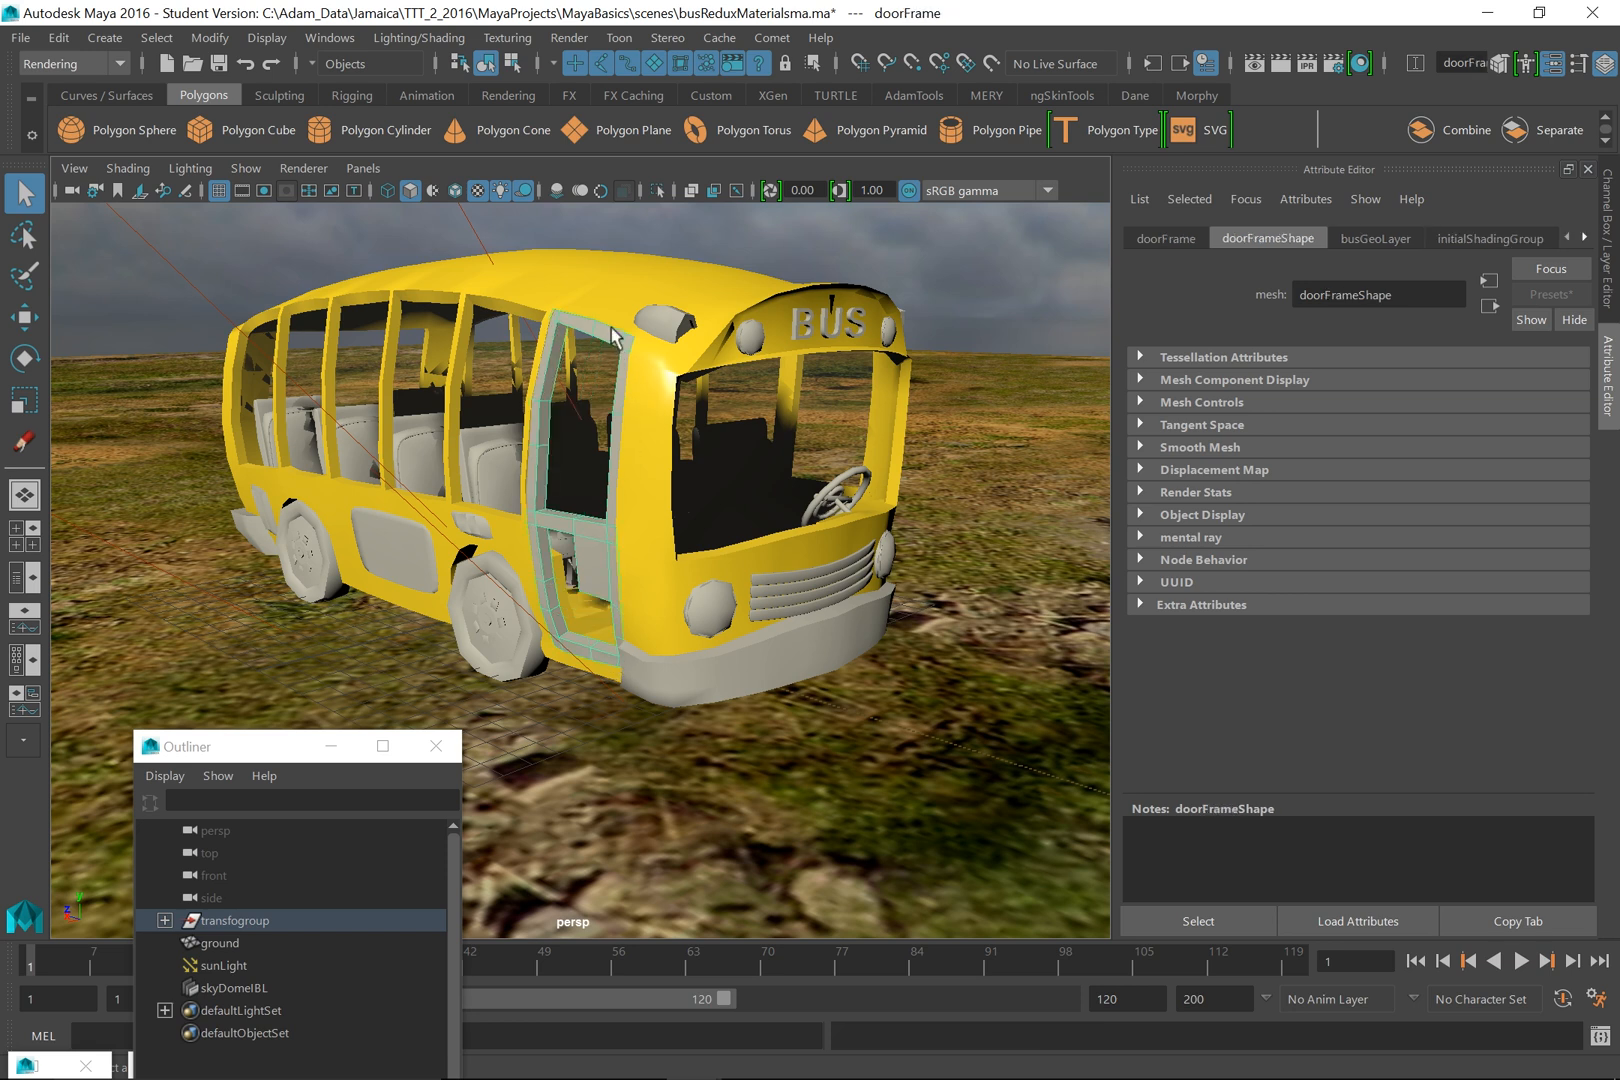
pyautogui.moveTo(620, 350); pyautogui.dragTo(784, 953, button='right')
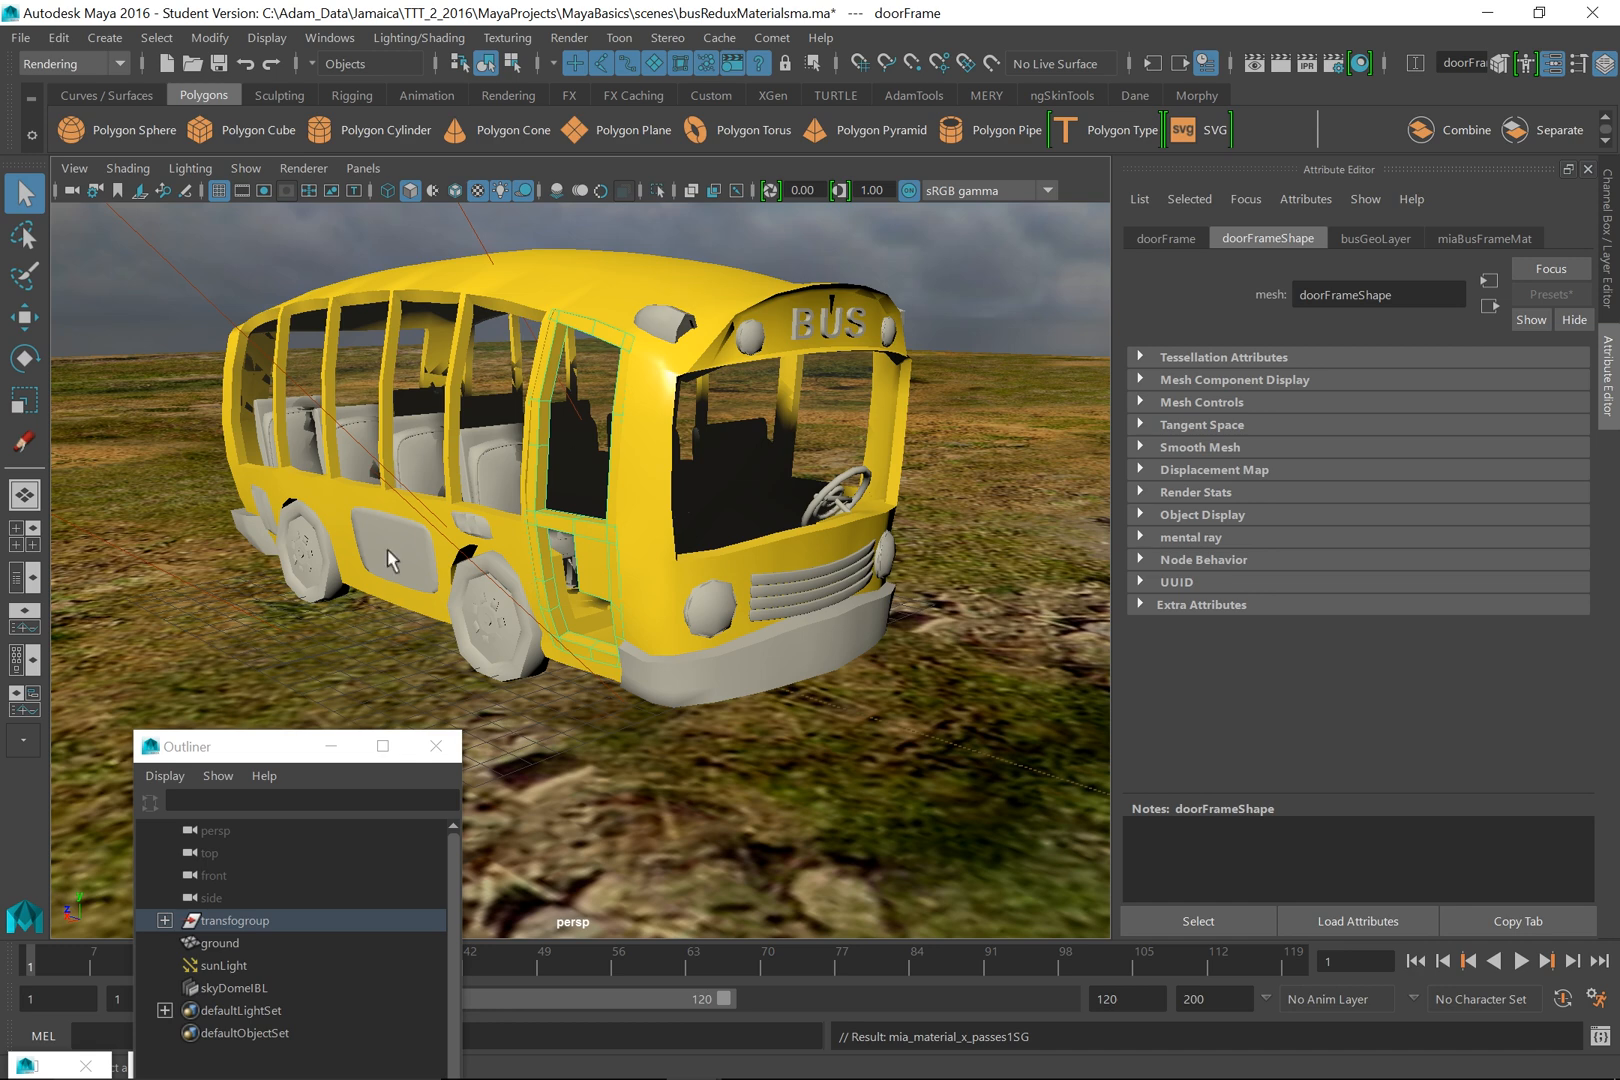
# - Assign a new mental ray mia_material_x_passes material to the front tire by the door
pyautogui.keyDown('alt'); pyautogui.moveTo(407, 585); pyautogui.dragTo(432, 597); pyautogui.keyUp('alt')
pyautogui.click(525, 659)
pyautogui.moveTo(535, 668); pyautogui.dragTo(590, 961, button='right')
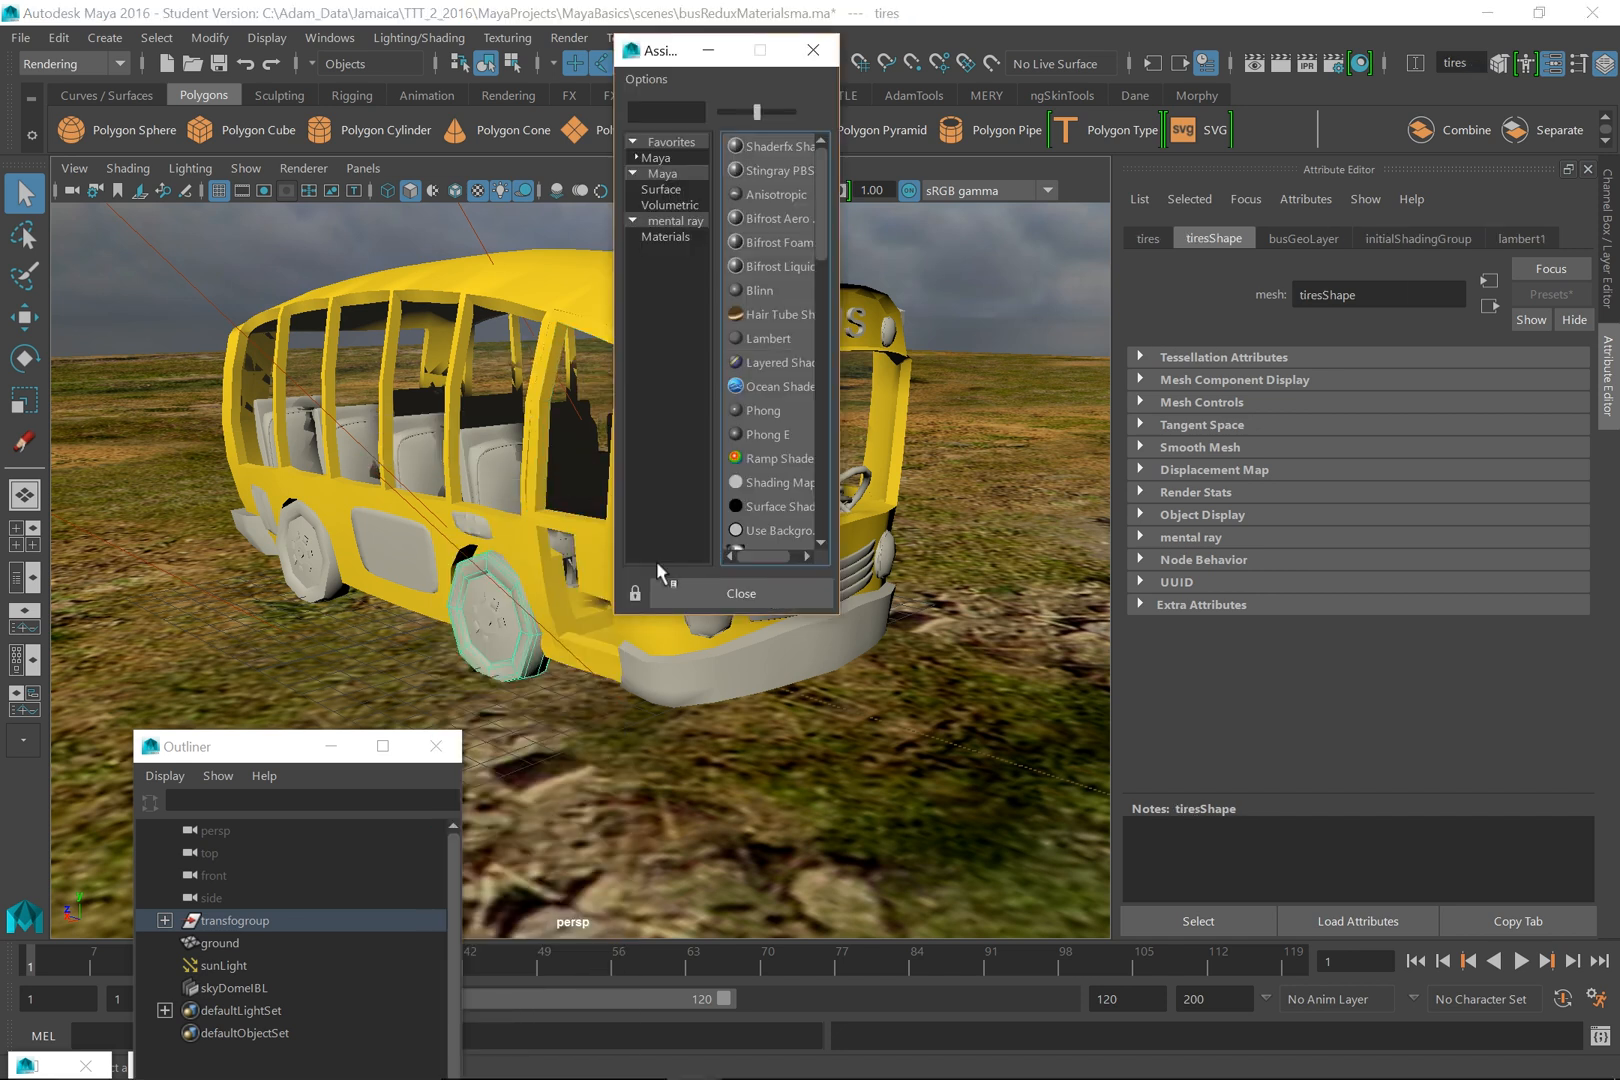
pyautogui.click(684, 238)
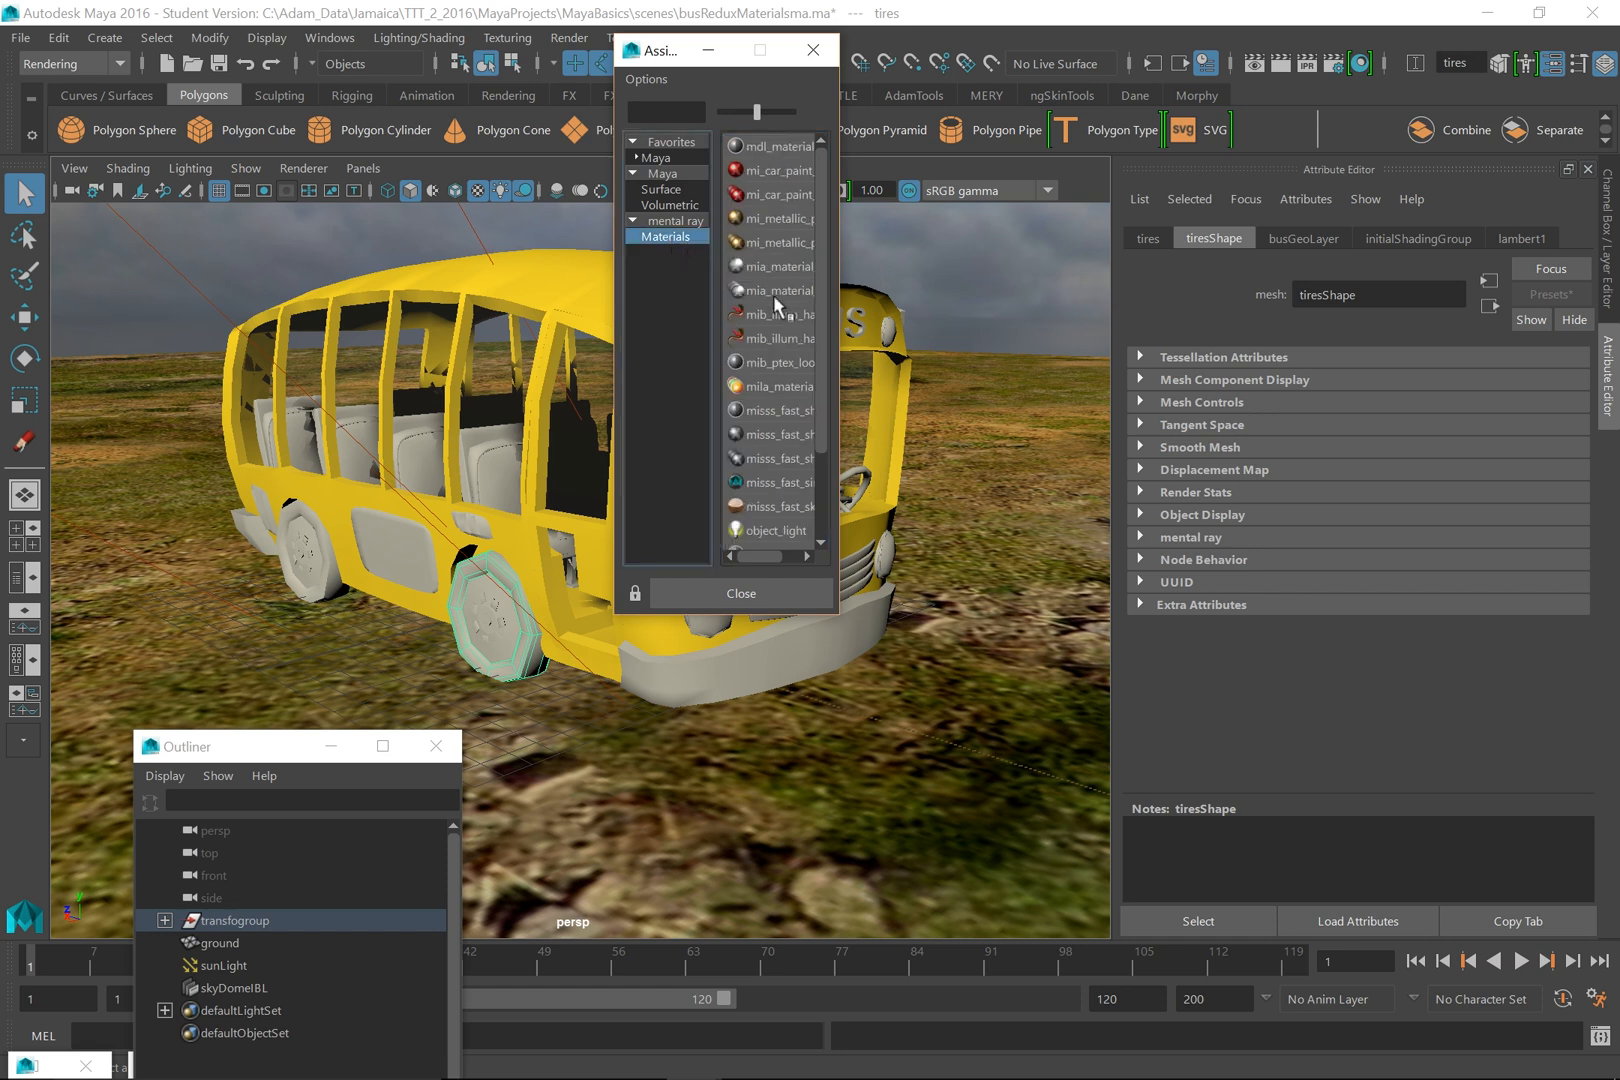
pyautogui.moveTo(835, 302); pyautogui.dragTo(948, 314)
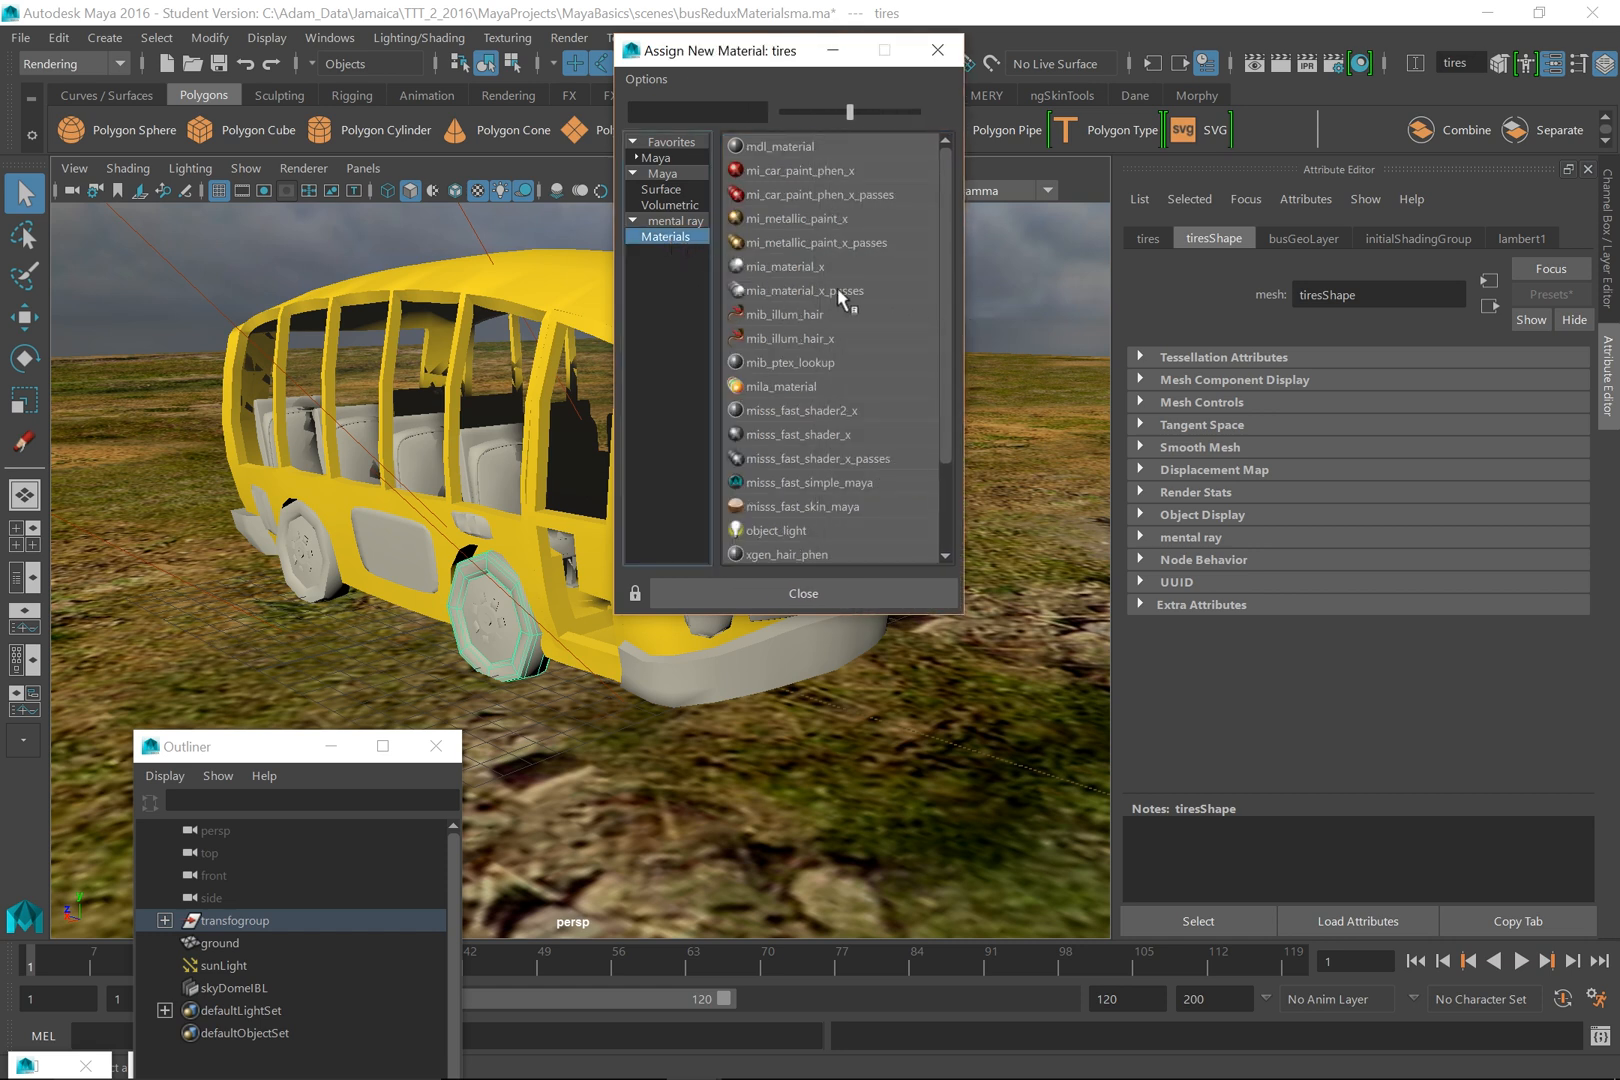
pyautogui.click(780, 290)
# - Save the scene under the new name busReduxMaterials2.ma
pyautogui.click(21, 39)
pyautogui.click(57, 151)
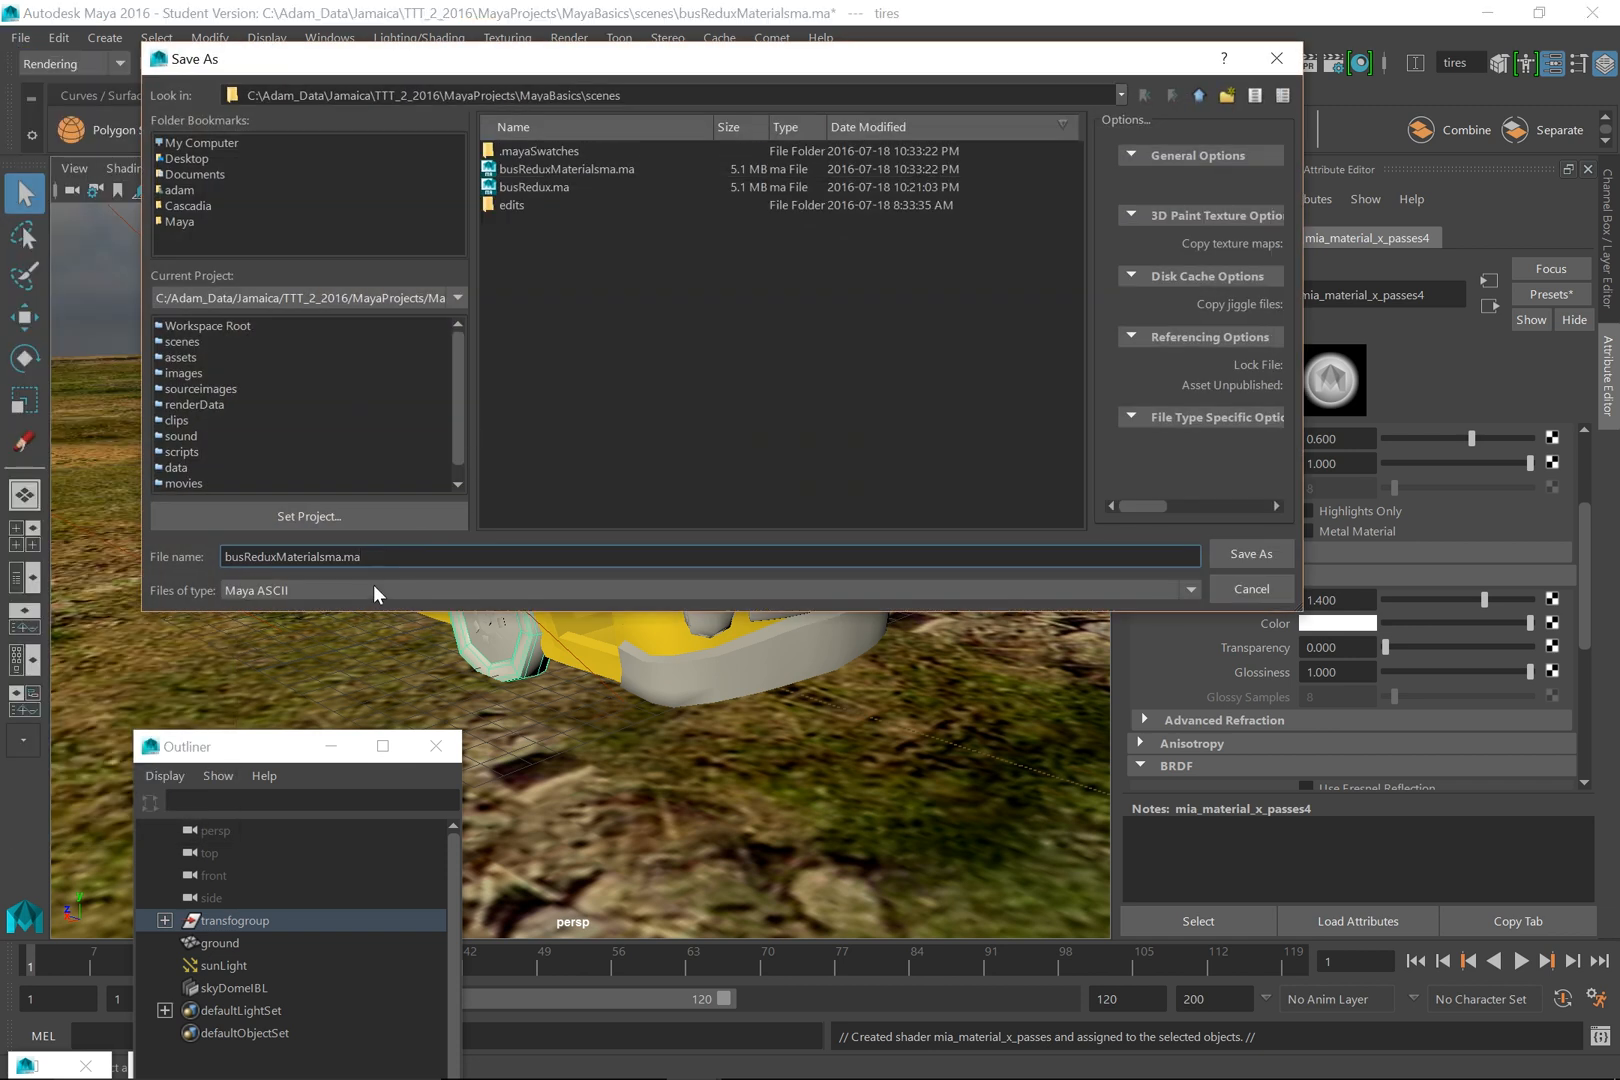
pyautogui.press('BackSpace')
pyautogui.press('BackSpace')
pyautogui.press('Return')
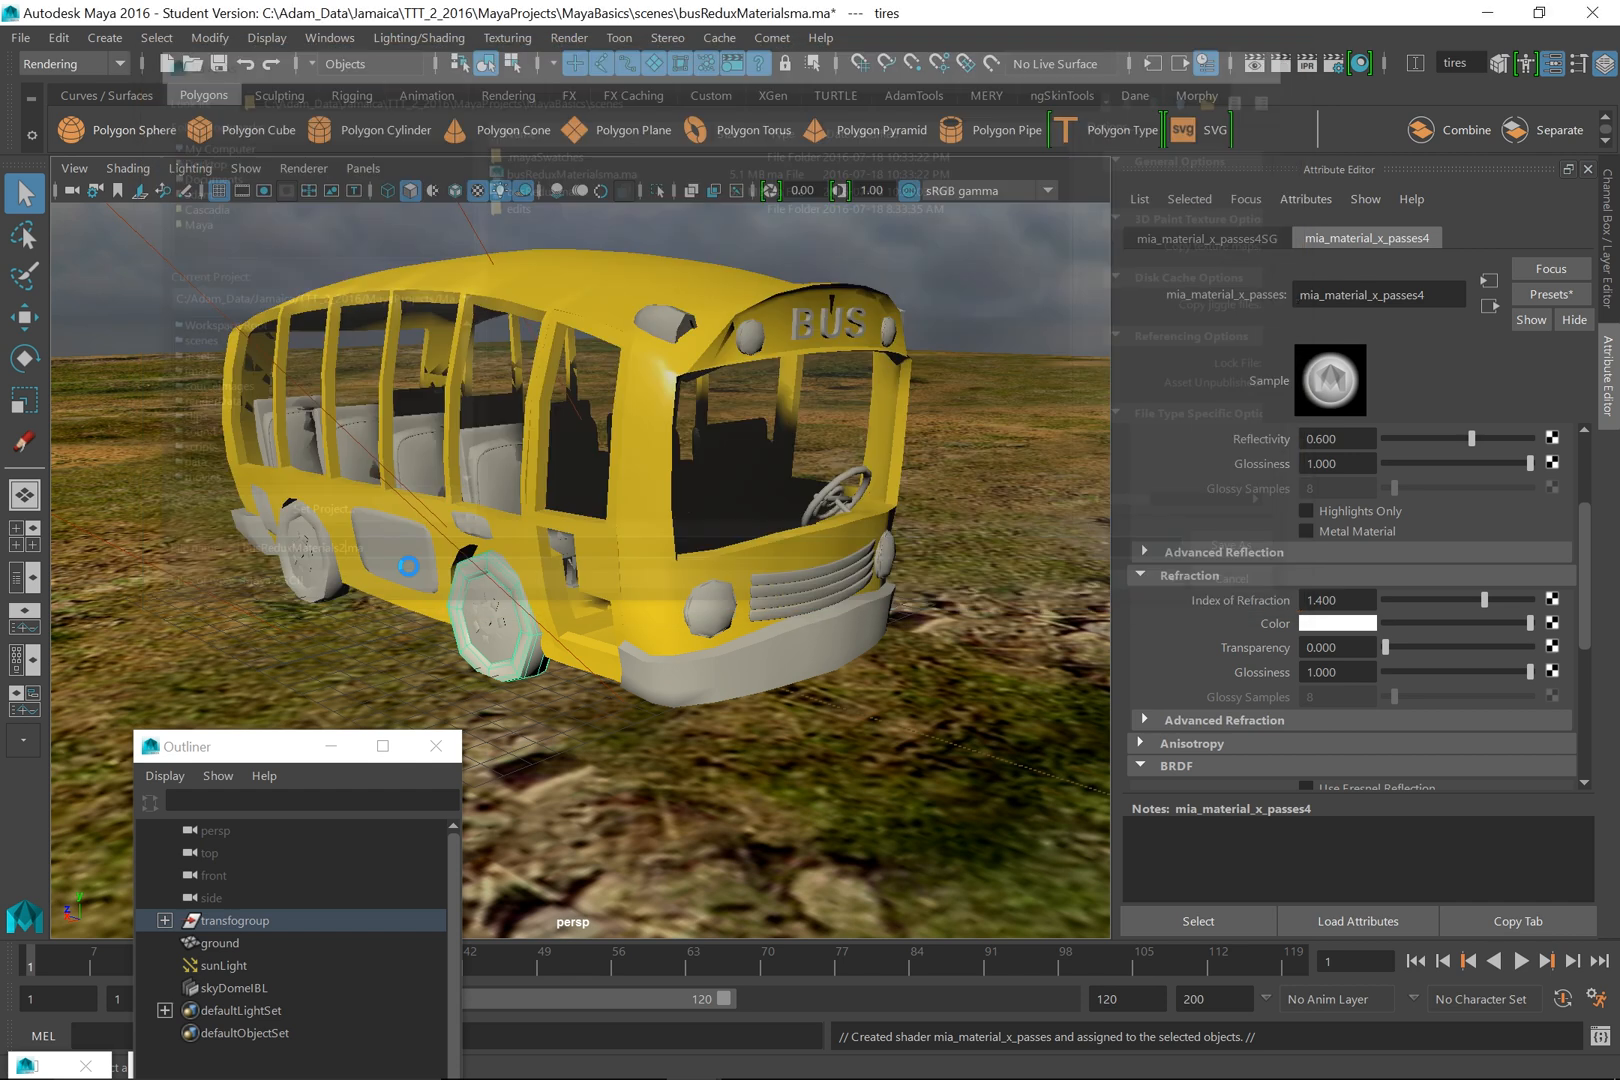
# - Rename the tire's new material as mia_TireMat
pyautogui.click(764, 573)
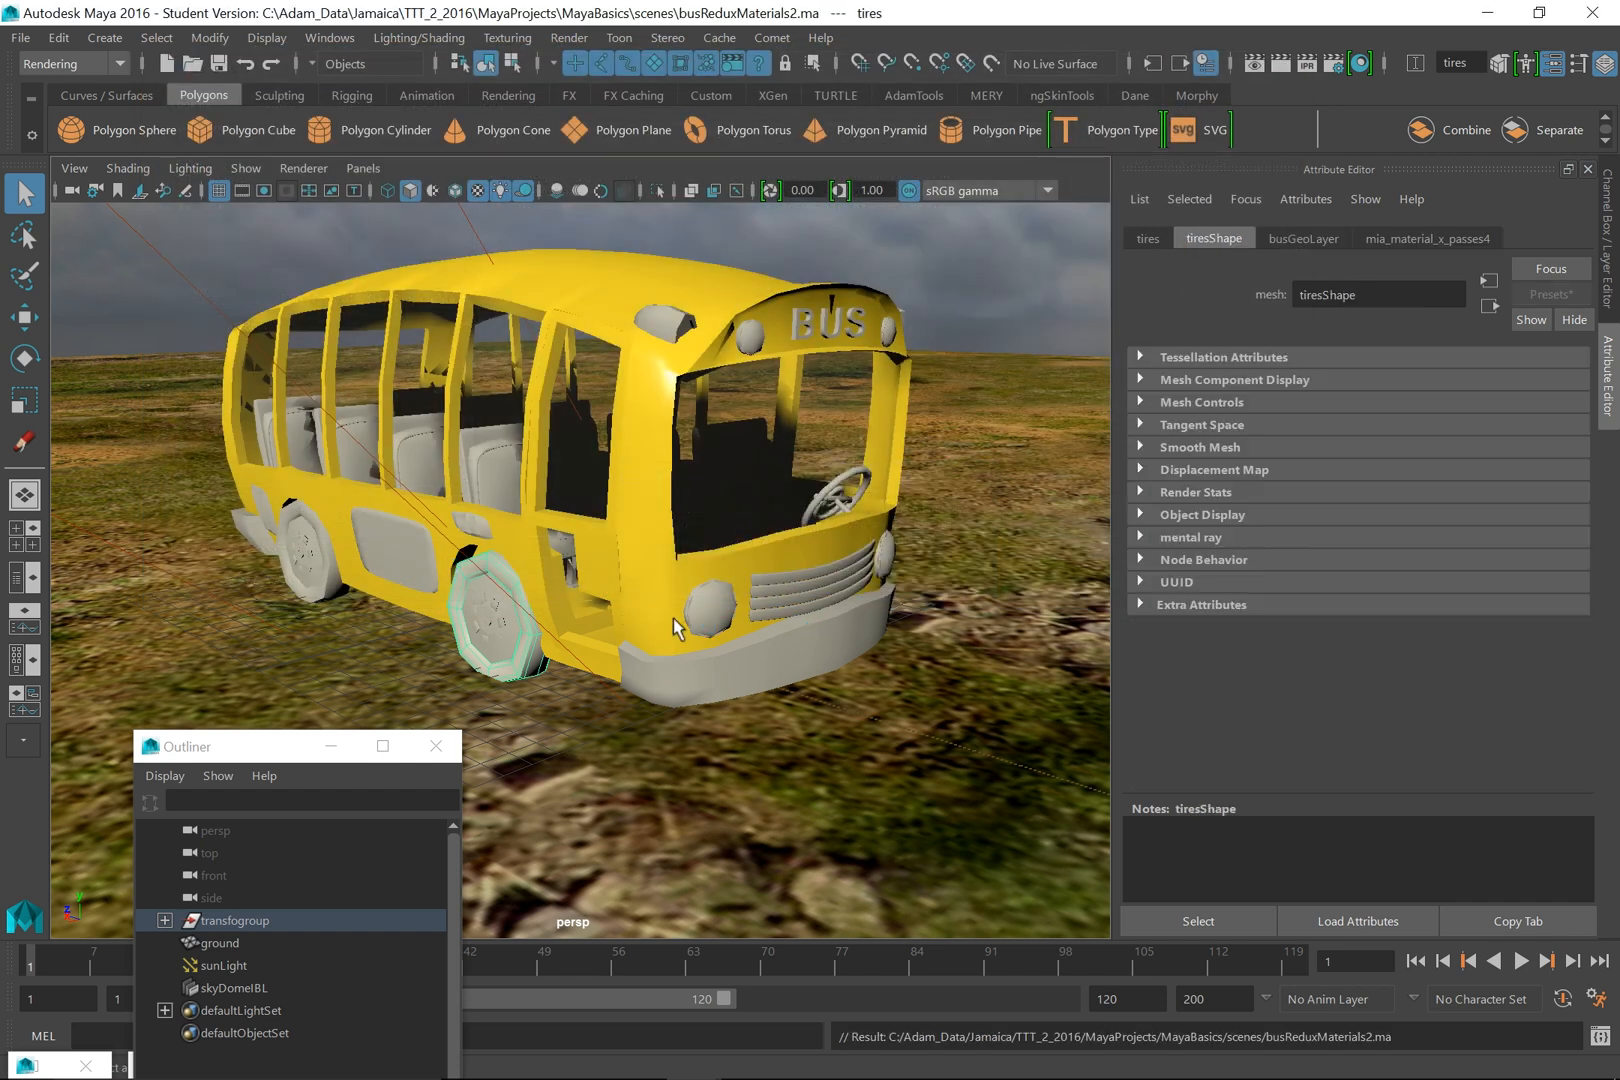
pyautogui.click(1434, 240)
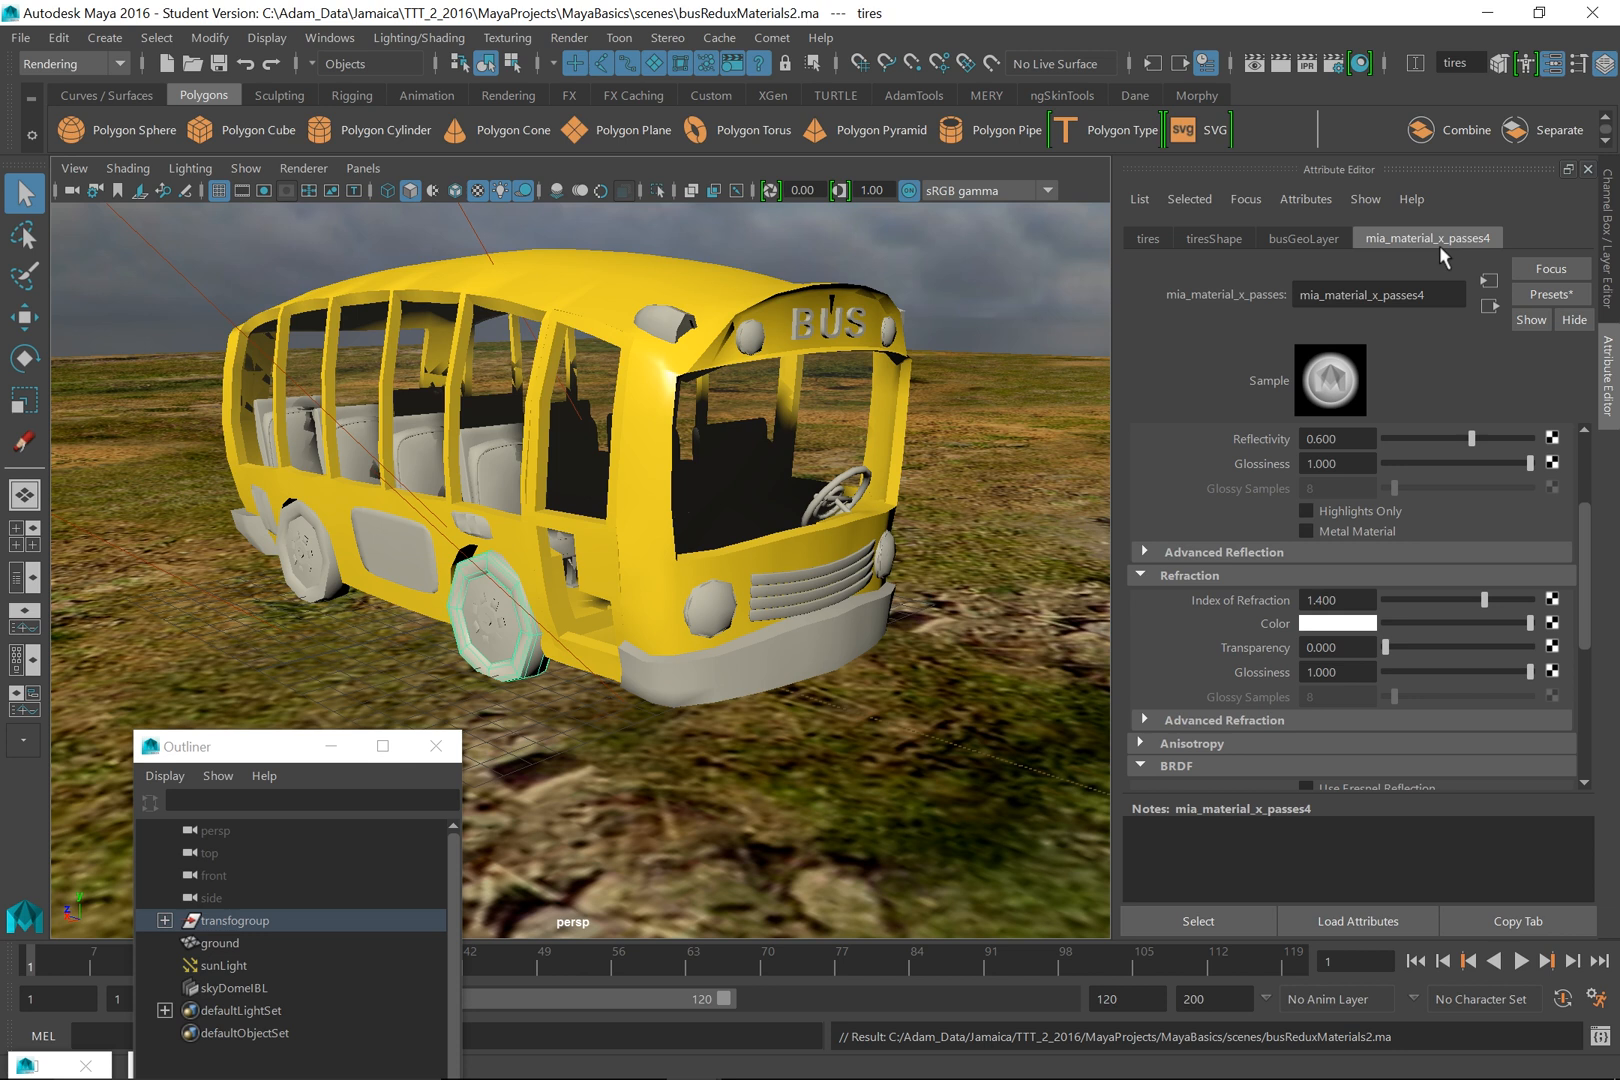
pyautogui.doubleClick(1430, 295)
pyautogui.write('mia_TireMat')
pyautogui.press('Return')
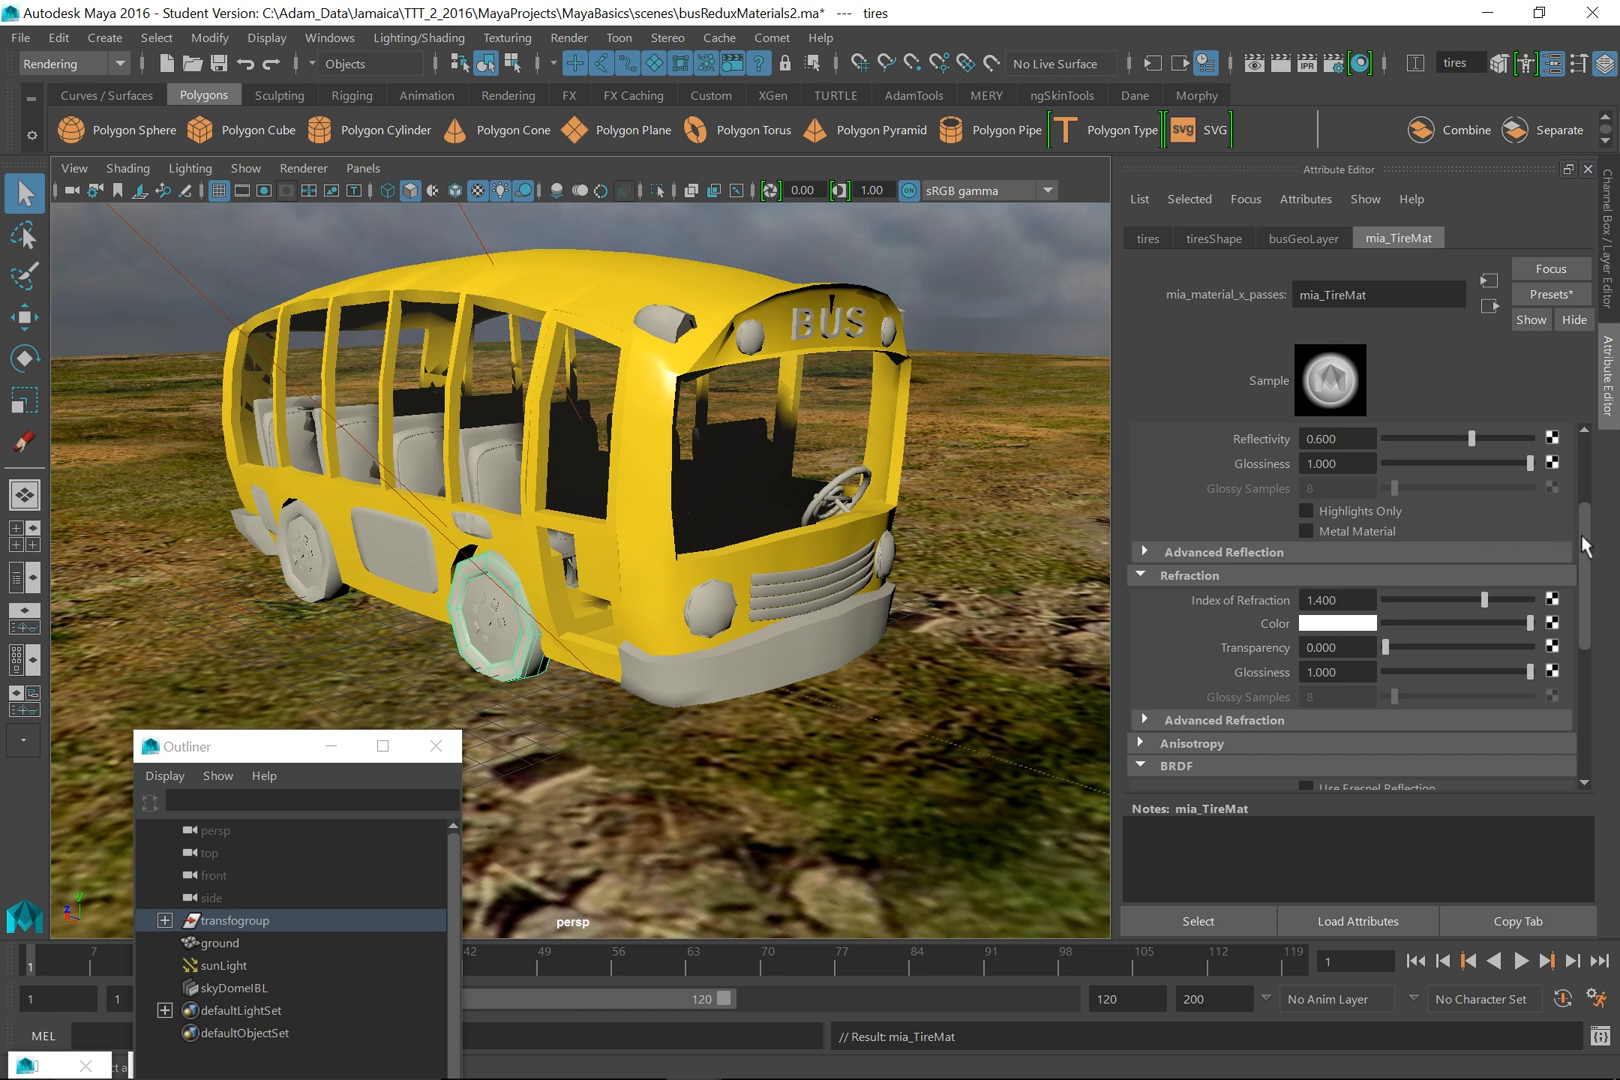
# - Darken mia_TireMat's diffuse color to near black
pyautogui.moveTo(1581, 534); pyautogui.dragTo(1581, 461)
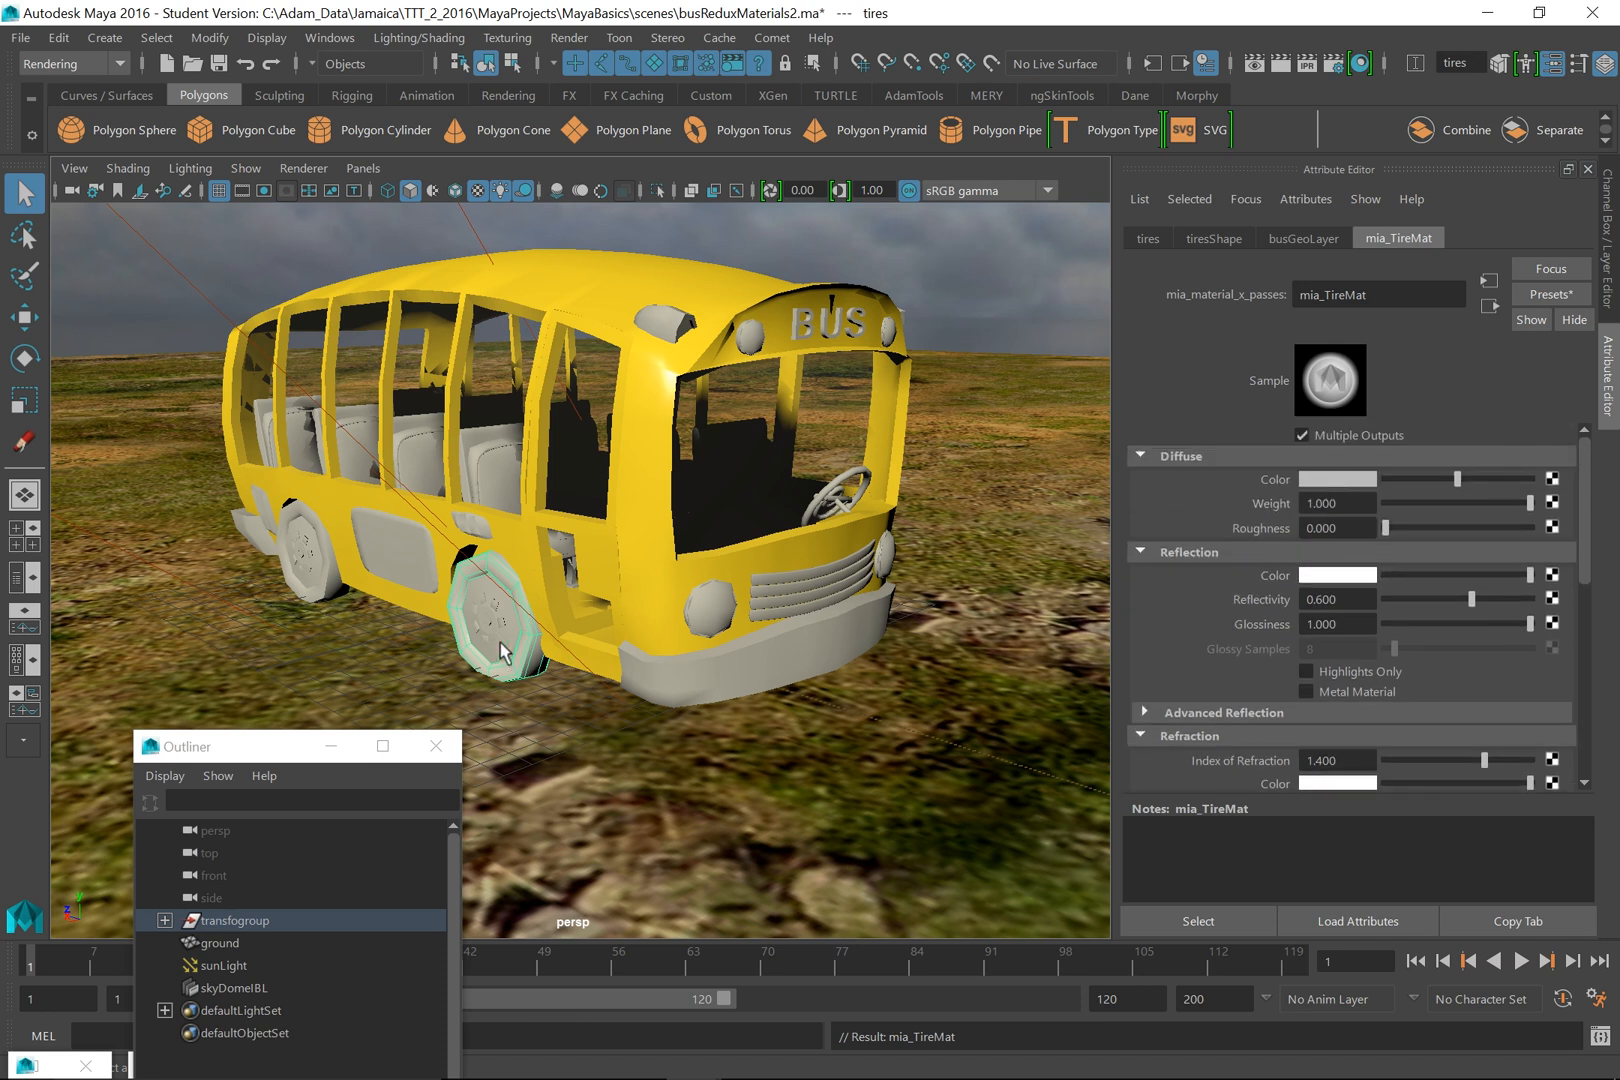
pyautogui.click(1330, 479)
pyautogui.moveTo(1314, 601); pyautogui.dragTo(1296, 608)
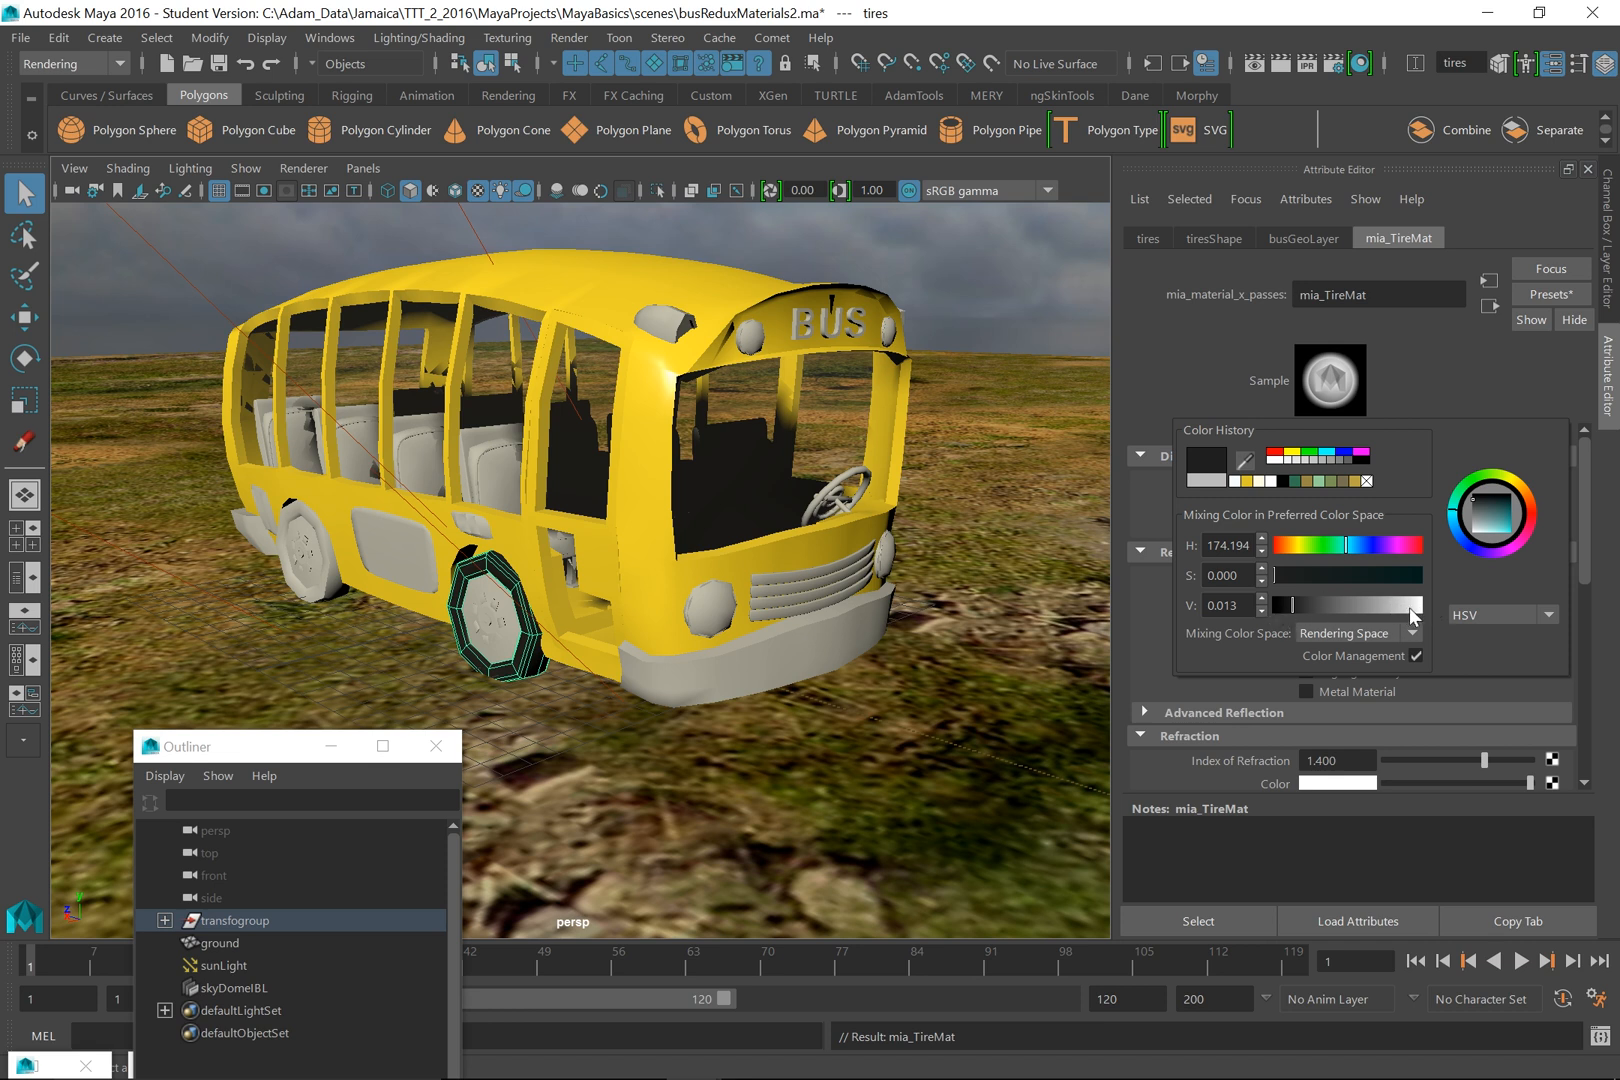
pyautogui.click(1286, 607)
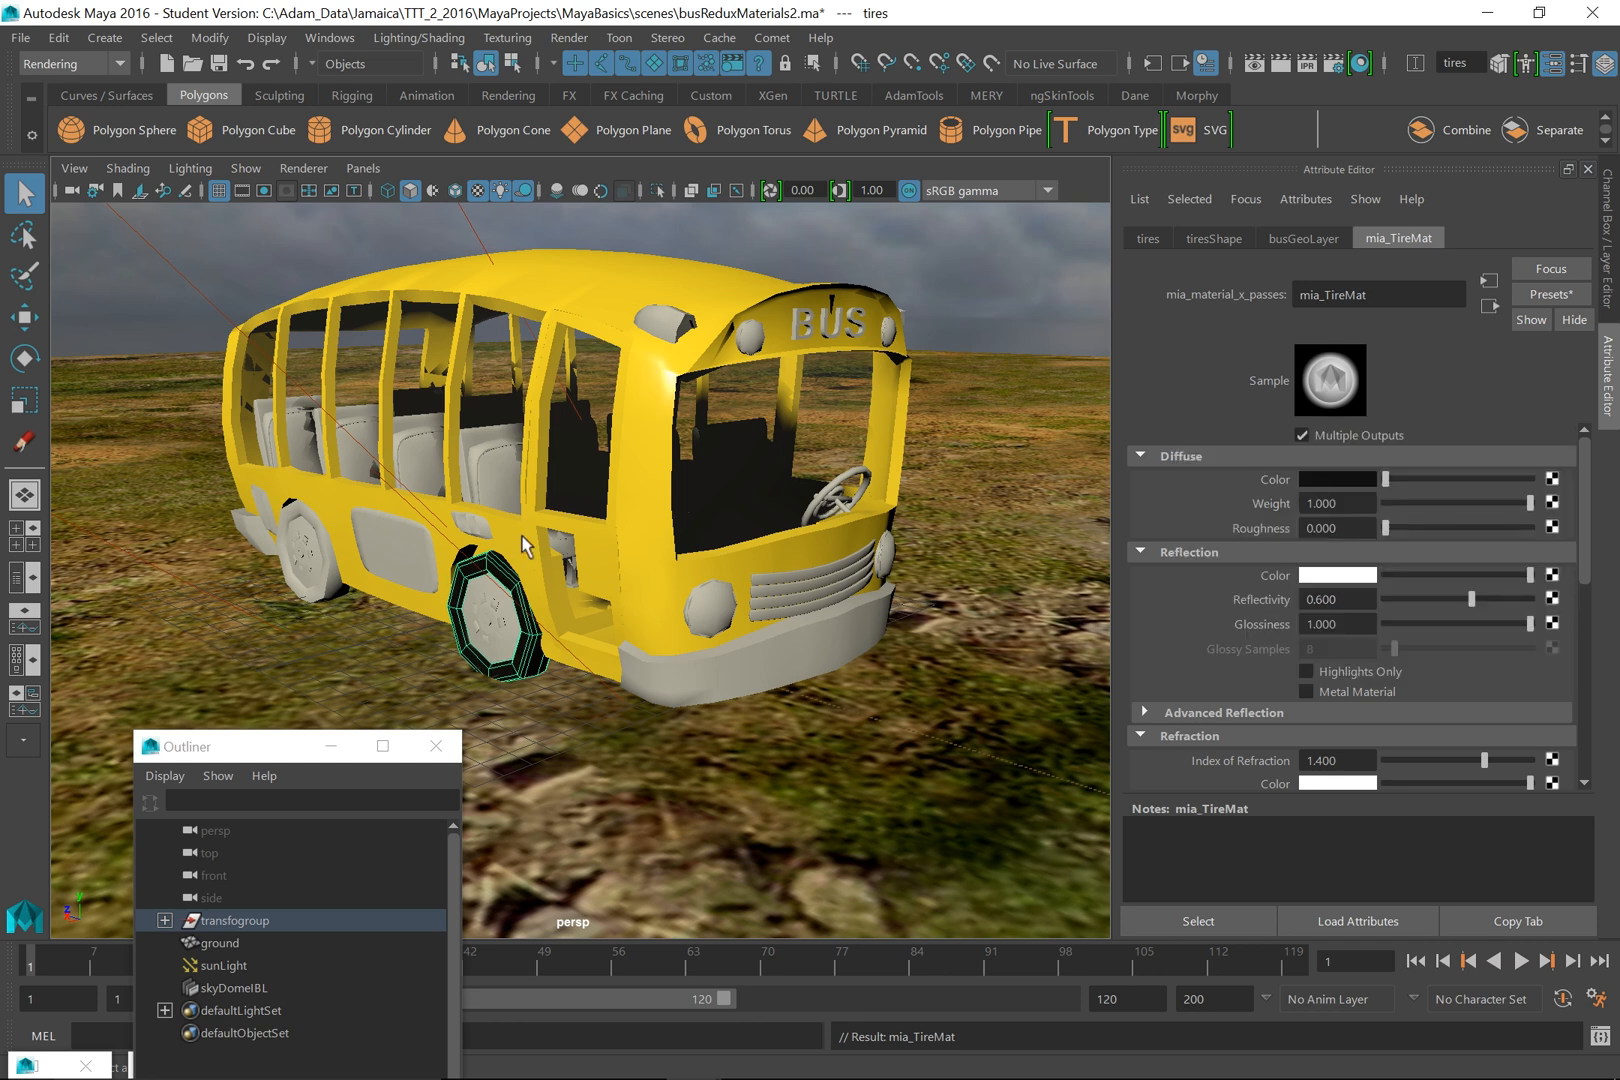
# - Lighten mia_TireMat's diffuse color slightly to a dark rubber gray
pyautogui.keyDown('alt'); pyautogui.moveTo(497, 588); pyautogui.dragTo(570, 598); pyautogui.keyUp('alt')
pyautogui.keyDown('alt'); pyautogui.moveTo(505, 610); pyautogui.dragTo(551, 629, button='right'); pyautogui.keyUp('alt')
pyautogui.click(557, 640)
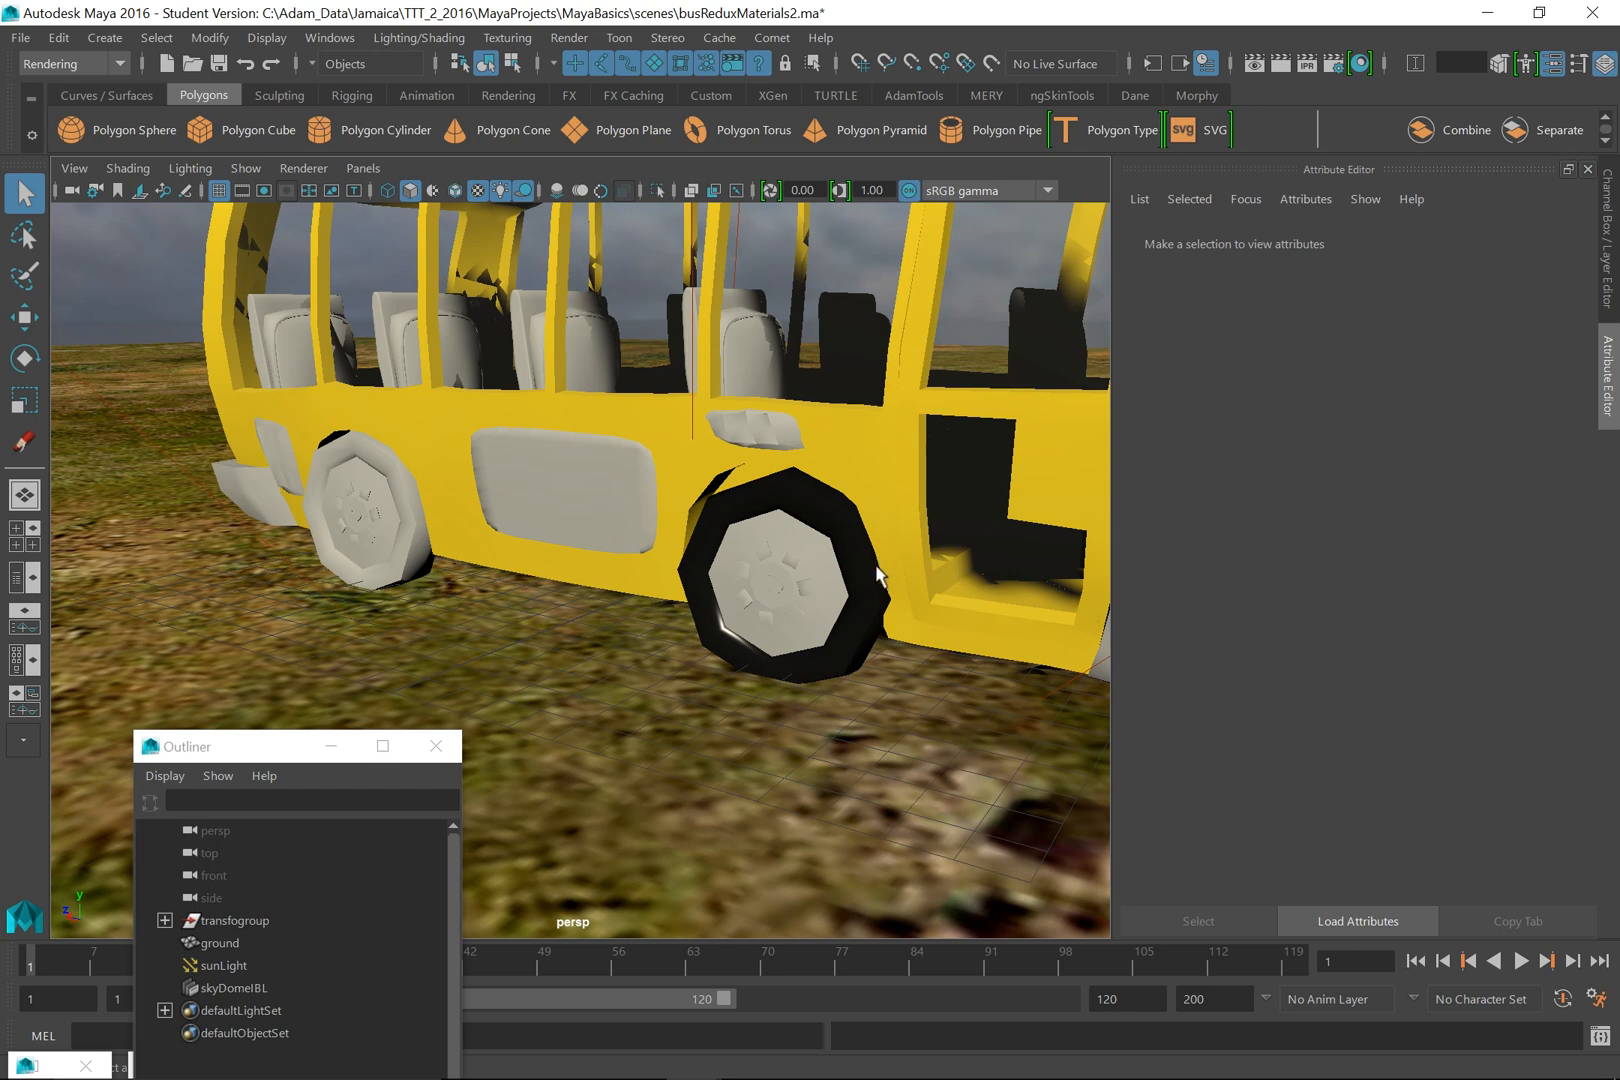
pyautogui.click(845, 563)
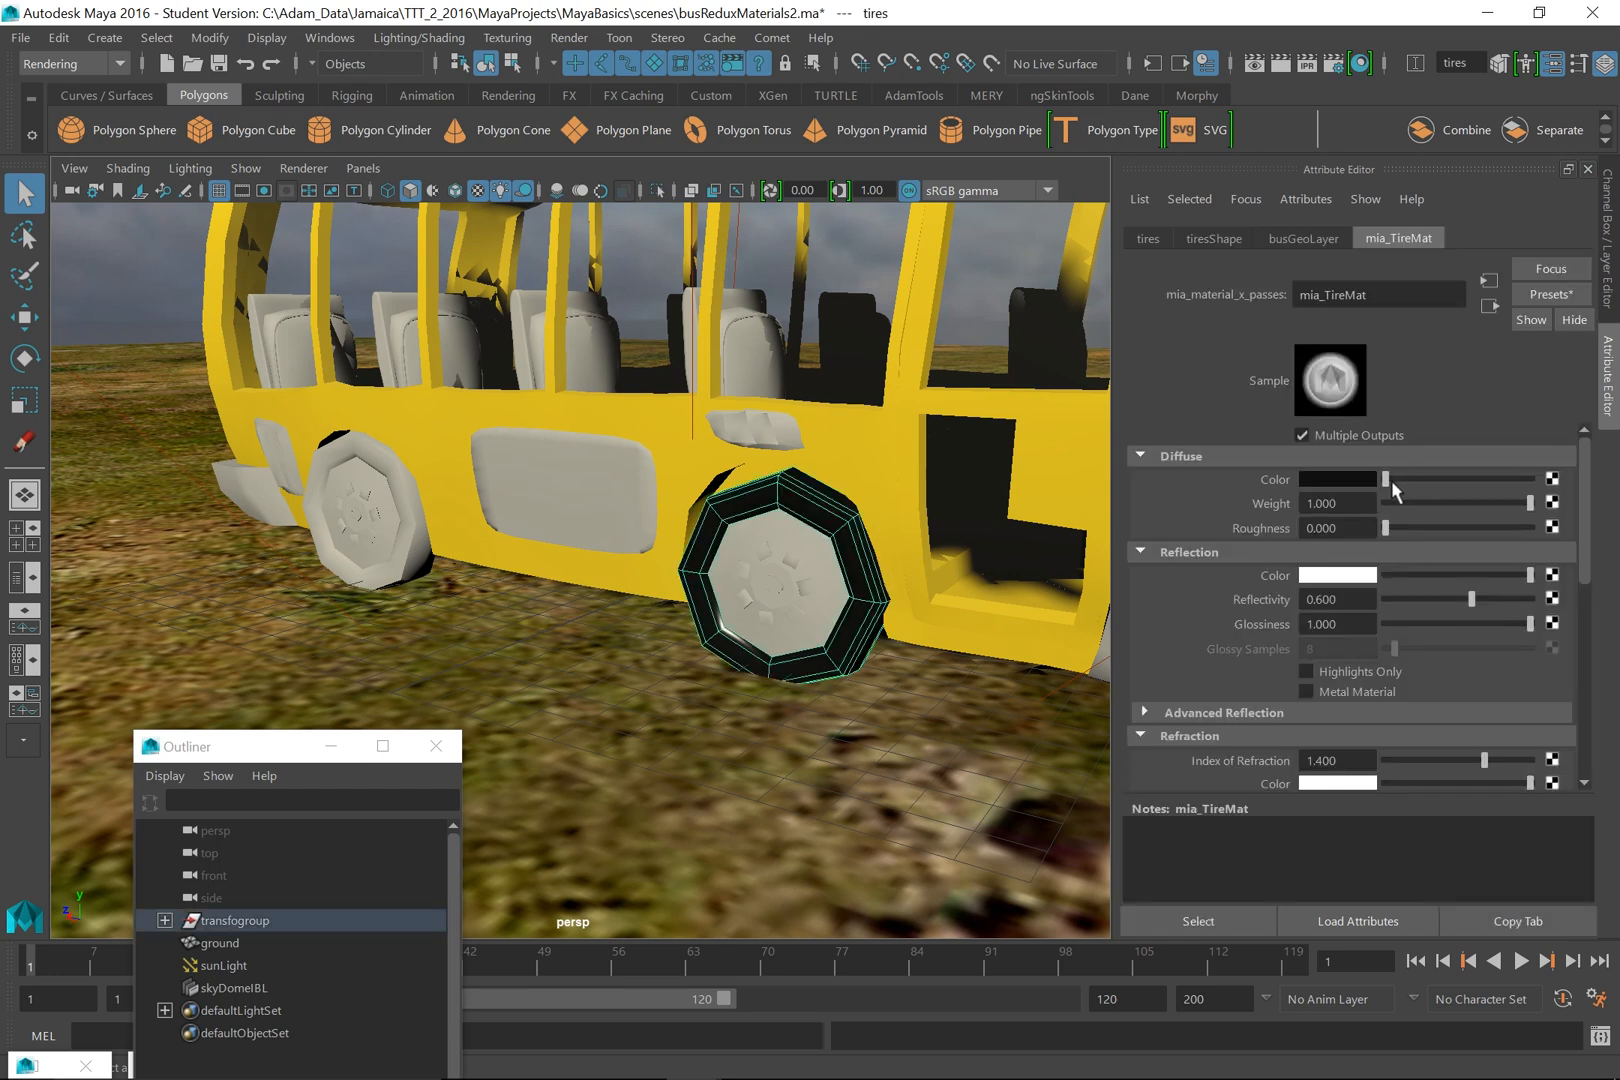
pyautogui.moveTo(1388, 487); pyautogui.dragTo(1397, 490)
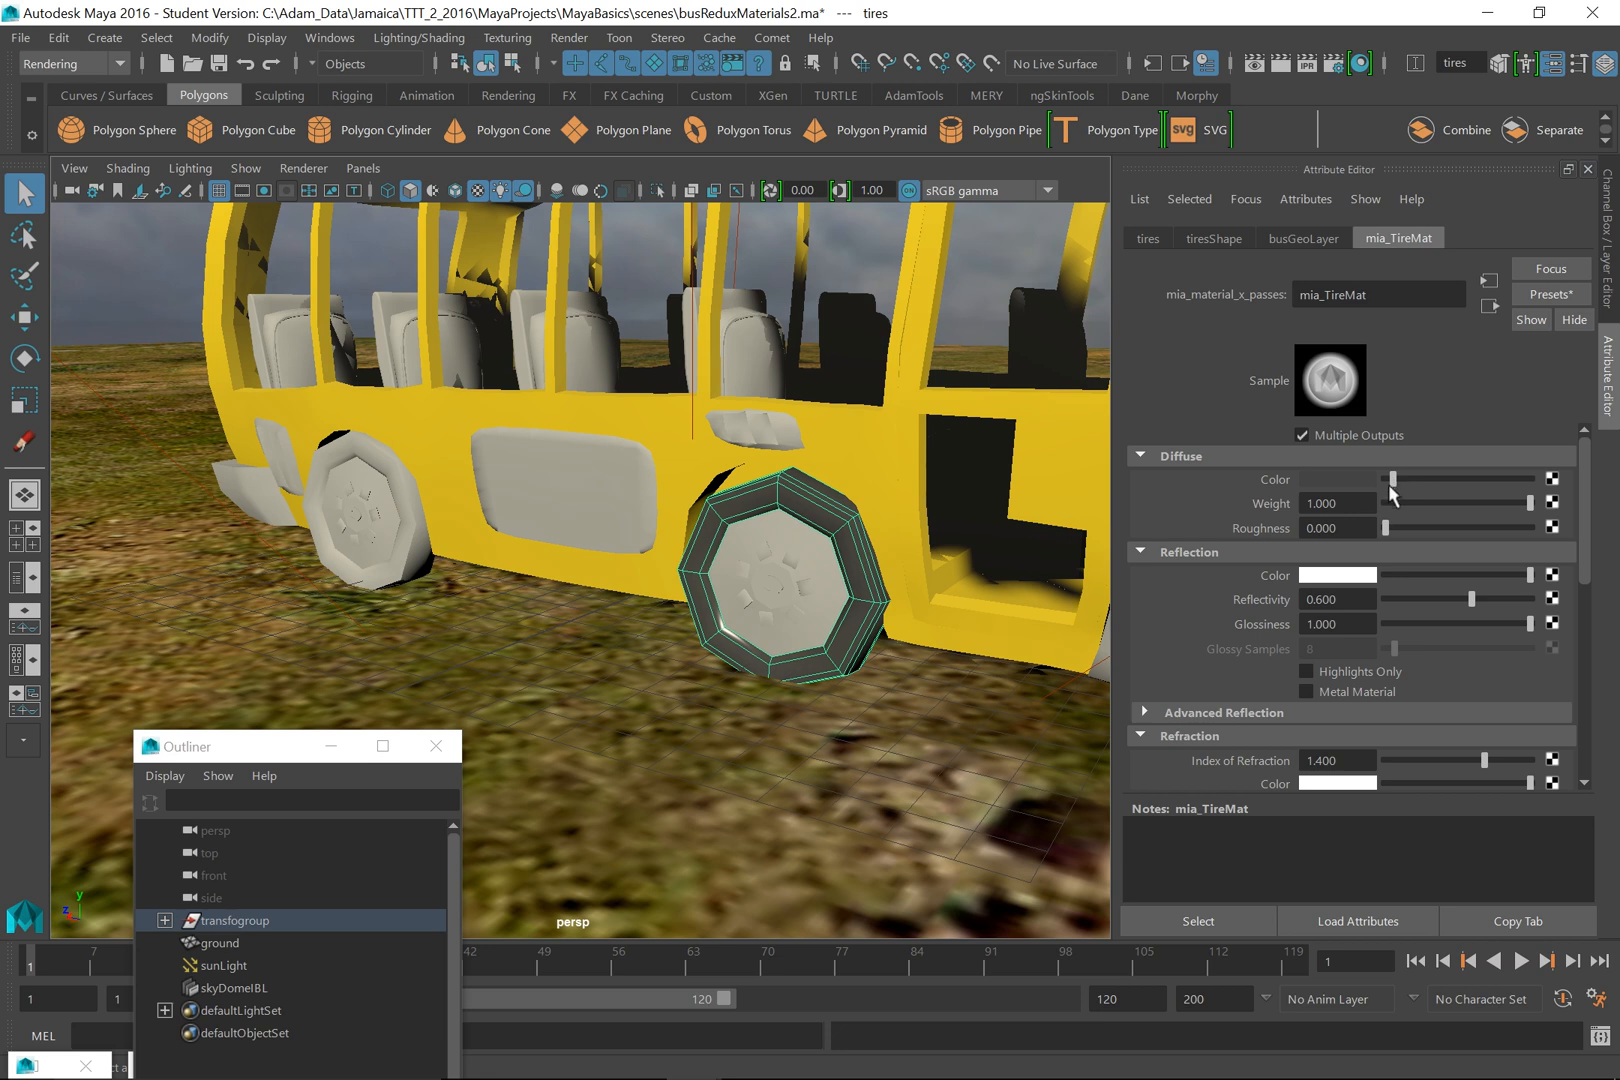
pyautogui.click(1369, 490)
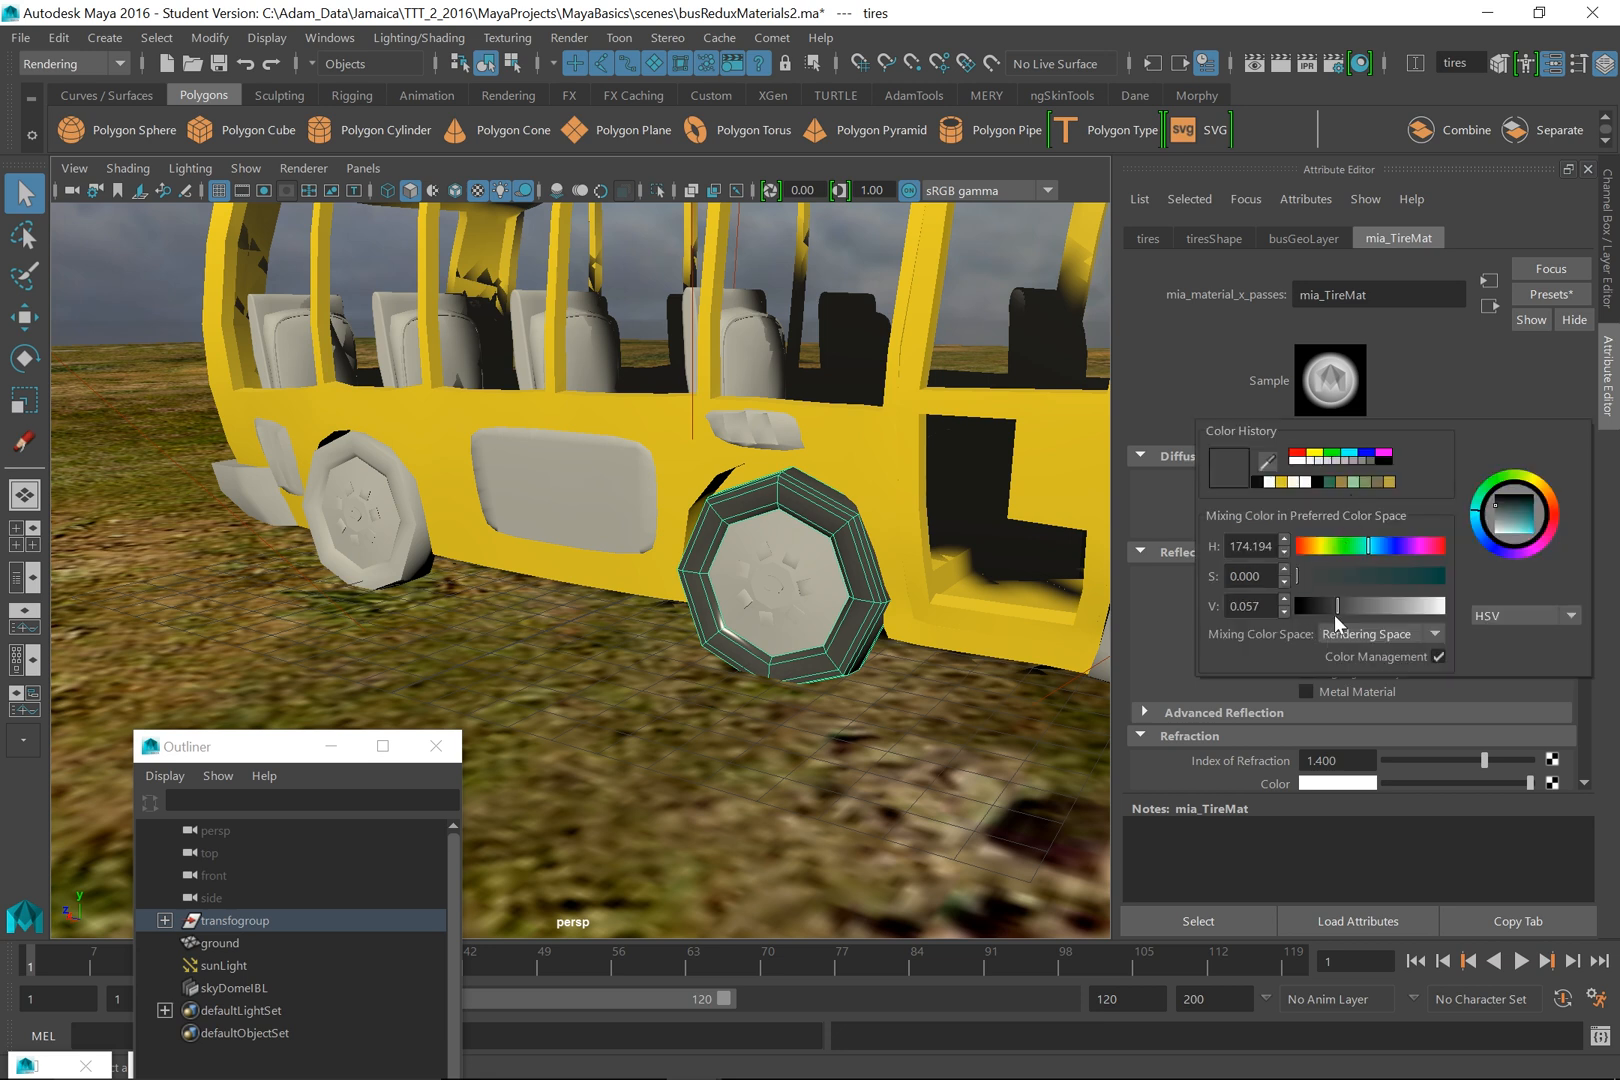
pyautogui.click(1330, 608)
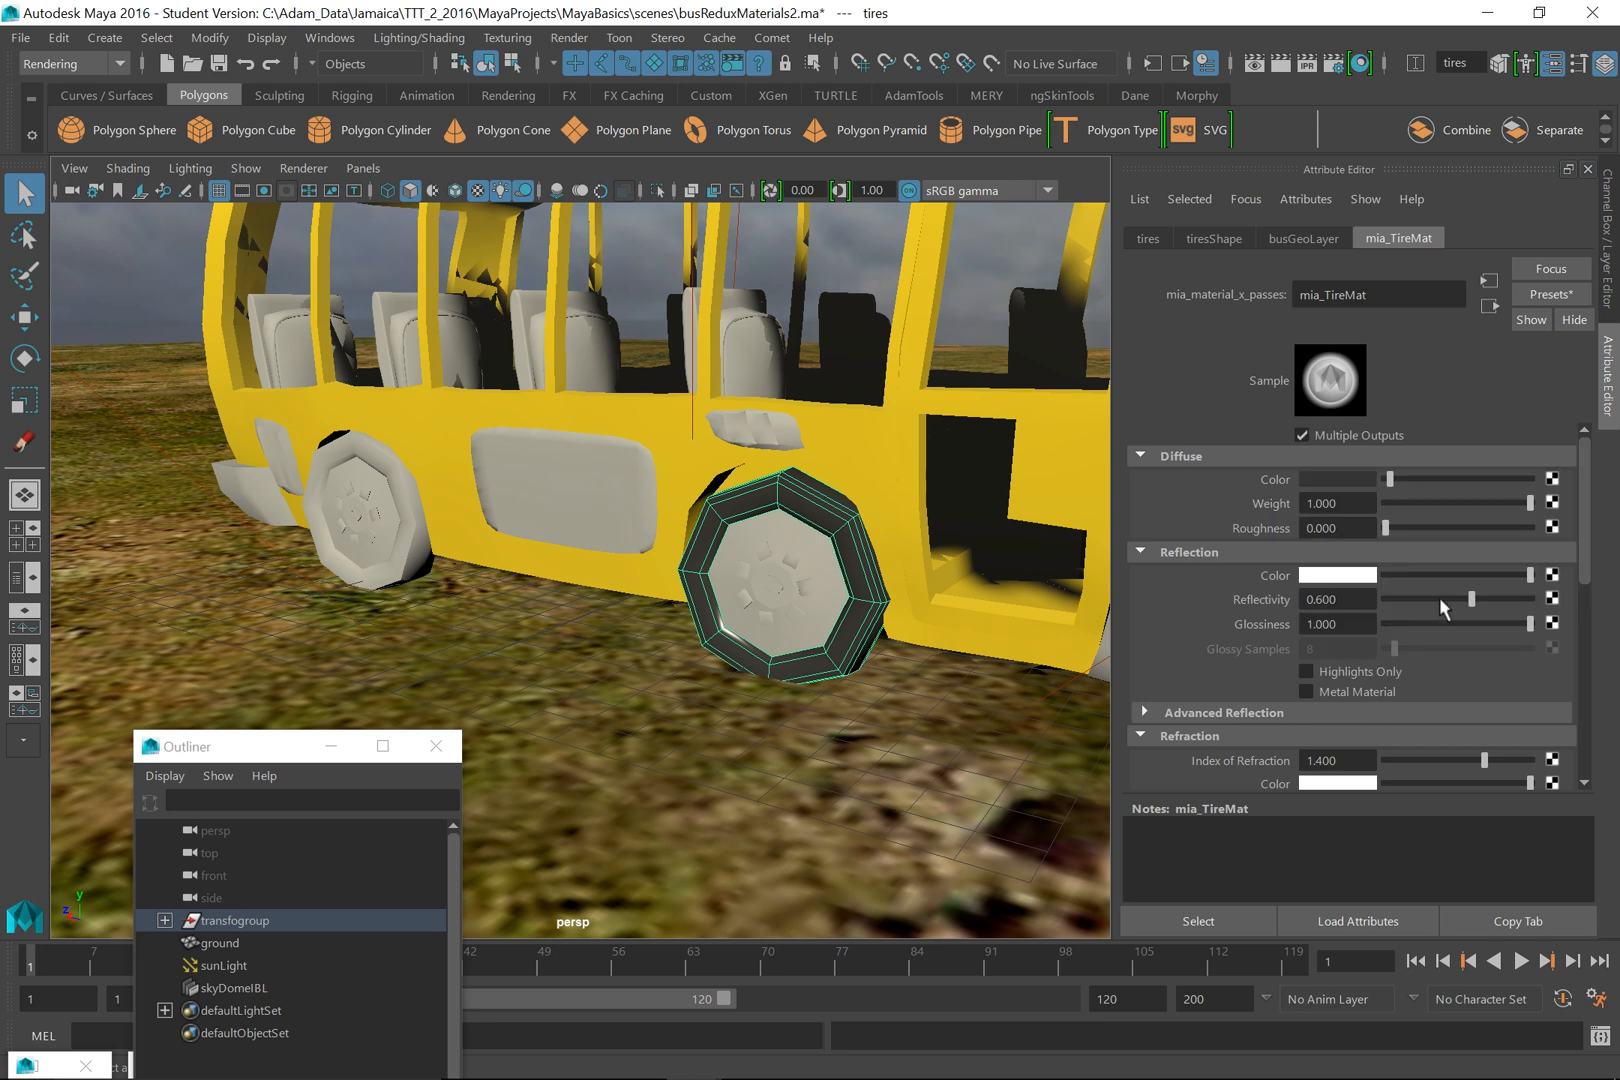
# - Lower mia_TireMat's reflectivity to 0.275 and reflection glossiness to 0.912, and enable Use Fresnel Reflection in its BRDF settings
pyautogui.moveTo(1472, 605); pyautogui.dragTo(1427, 614)
pyautogui.moveTo(1530, 623); pyautogui.dragTo(1513, 633)
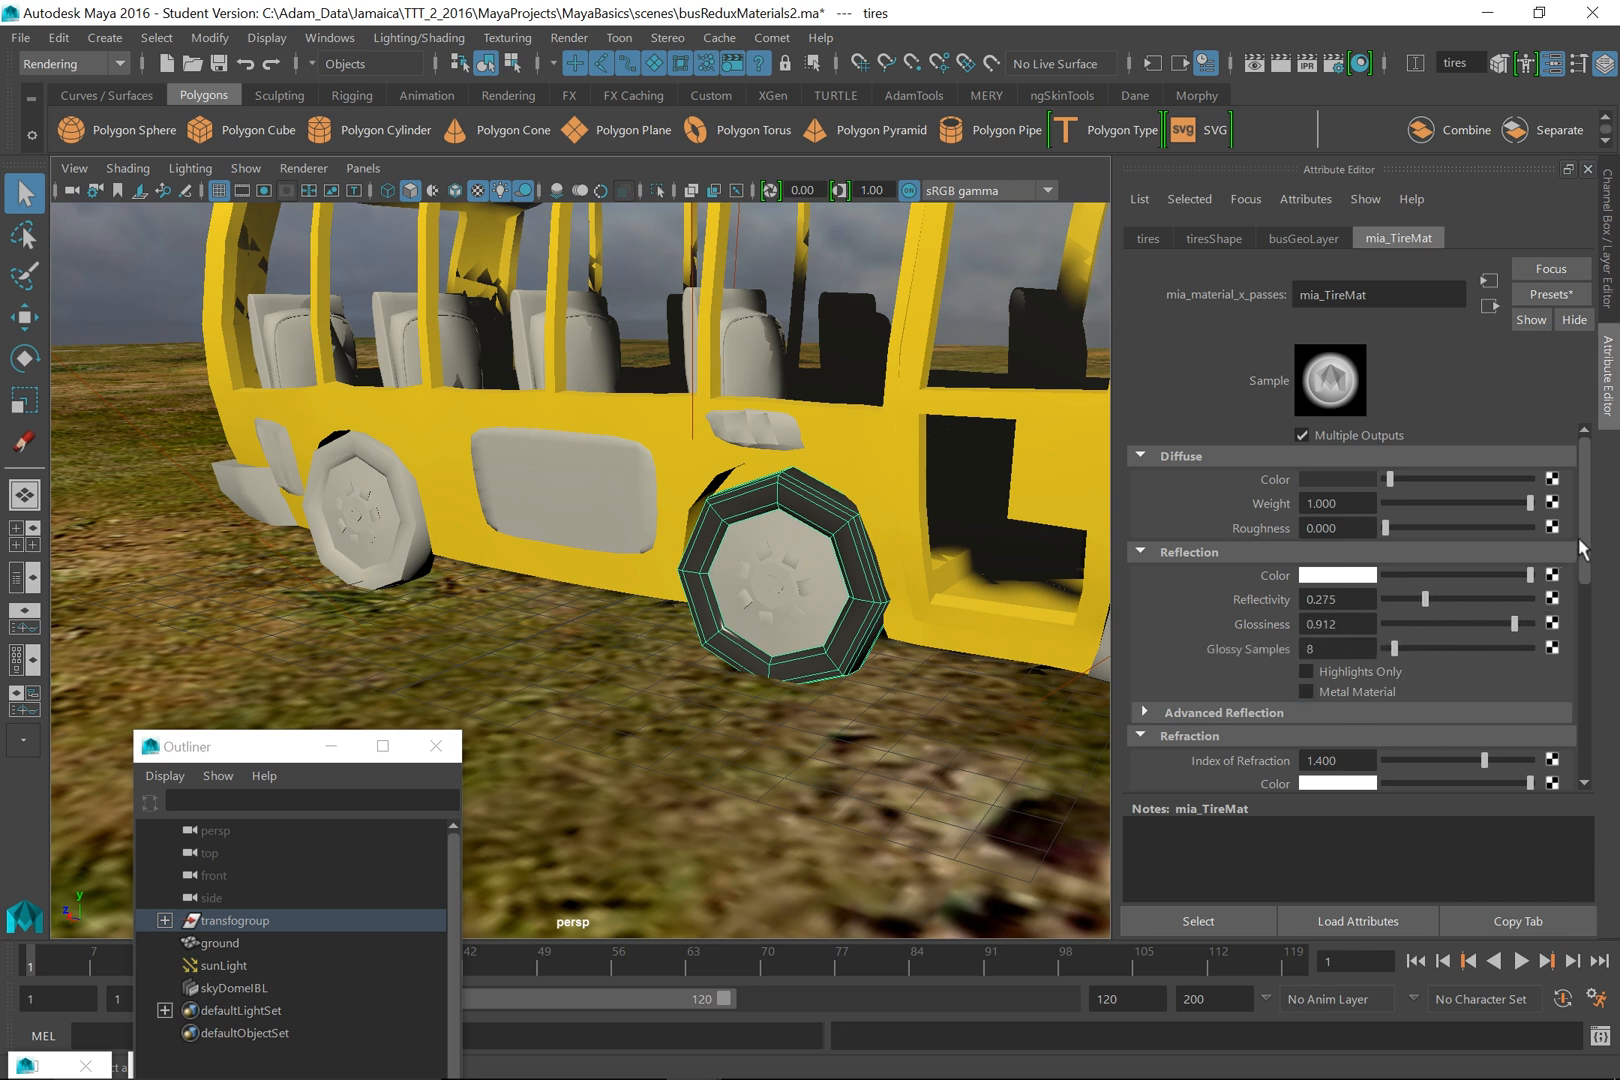
pyautogui.scroll(-4, 1584, 550)
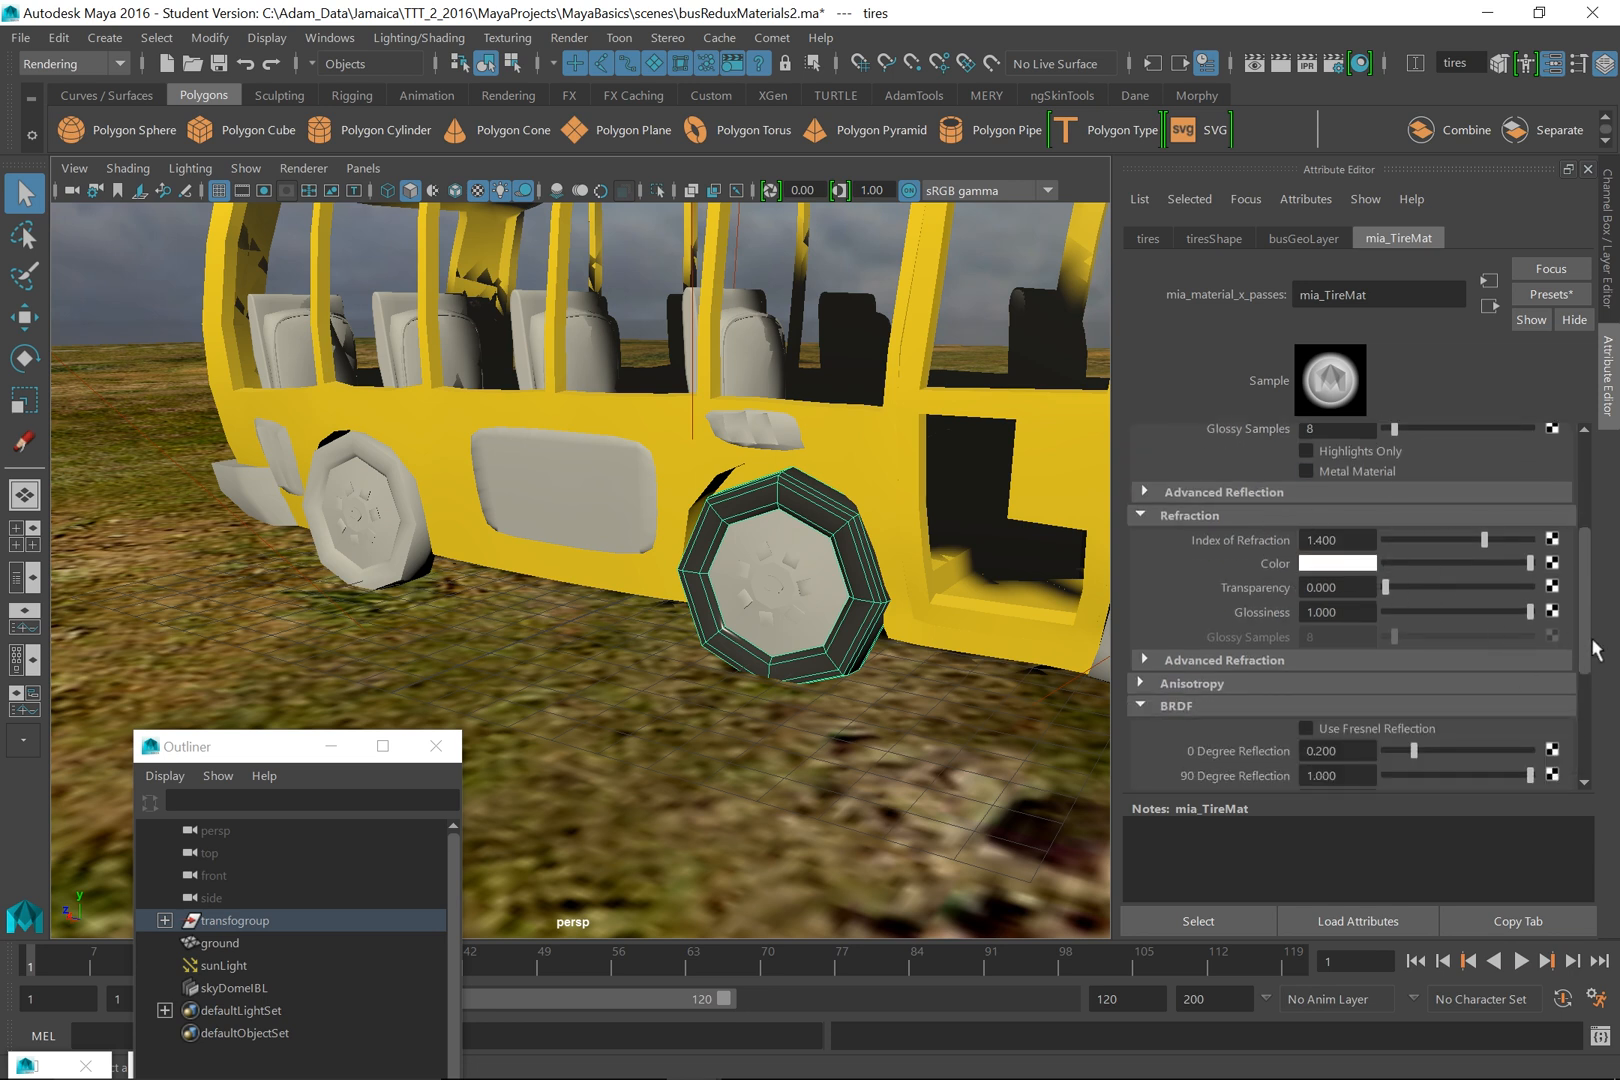
pyautogui.scroll(-3, 1595, 655)
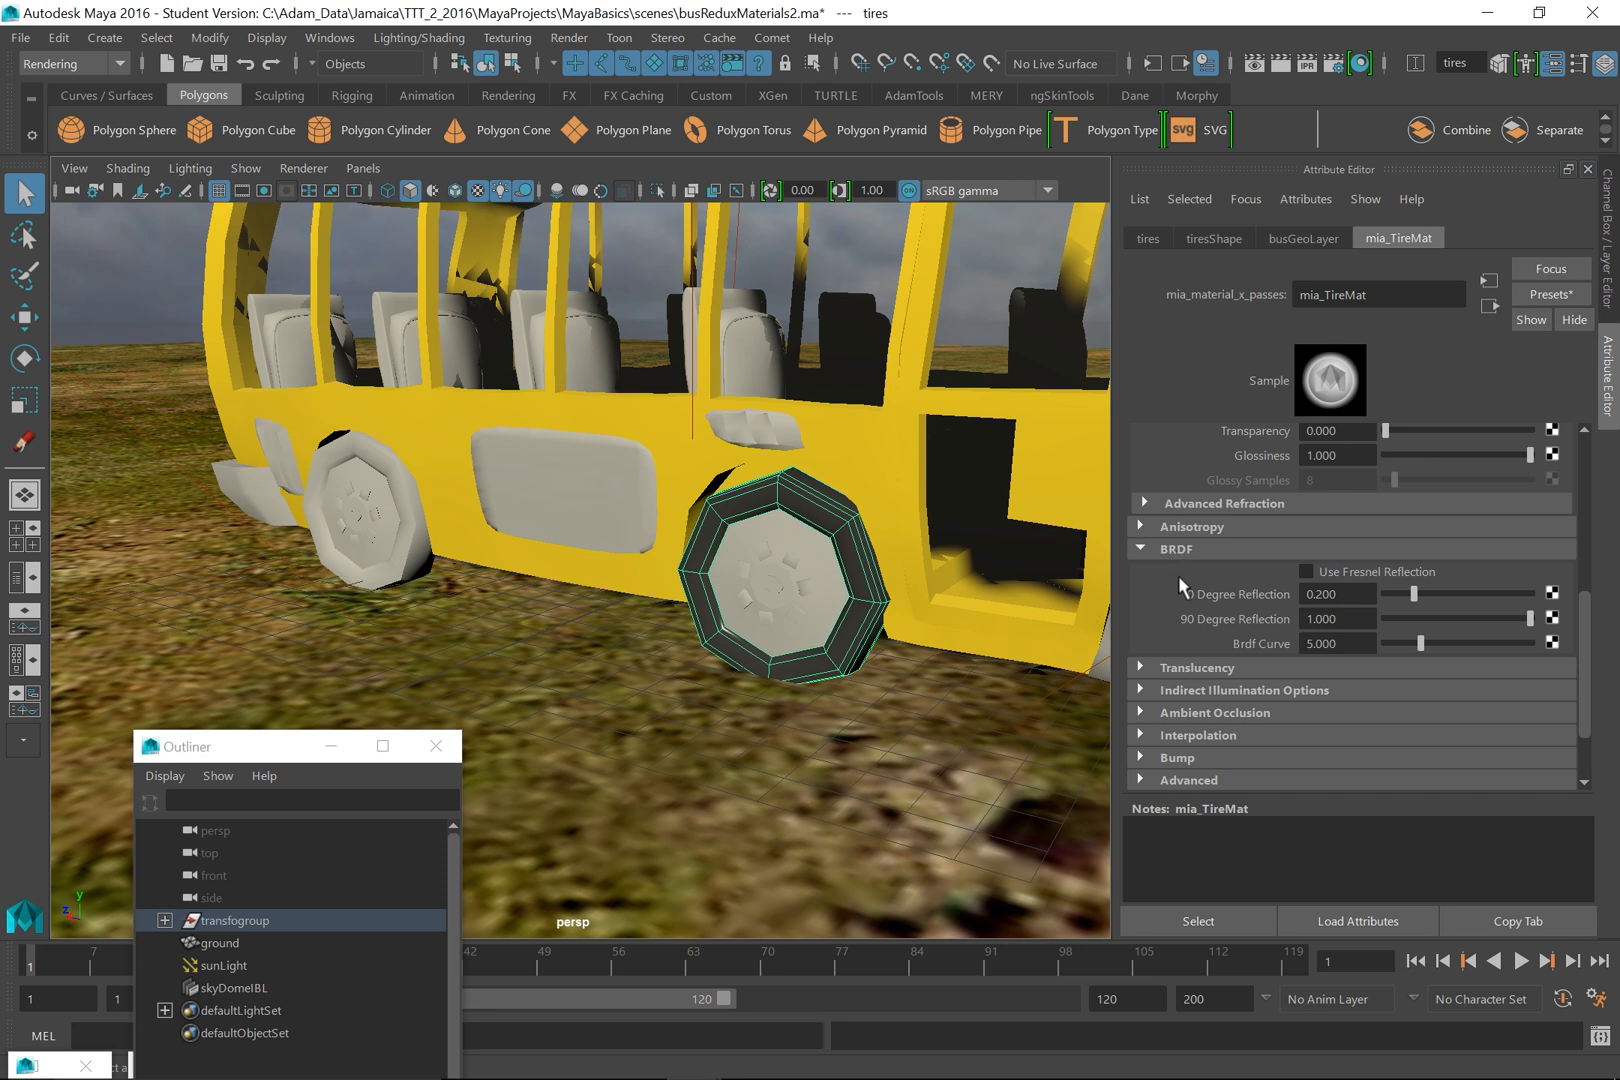
pyautogui.click(1306, 572)
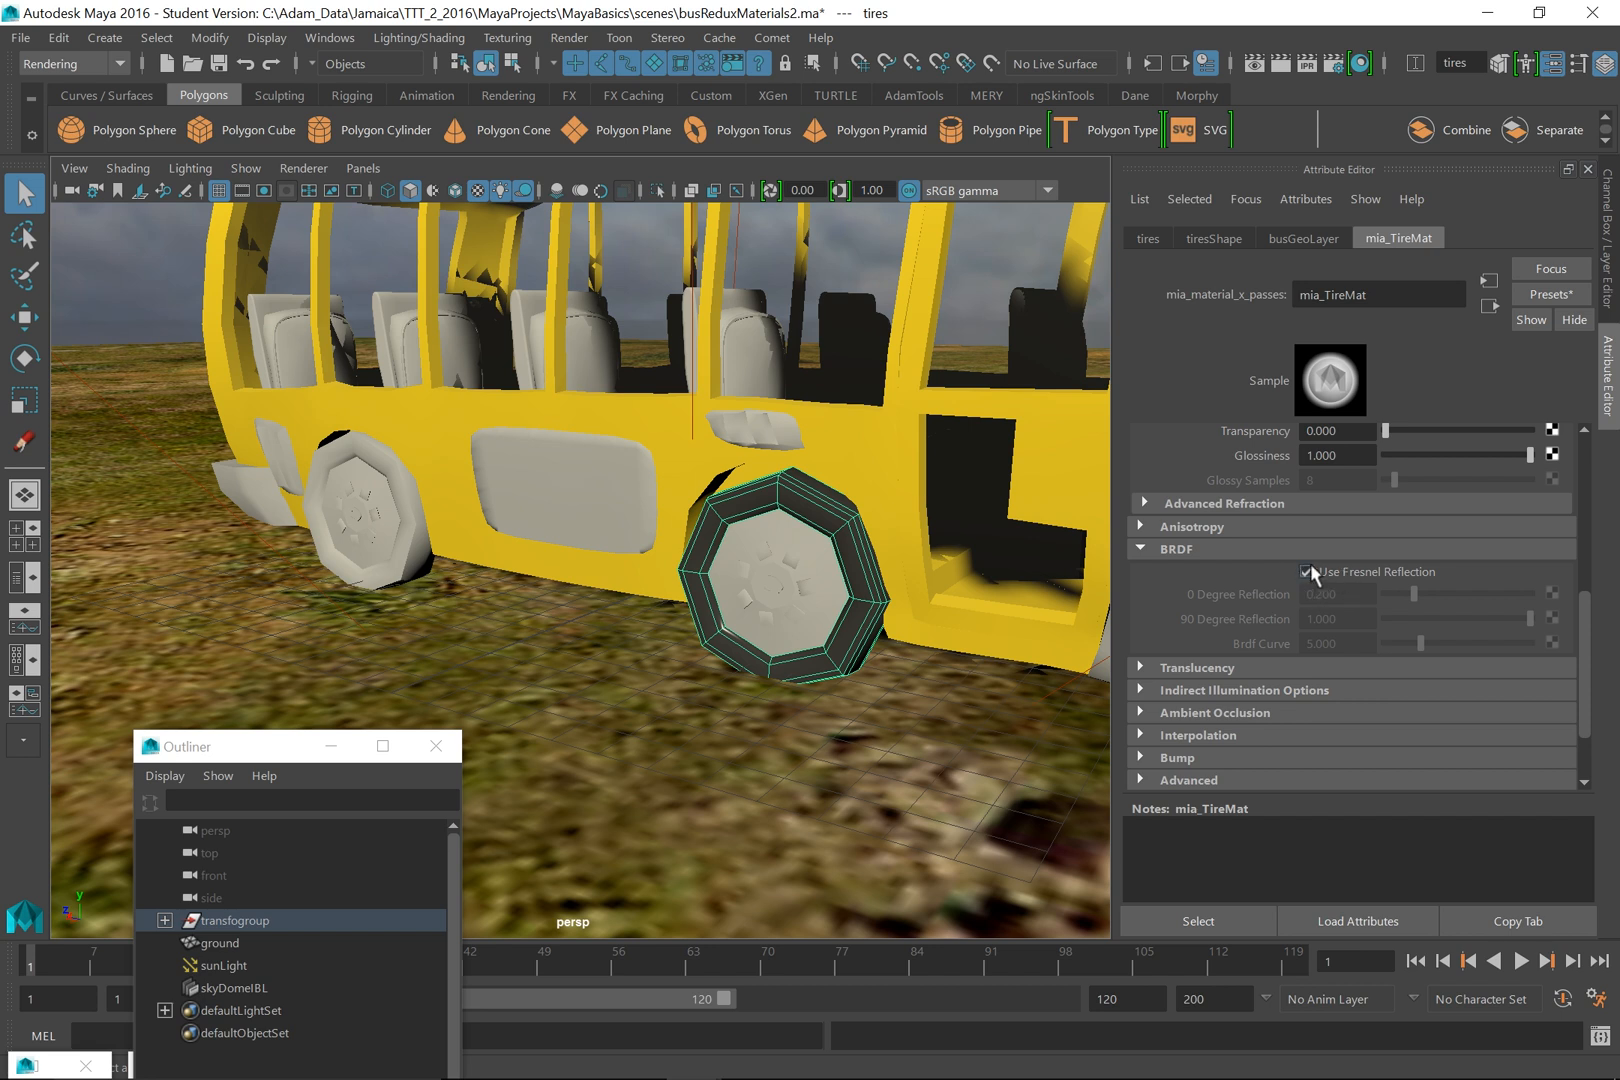
pyautogui.click(1305, 571)
pyautogui.click(1305, 571)
# - Select the three remaining tires on both sides of the bus and assign the existing mia_TireMat material to them
pyautogui.click(408, 556)
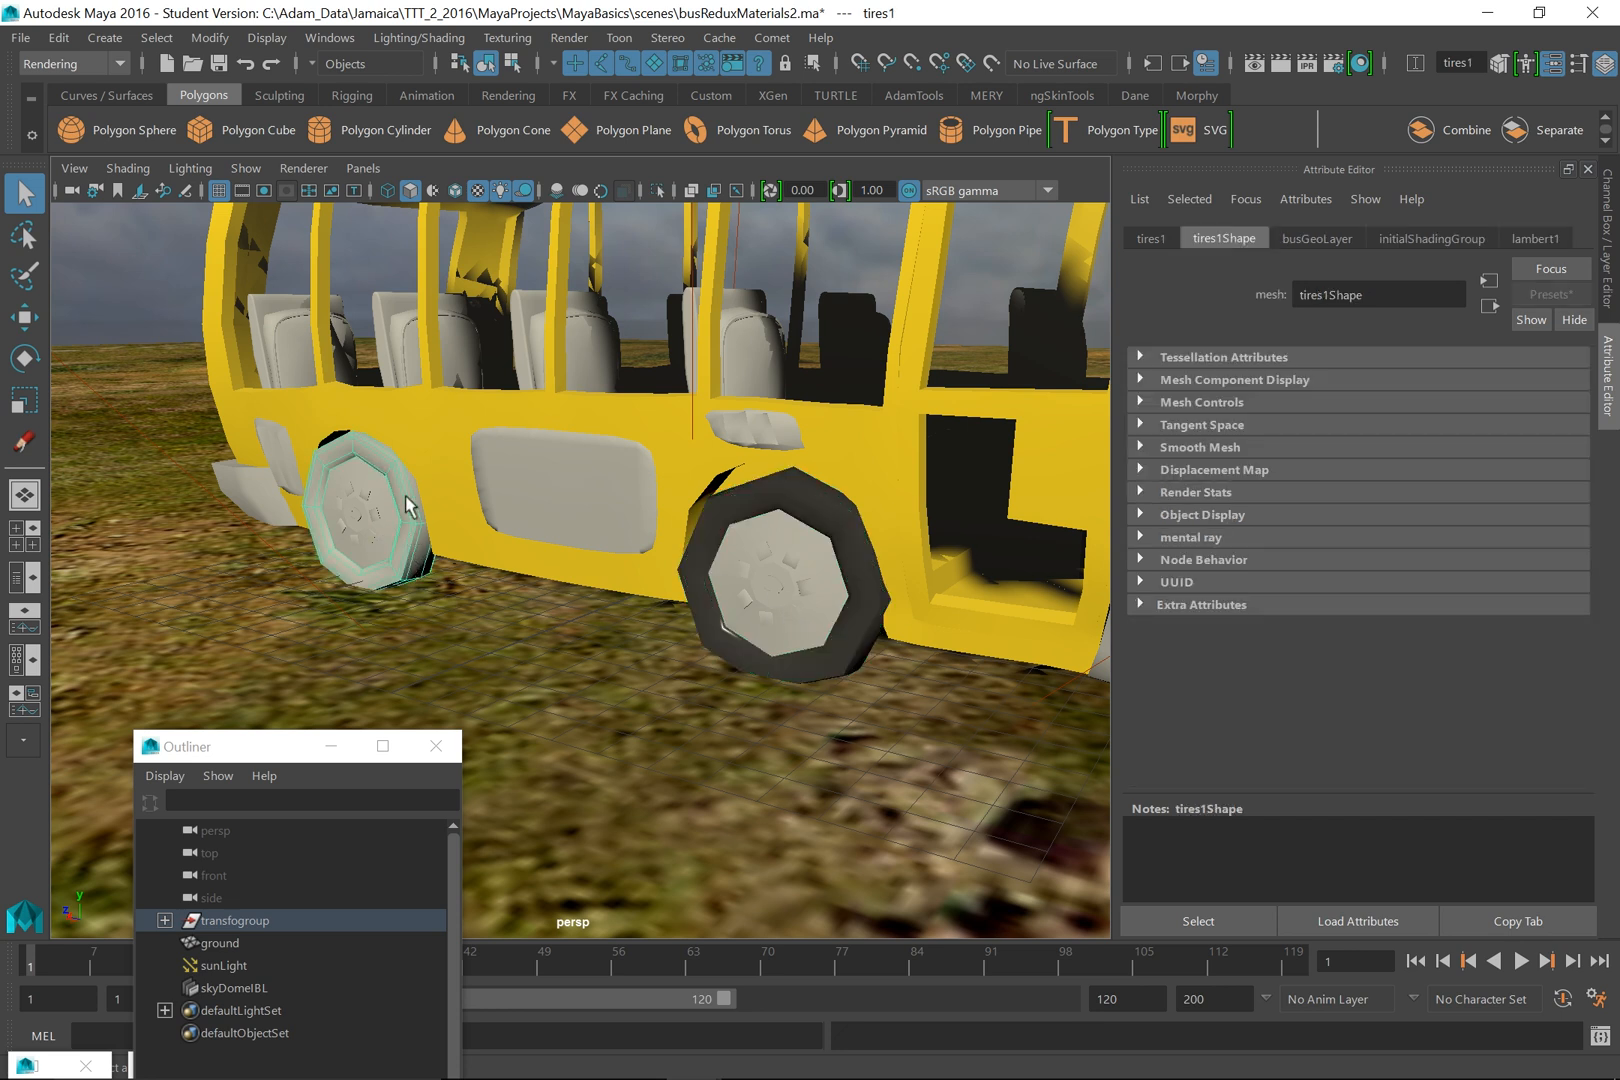
pyautogui.keyDown('alt'); pyautogui.moveTo(863, 734); pyautogui.dragTo(832, 566, button='right'); pyautogui.keyUp('alt')
pyautogui.keyDown('alt'); pyautogui.moveTo(832, 566); pyautogui.dragTo(662, 582); pyautogui.keyUp('alt')
pyautogui.keyDown('alt'); pyautogui.moveTo(662, 582); pyautogui.dragTo(818, 639, button='middle'); pyautogui.keyUp('alt')
pyautogui.keyDown('alt'); pyautogui.moveTo(818, 639); pyautogui.dragTo(640, 621, button='right'); pyautogui.keyUp('alt')
pyautogui.click(570, 533)
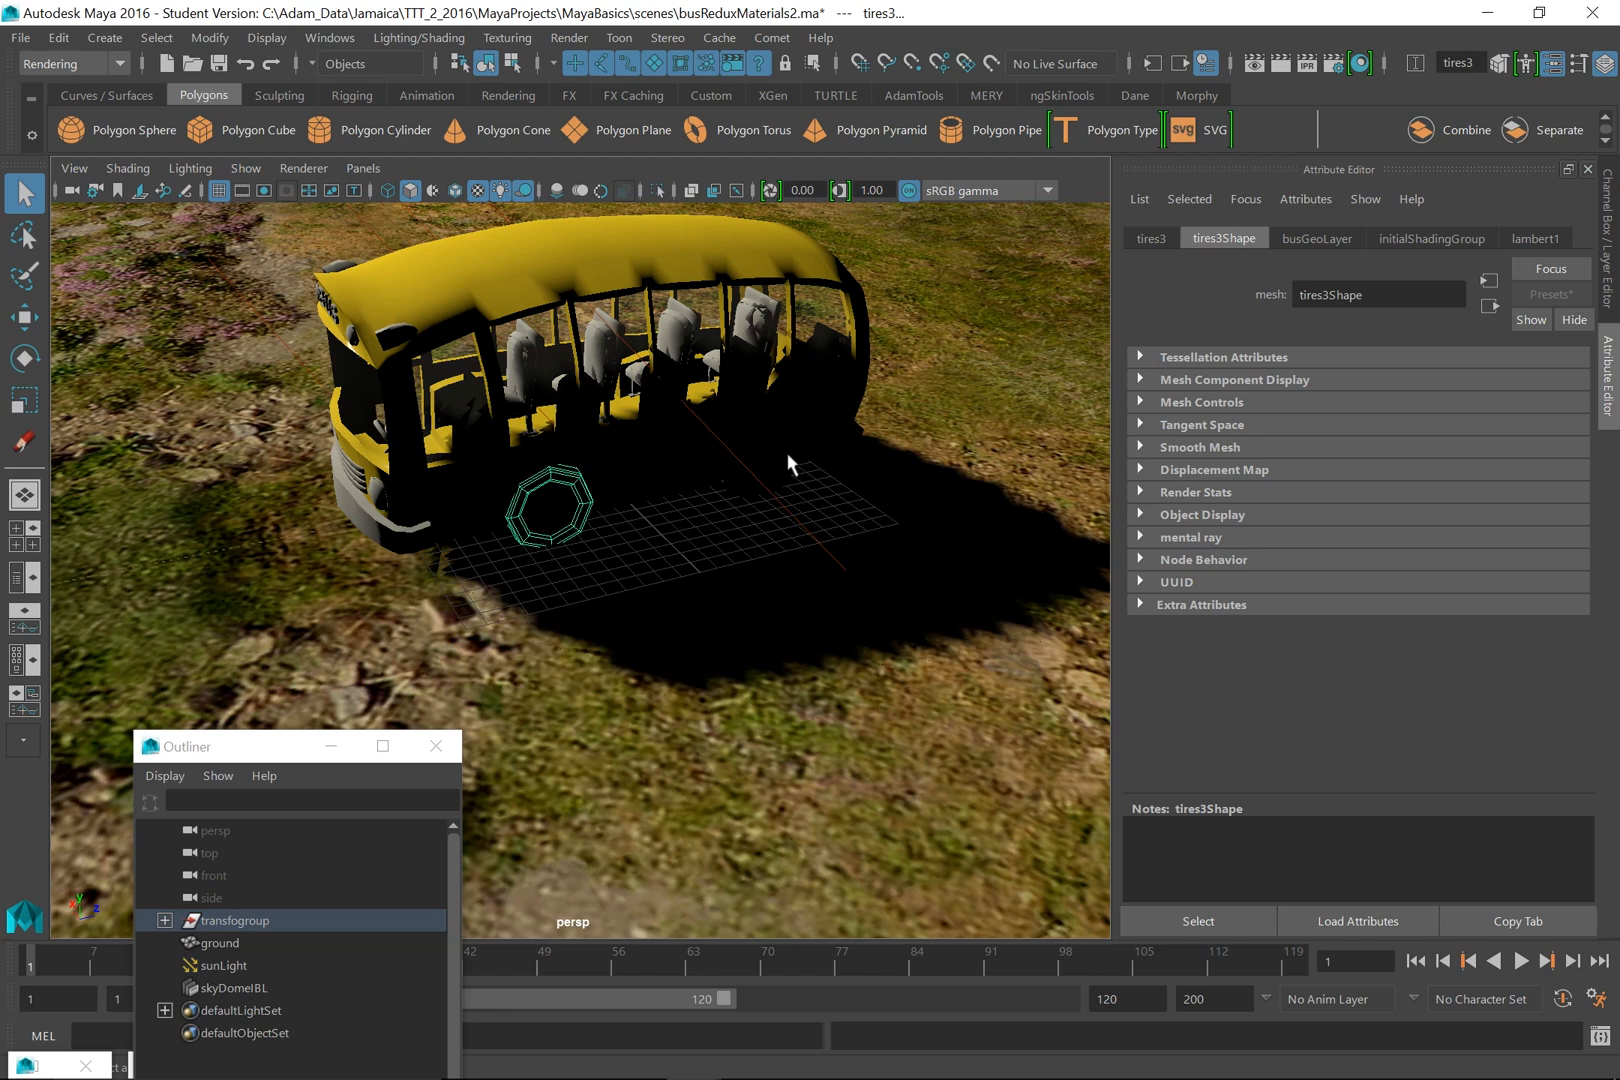
pyautogui.click(787, 467)
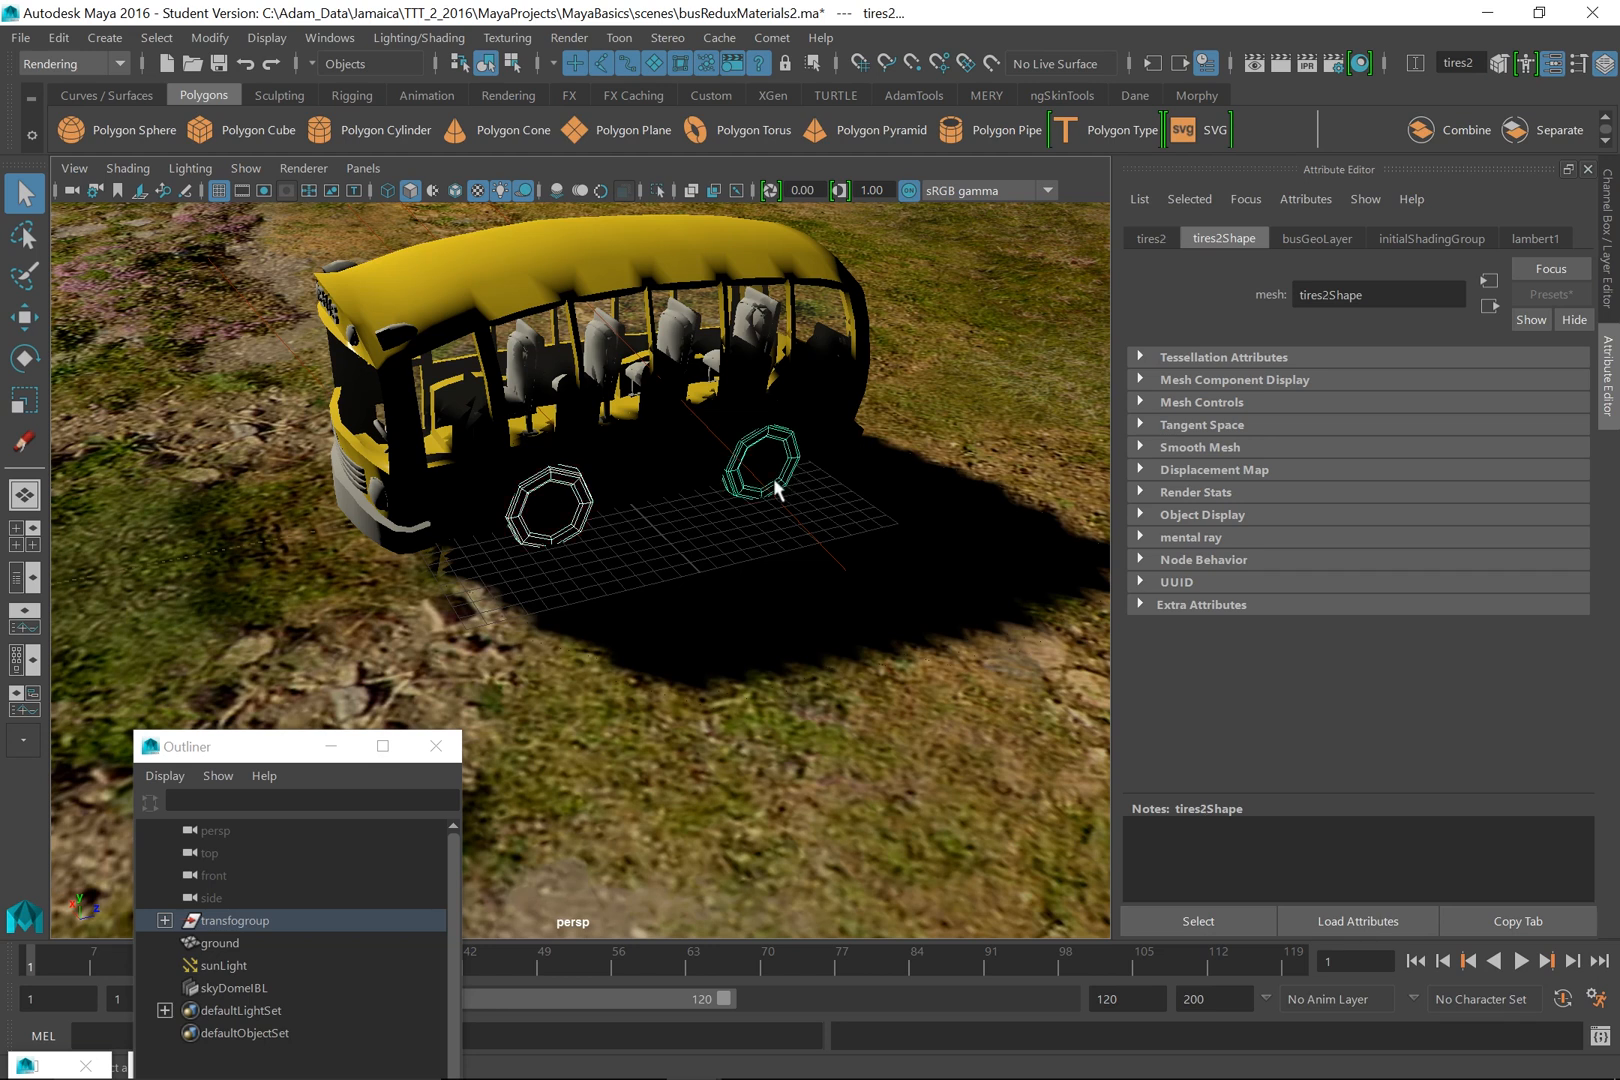
pyautogui.scroll(-5, 775, 482)
pyautogui.press('f')
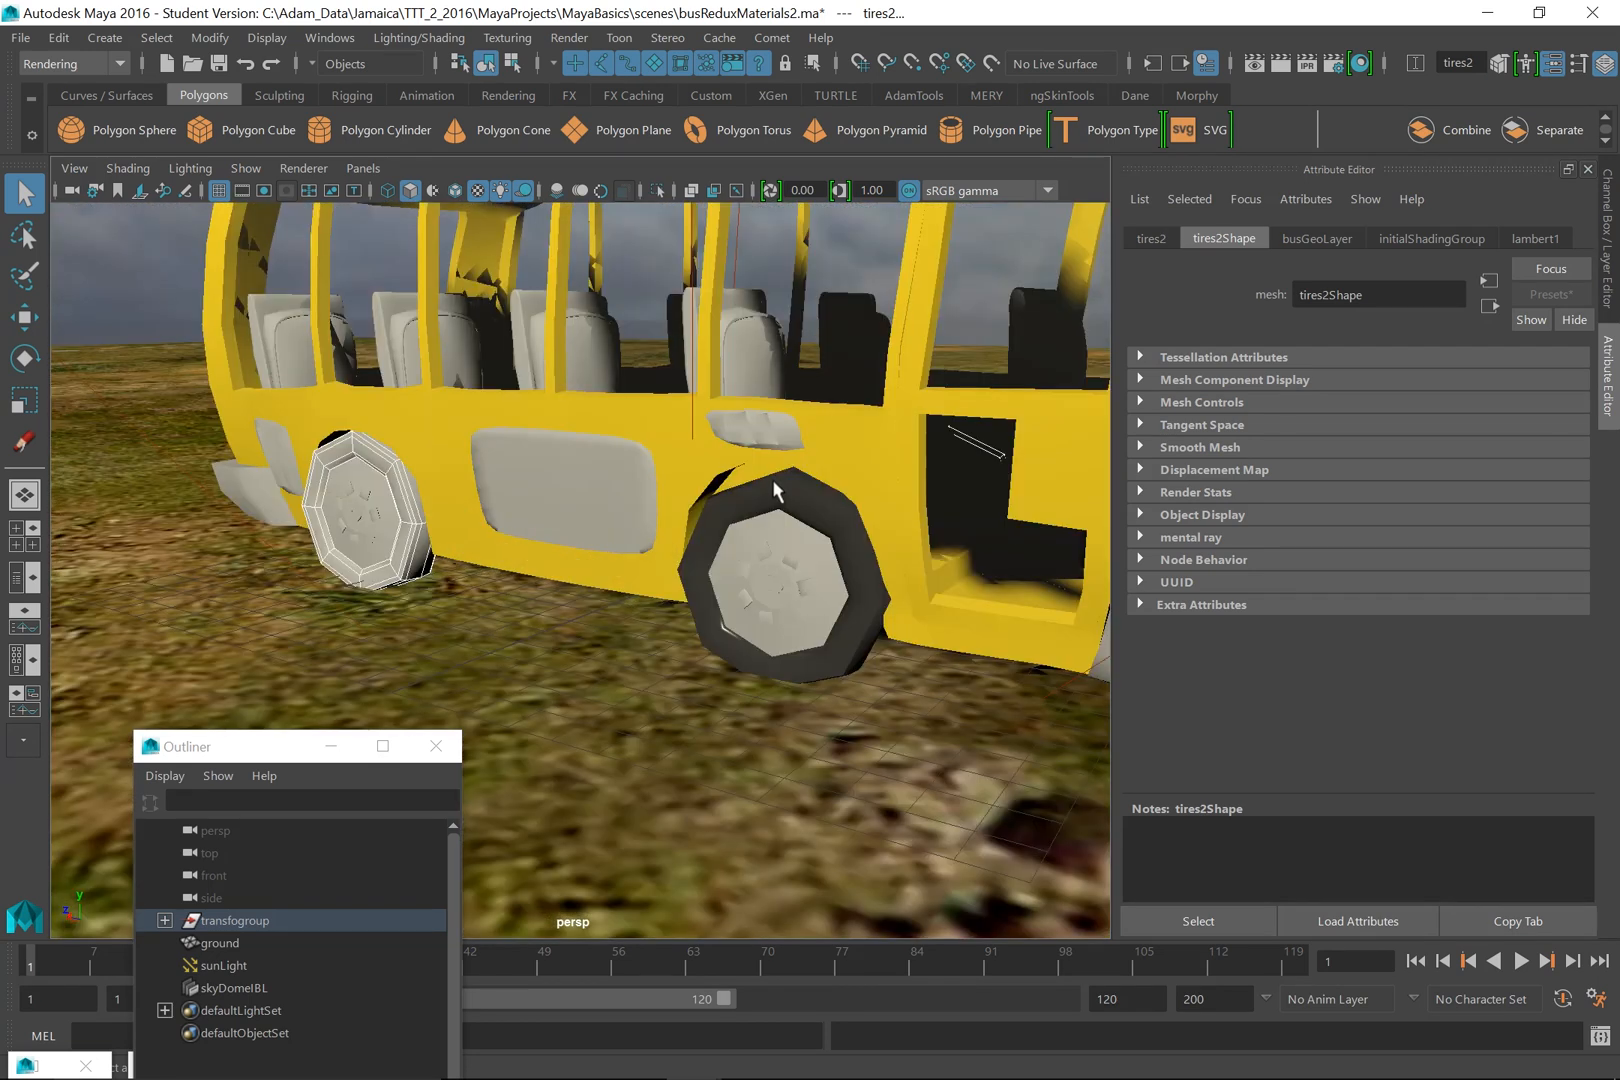
pyautogui.keyDown('alt'); pyautogui.moveTo(630, 520); pyautogui.dragTo(609, 578); pyautogui.keyUp('alt')
pyautogui.moveTo(380, 645); pyautogui.dragTo(560, 1038, button='right')
# - Turn on smooth mesh preview for the front and rear tires on the door side
pyautogui.keyDown('alt'); pyautogui.moveTo(571, 766); pyautogui.dragTo(687, 694); pyautogui.keyUp('alt')
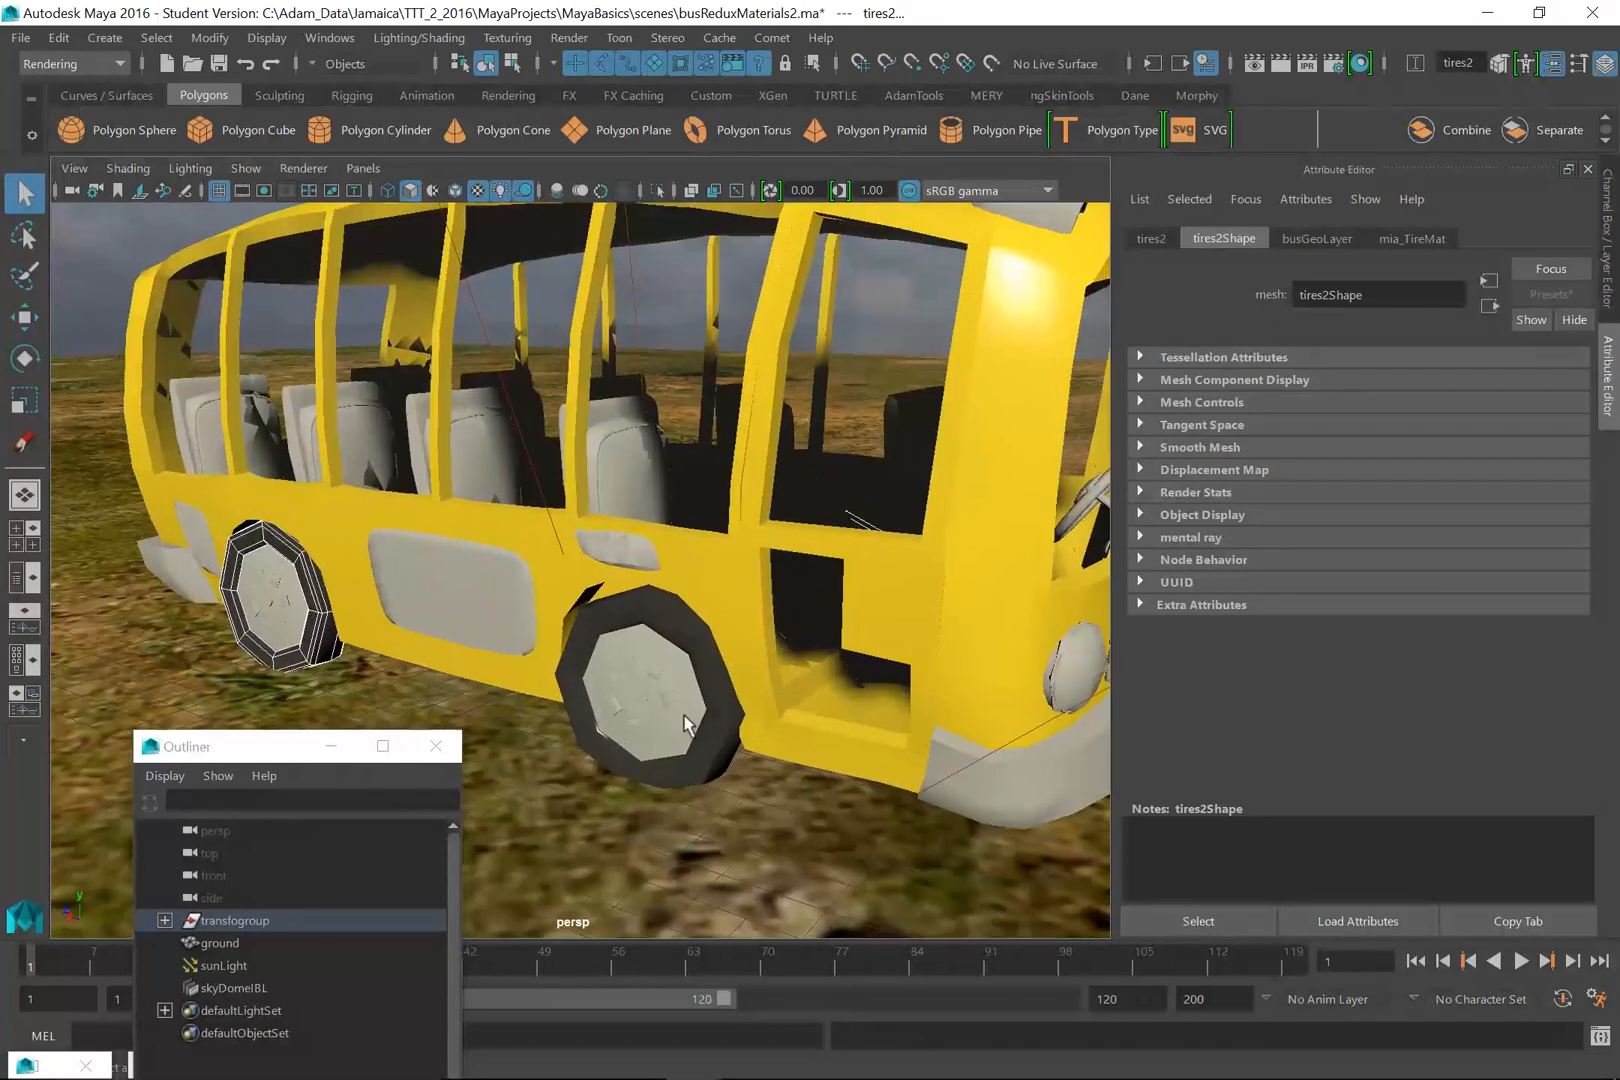
pyautogui.click(720, 737)
pyautogui.press('3')
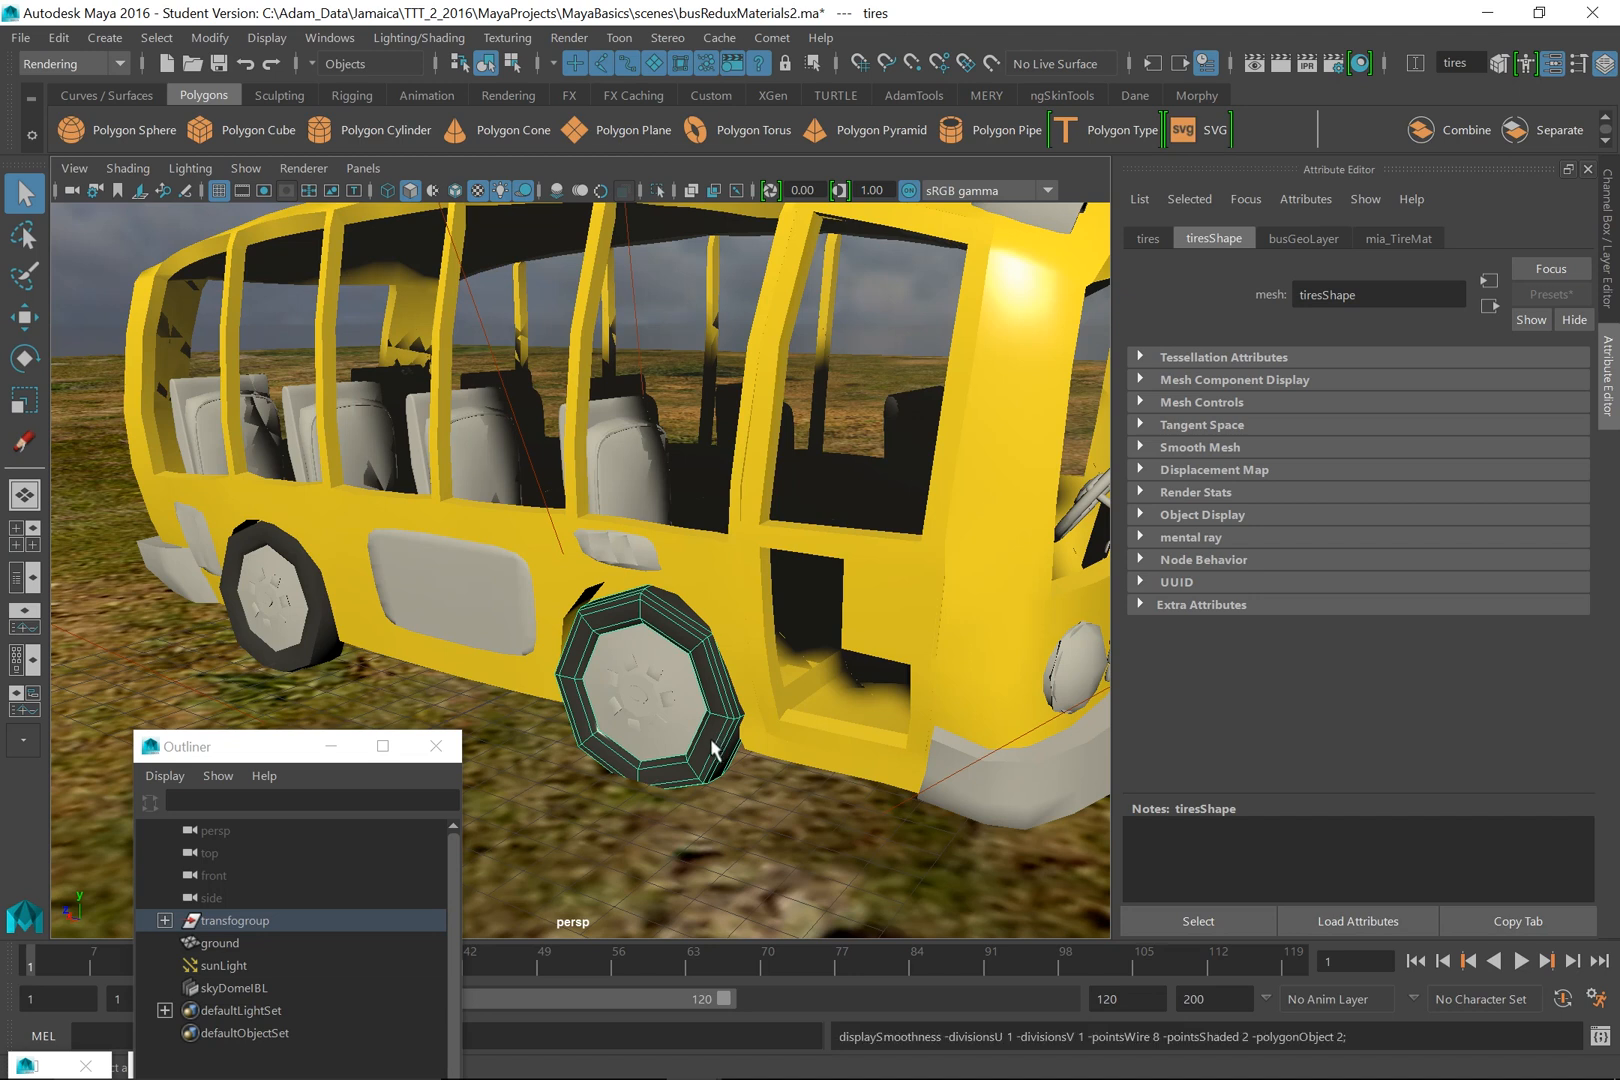
pyautogui.click(320, 662)
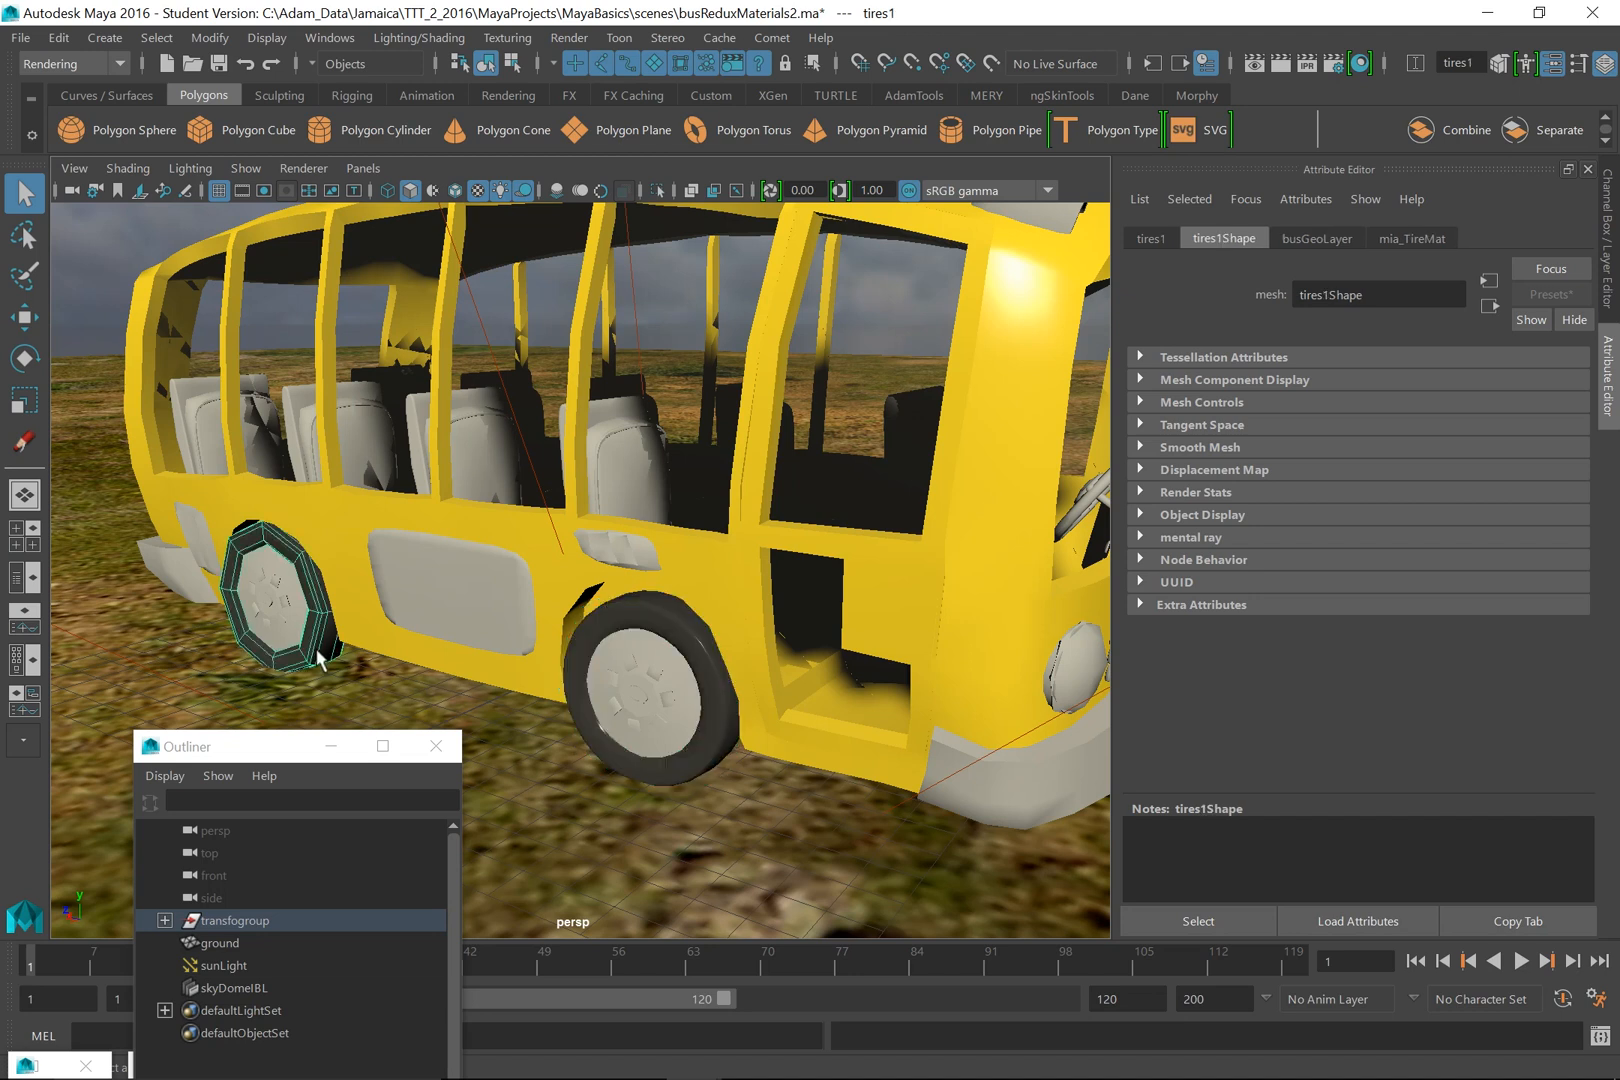
pyautogui.press('3')
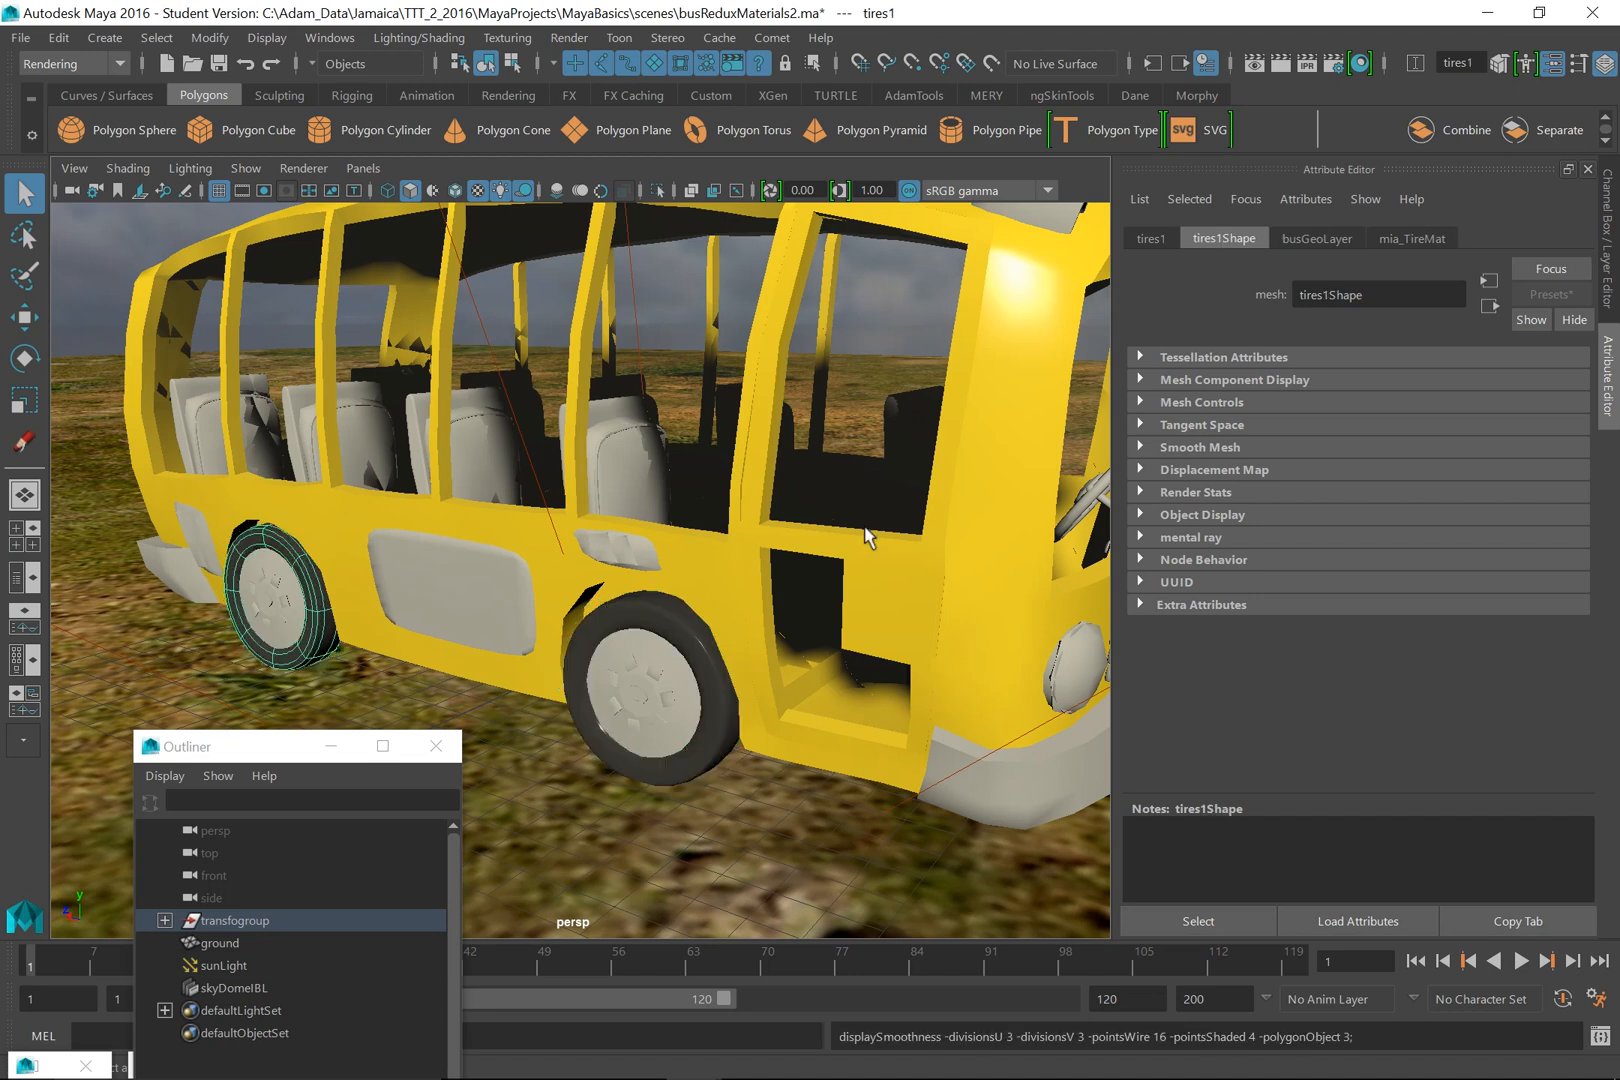
# - Turn on smooth mesh preview for the bus frame and the door frame
pyautogui.click(925, 581)
pyautogui.press('3')
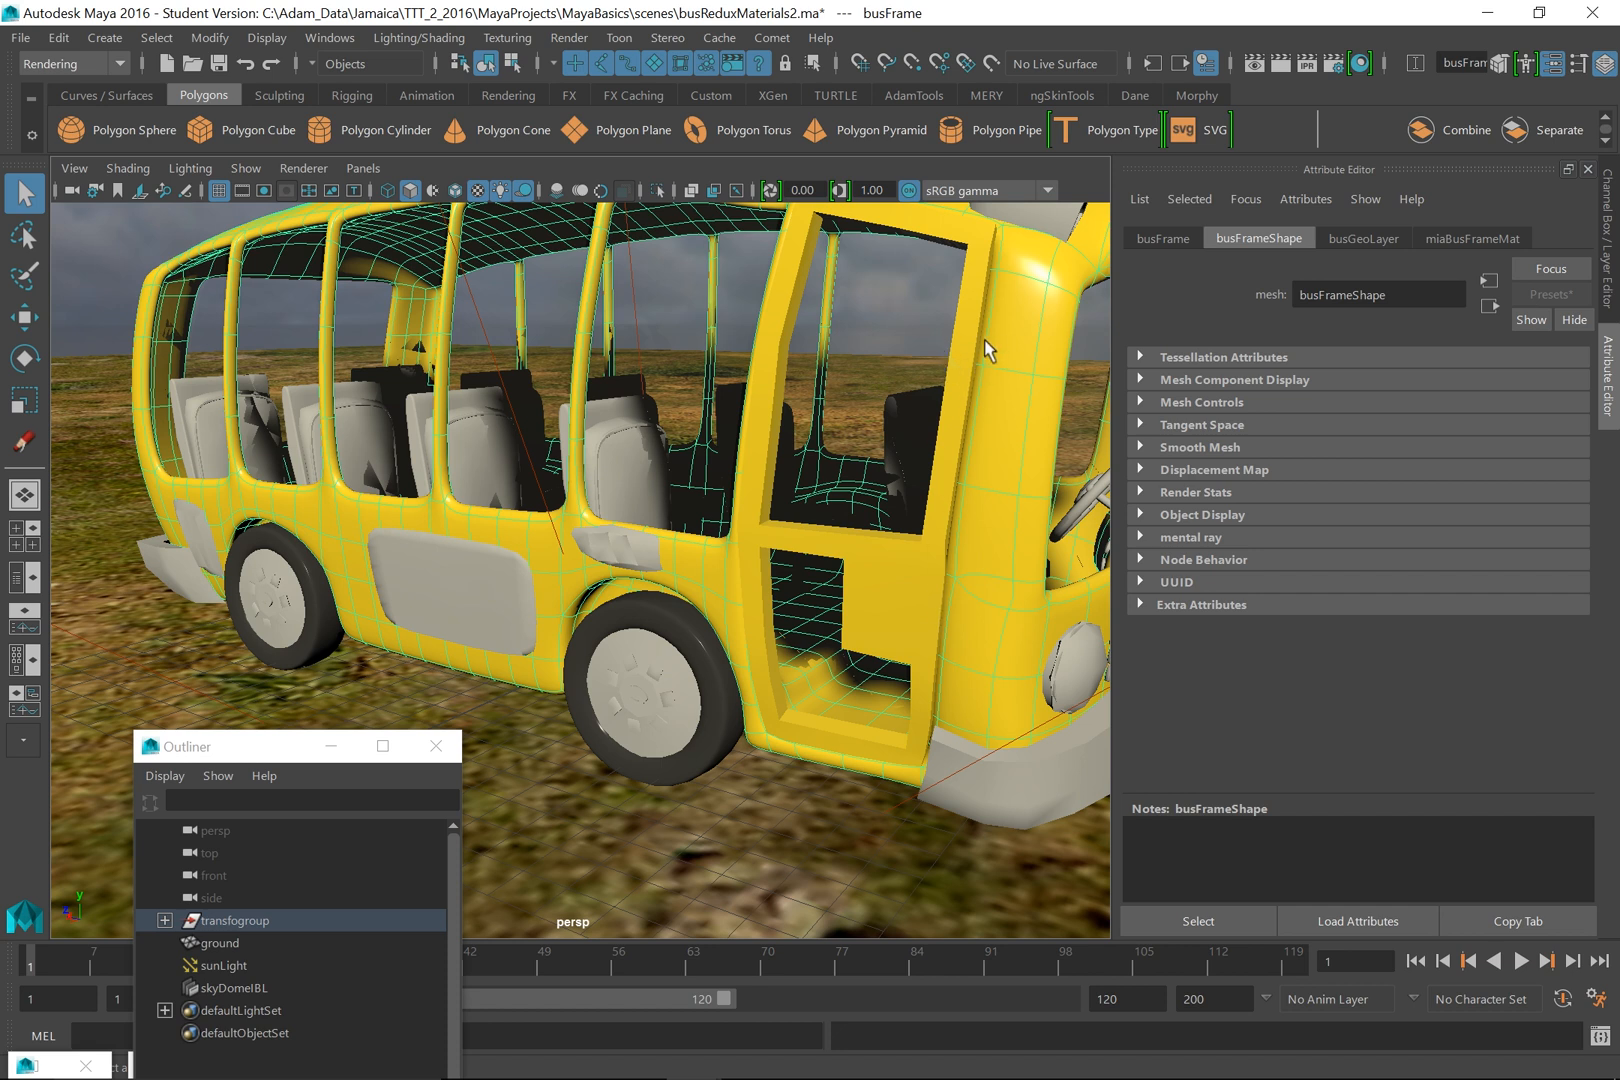
pyautogui.click(958, 430)
pyautogui.press('3')
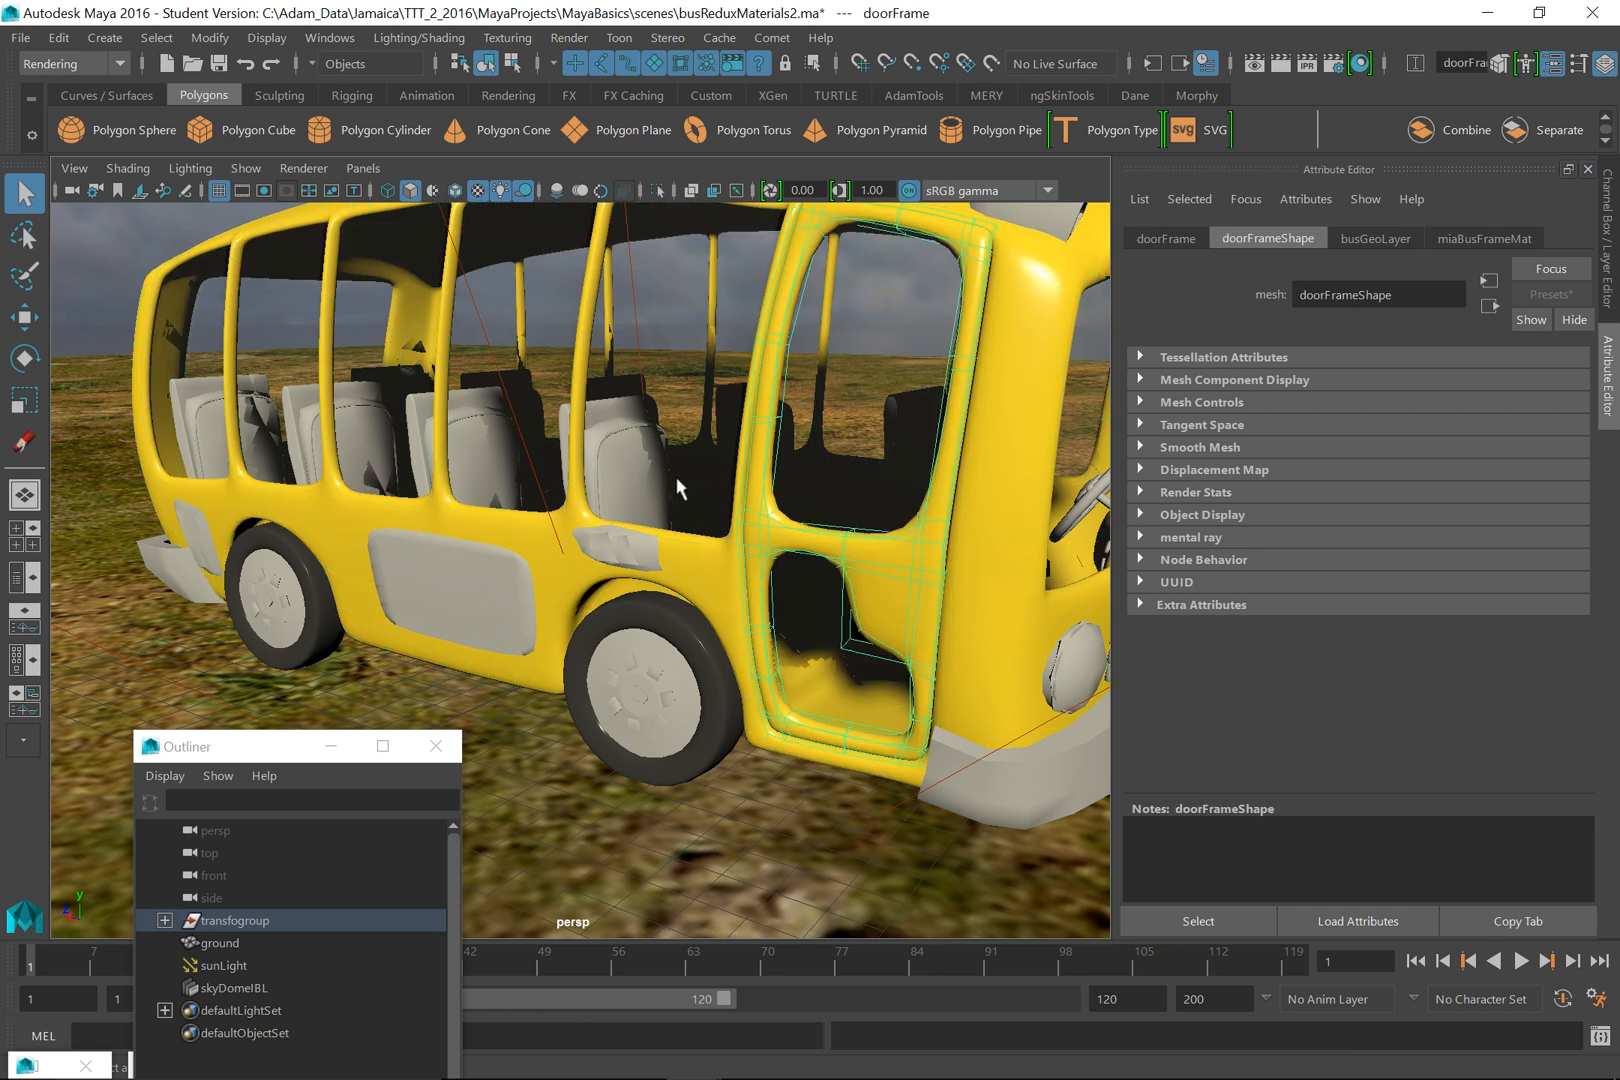
# - Turn on smooth mesh preview for the bus windows and the door window
pyautogui.click(676, 294)
pyautogui.press('2')
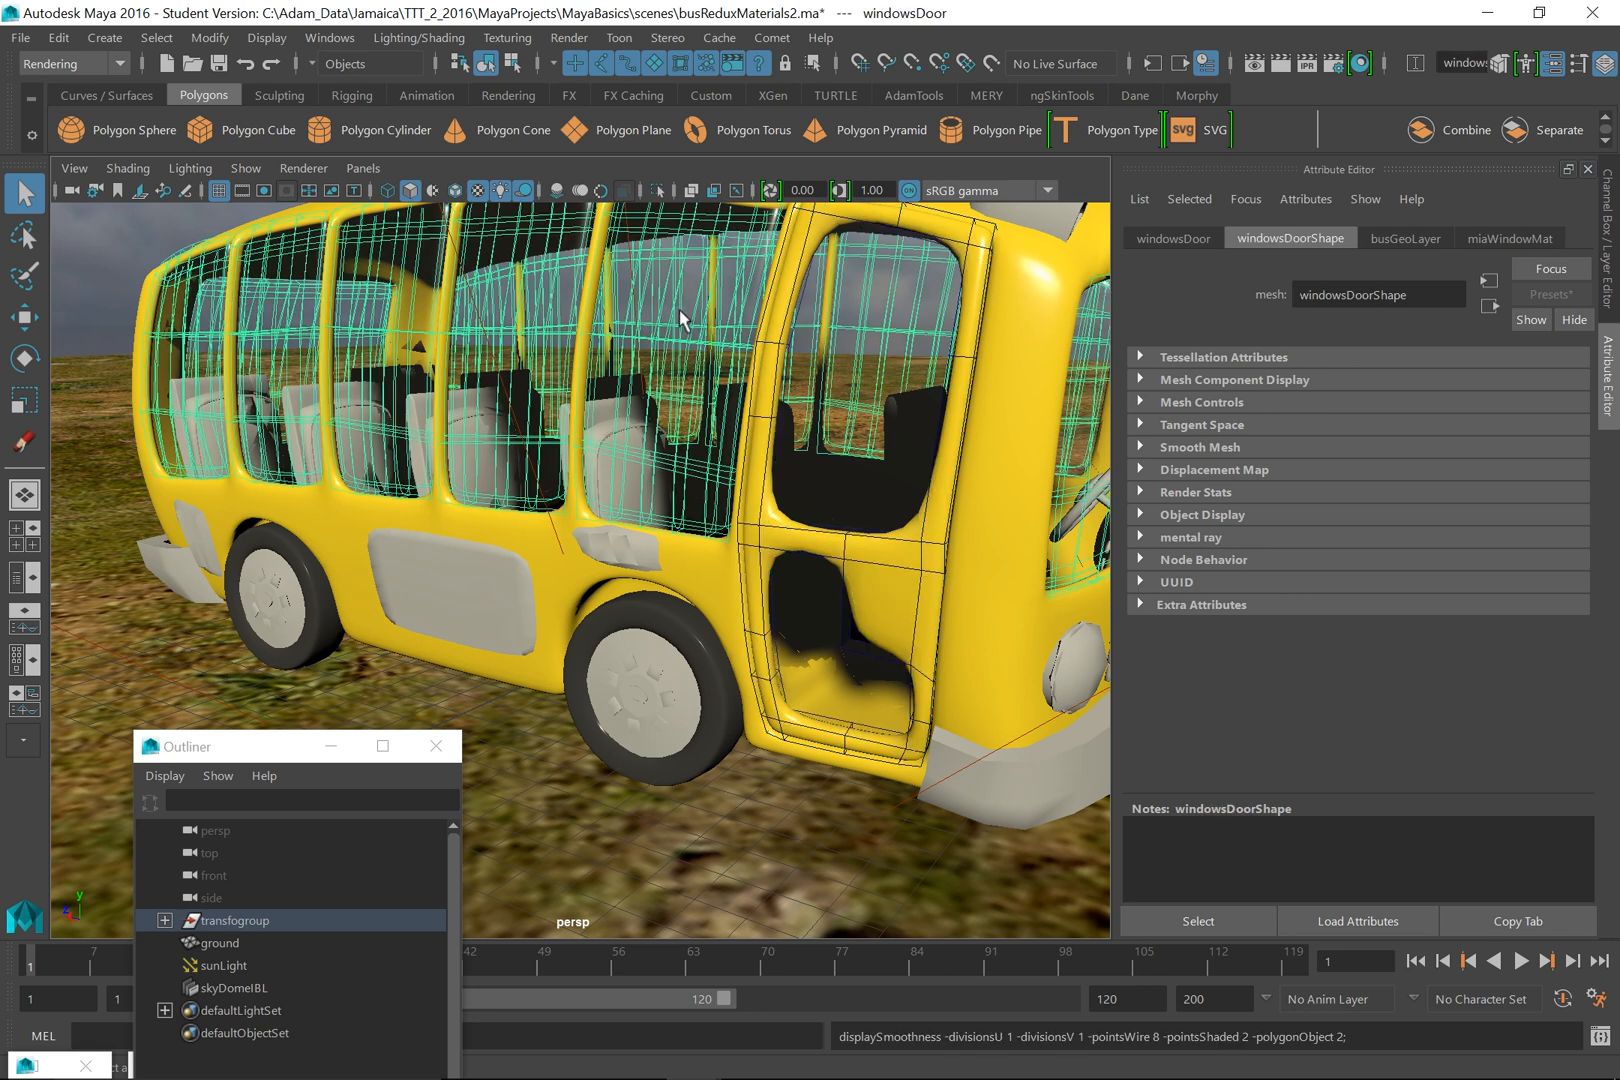
pyautogui.scroll(-3, 745, 580)
pyautogui.scroll(-2, 739, 582)
pyautogui.scroll(1, 739, 582)
pyautogui.keyDown('alt'); pyautogui.moveTo(739, 582); pyautogui.dragTo(766, 716, button='middle'); pyautogui.keyUp('alt')
pyautogui.scroll(5, 766, 716)
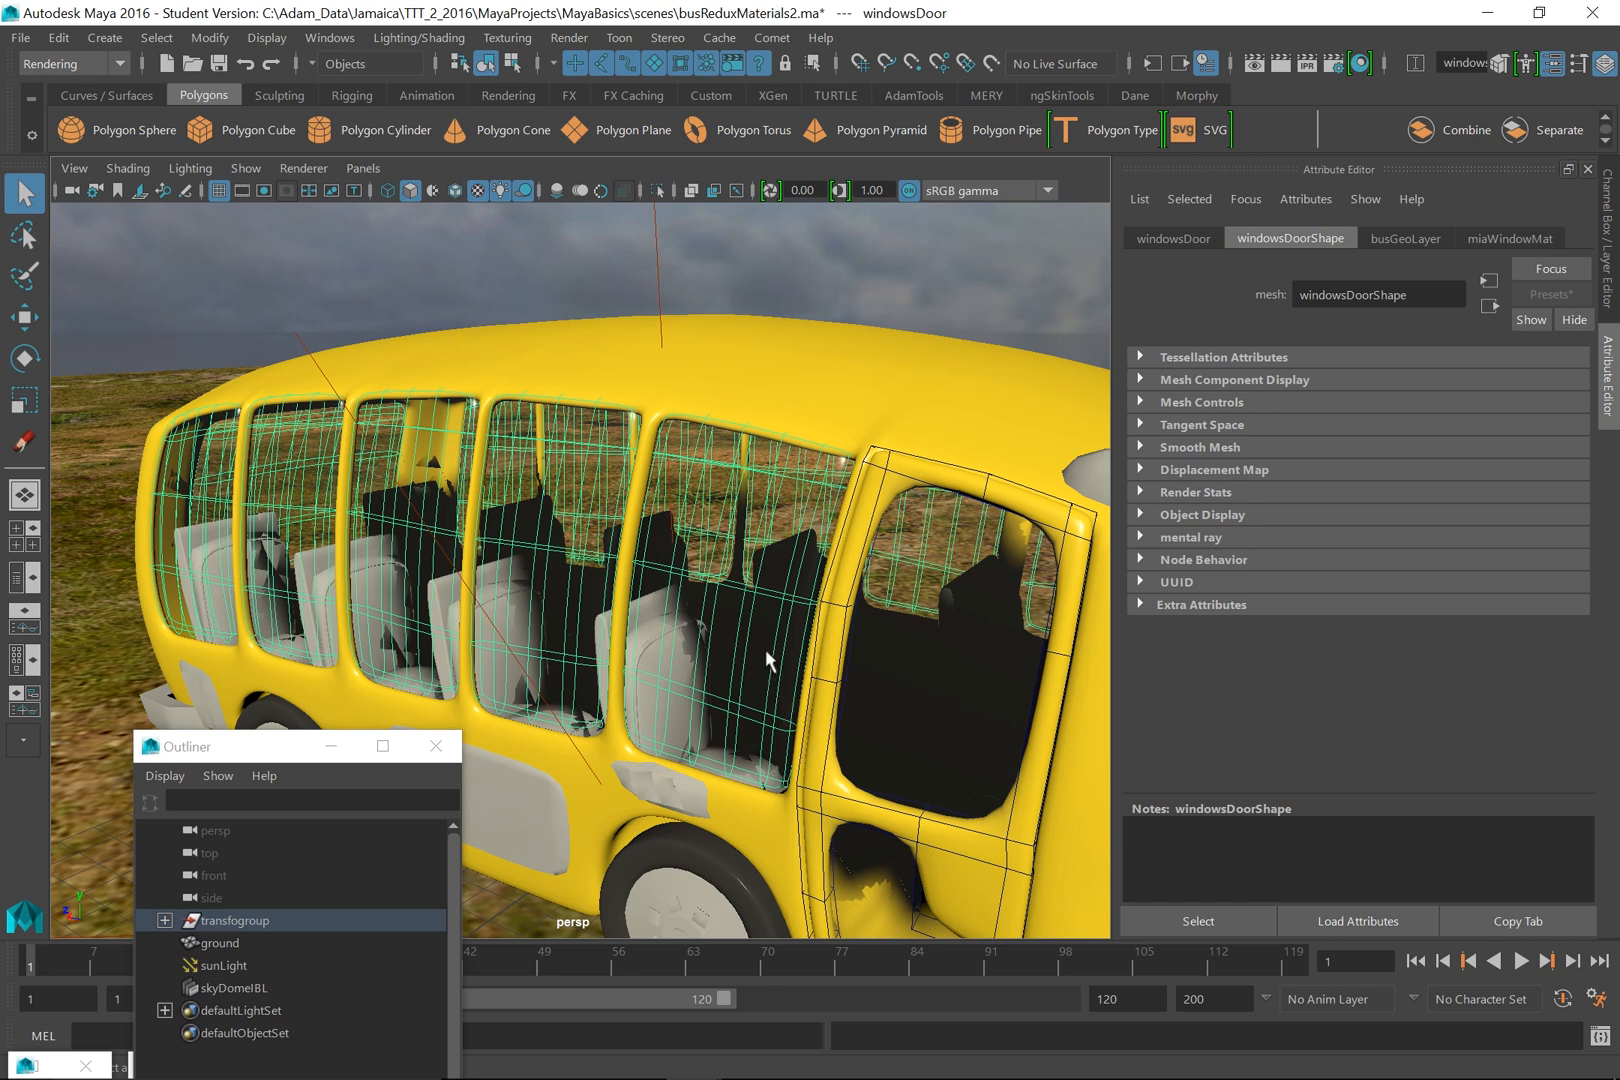
pyautogui.press('Right')
pyautogui.press('3')
# - Save the scene as busReduxMaterials3.ma and render the whole bus from the door side in the perspective view
pyautogui.keyDown('alt'); pyautogui.moveTo(747, 650); pyautogui.dragTo(734, 582); pyautogui.keyUp('alt')
pyautogui.keyDown('alt'); pyautogui.moveTo(734, 582); pyautogui.dragTo(723, 568, button='right'); pyautogui.keyUp('alt')
pyautogui.keyDown('alt'); pyautogui.moveTo(723, 568); pyautogui.dragTo(694, 575, button='middle'); pyautogui.keyUp('alt')
pyautogui.moveTo(265, 756); pyautogui.dragTo(156, 864)
pyautogui.moveTo(340, 725)
pyautogui.keyDown('alt'); pyautogui.mouseDown(button='middle')
pyautogui.moveTo(380, 720)
pyautogui.moveTo(400, 740)
pyautogui.moveTo(365, 748)
pyautogui.mouseUp(button='middle'); pyautogui.keyUp('alt')
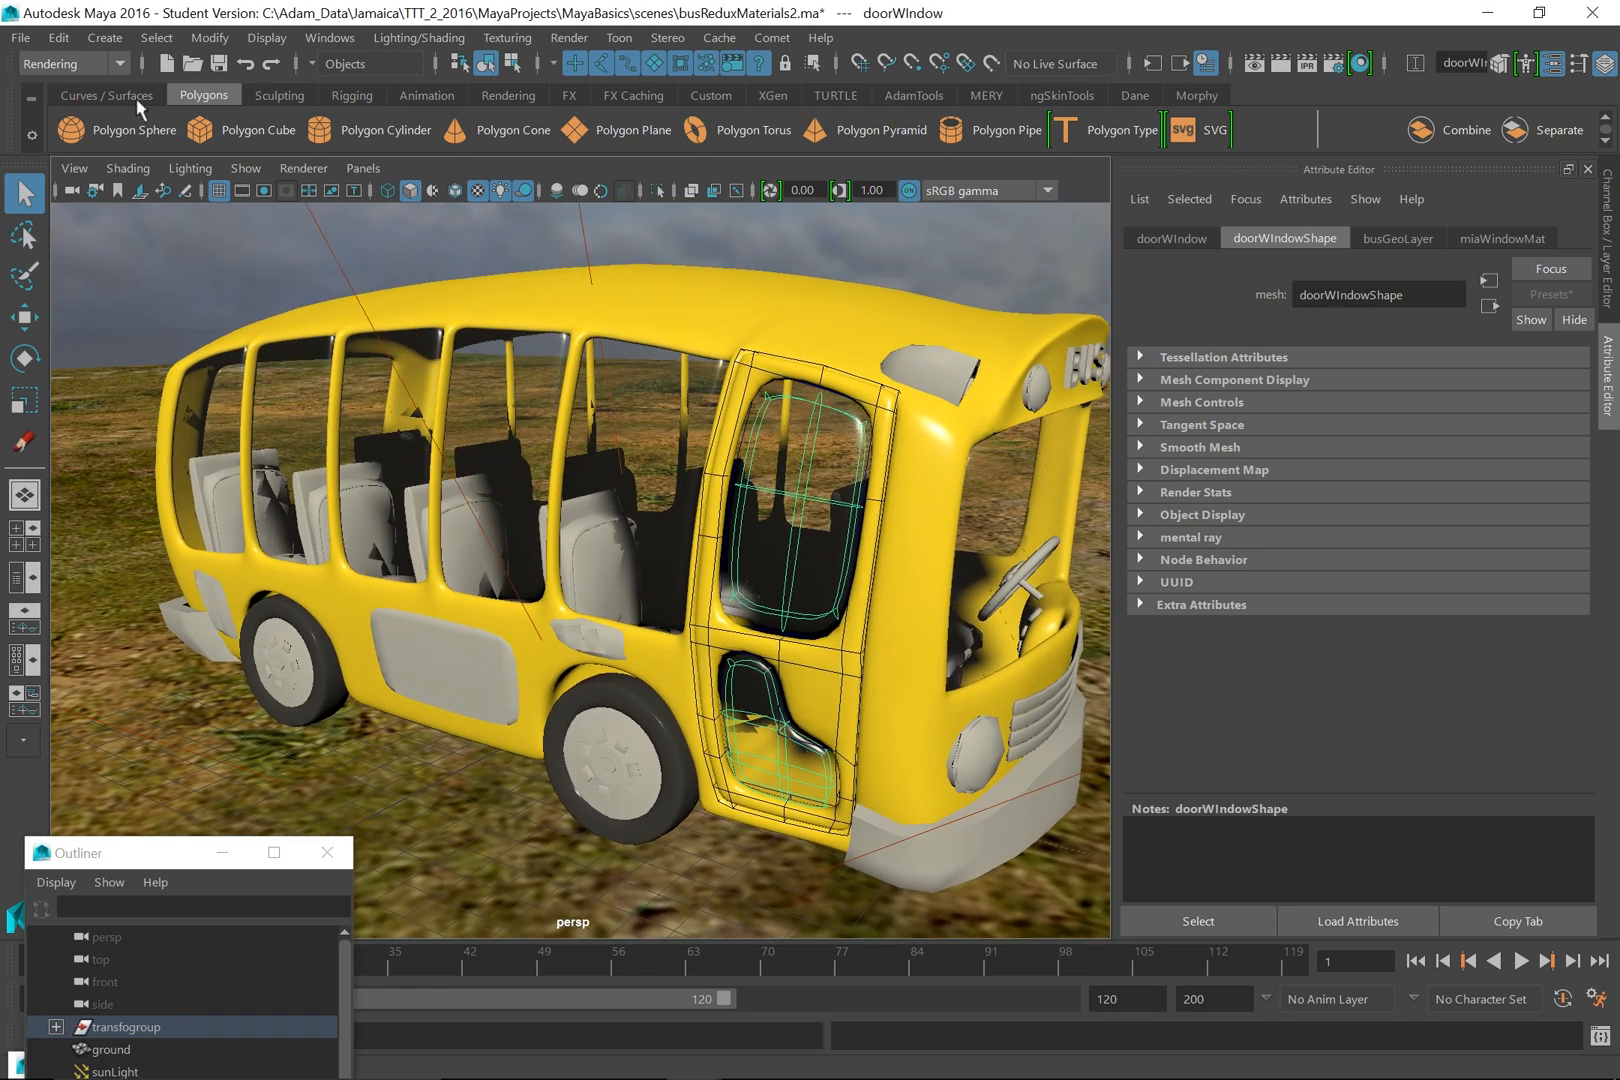
pyautogui.click(20, 37)
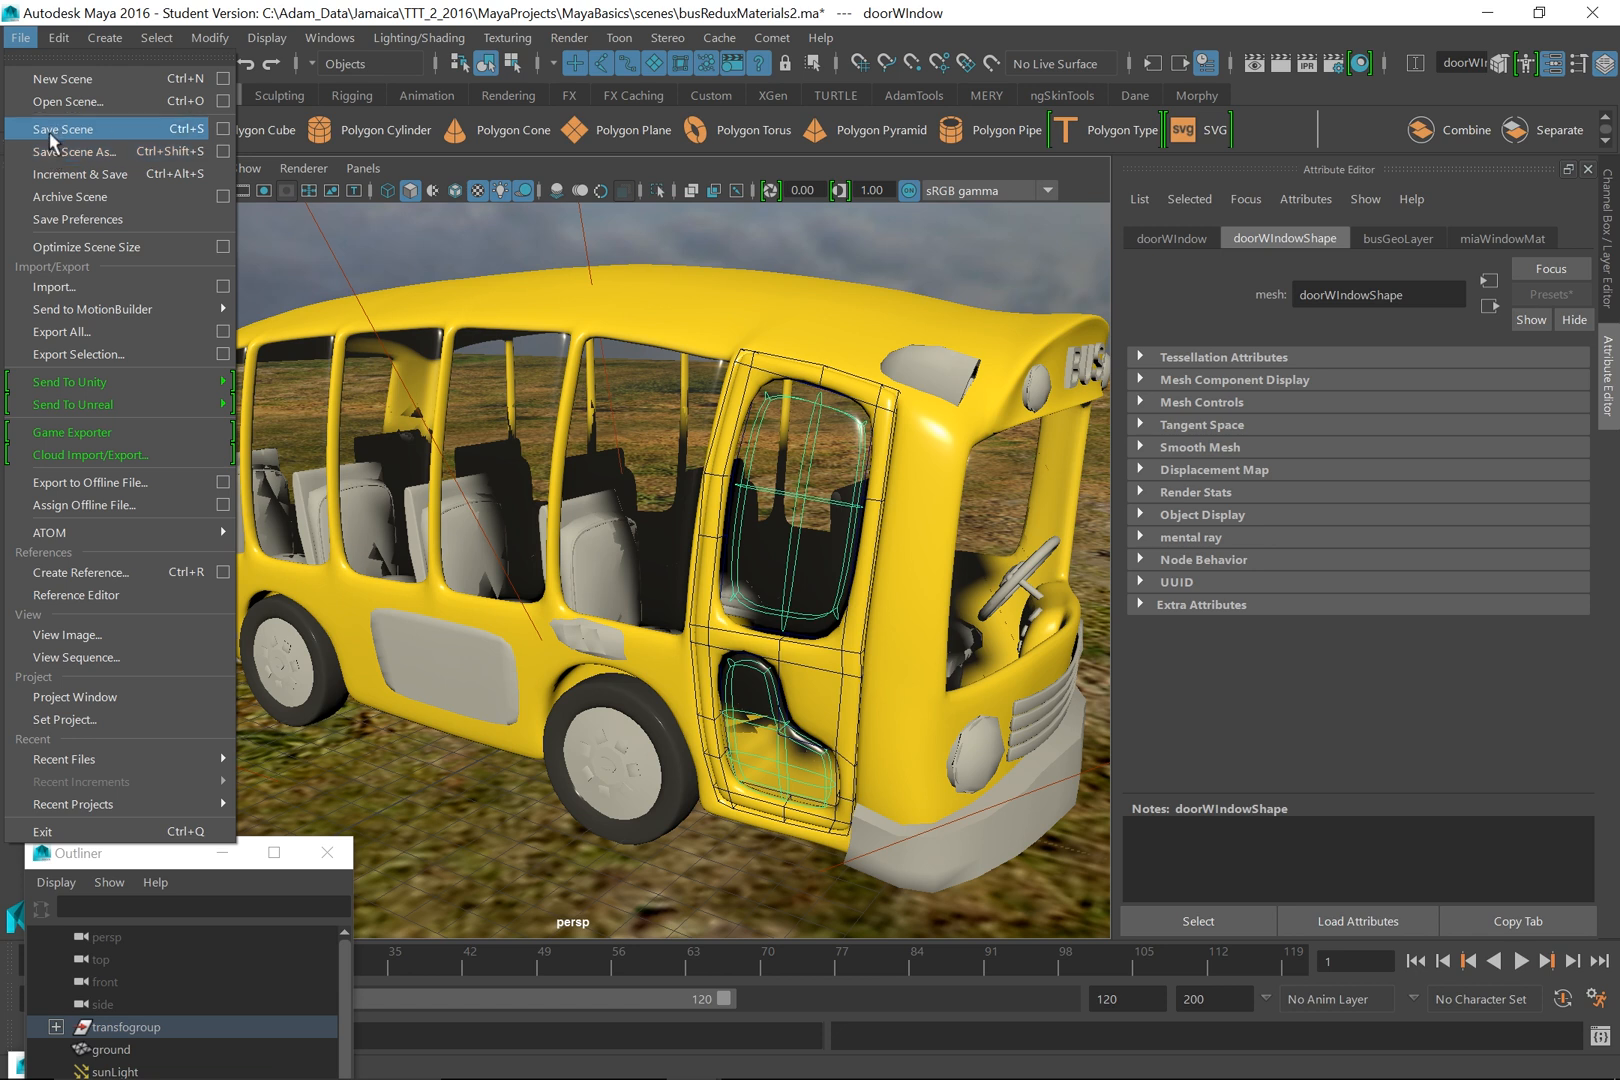
pyautogui.click(56, 151)
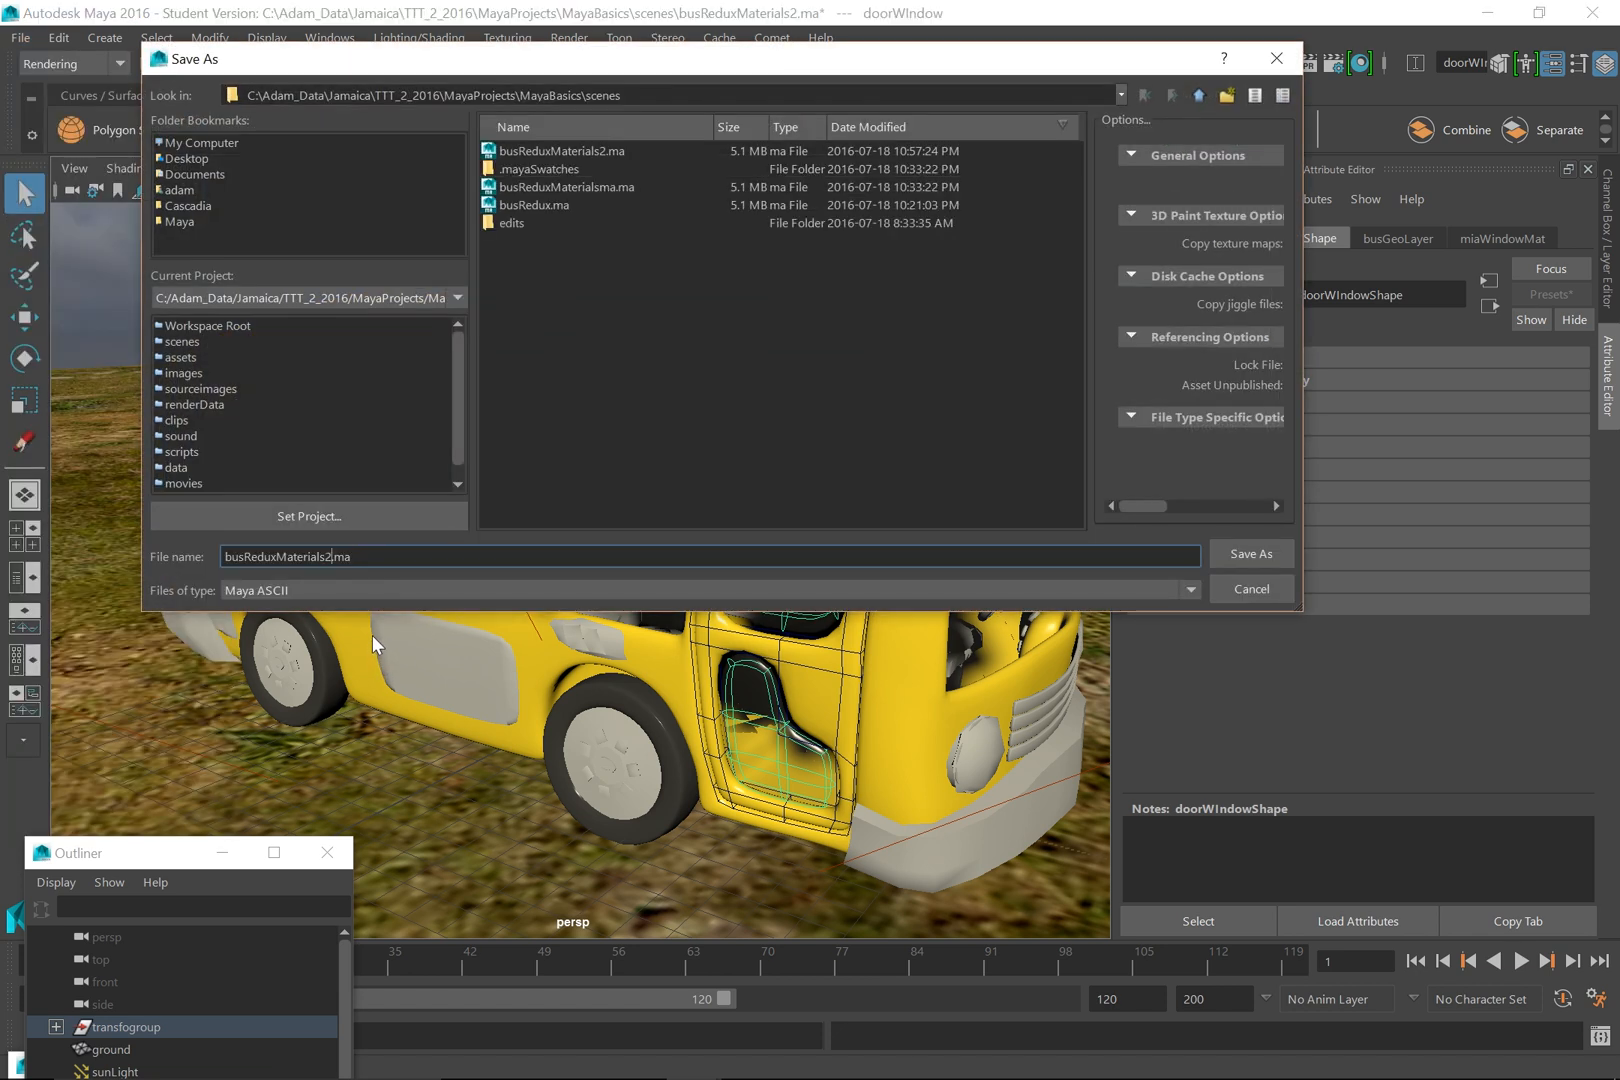
pyautogui.press('Return')
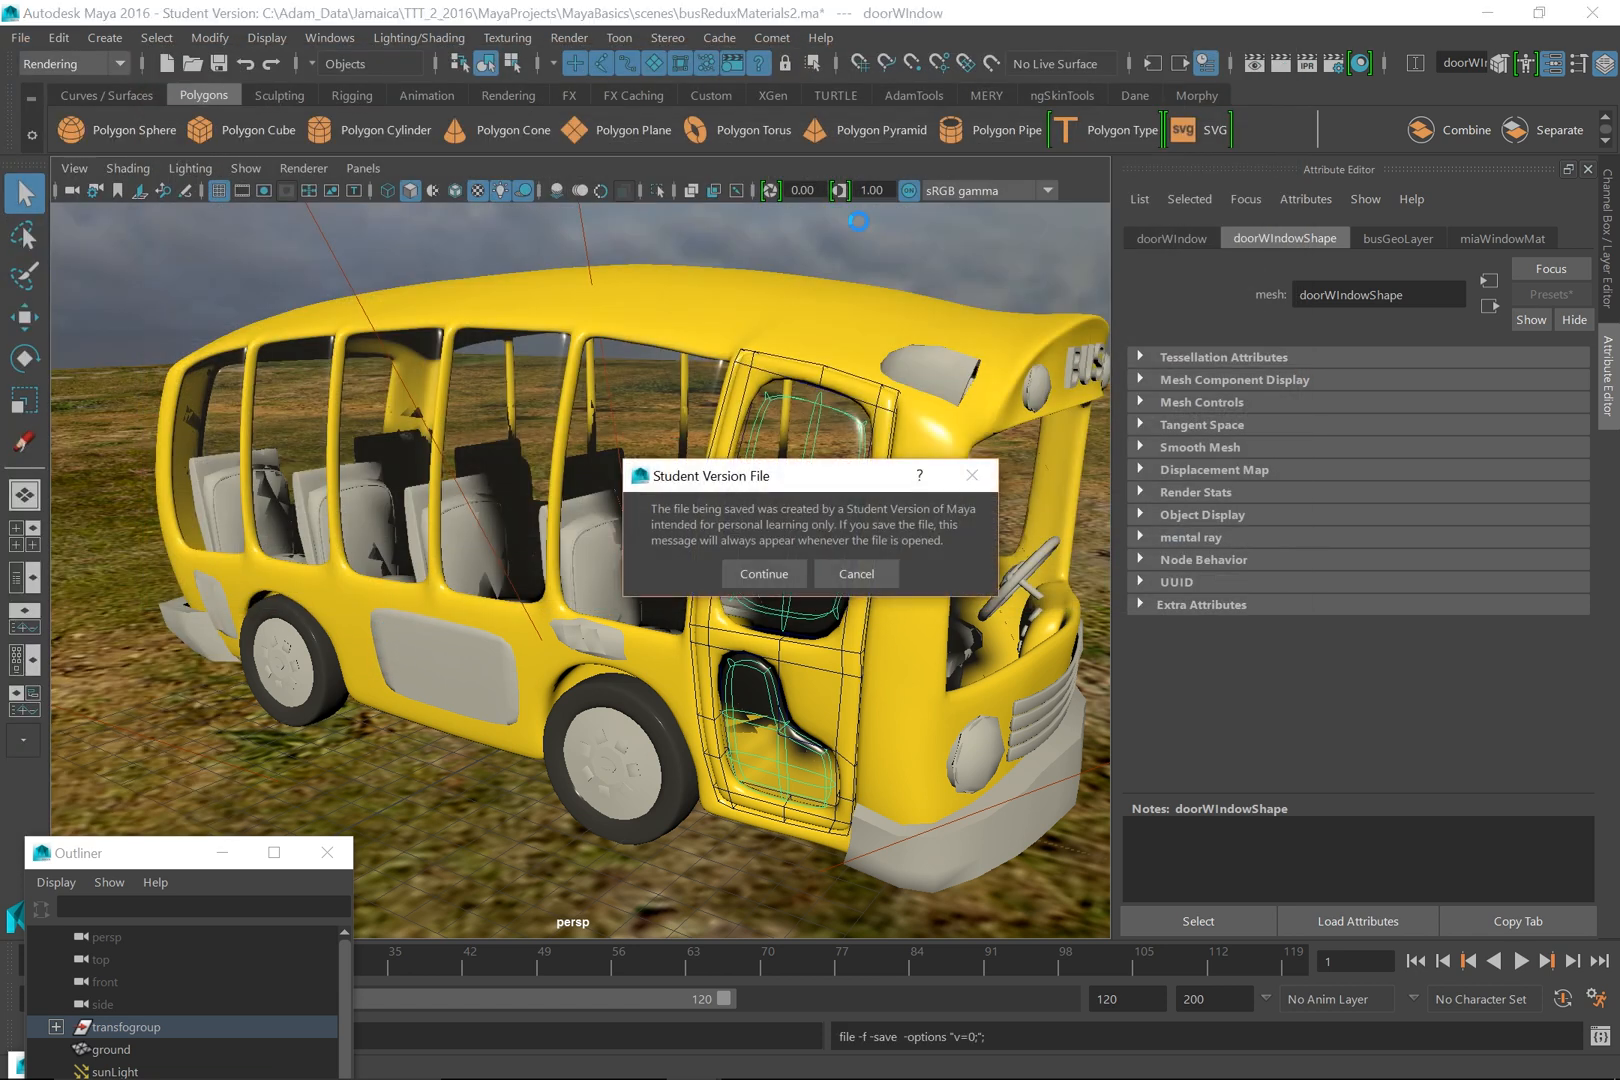
pyautogui.click(764, 573)
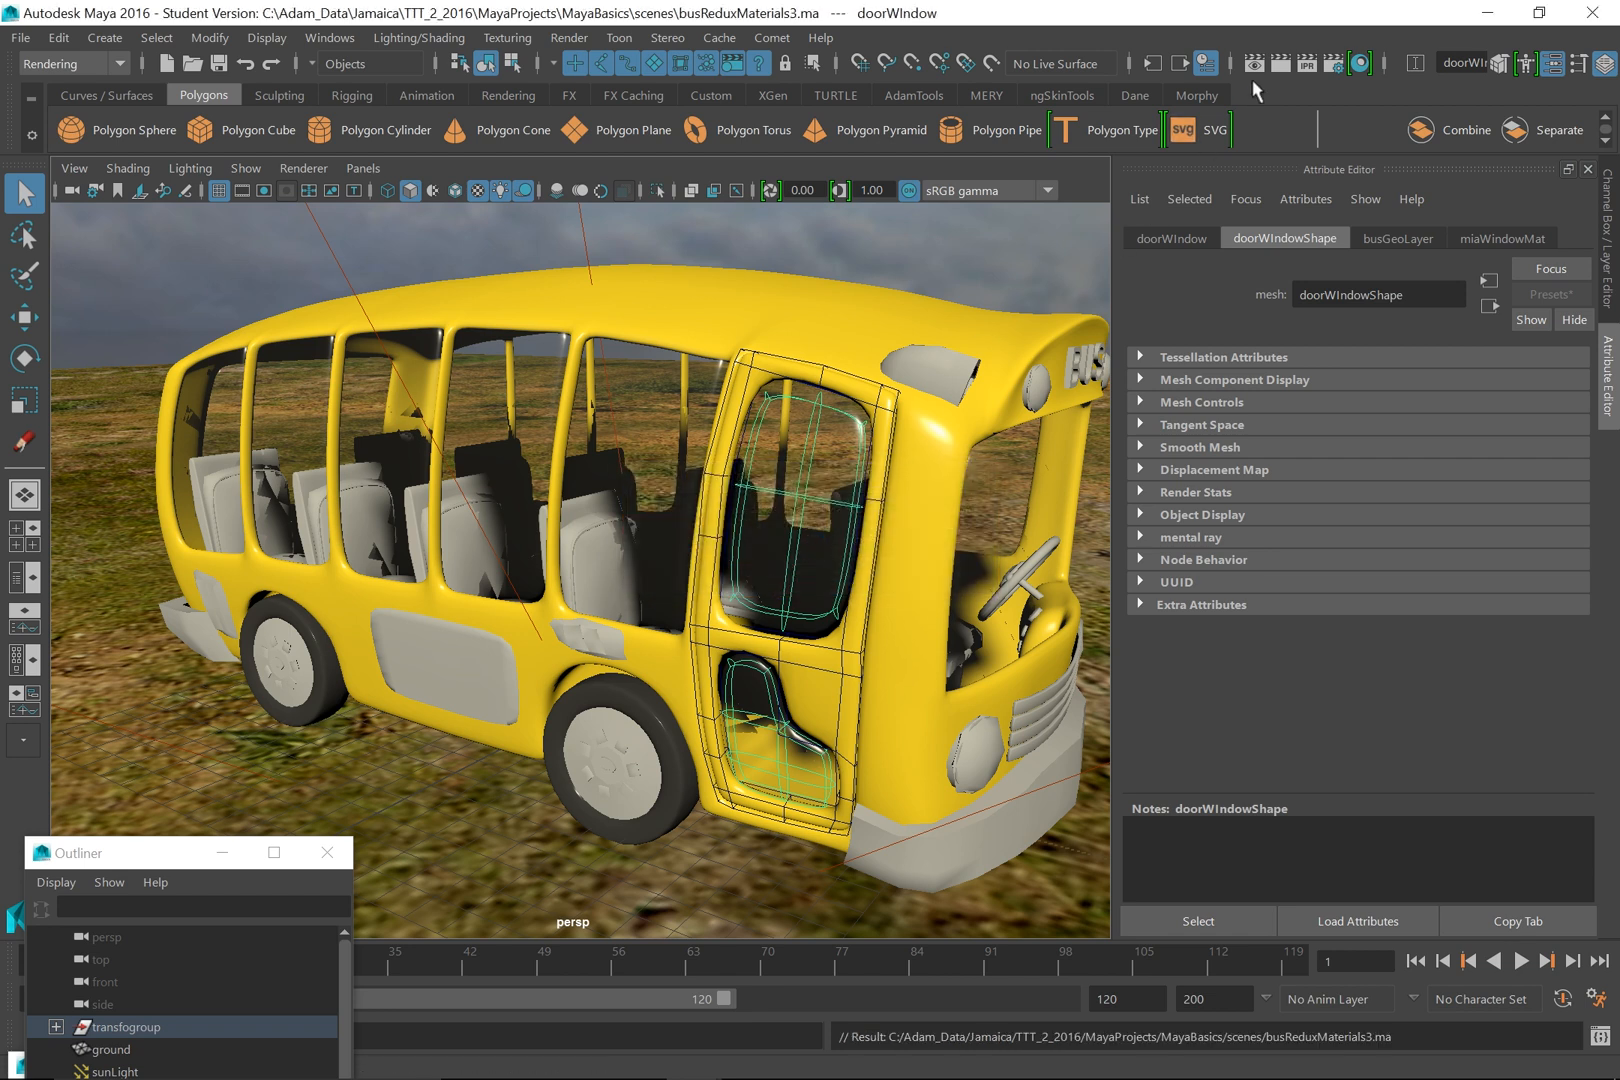
pyautogui.click(1281, 63)
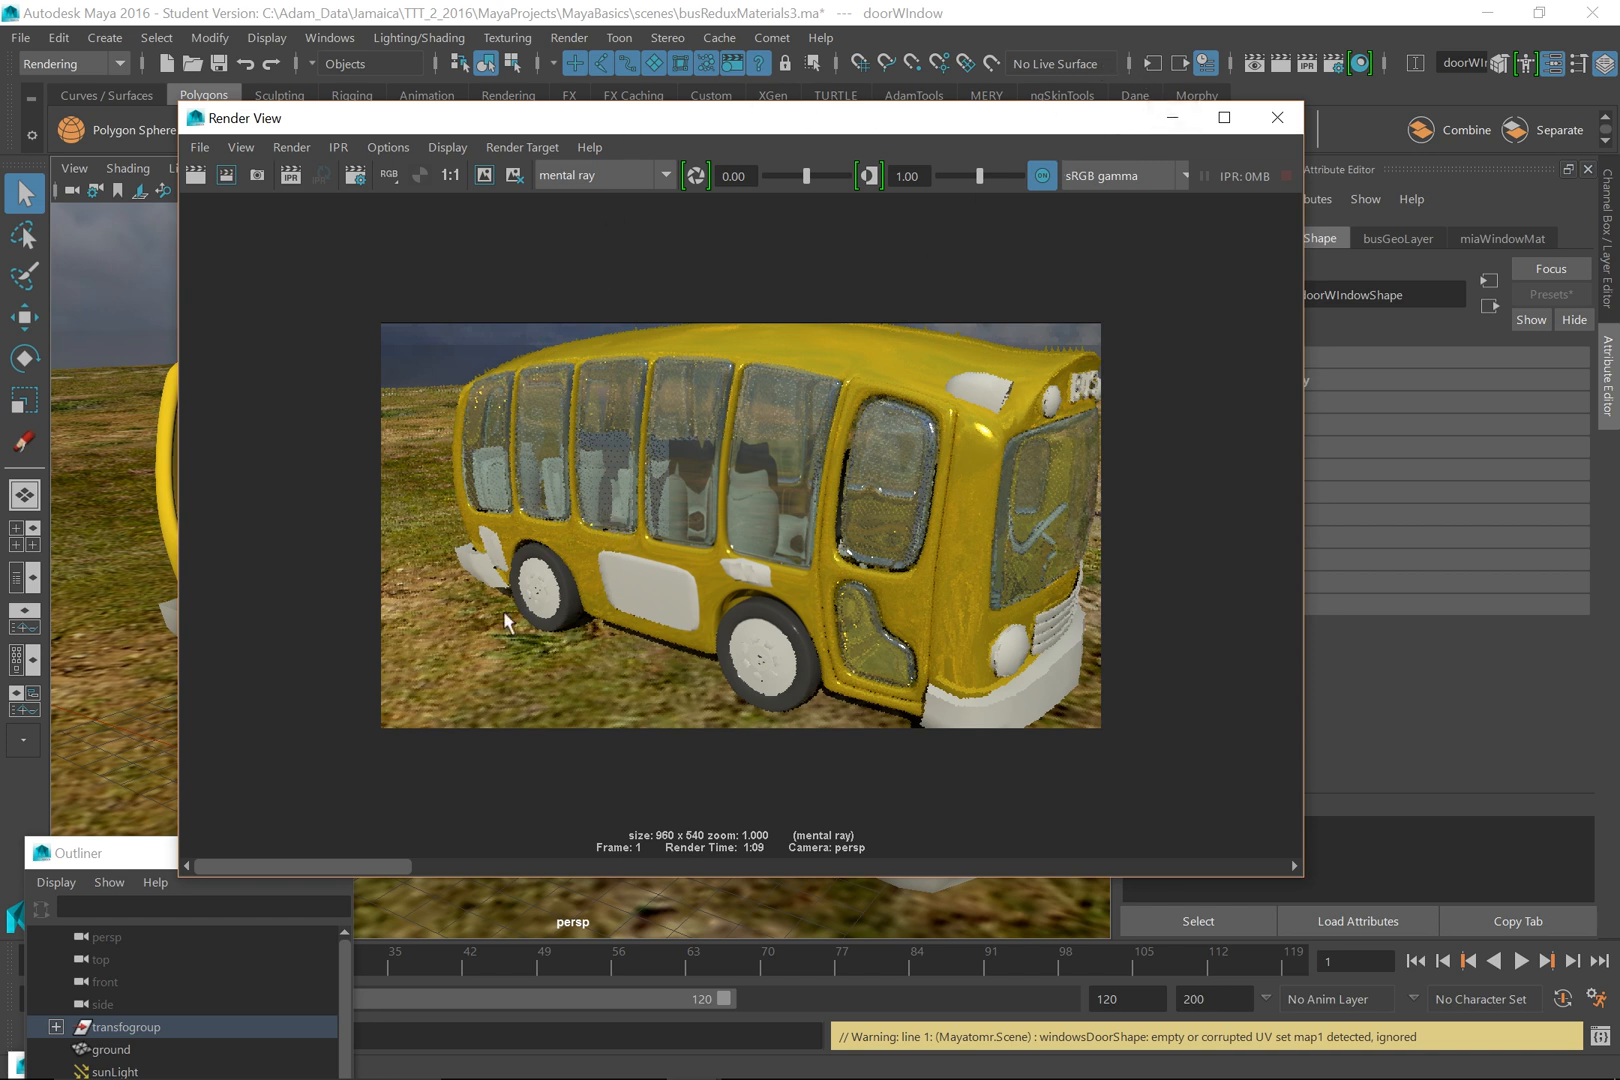
# - Select sunLight and try an intensity of 10, settling on 6
pyautogui.moveTo(150, 855); pyautogui.dragTo(192, 248)
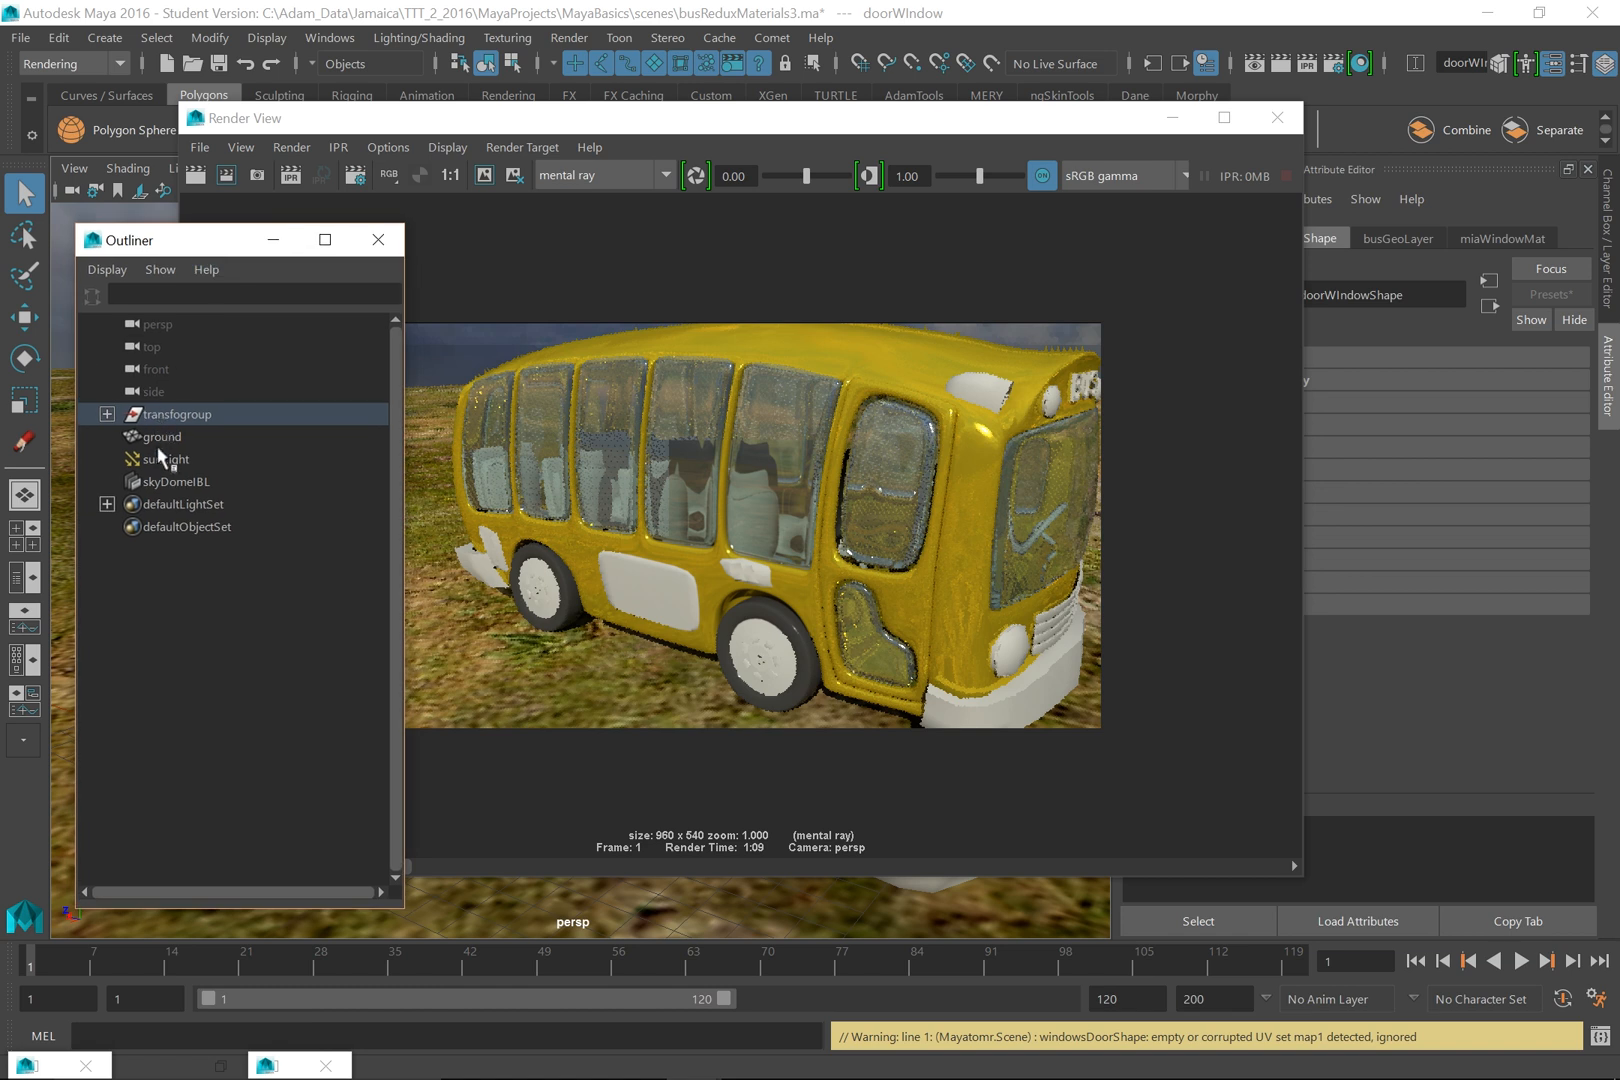
pyautogui.click(165, 455)
pyautogui.moveTo(744, 112); pyautogui.dragTo(1187, 607)
pyautogui.moveTo(1372, 506); pyautogui.dragTo(1271, 516)
pyautogui.write('10')
pyautogui.press('Return')
pyautogui.moveTo(1352, 506); pyautogui.dragTo(1255, 520)
pyautogui.write('6')
pyautogui.press('Return')
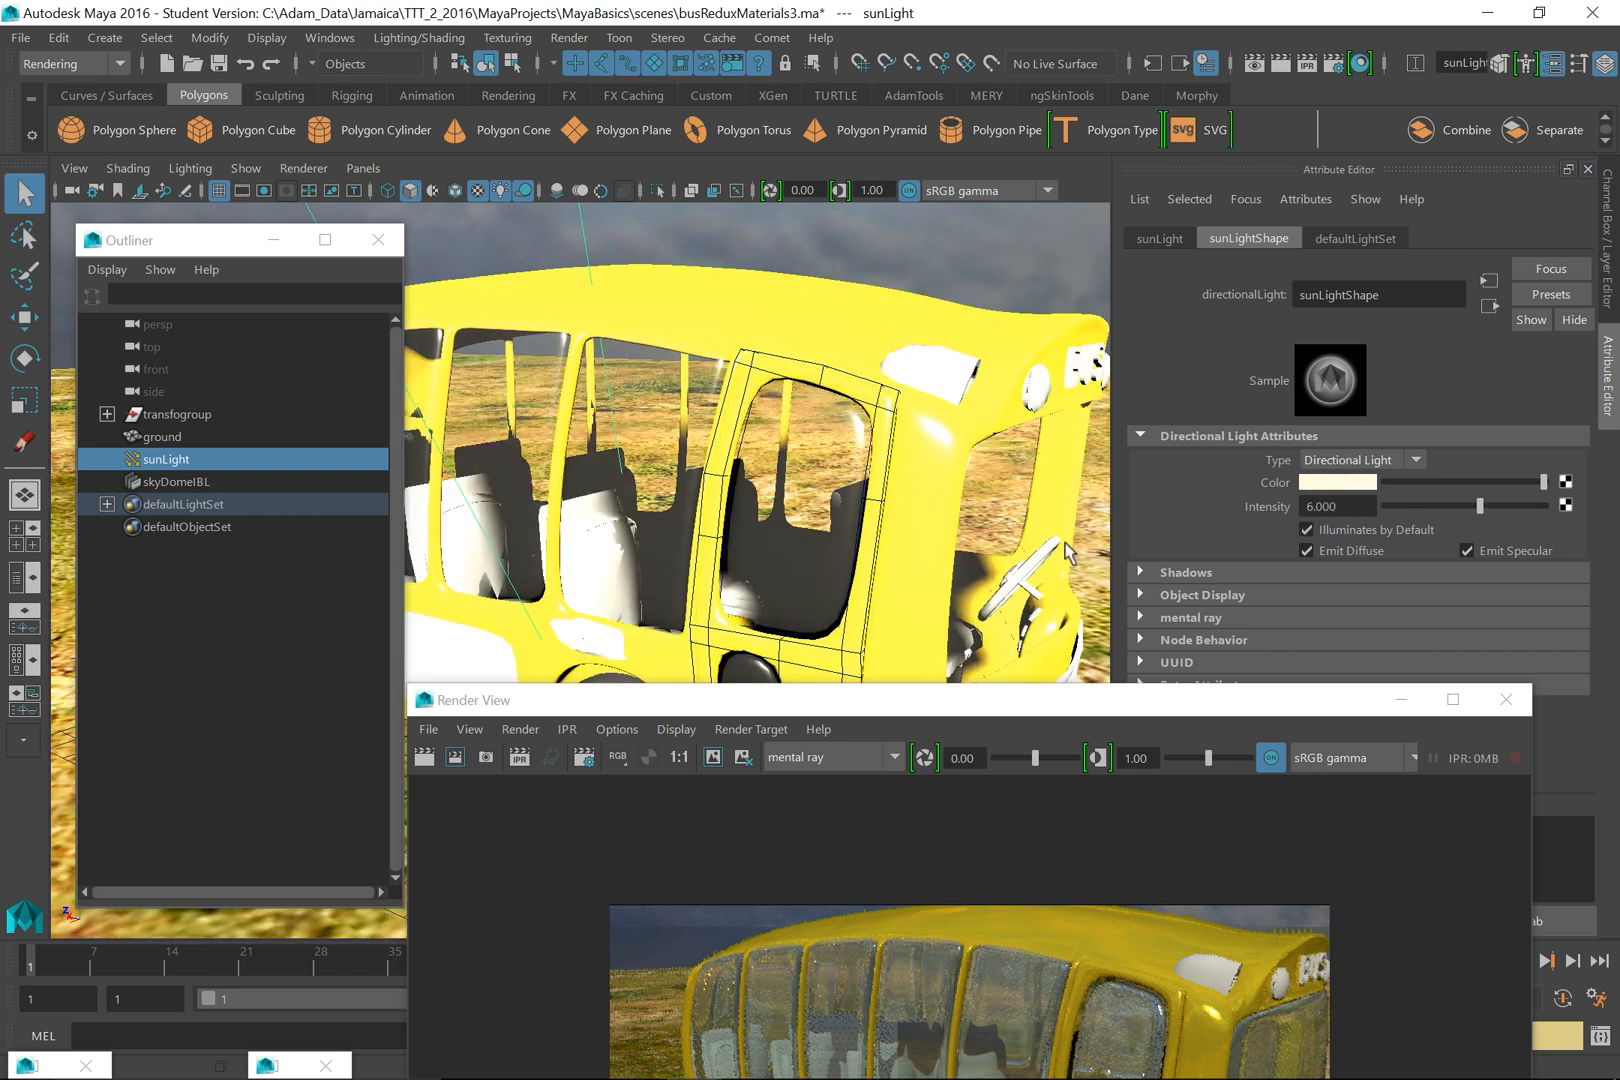
# - Test-render a region around the rearmost-to-door side windows and the door window, and re-render the frame to check the brighter sunlight
pyautogui.moveTo(837, 707); pyautogui.dragTo(896, 191)
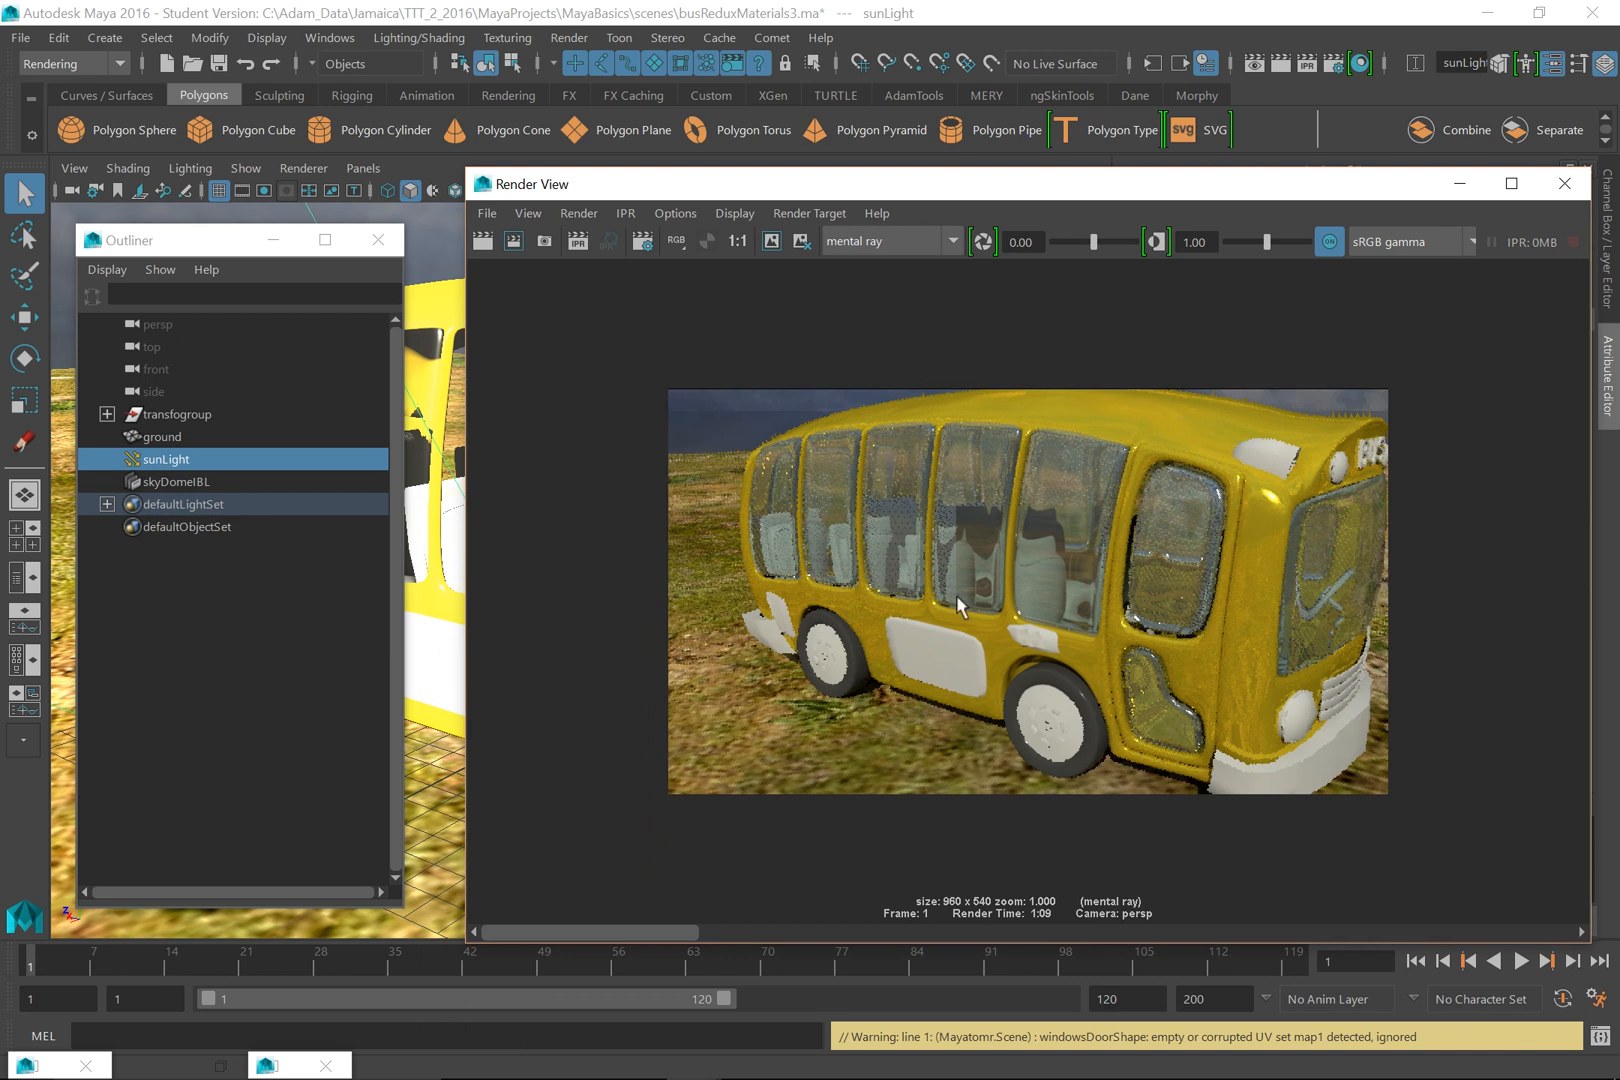
pyautogui.click(770, 241)
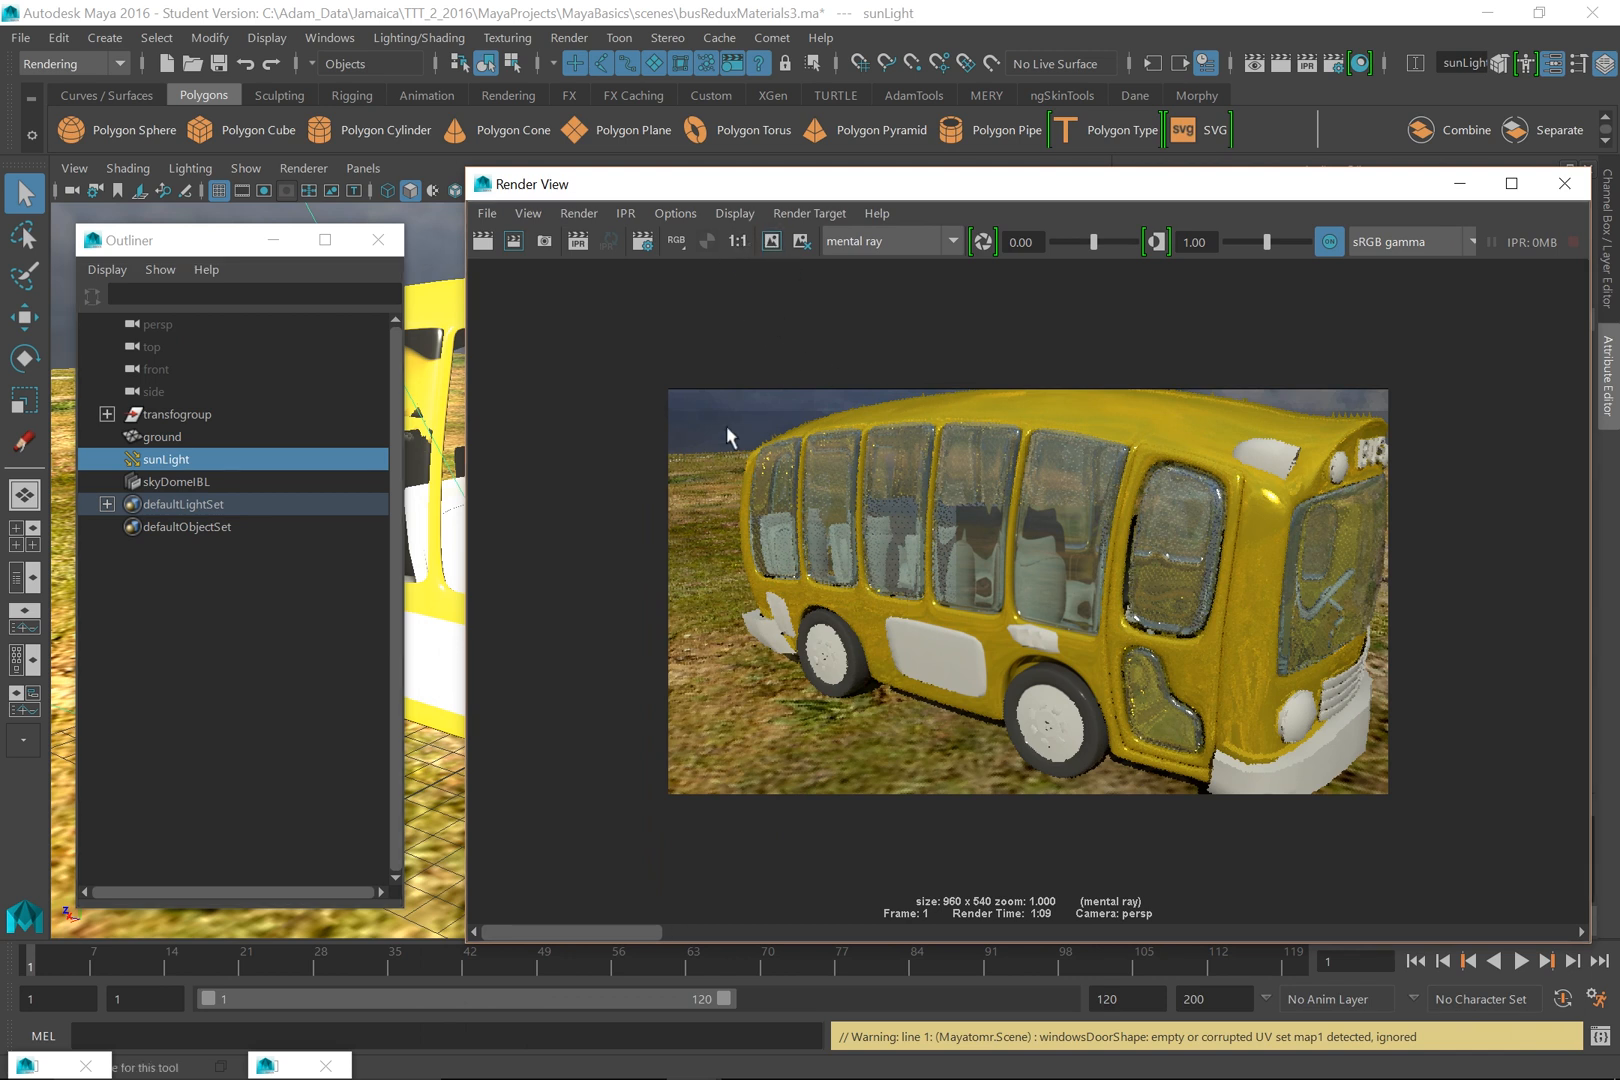
pyautogui.click(513, 241)
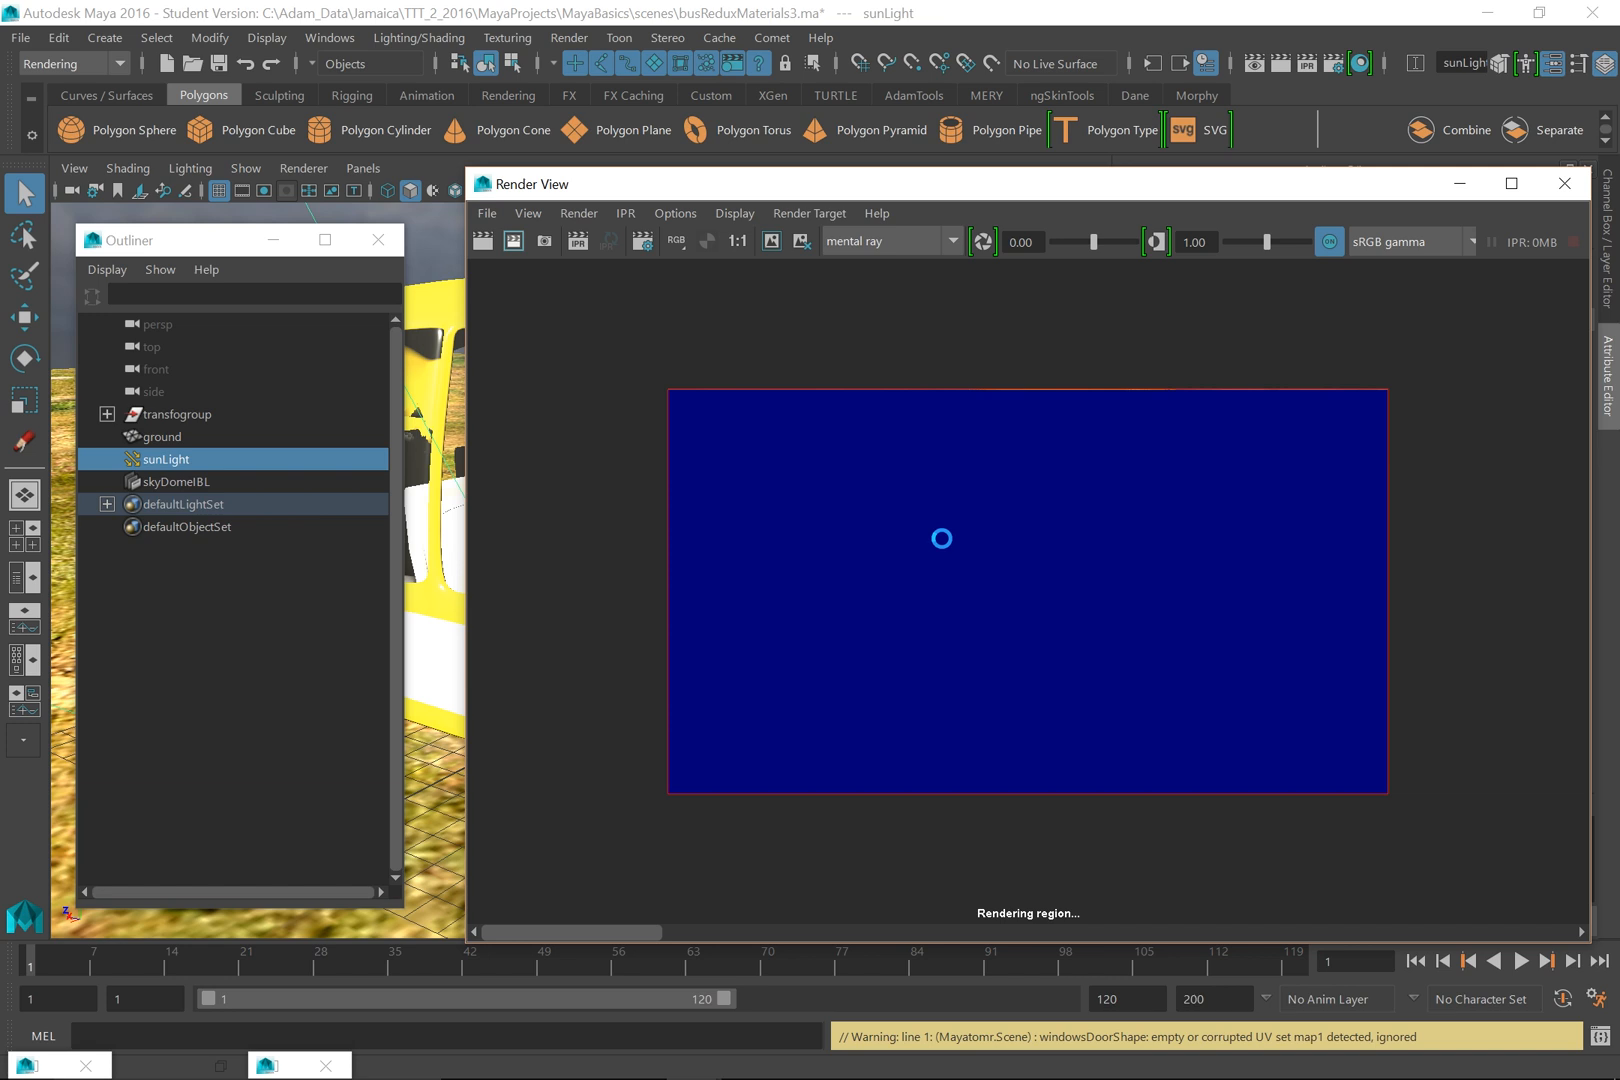
pyautogui.moveTo(916, 475); pyautogui.dragTo(1213, 678)
pyautogui.click(513, 241)
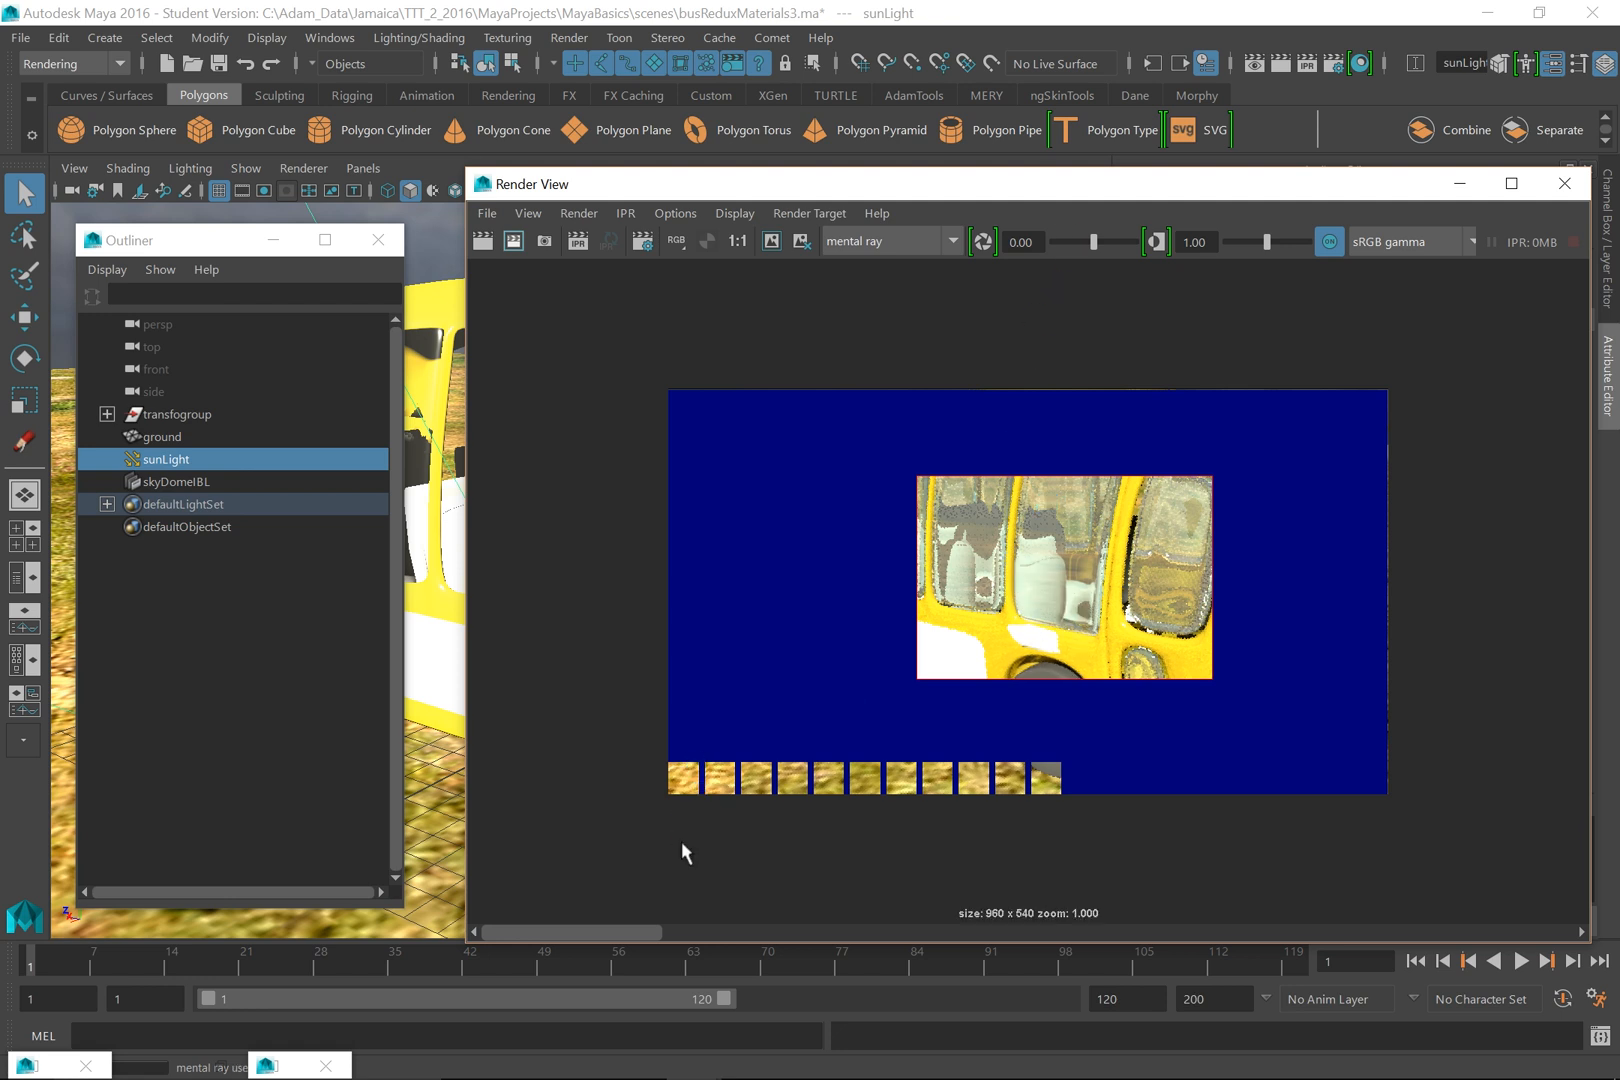
pyautogui.moveTo(618, 929); pyautogui.dragTo(578, 940)
# - Set the sunLight's intensity to 3.4
pyautogui.moveTo(1273, 196); pyautogui.dragTo(1090, 701)
pyautogui.moveTo(1353, 505); pyautogui.dragTo(1068, 610)
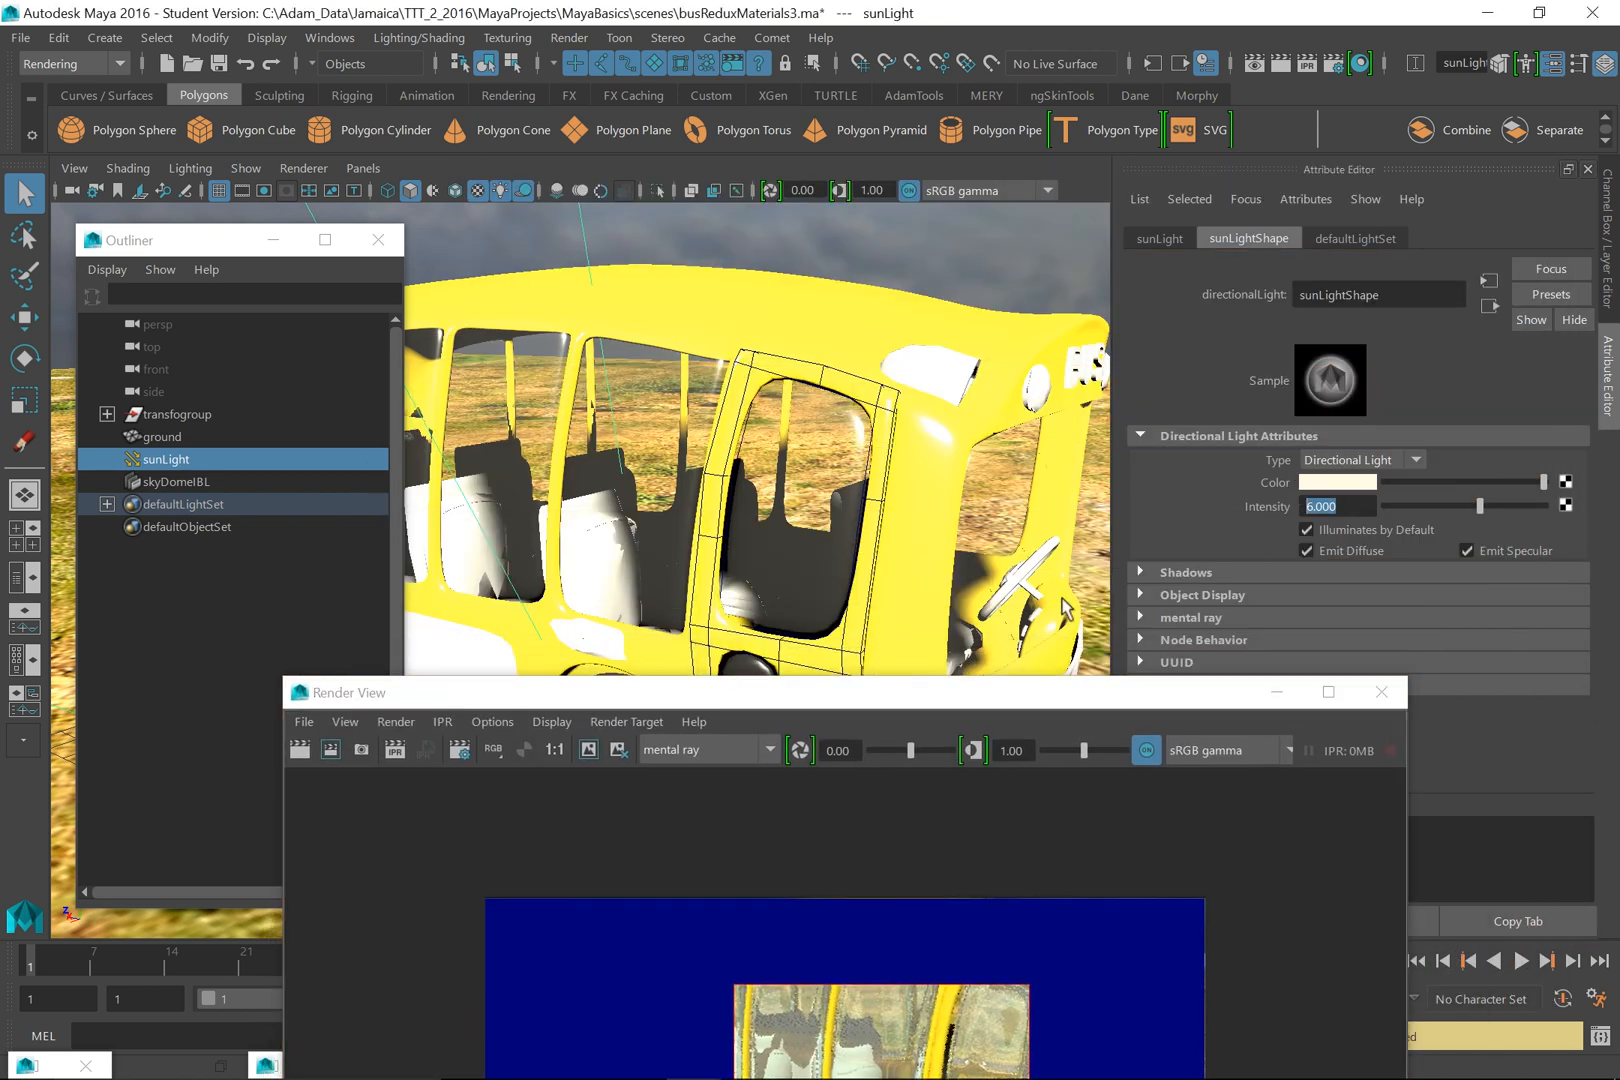
pyautogui.write('3')
pyautogui.write('3.4')
pyautogui.press('Return')
# - Set the light angle of the sunLight's raytraced shadows to 1.7
pyautogui.click(1143, 572)
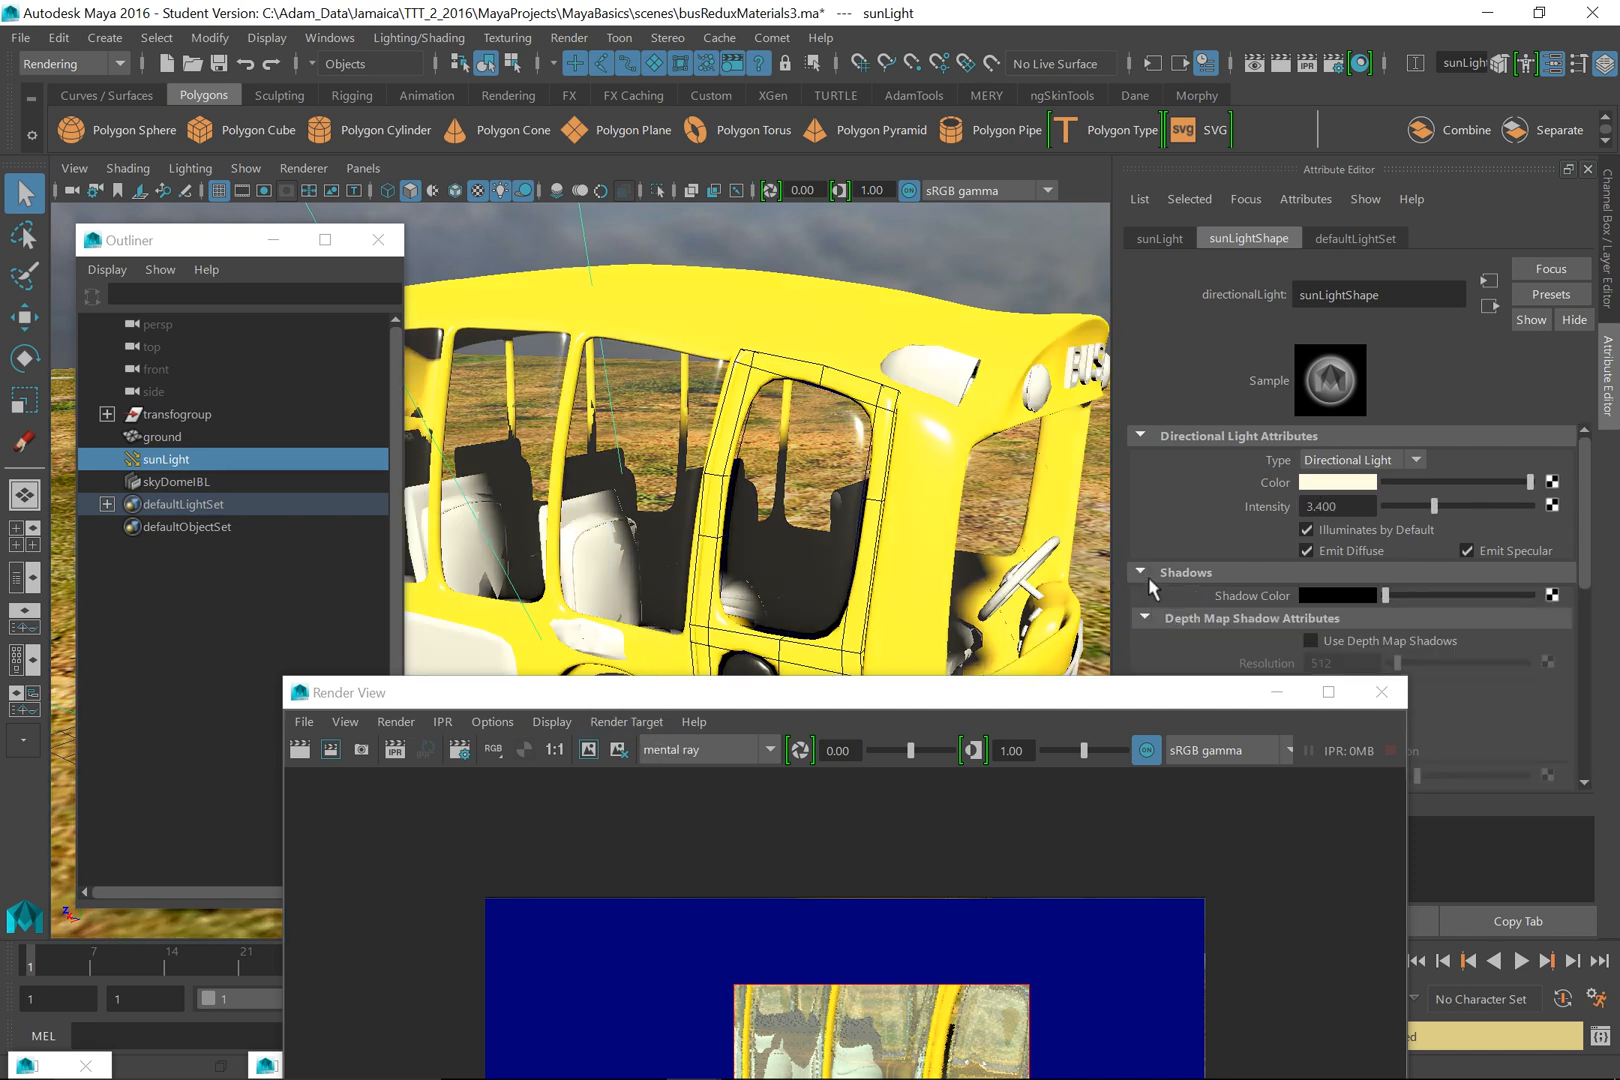
pyautogui.moveTo(1218, 692); pyautogui.dragTo(882, 760)
pyautogui.moveTo(1585, 497); pyautogui.dragTo(1520, 664)
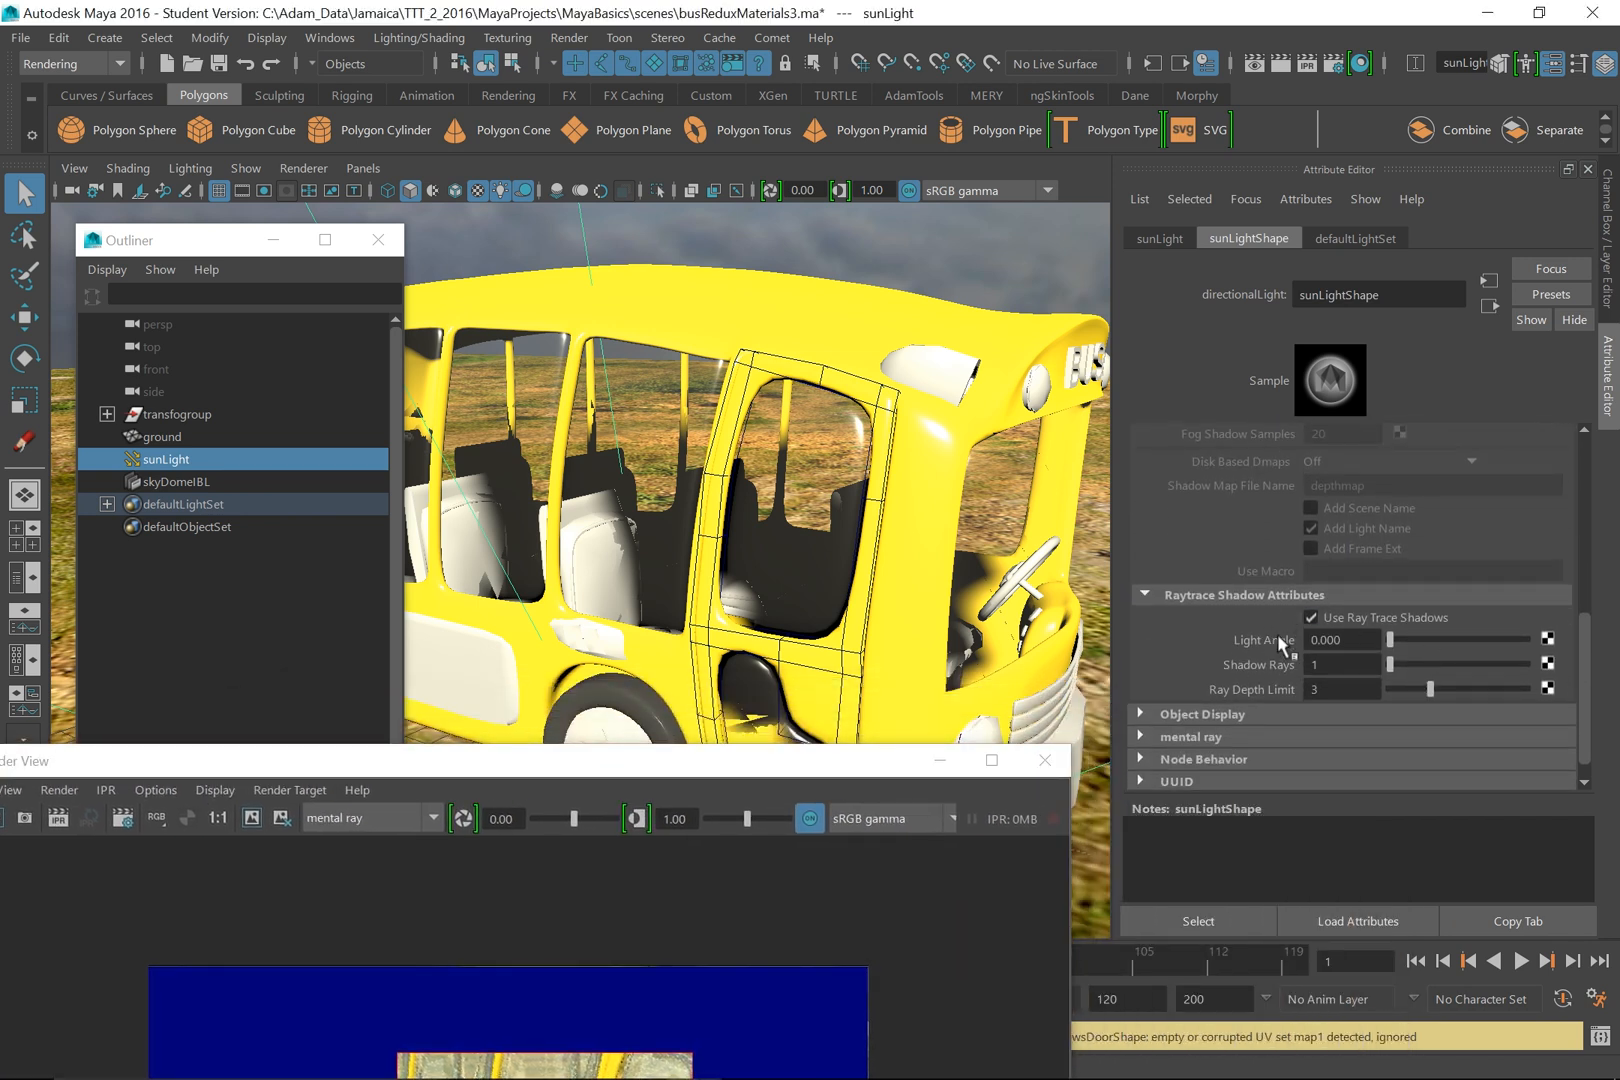
pyautogui.click(1310, 640)
pyautogui.write('1.7')
pyautogui.press('Return')
pyautogui.moveTo(900, 762); pyautogui.dragTo(1215, 697)
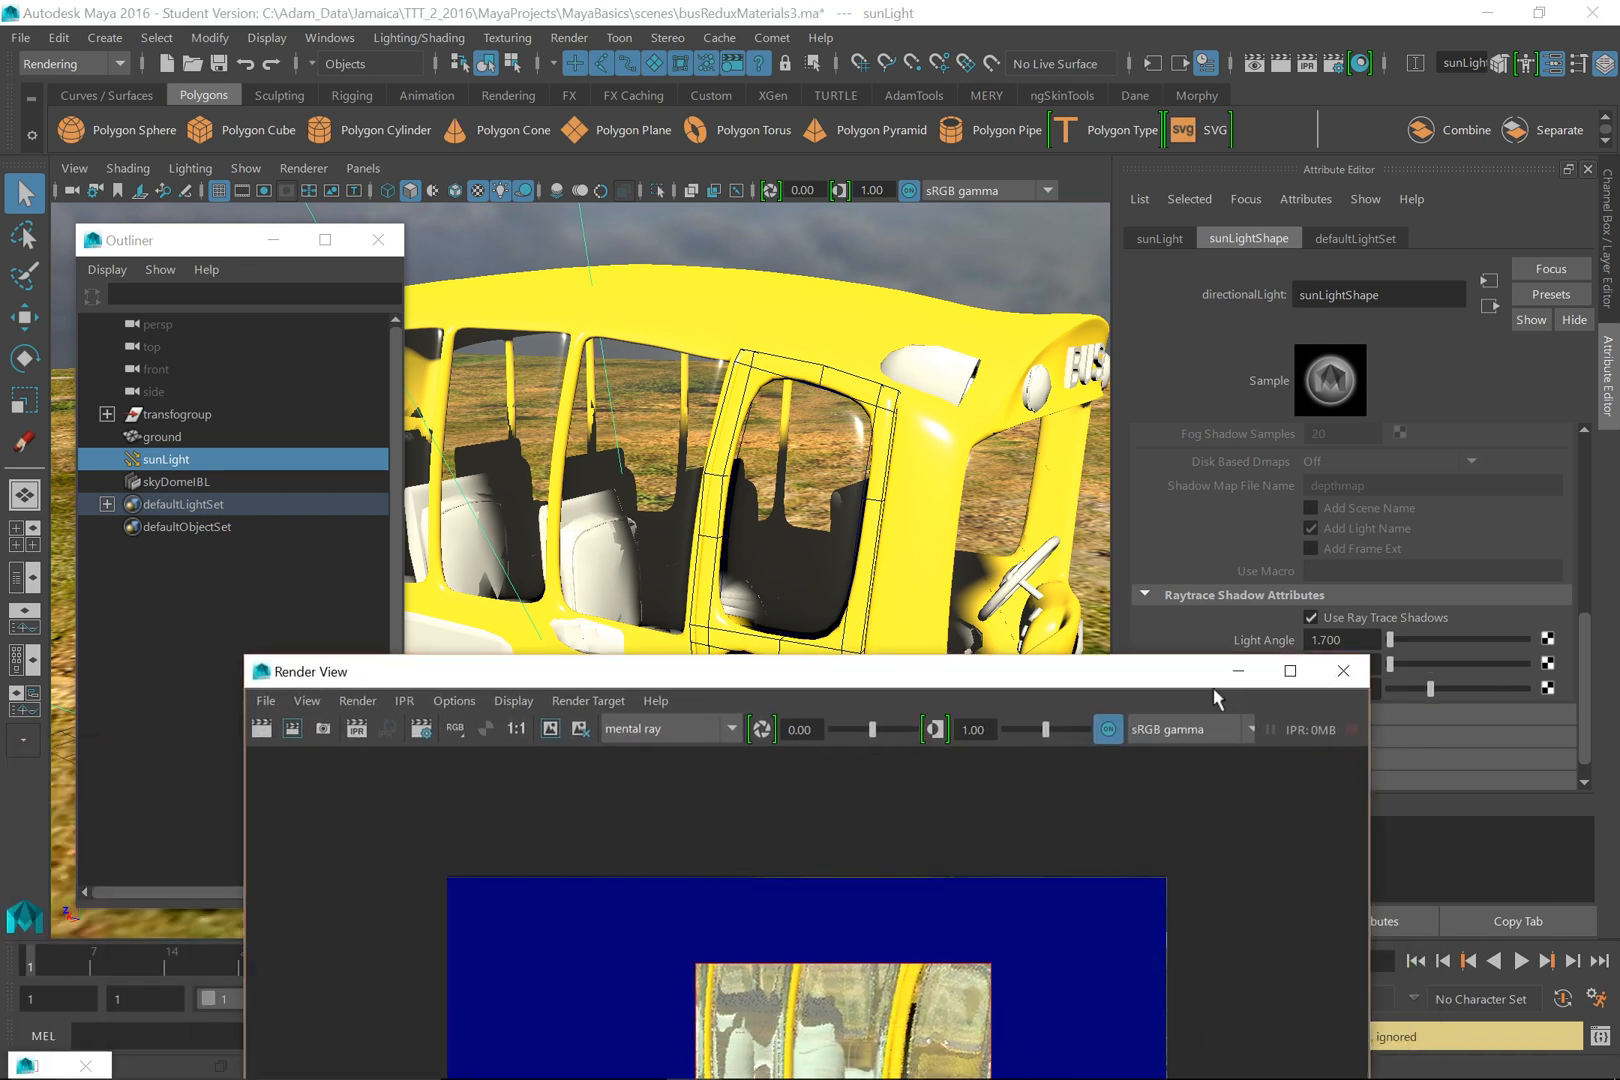
# - Minimize the render window and set the perspective camera's focal length to 24
pyautogui.click(1242, 673)
pyautogui.keyDown('alt'); pyautogui.moveTo(729, 772); pyautogui.dragTo(888, 716); pyautogui.keyUp('alt')
pyautogui.moveTo(188, 245); pyautogui.dragTo(85, 331)
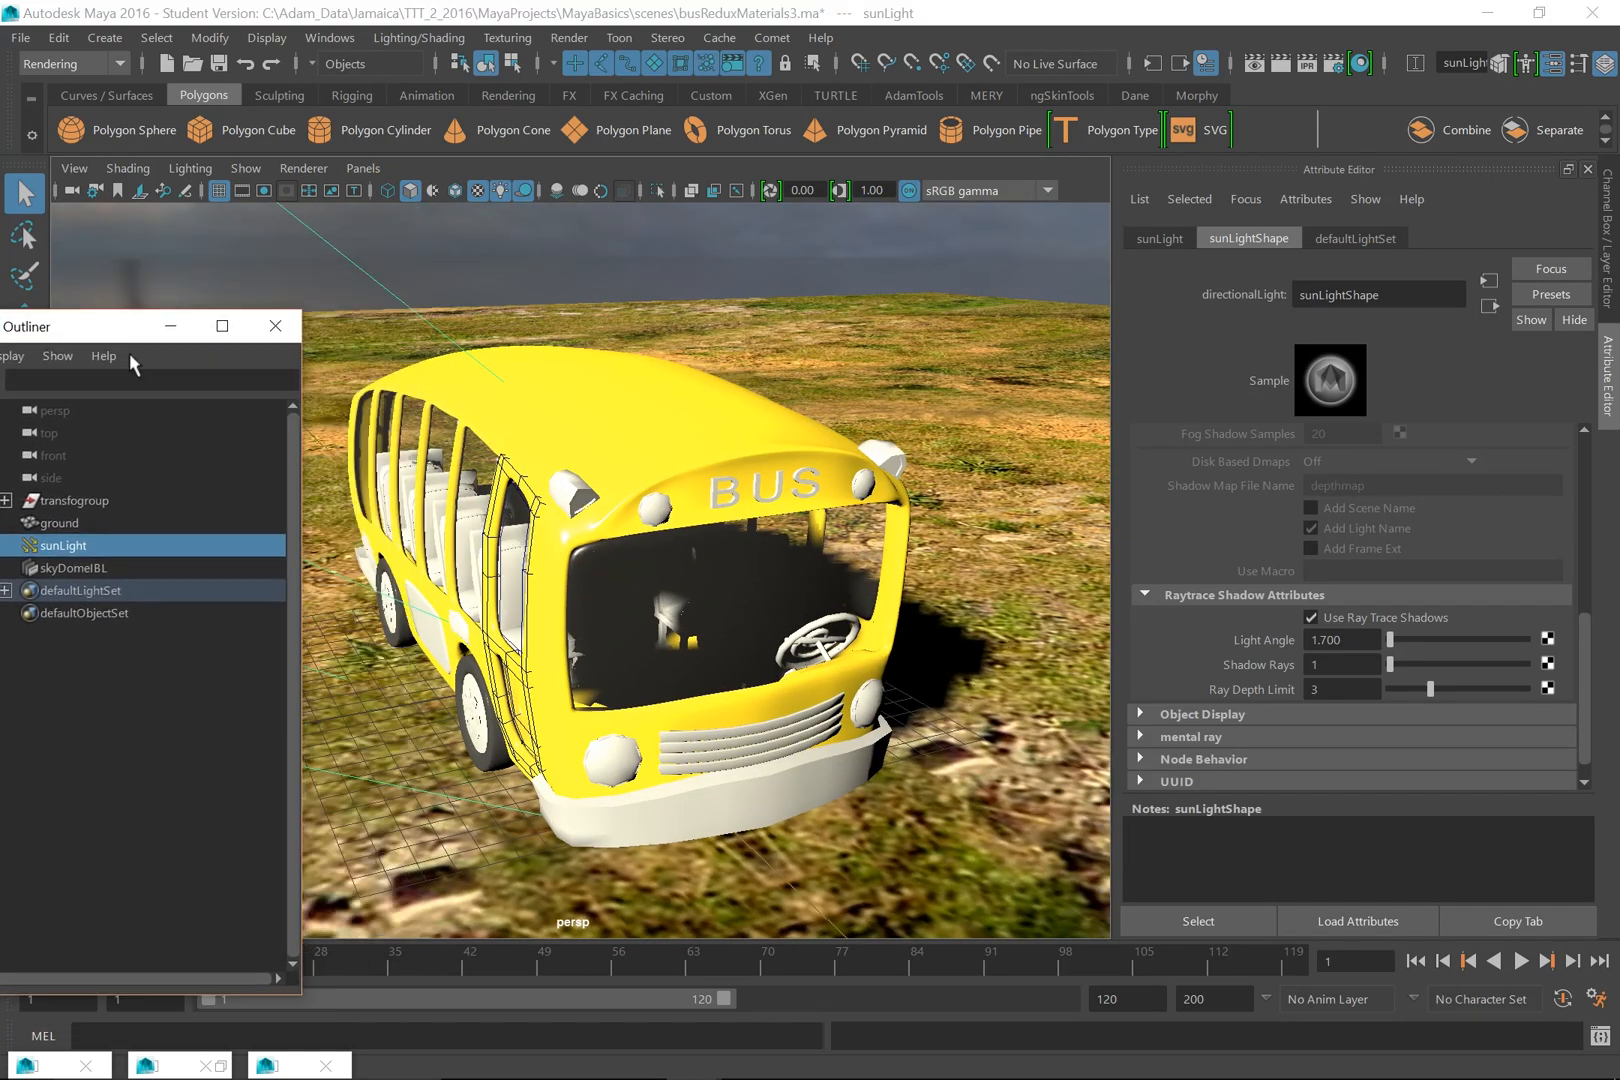
pyautogui.scroll(3, 512, 578)
pyautogui.keyDown('alt'); pyautogui.moveTo(512, 578); pyautogui.dragTo(466, 515); pyautogui.keyUp('alt')
pyautogui.click(88, 166)
pyautogui.click(103, 210)
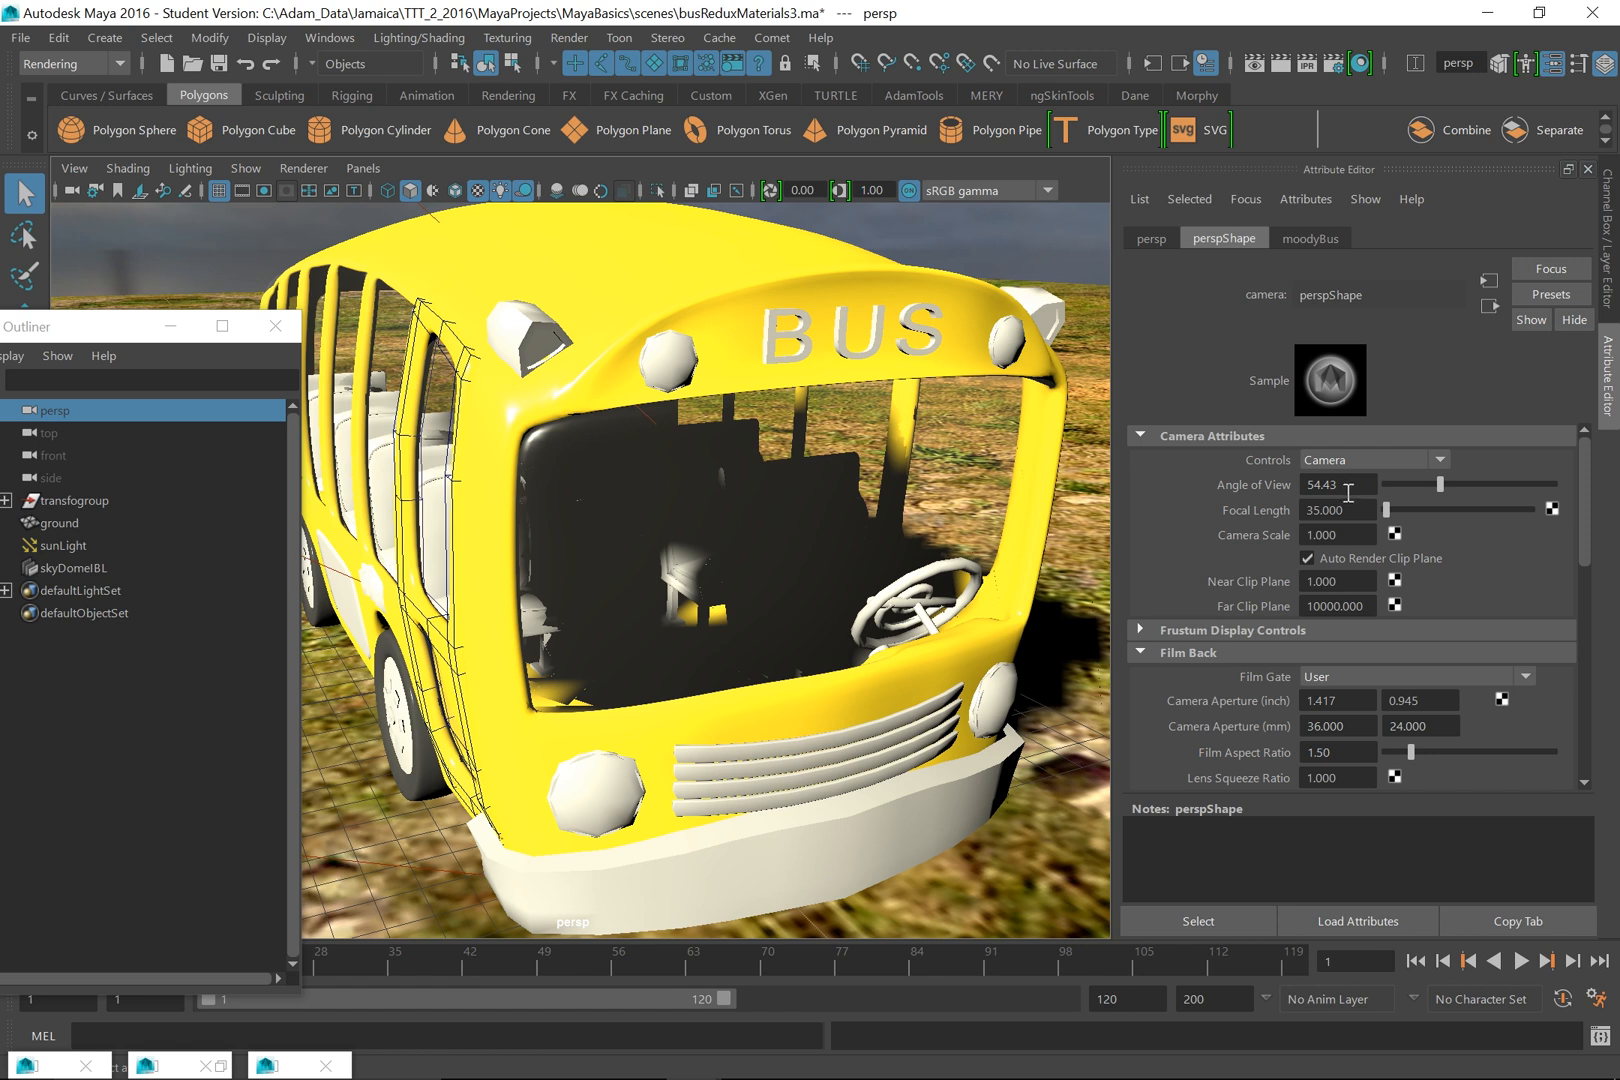
pyautogui.moveTo(1358, 514); pyautogui.dragTo(1279, 524)
pyautogui.write('24')
pyautogui.press('Return')
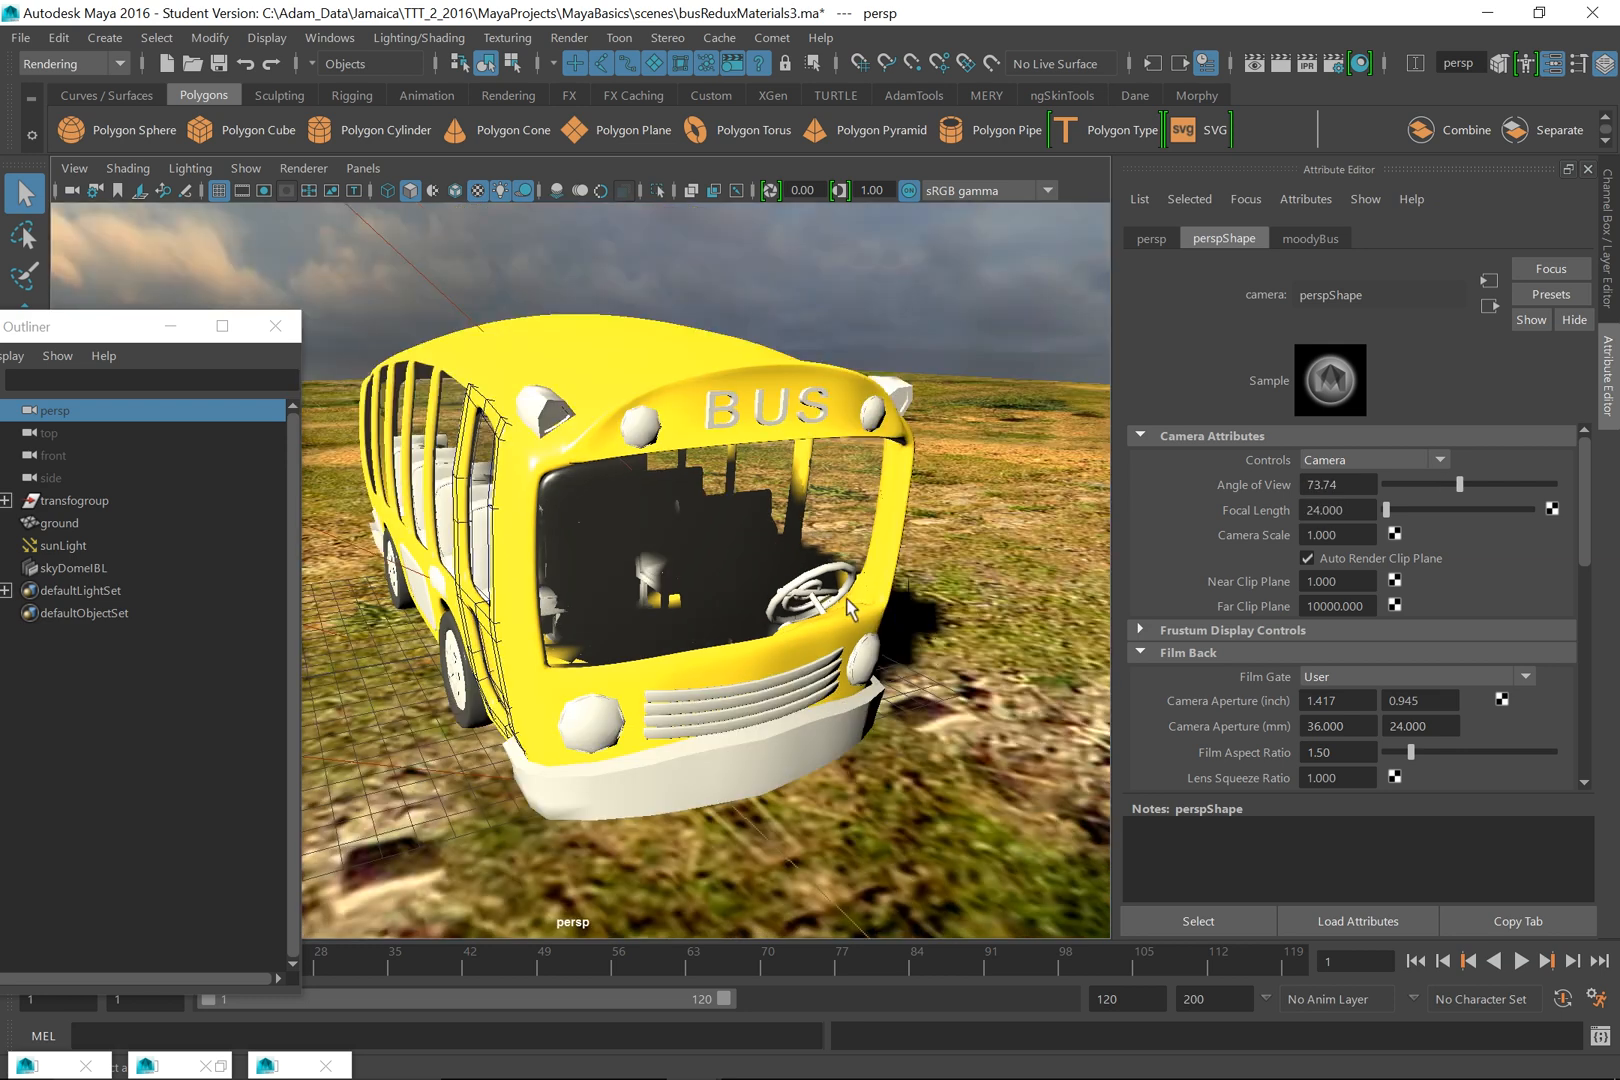
# - Frame the bus from a low front angle on the shadowed side opposite the door, with the Outliner minimized
pyautogui.keyDown('alt'); pyautogui.moveTo(858, 770); pyautogui.dragTo(819, 738); pyautogui.keyUp('alt')
pyautogui.moveTo(819, 738)
pyautogui.keyDown('alt'); pyautogui.mouseDown(button='middle')
pyautogui.moveTo(816, 756)
pyautogui.moveTo(768, 768)
pyautogui.mouseUp(button='middle'); pyautogui.keyUp('alt')
pyautogui.keyDown('alt'); pyautogui.moveTo(768, 775); pyautogui.dragTo(794, 758); pyautogui.keyUp('alt')
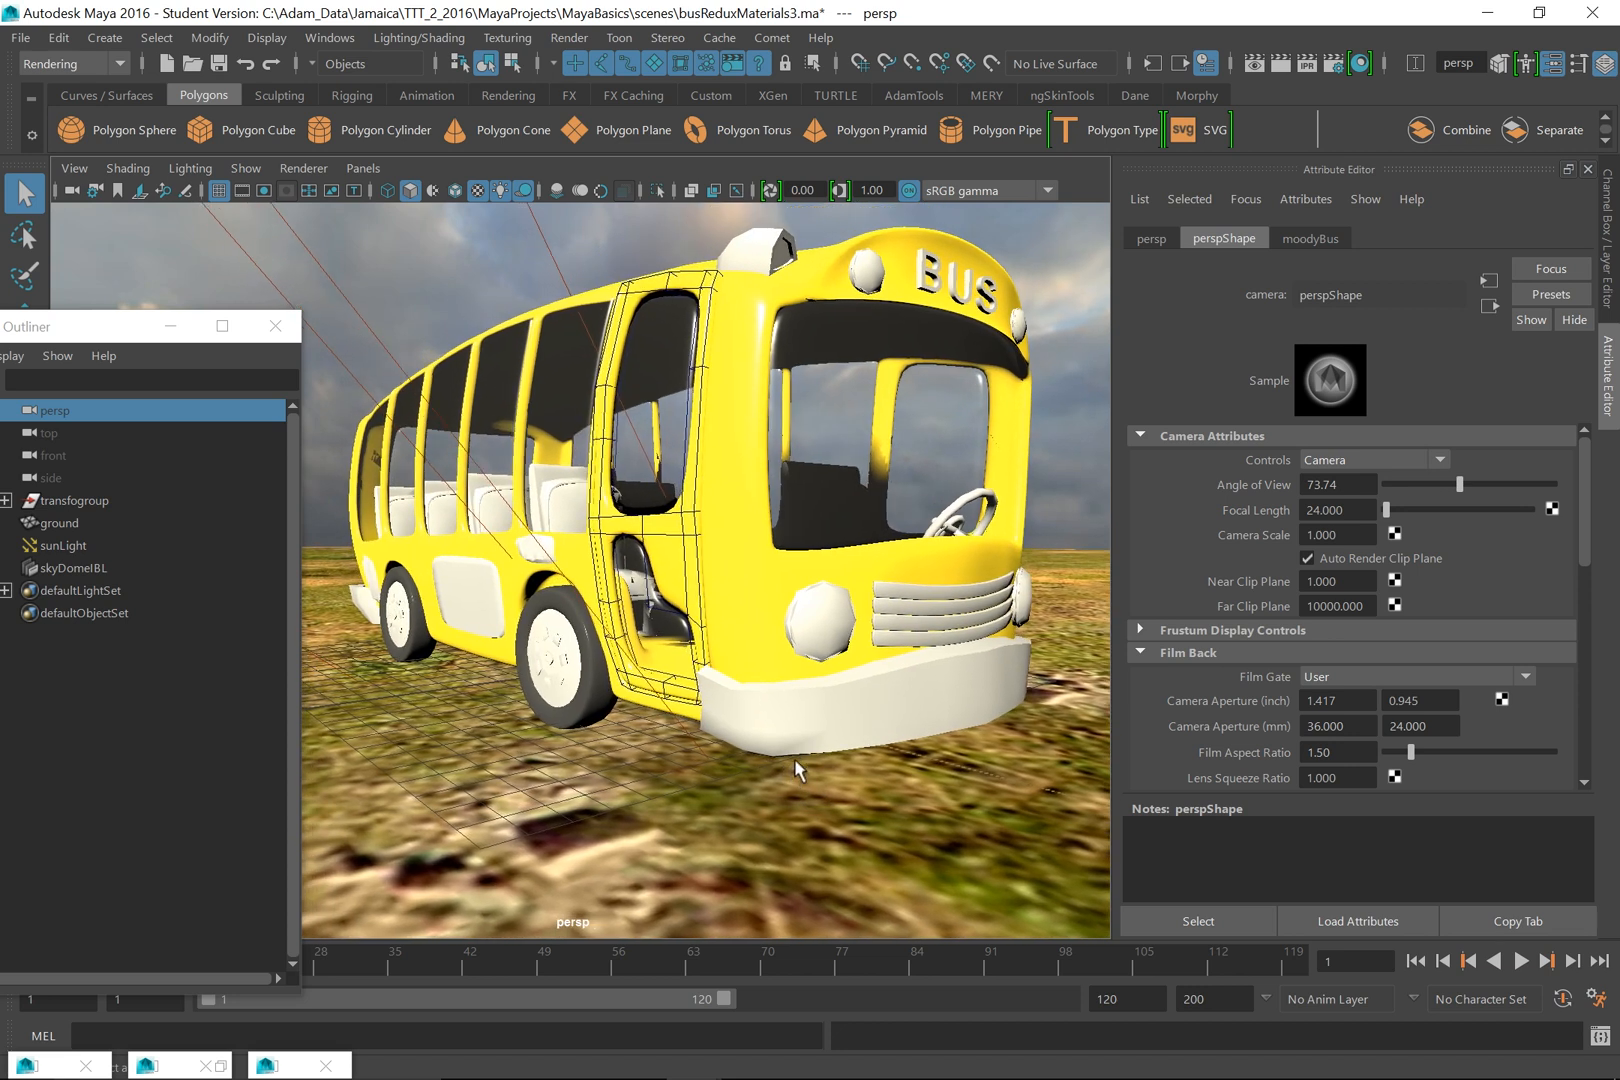
pyautogui.keyDown('alt'); pyautogui.moveTo(798, 742); pyautogui.dragTo(729, 738, button='middle'); pyautogui.keyUp('alt')
pyautogui.click(170, 326)
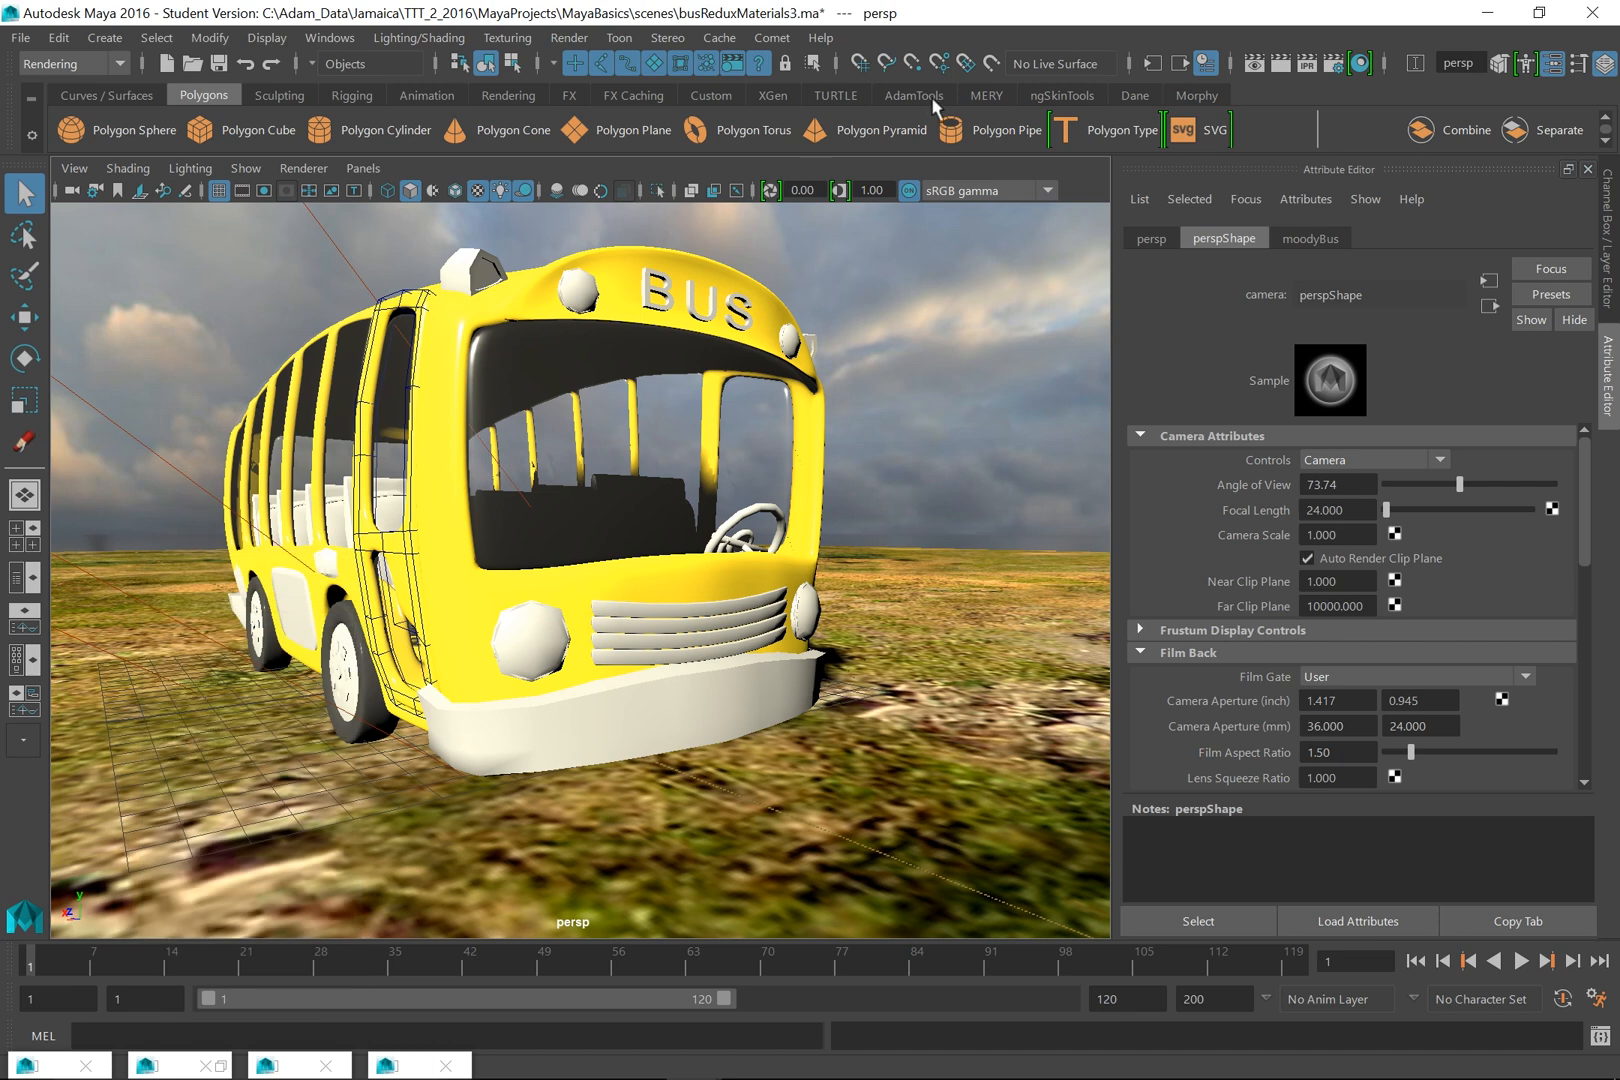
pyautogui.keyDown('alt'); pyautogui.moveTo(805, 335); pyautogui.dragTo(545, 485); pyautogui.keyUp('alt')
pyautogui.moveTo(770, 405)
pyautogui.keyDown('alt'); pyautogui.mouseDown(button='middle')
pyautogui.moveTo(706, 420)
pyautogui.moveTo(763, 423)
pyautogui.mouseUp(button='middle'); pyautogui.keyUp('alt')
pyautogui.keyDown('alt'); pyautogui.moveTo(763, 423); pyautogui.dragTo(944, 509, button='right'); pyautogui.keyUp('alt')
pyautogui.keyDown('alt'); pyautogui.moveTo(944, 509); pyautogui.dragTo(842, 495); pyautogui.keyUp('alt')
pyautogui.keyDown('alt'); pyautogui.moveTo(842, 495); pyautogui.dragTo(986, 514, button='middle'); pyautogui.keyUp('alt')
pyautogui.keyDown('alt'); pyautogui.moveTo(986, 514); pyautogui.dragTo(987, 542, button='right'); pyautogui.keyUp('alt')
pyautogui.keyDown('alt'); pyautogui.moveTo(987, 542); pyautogui.dragTo(955, 560); pyautogui.keyUp('alt')
pyautogui.keyDown('alt'); pyautogui.moveTo(955, 560); pyautogui.dragTo(969, 578, button='middle'); pyautogui.keyUp('alt')
pyautogui.keyDown('alt'); pyautogui.moveTo(969, 578); pyautogui.dragTo(962, 592); pyautogui.keyUp('alt')
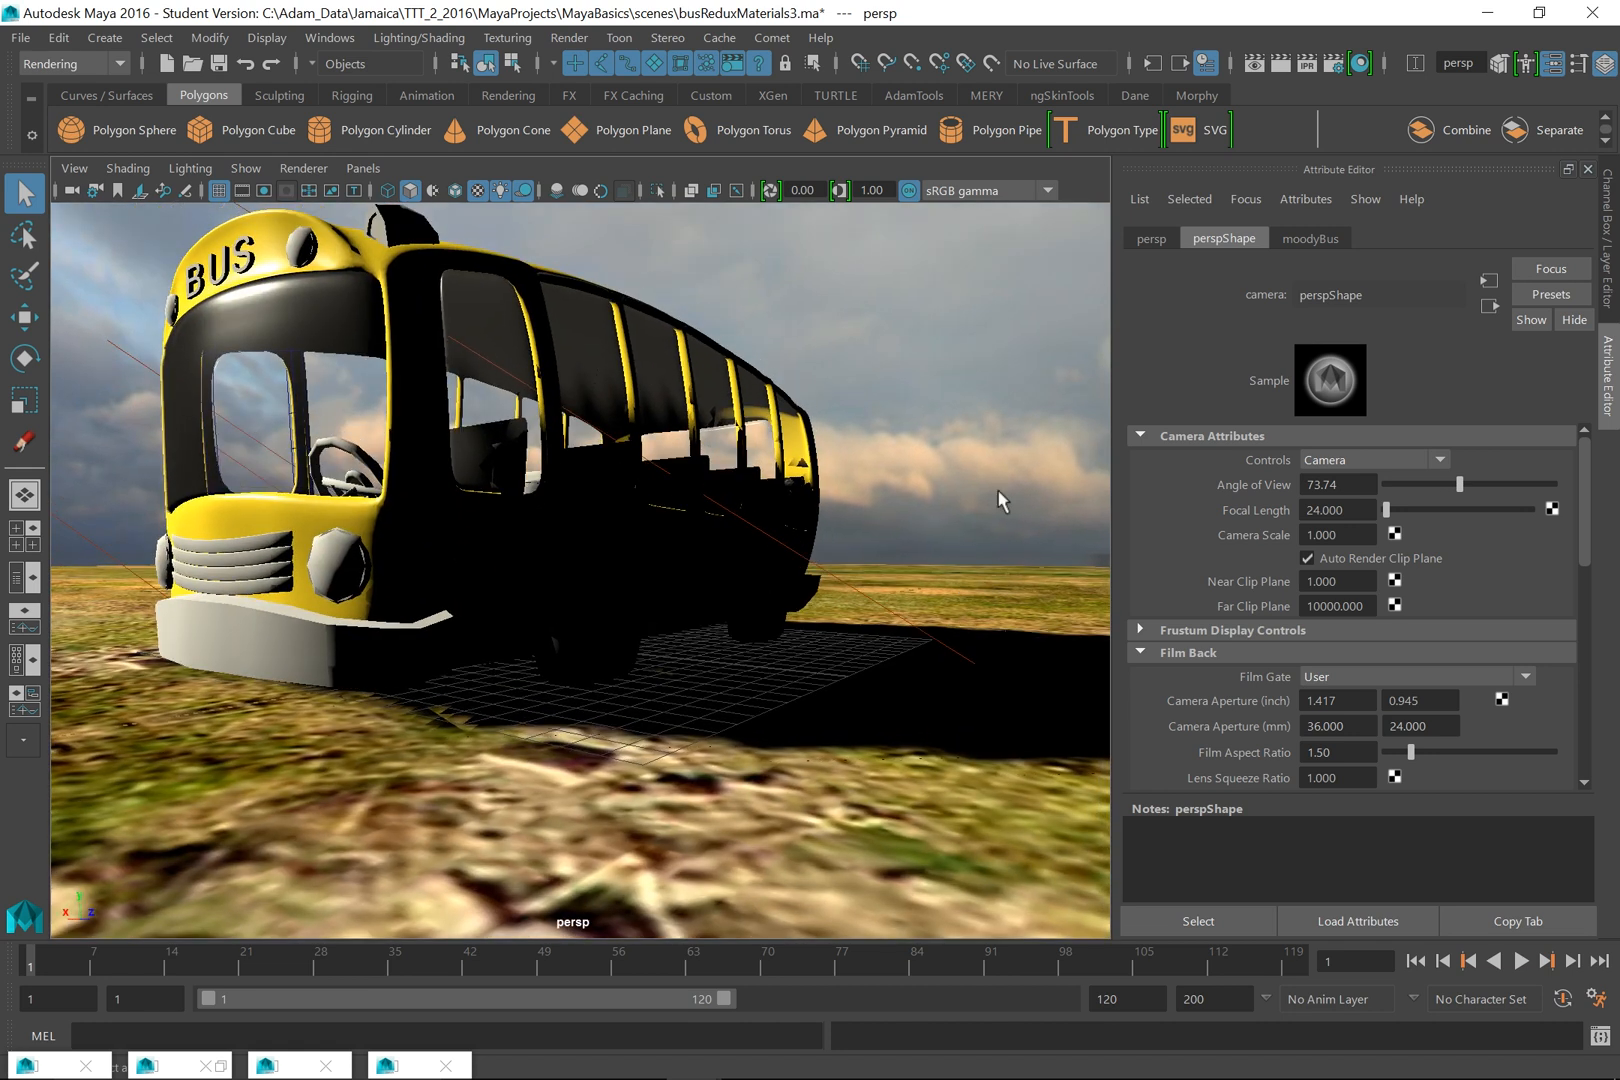
# - Turn on smooth mesh preview for the rear and front tires on the shadowed side opposite the door
pyautogui.click(740, 632)
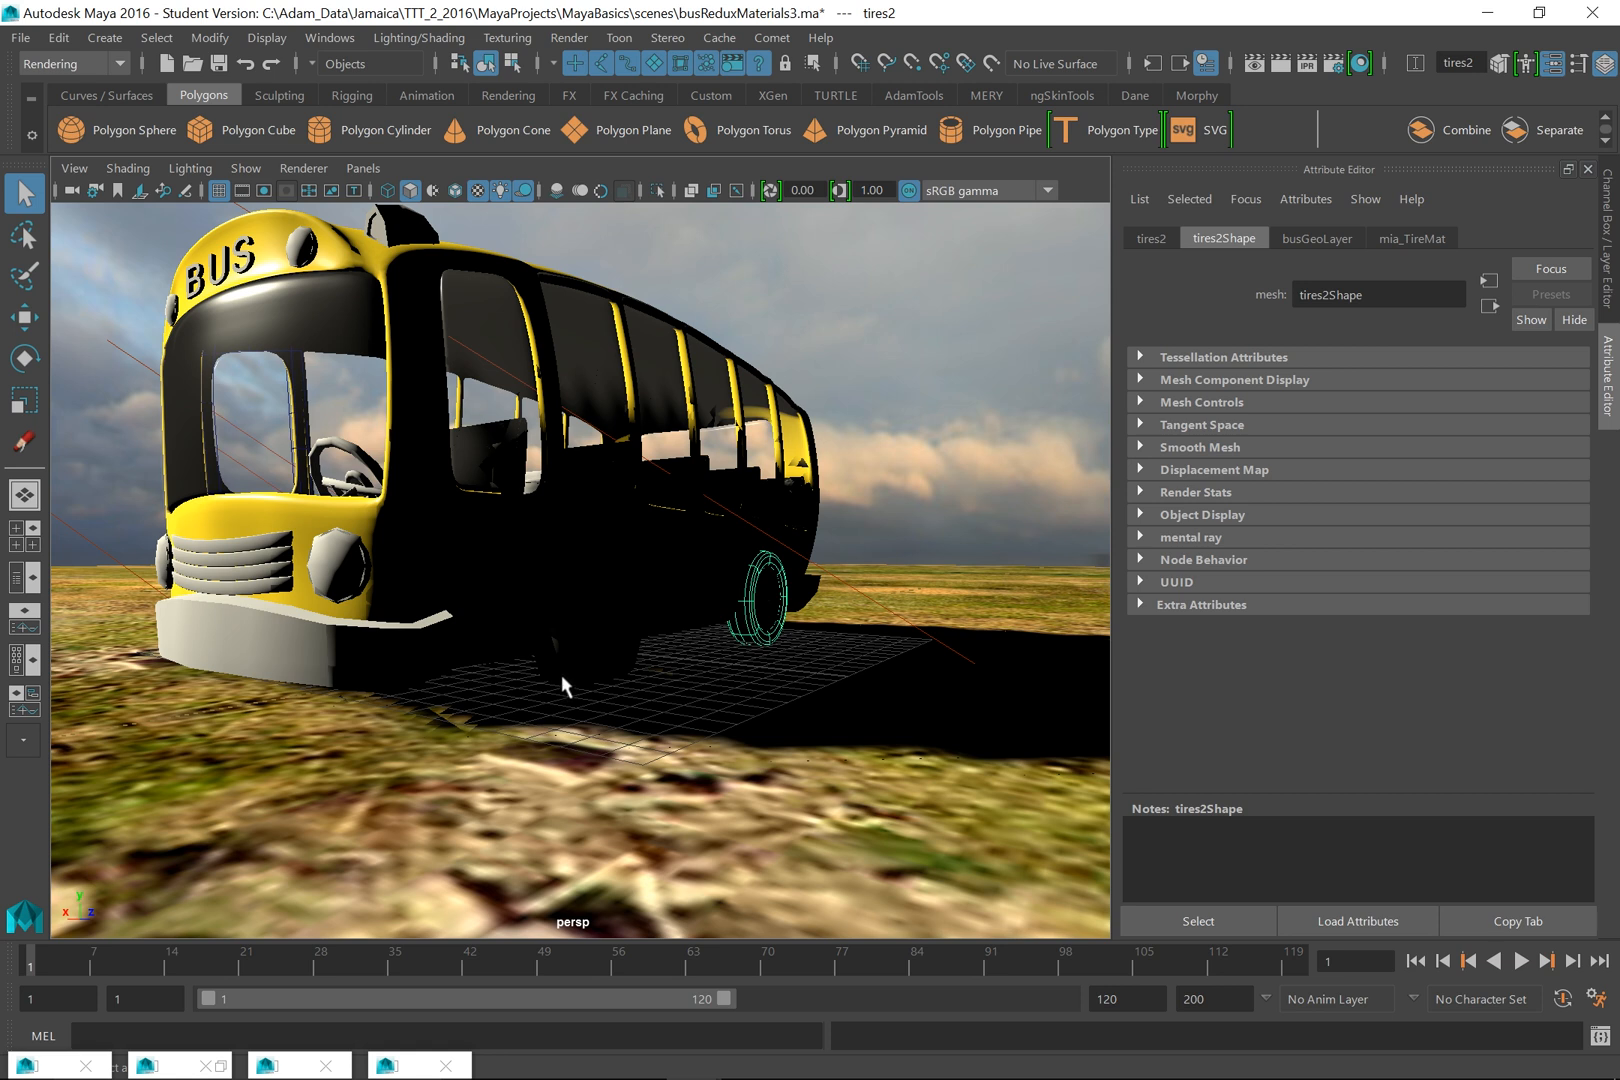
pyautogui.click(561, 676)
pyautogui.press('3')
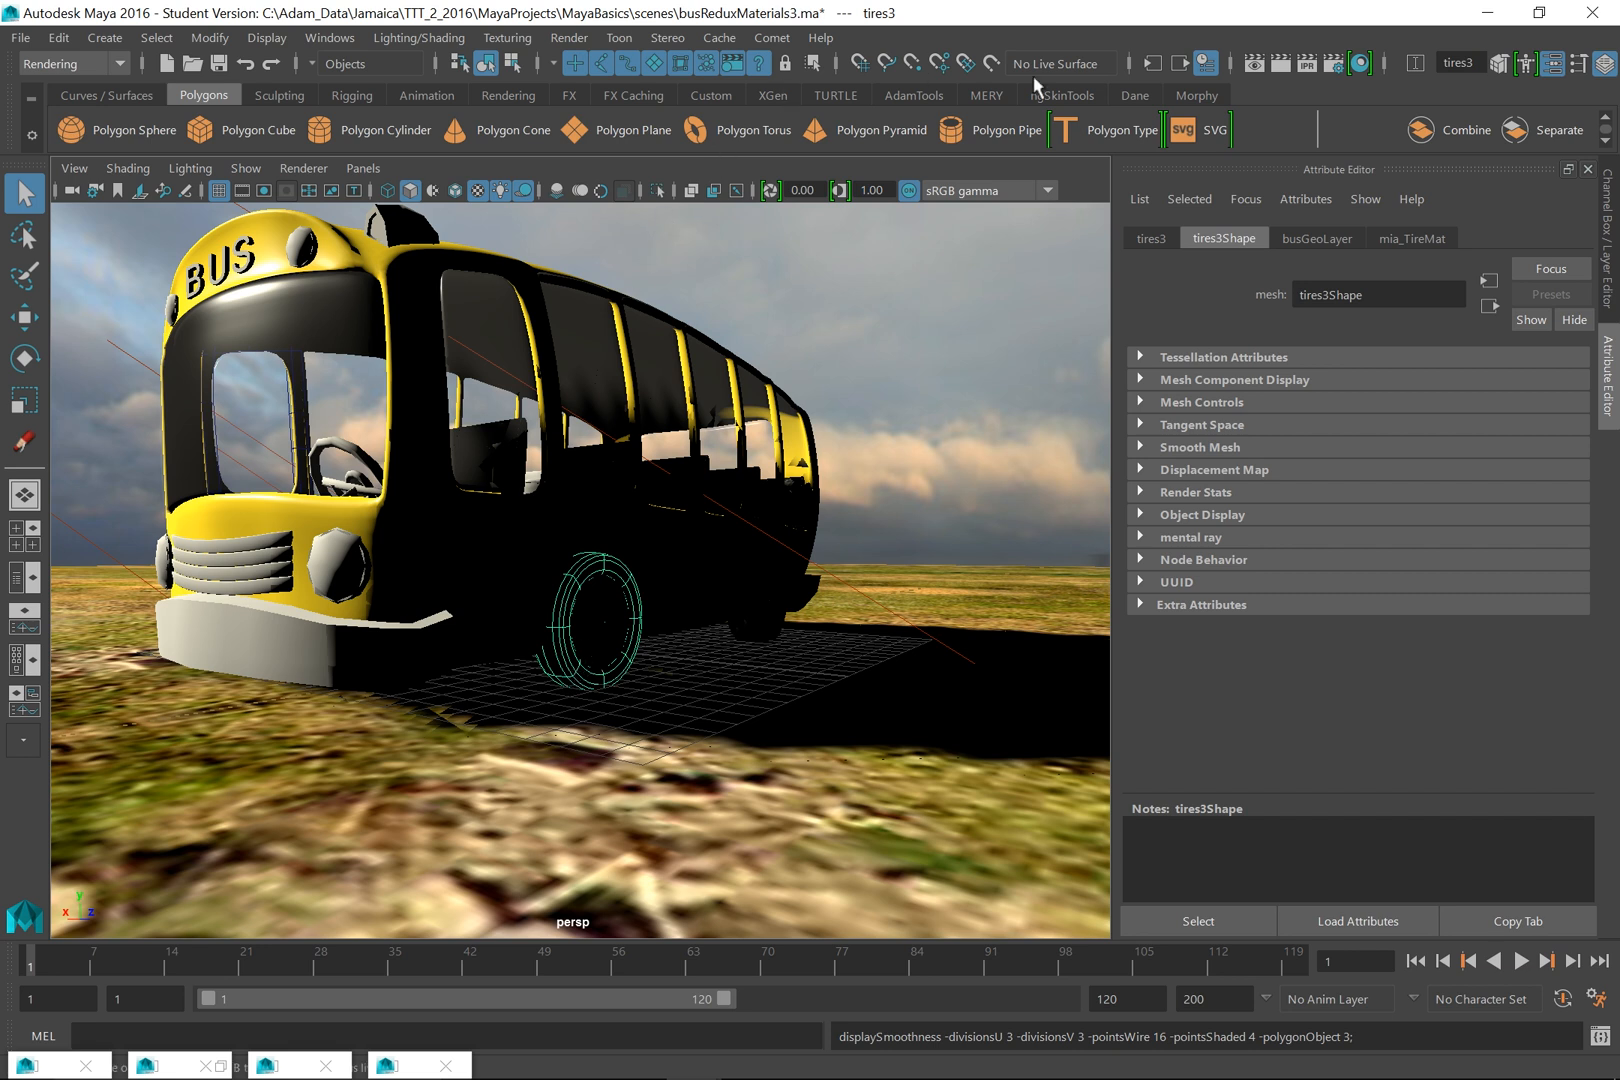
# - Render the low-angle perspective view with mental ray and bring the full image into view
pyautogui.click(1281, 64)
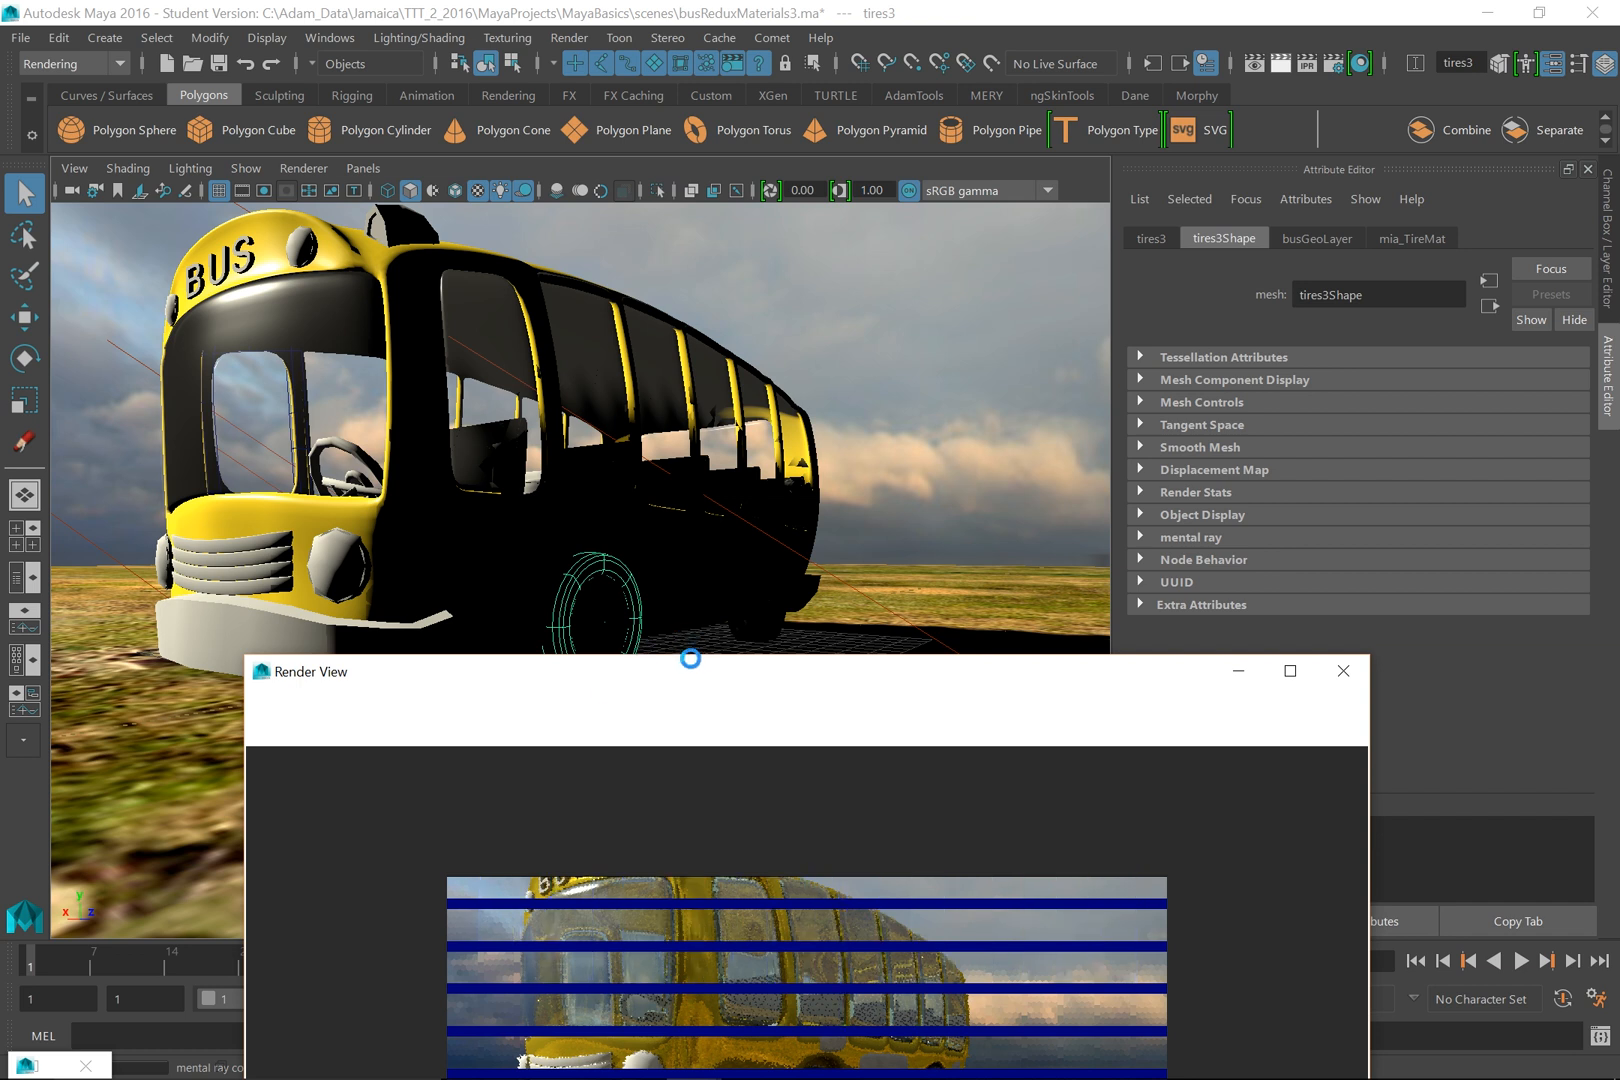
pyautogui.moveTo(741, 676); pyautogui.dragTo(707, 215)
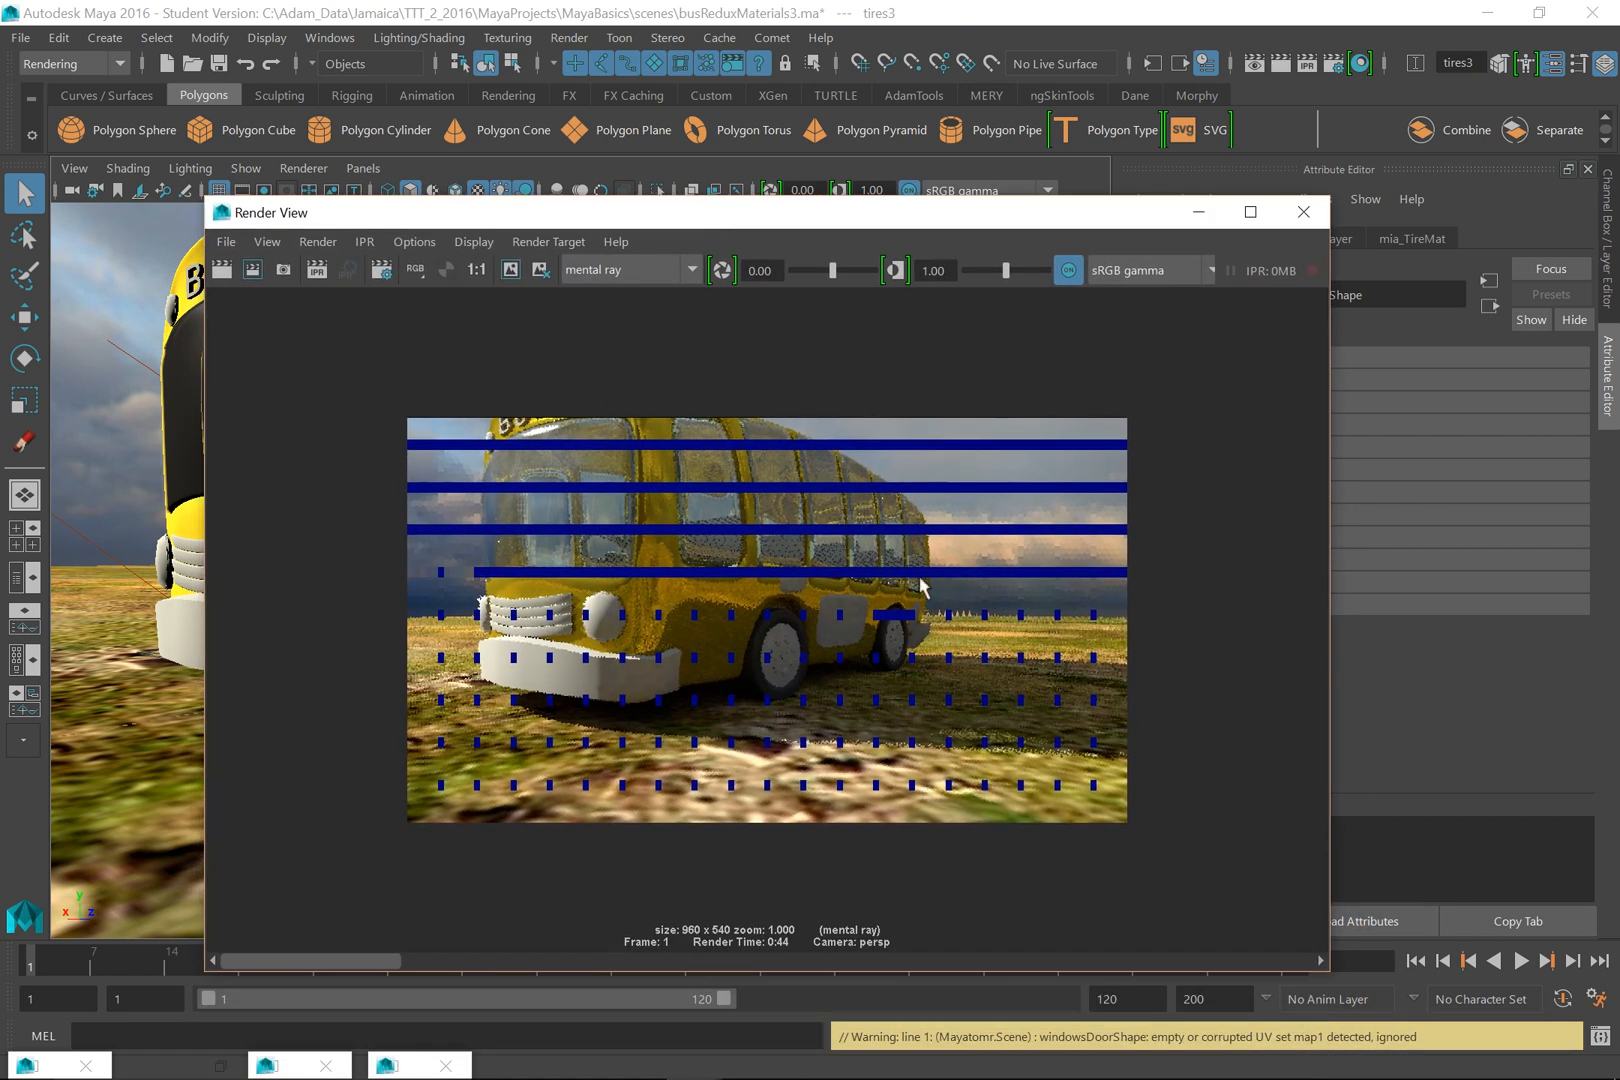